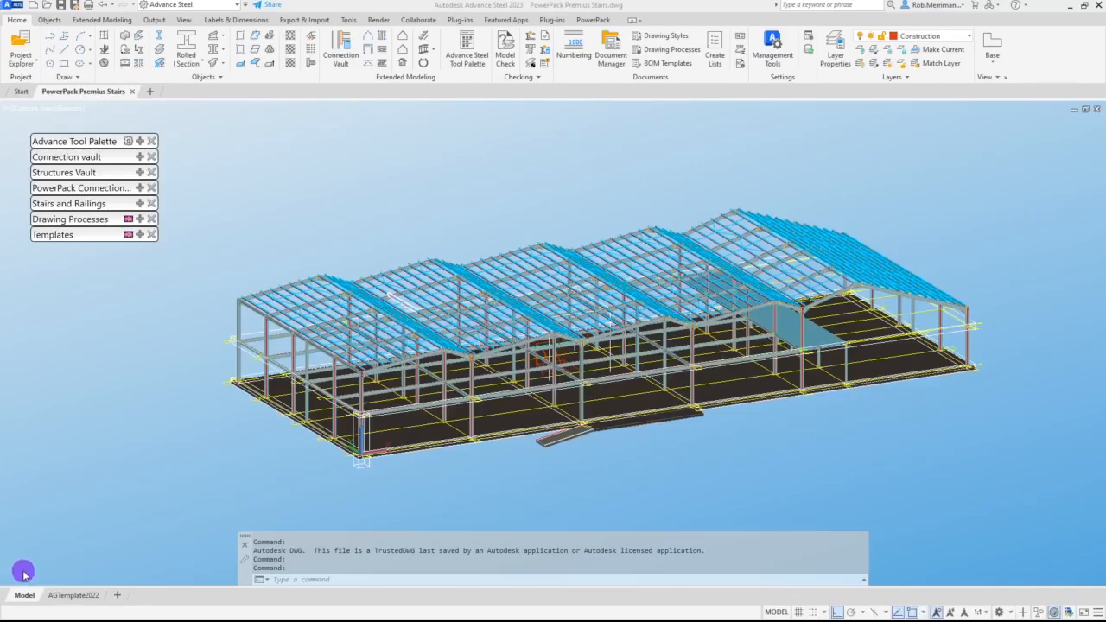
Step: Activate the Stair model view in Project Explorer to isolate the stair area, and close the explorer
left_click(197, 505)
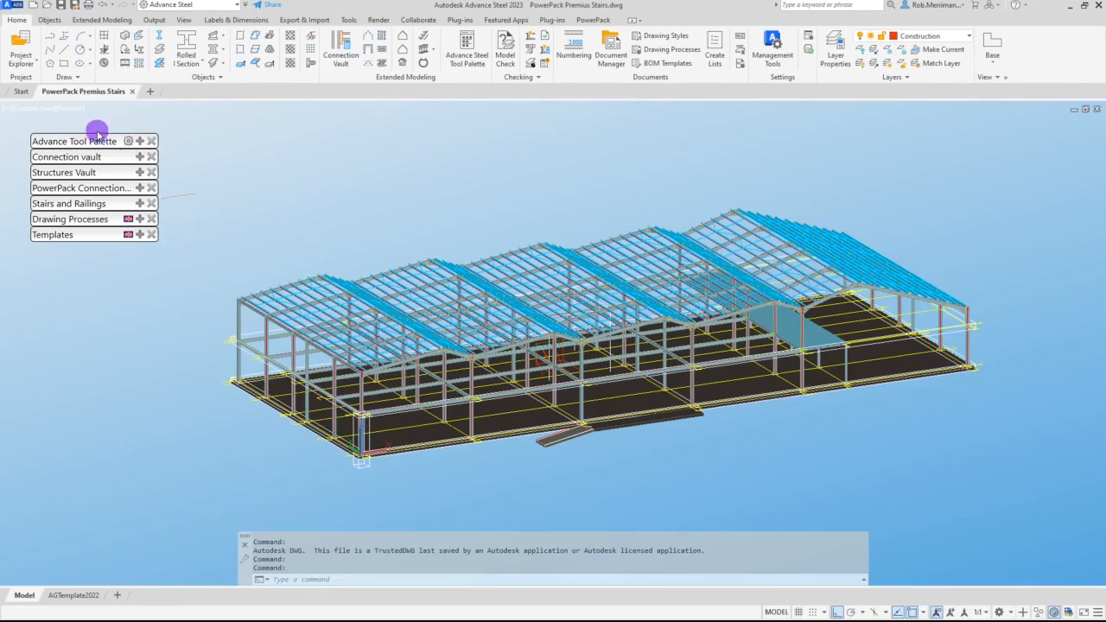
left_click(26, 43)
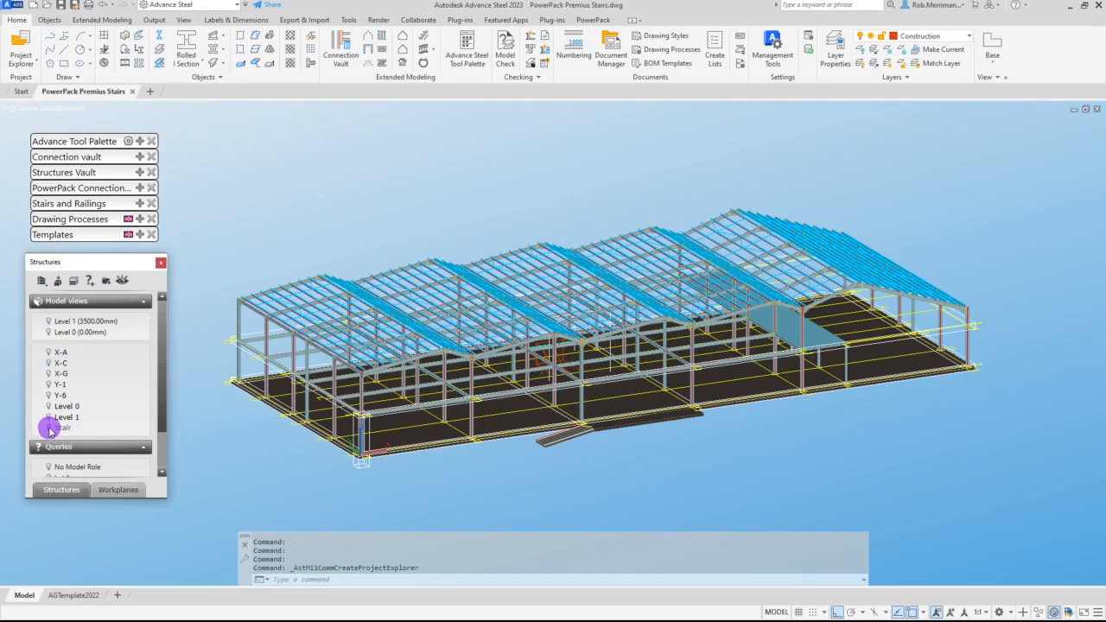
double_click(52, 428)
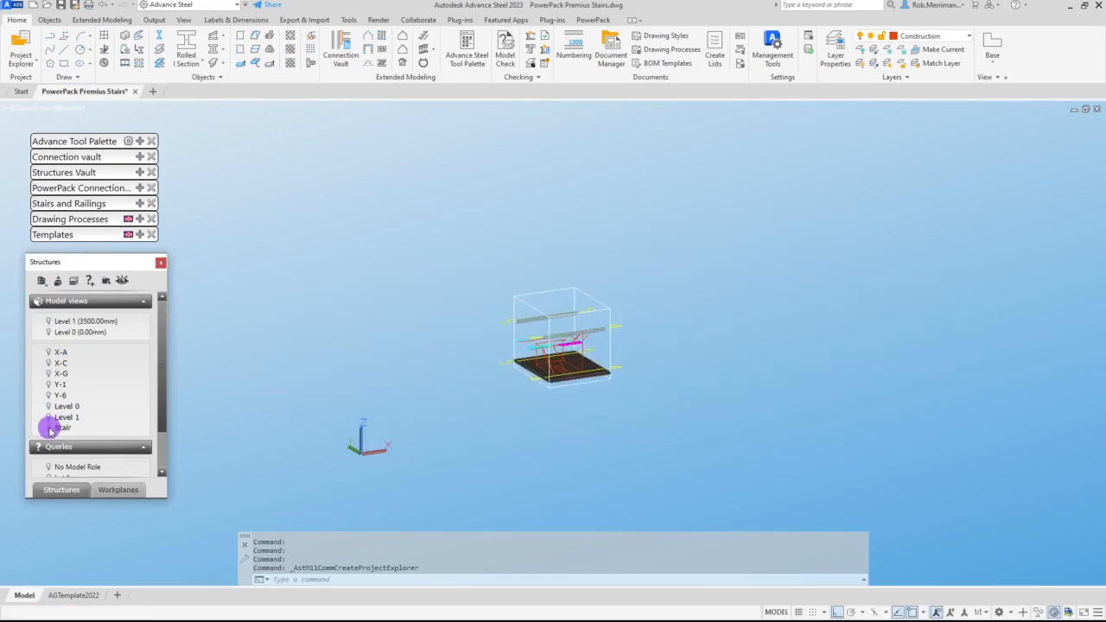
left_click(161, 264)
scroll(569, 337, "up", 7)
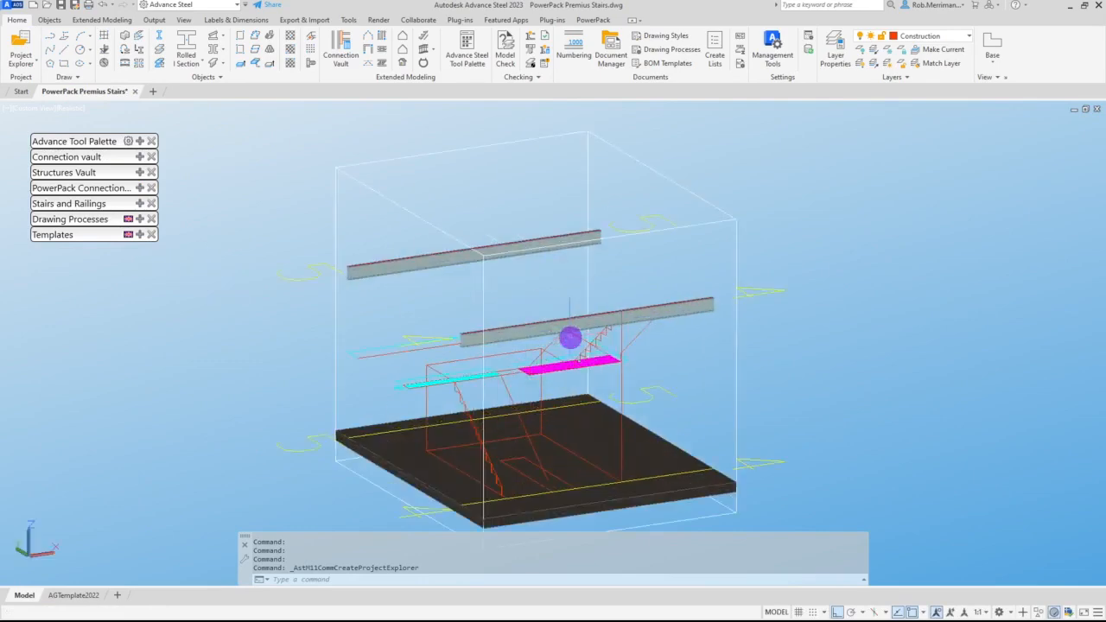
Step: Examine the stair layout lines and the dimensions of both landings from the side and from above
middle_click_drag(497, 350, 620, 358, "shift")
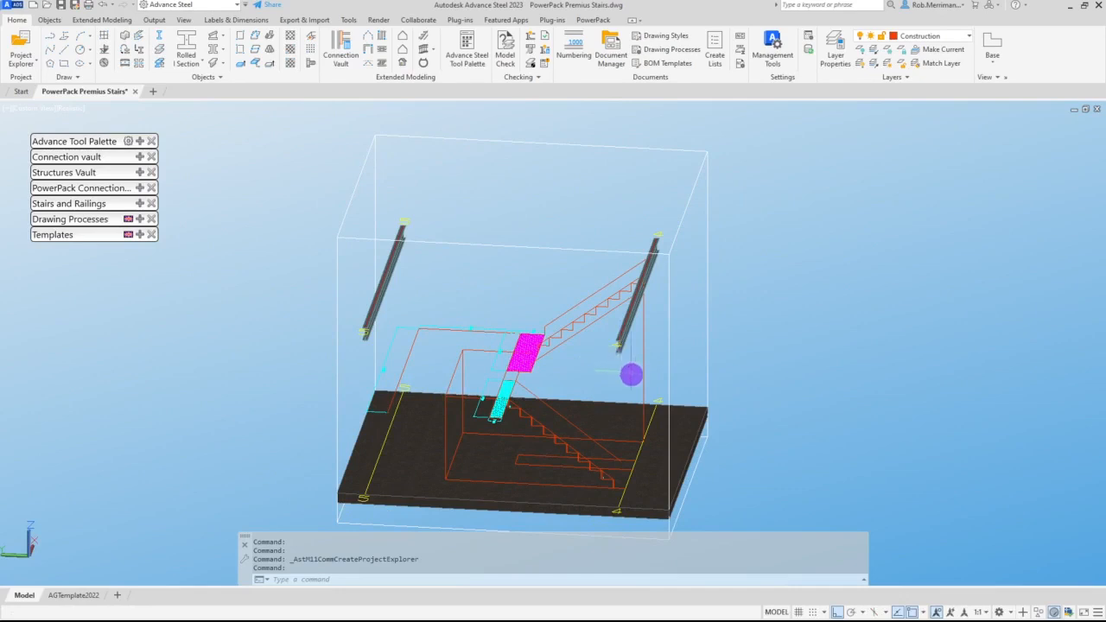
scroll(602, 484, "up", 4)
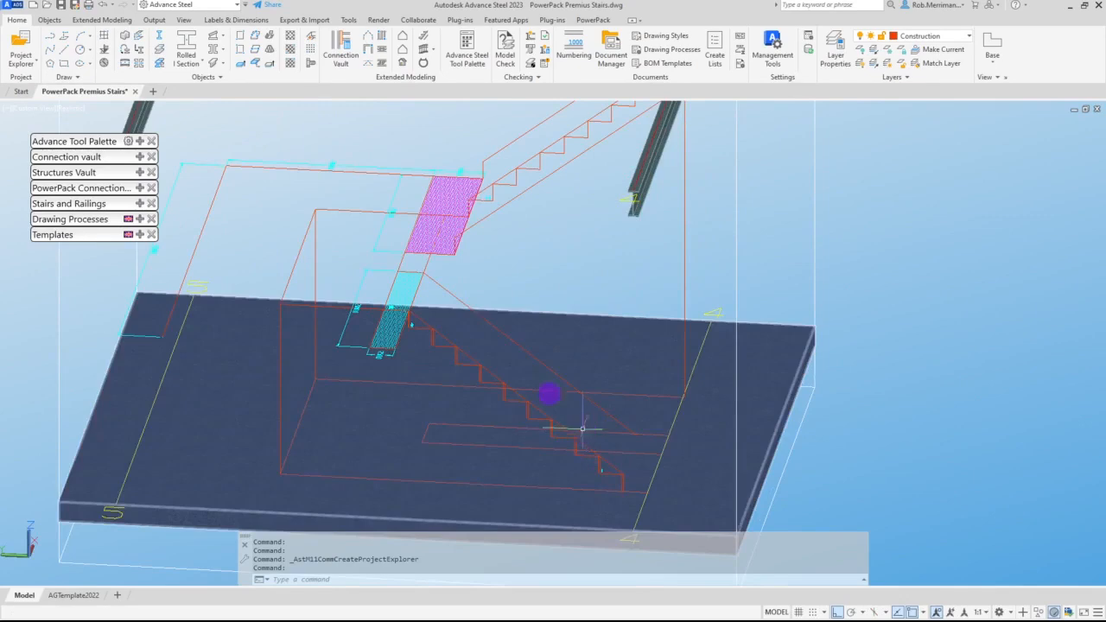
middle_click_drag(505, 273, 682, 338, "shift")
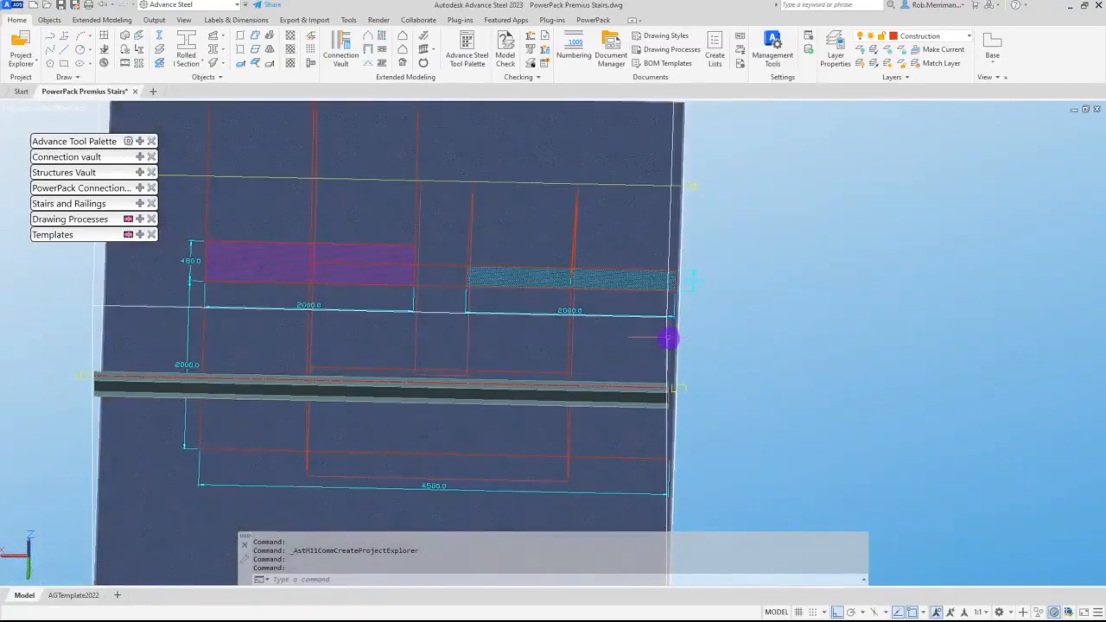
left_click(667, 338)
left_click(667, 318)
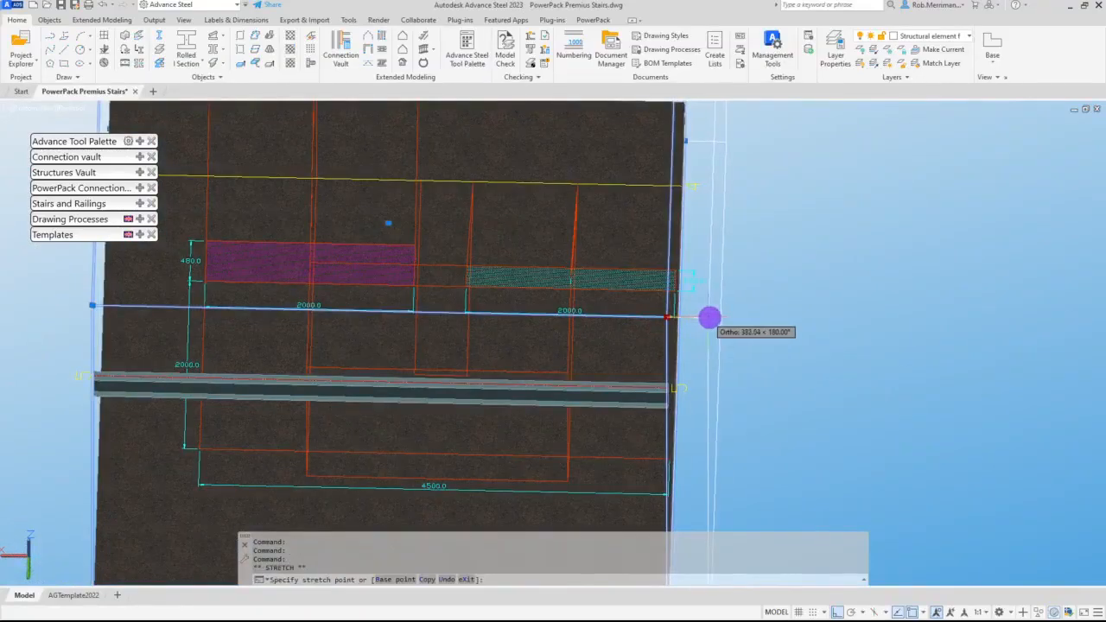
key("Escape")
Step: Inspect the lower landing's width and length dimensions and the place where the upper flight meets the floor beam
middle_click_drag(792, 360, 576, 311, "shift")
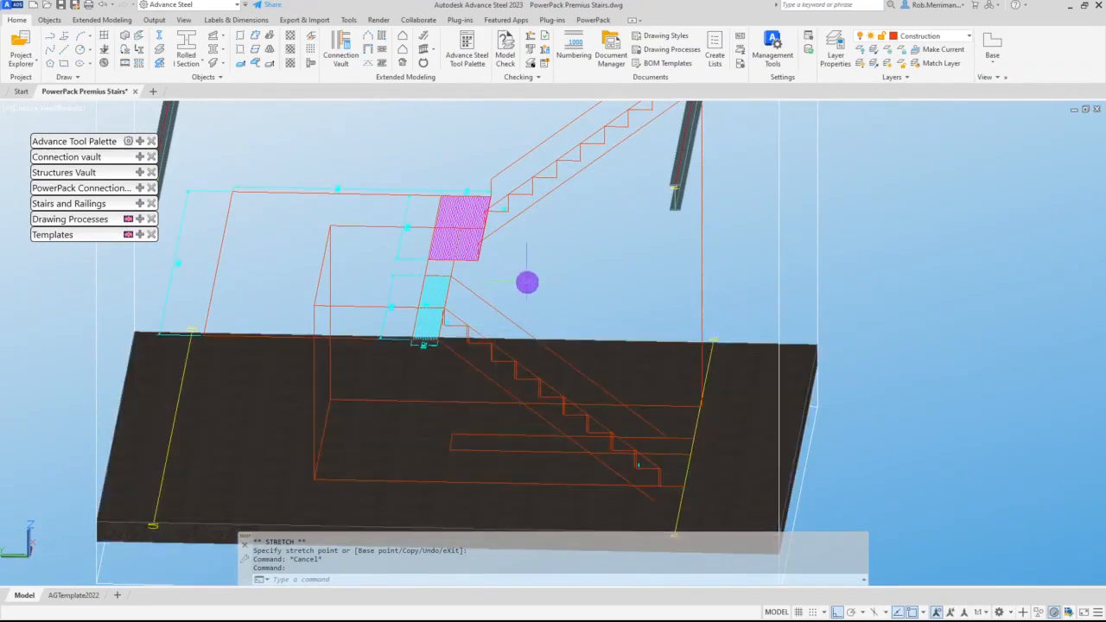
scroll(367, 224, "up", 2)
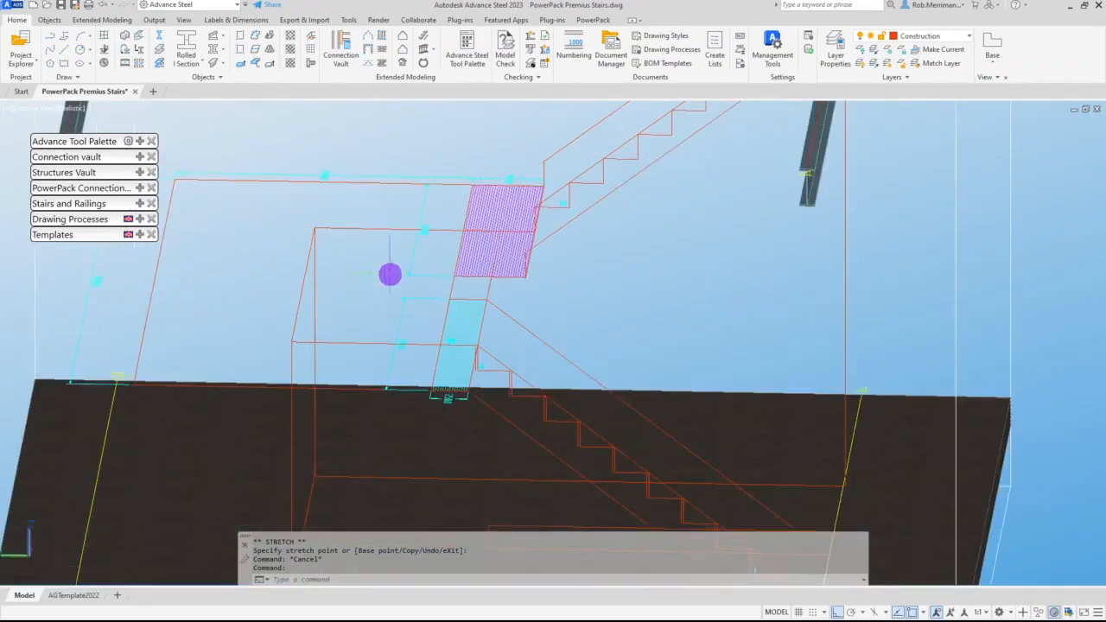
scroll(390, 273, "down", 3)
mouse_move(390, 274)
middle_mouse_down("shift")
mouse_move(416, 310)
mouse_move(397, 313)
mouse_move(444, 299)
middle_mouse_up("shift")
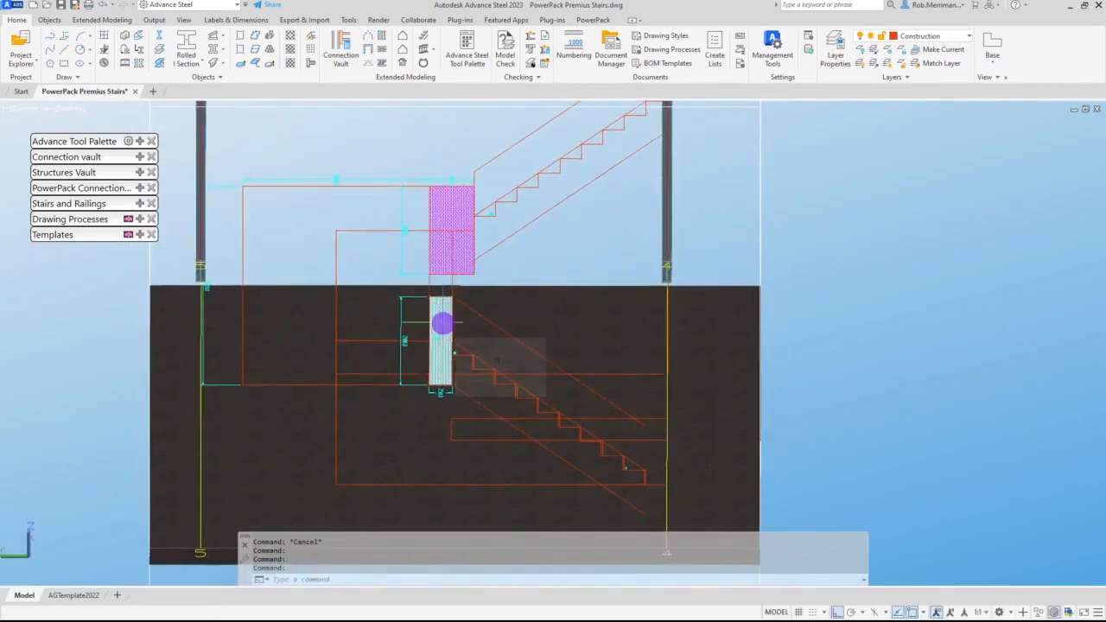
scroll(441, 396, "up", 5)
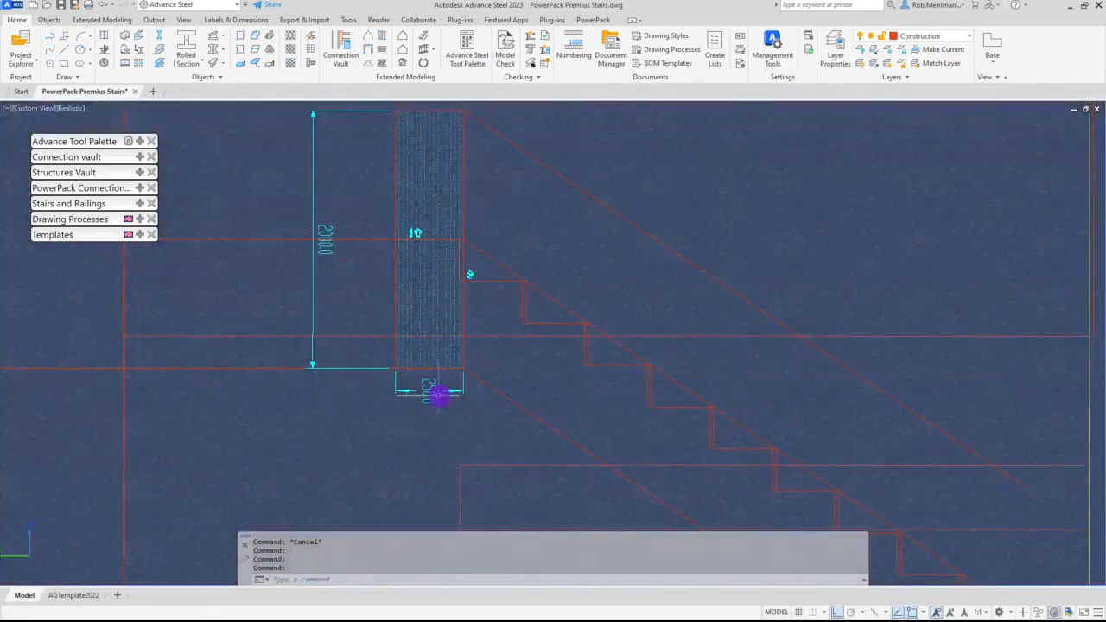
middle_click_drag(430, 386, 463, 363, "shift")
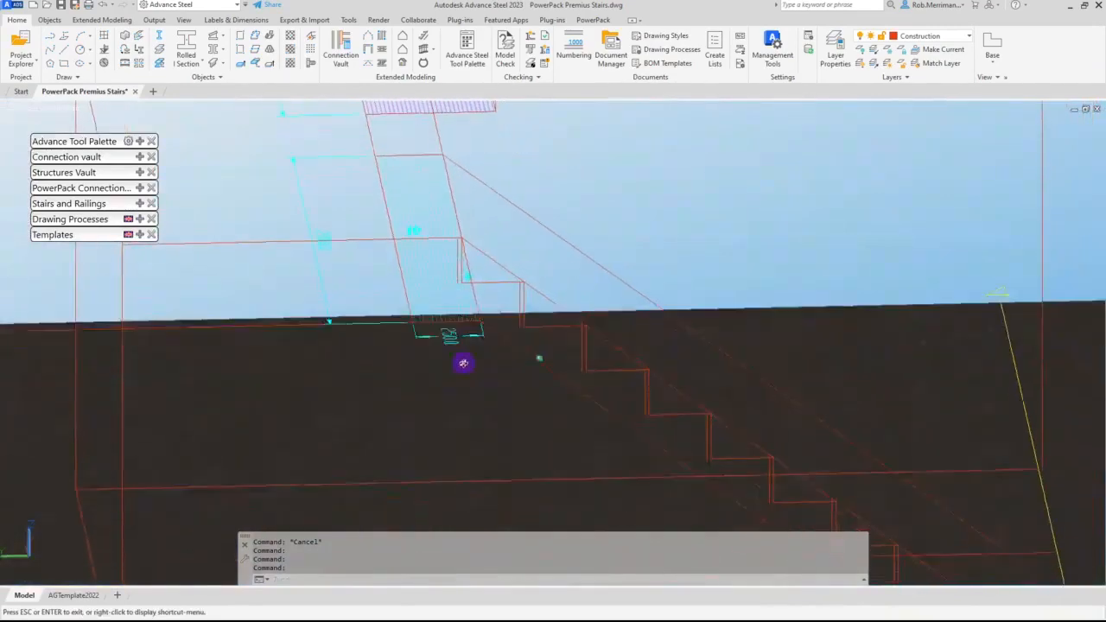
scroll(454, 400, "down", 4)
scroll(453, 338, "down", 3)
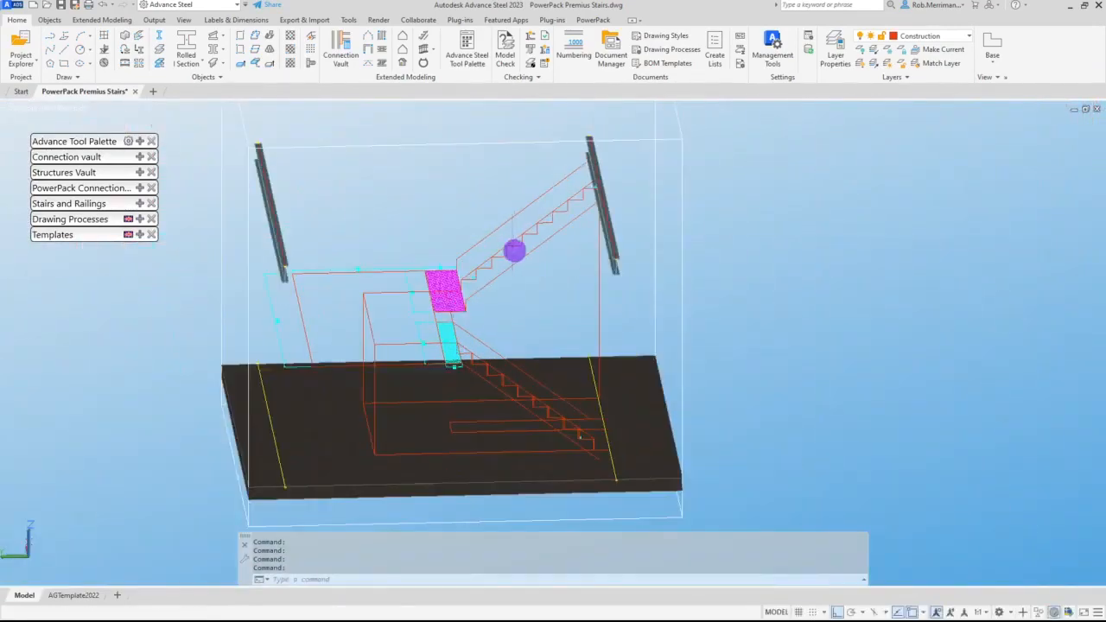
scroll(595, 177, "up", 5)
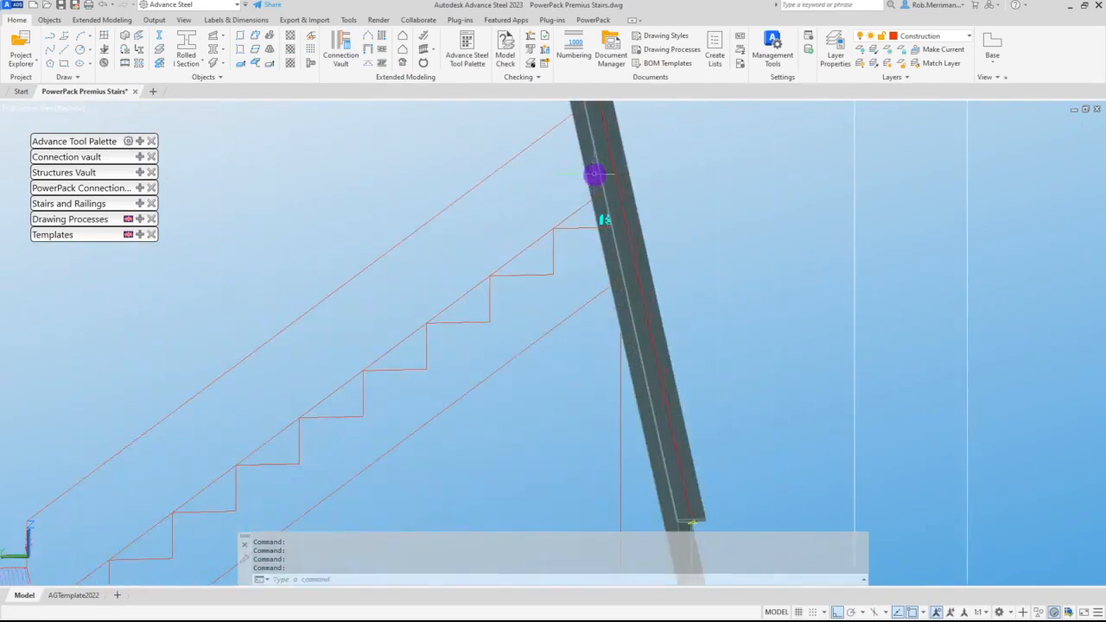
Step: Switch the visual style to 2D Wireframe and check the upper flight's last step against the beam
left_click(71, 109)
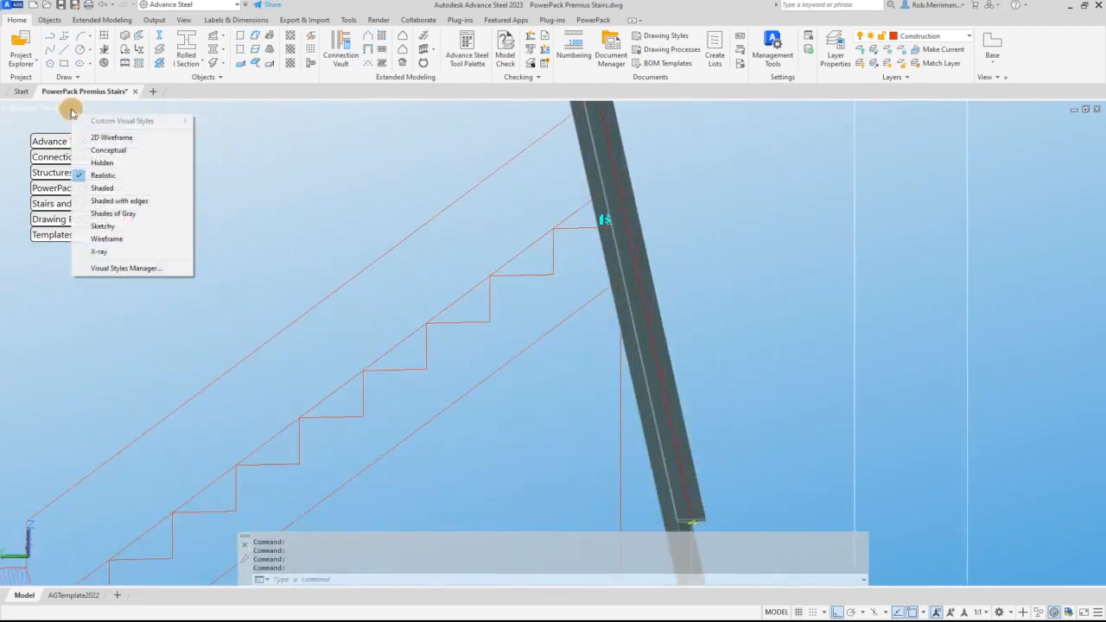
left_click(89, 138)
scroll(583, 202, "up", 5)
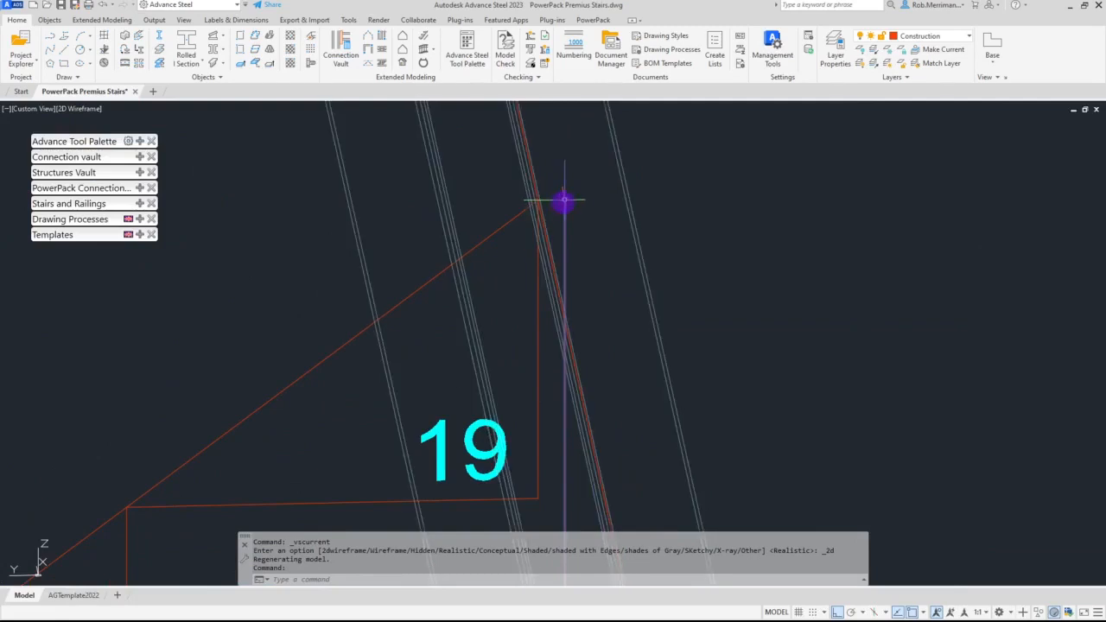
mouse_move(565, 202)
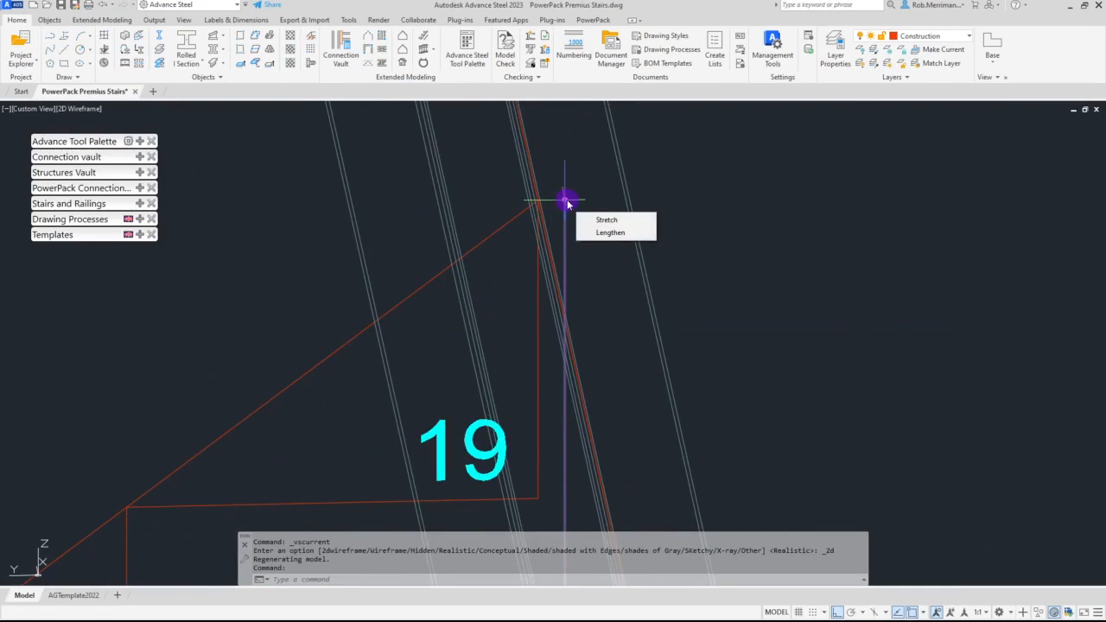
key("Escape")
scroll(565, 201, "down", 6)
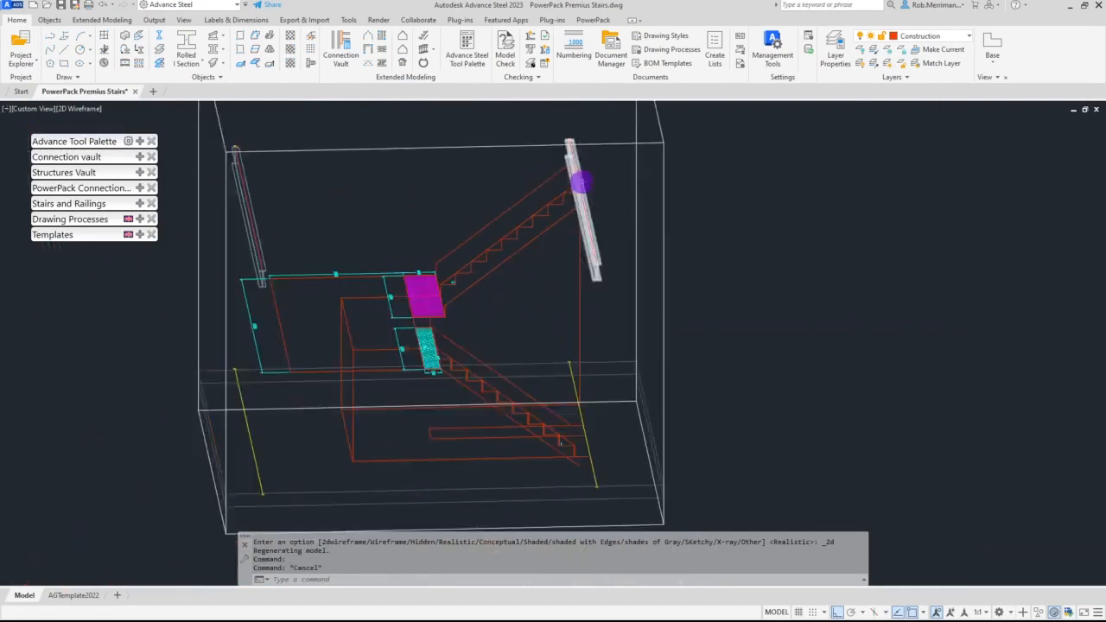
middle_click_drag(581, 181, 495, 208, "shift")
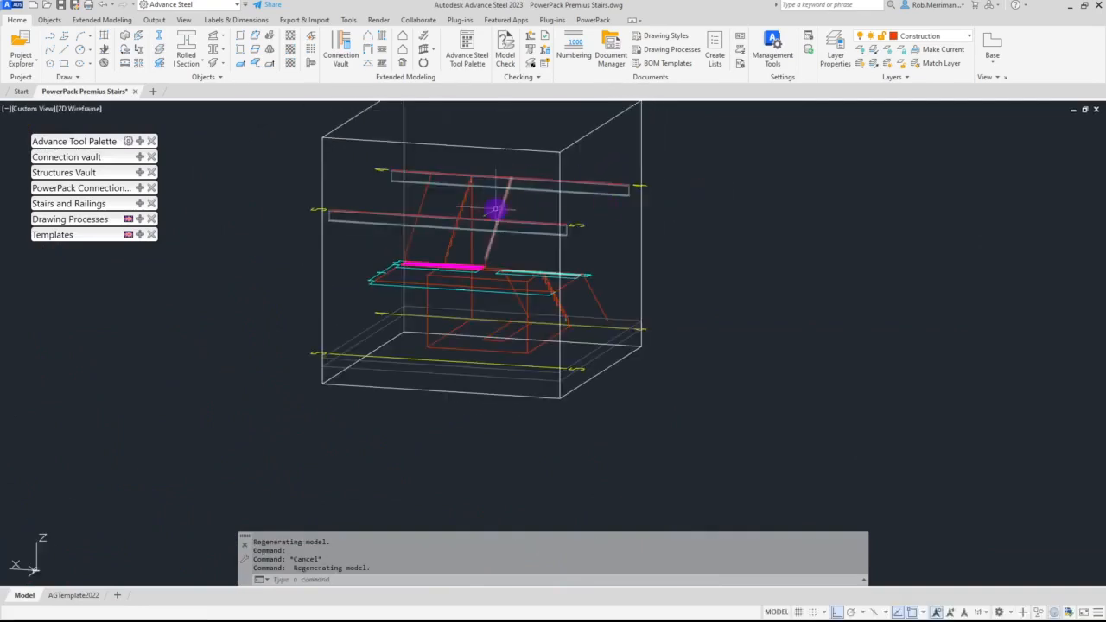
Step: Expand the Advance Tool Palette and display its Tools category
left_click(141, 142)
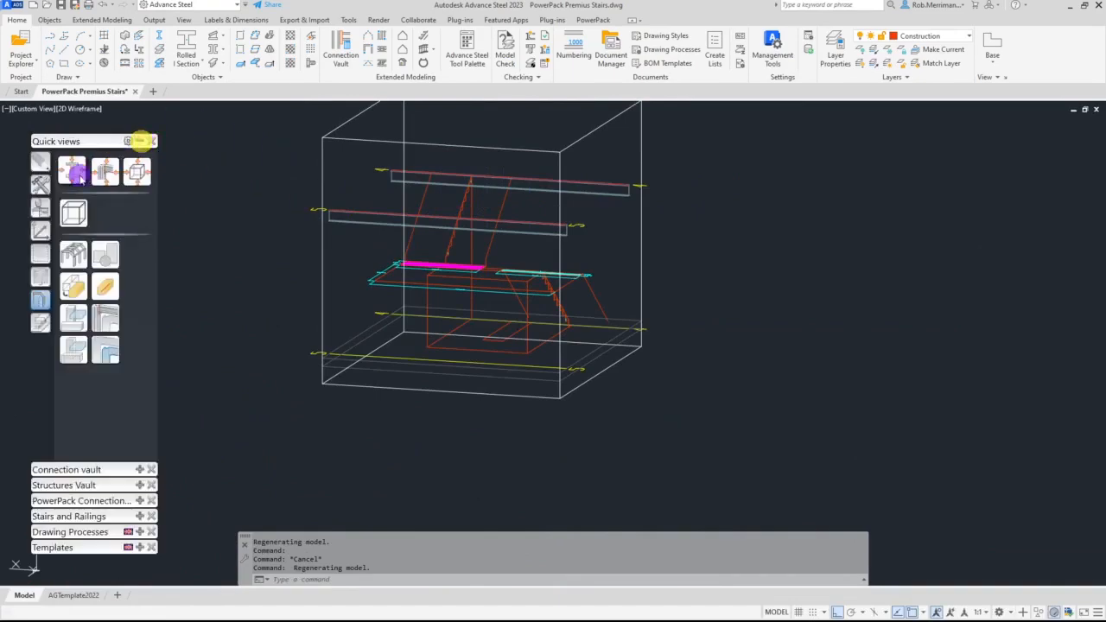
left_click(39, 163)
left_click(41, 185)
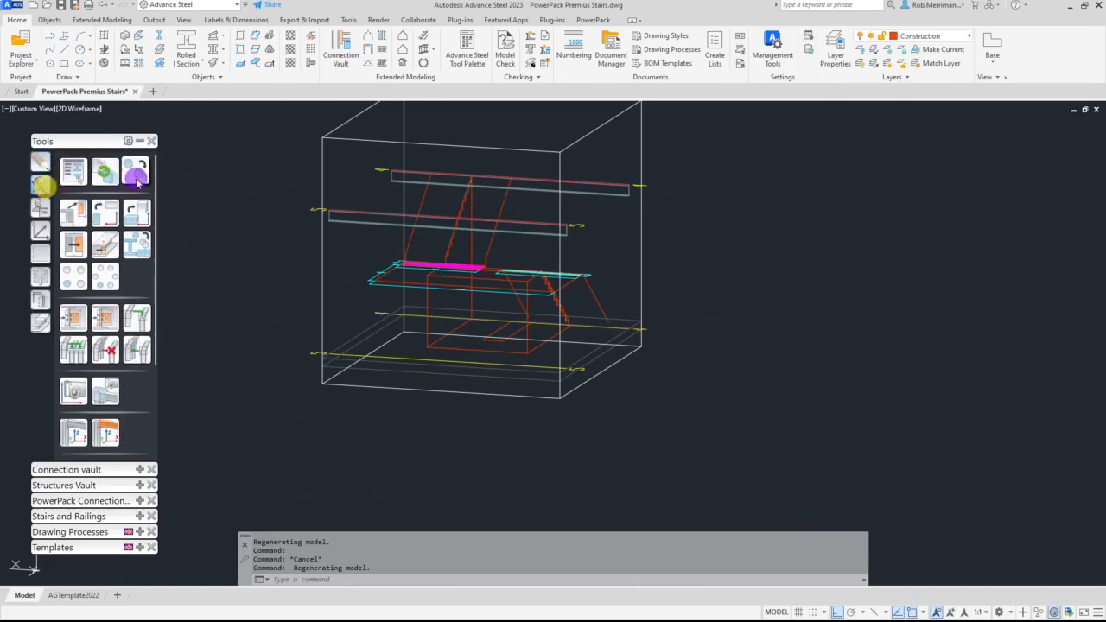
Step: Try to move all stair layout objects 500 mm in Y with Transform elements, after resetting the distances
left_click(136, 171)
left_click(827, 383)
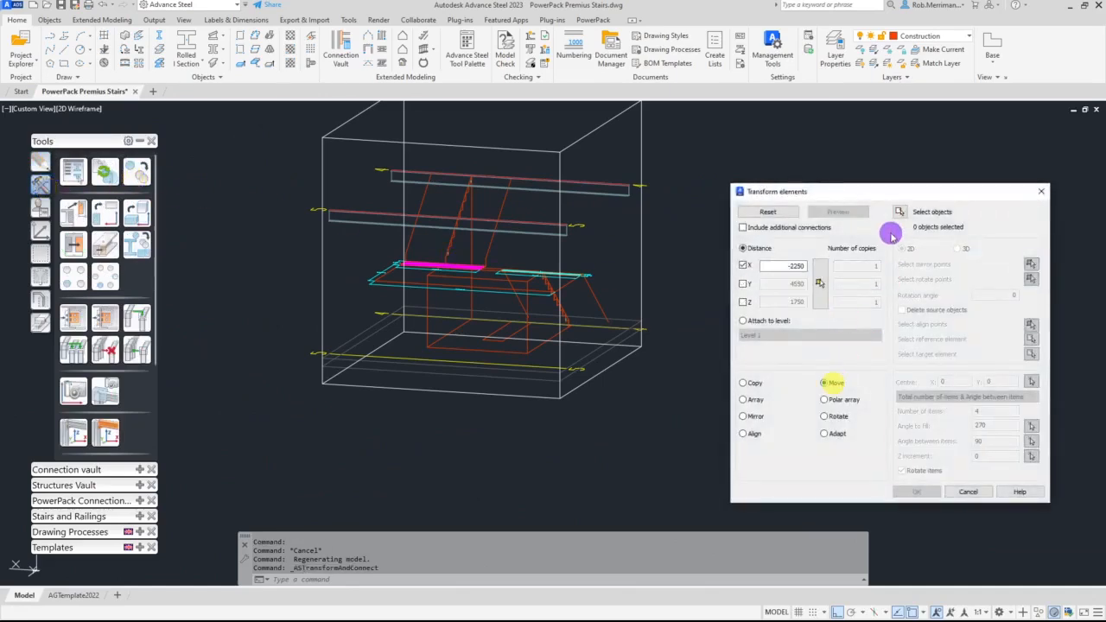
left_click(900, 212)
left_click(344, 165)
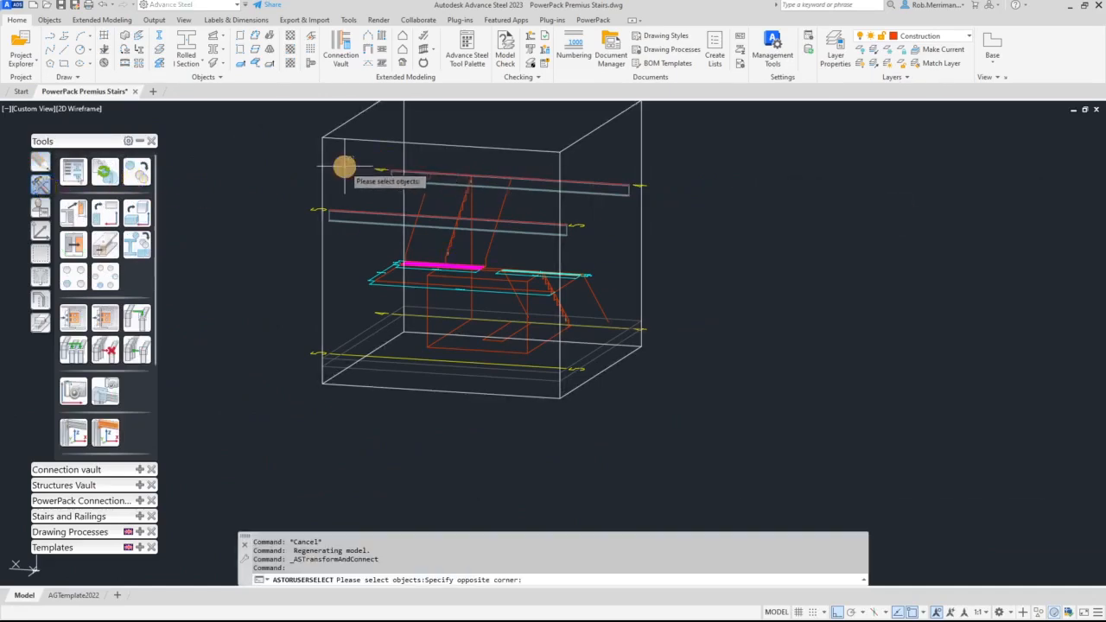
left_click(612, 370)
right_click(735, 283)
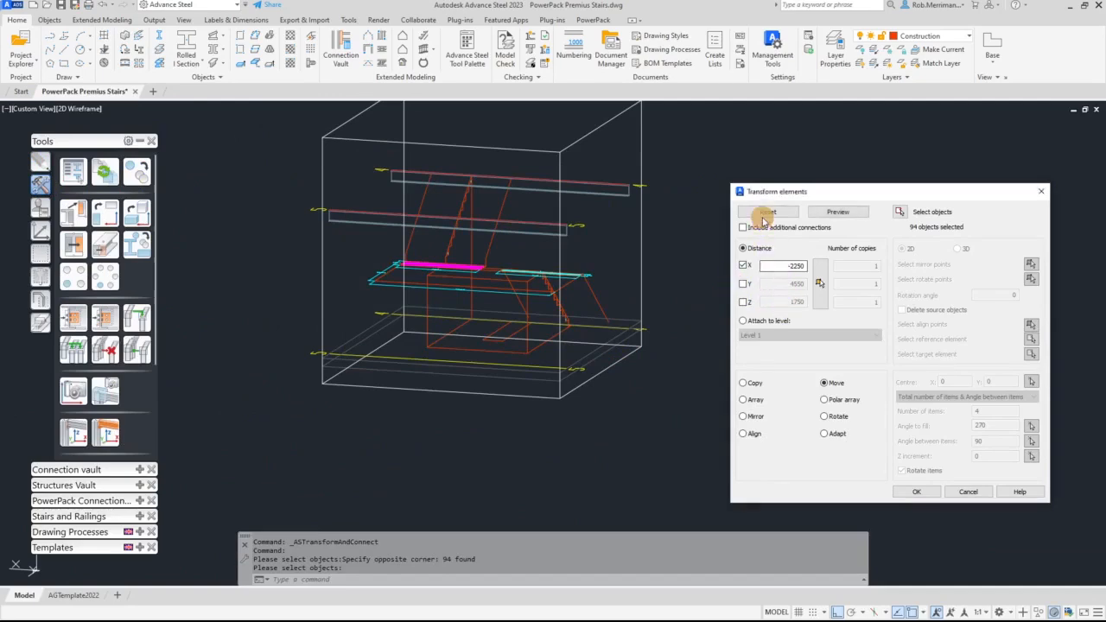
left_click(767, 212)
double_click(786, 284)
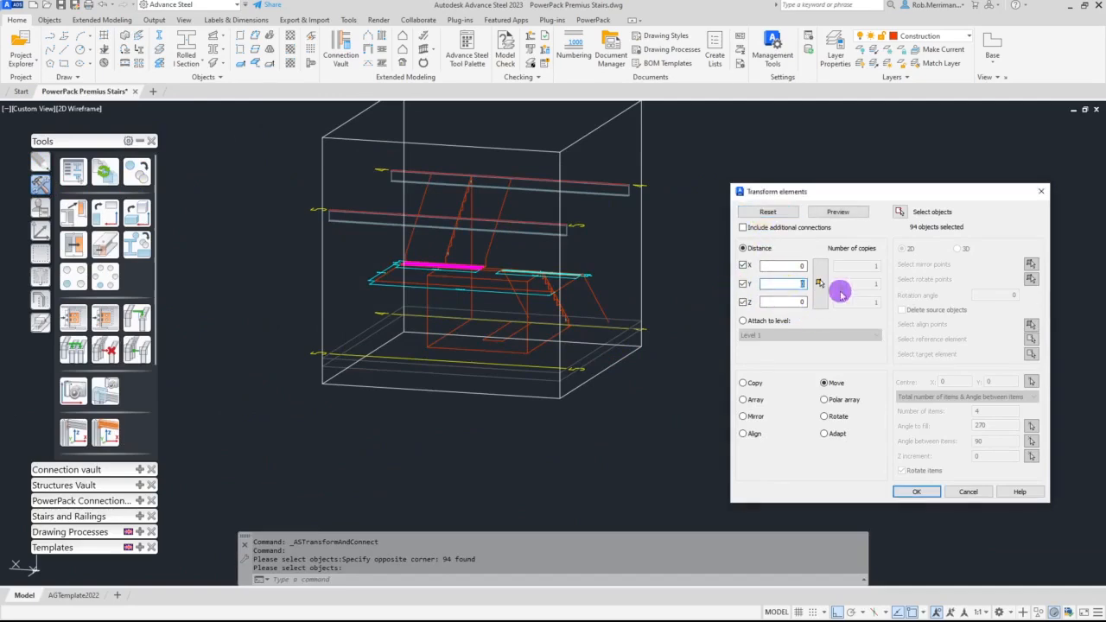
left_click(916, 490)
middle_click_drag(650, 360, 389, 239, "shift")
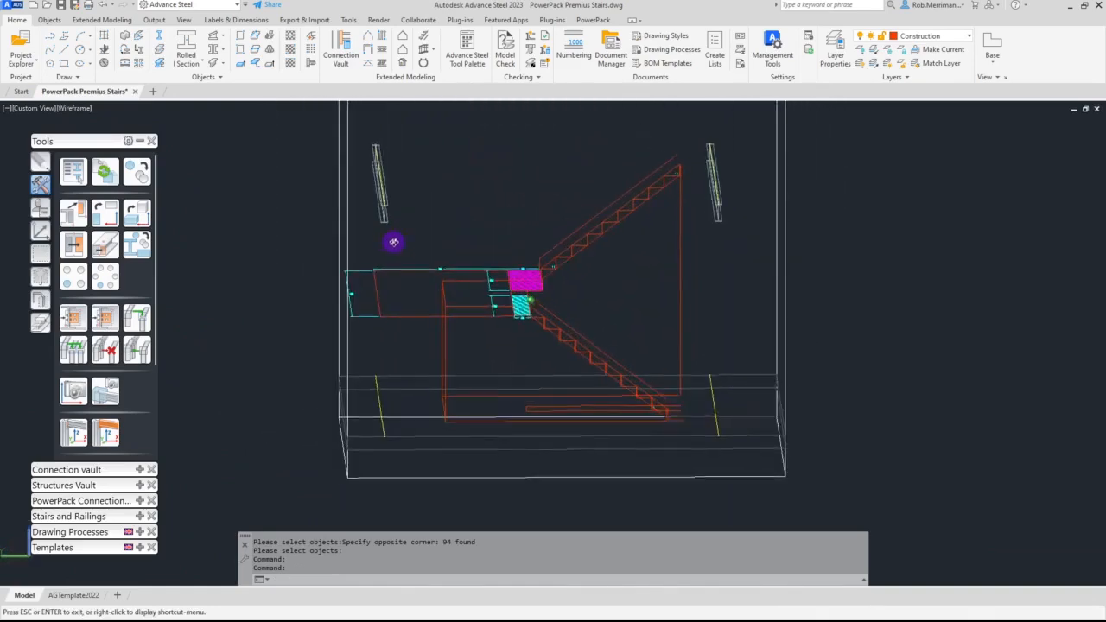
Step: Undo the last move of the stair layout objects
key("ctrl+z")
key("ctrl+z")
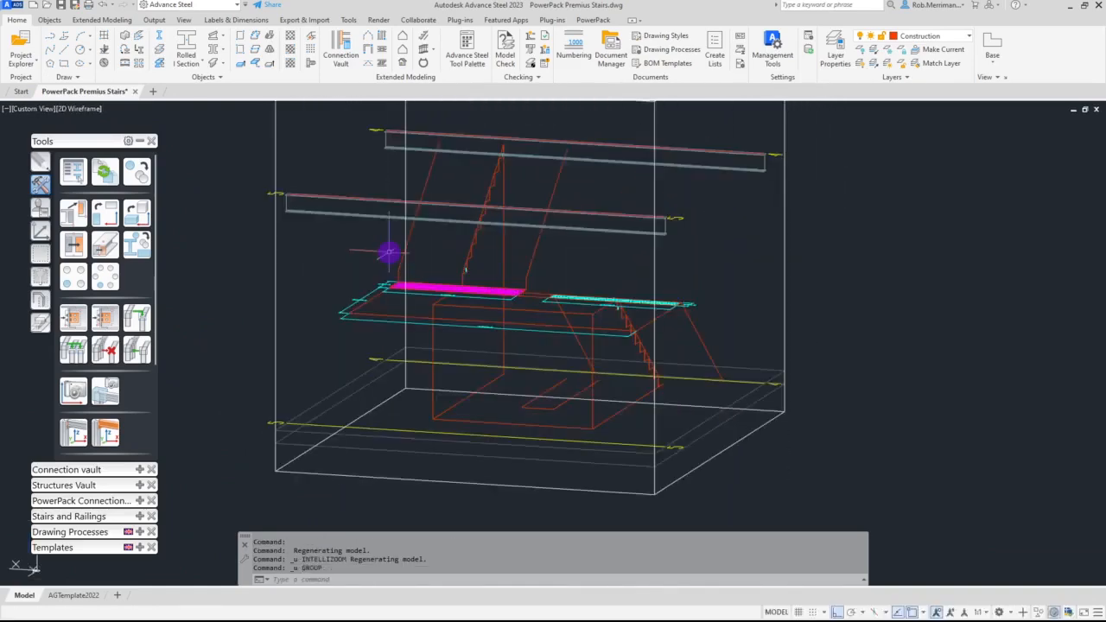
key("ctrl+z")
key("ctrl+z")
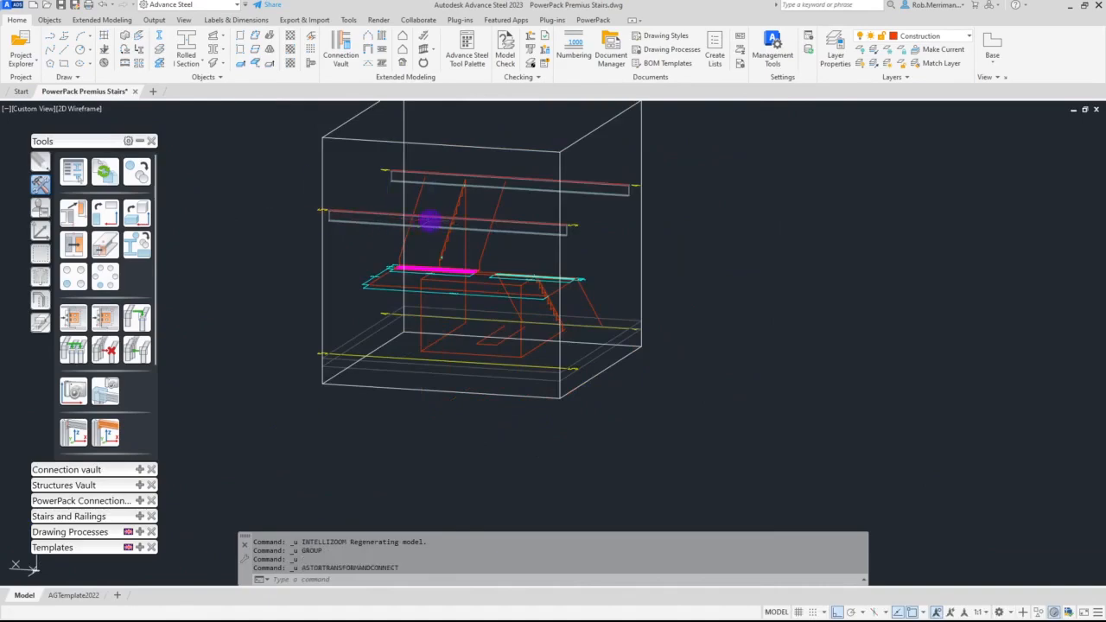
key("ctrl+z")
Step: Move the previously selected stair layout objects 250 mm in Y using Transform elements with the previous-selection option
left_click(131, 177)
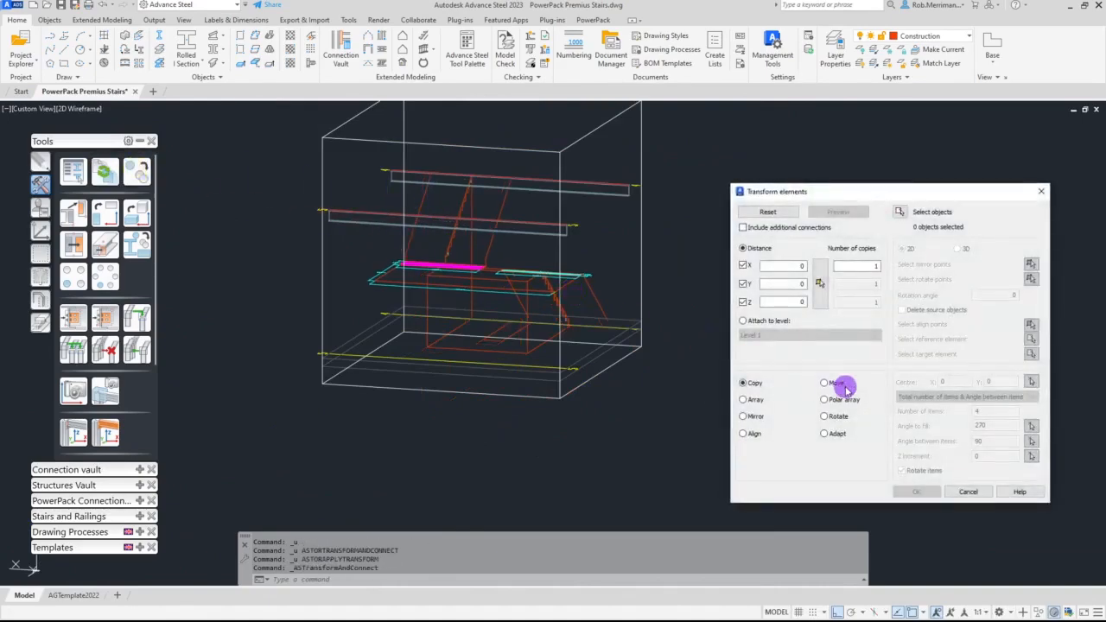
left_click(825, 384)
left_click(900, 212)
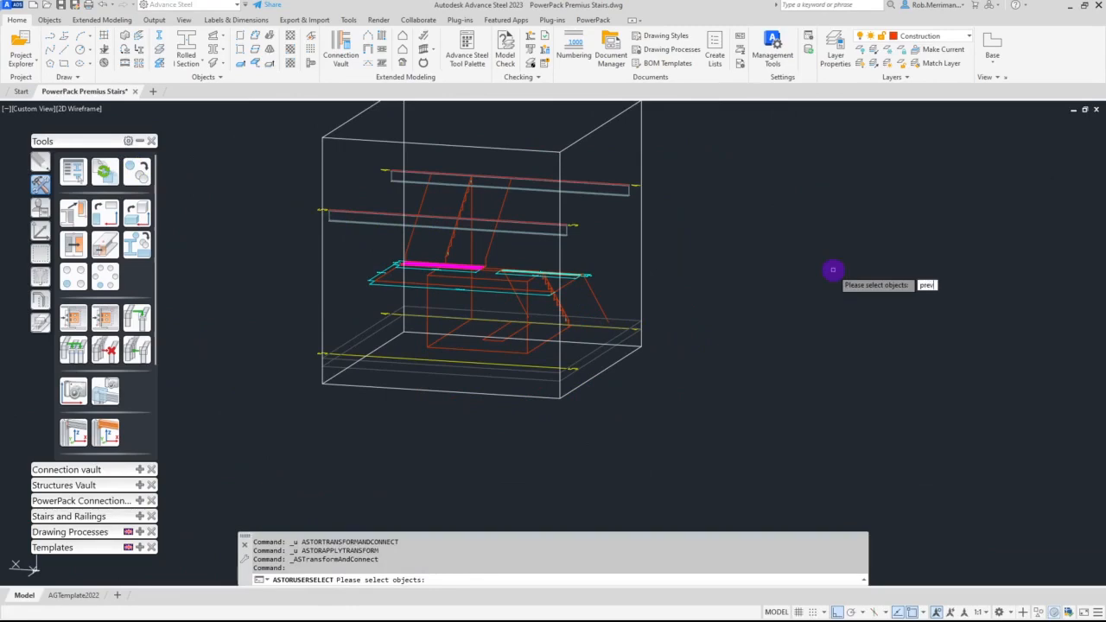
key("Return")
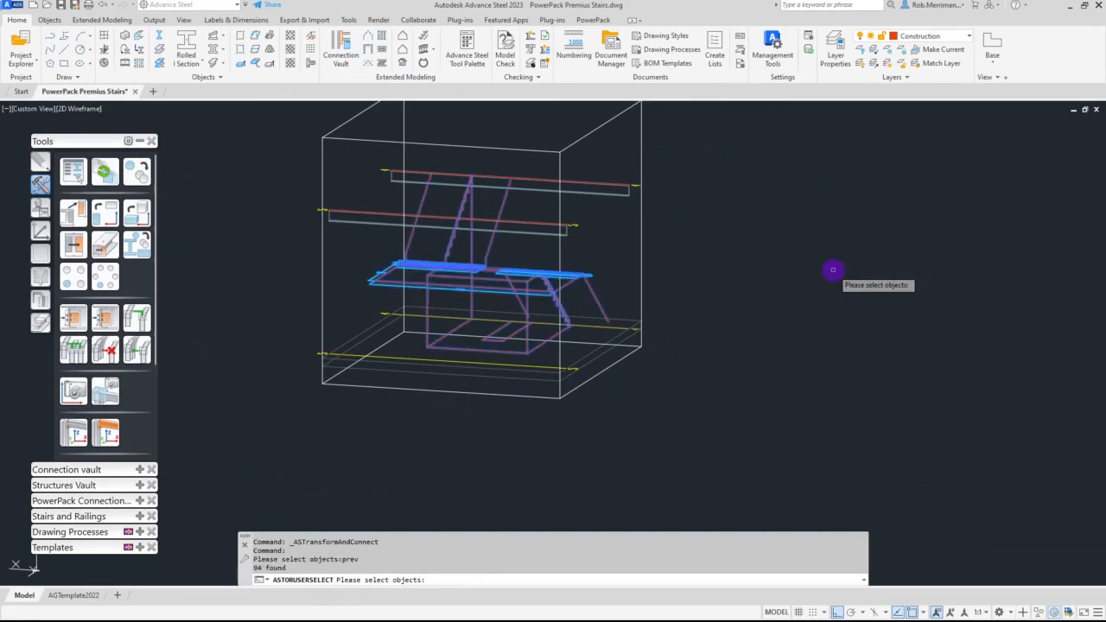
right_click(832, 271)
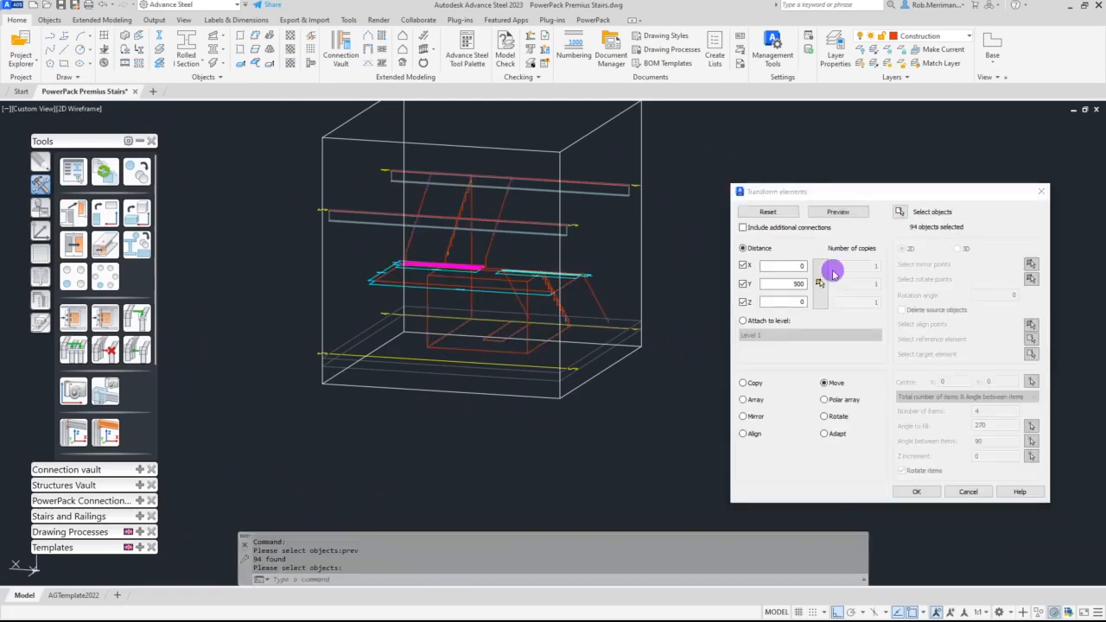
double_click(786, 283)
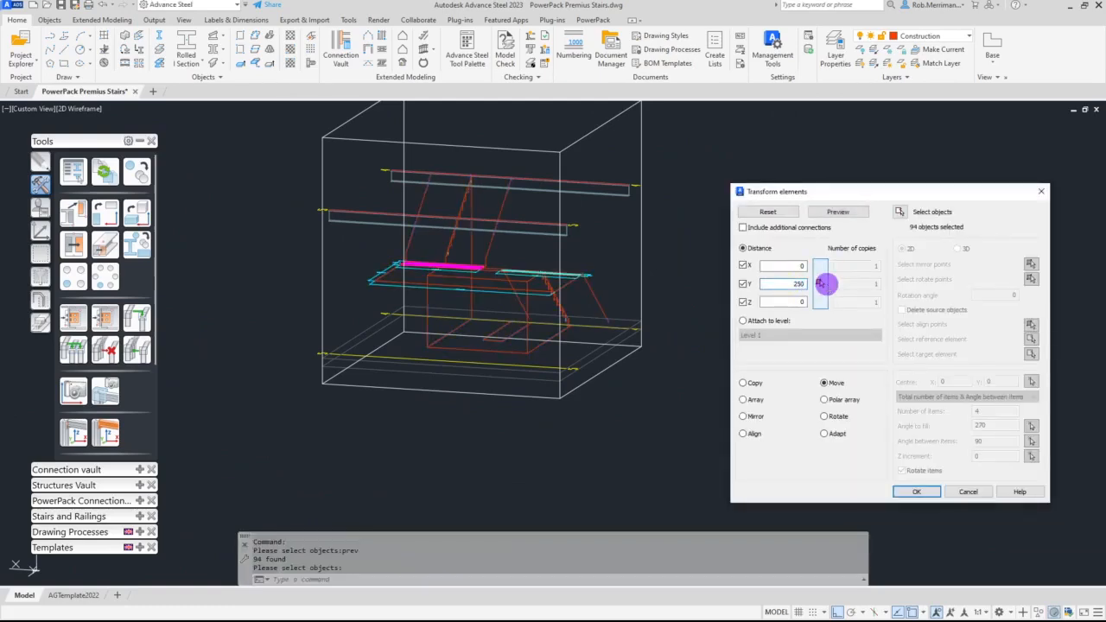
type("250")
left_click(916, 491)
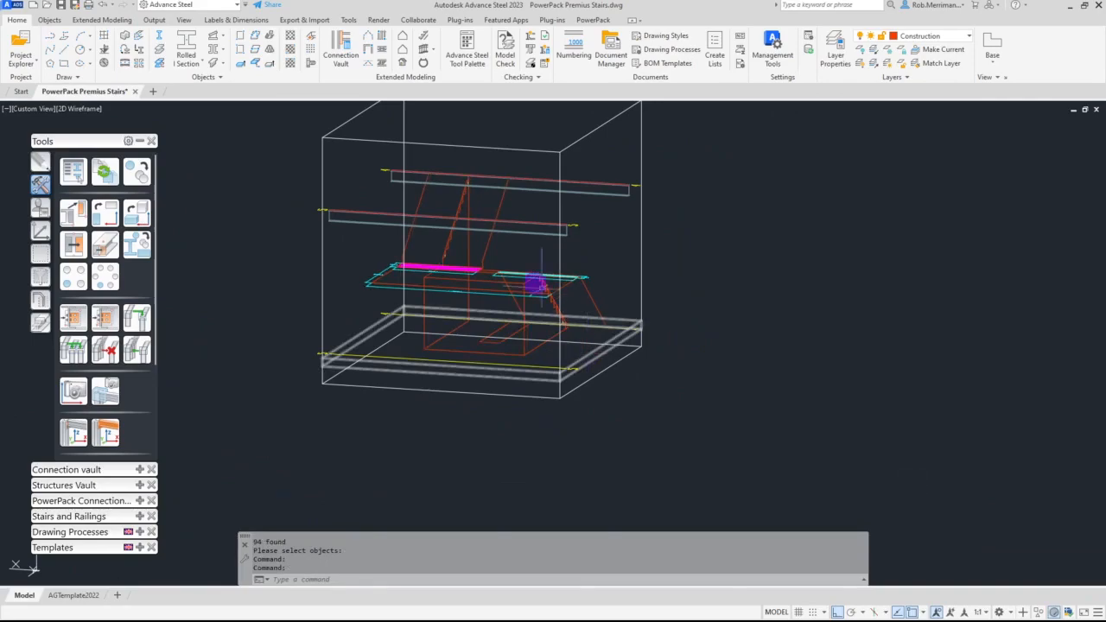
Step: Examine the moved stair layout, checking the upper flight's steps from the landing to the top step near the floor beam
scroll(425, 201, "up", 4)
scroll(484, 215, "down", 2)
middle_click_drag(526, 215, 451, 268, "shift")
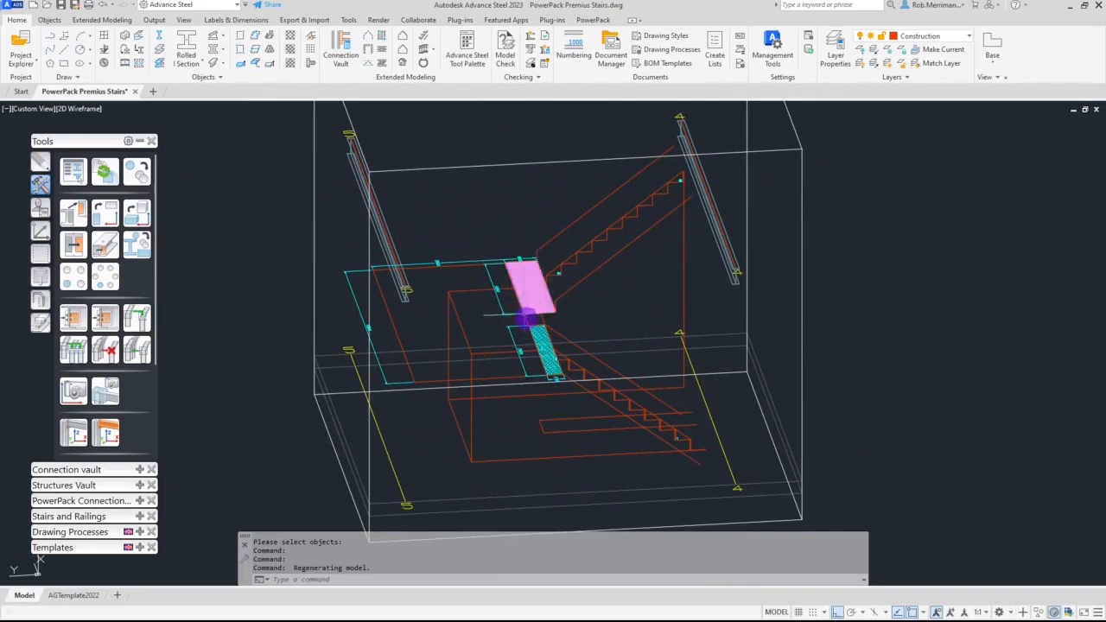
scroll(561, 268, "up", 6)
left_click(596, 340)
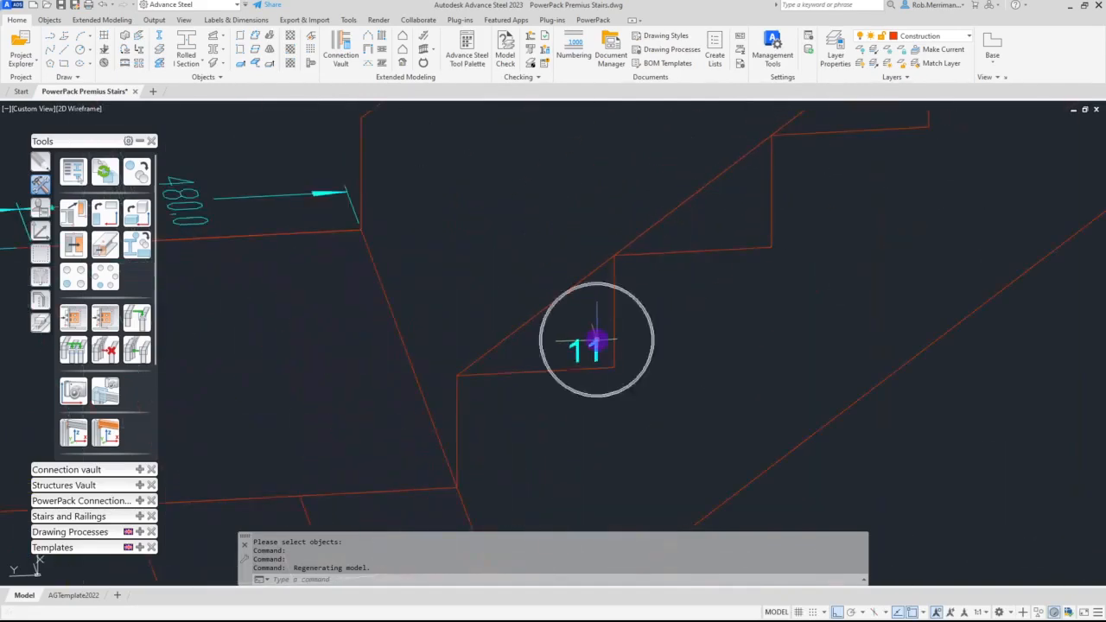
scroll(526, 375, "down", 8)
scroll(733, 217, "up", 6)
scroll(672, 160, "down", 2)
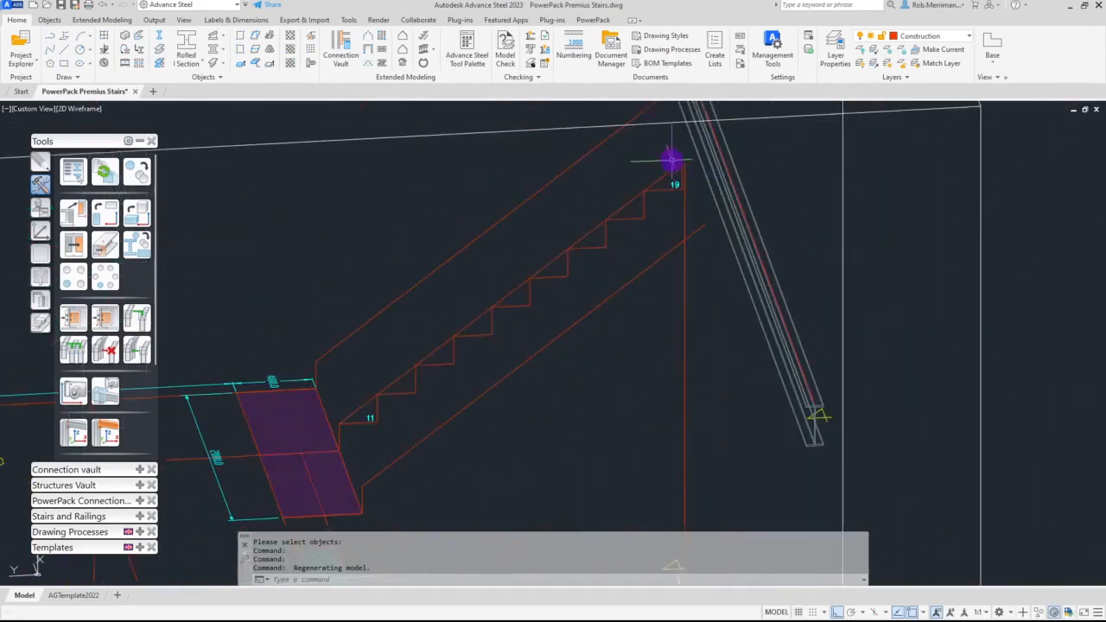
scroll(657, 200, "down", 5)
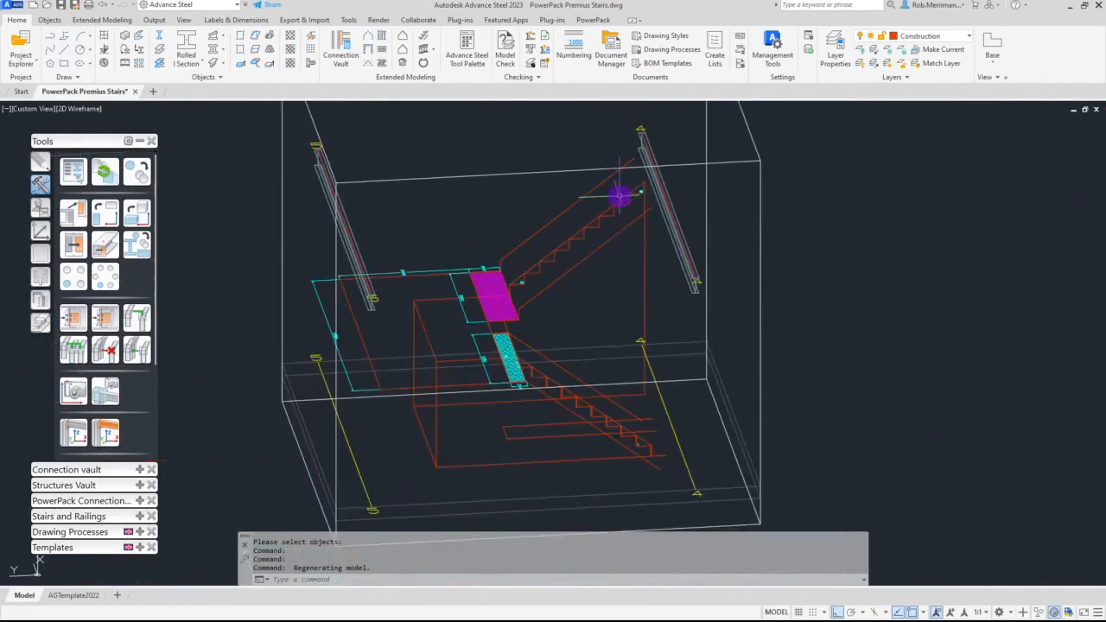
Step: Set the view's visual style to Realistic and collapse the Advance Tool Palette
left_click(87, 109)
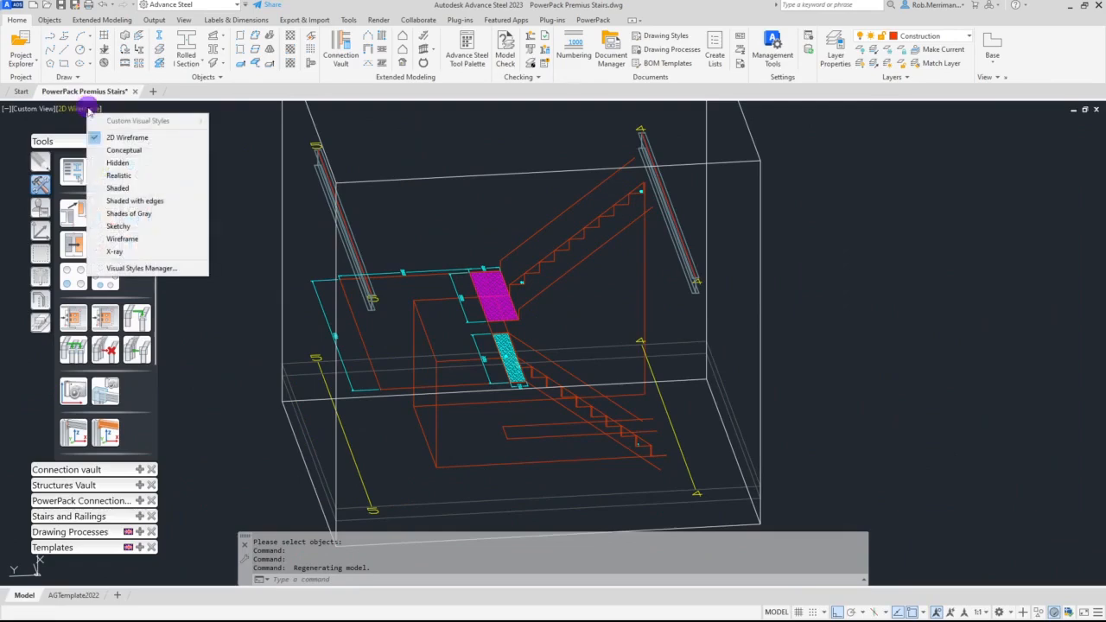
left_click(115, 176)
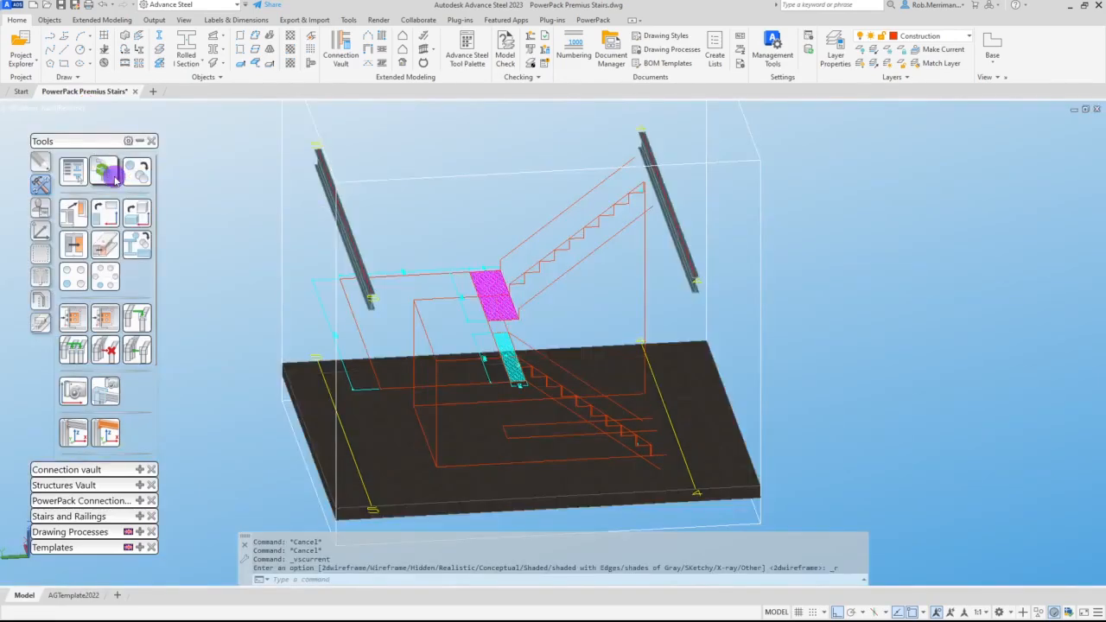
left_click(139, 141)
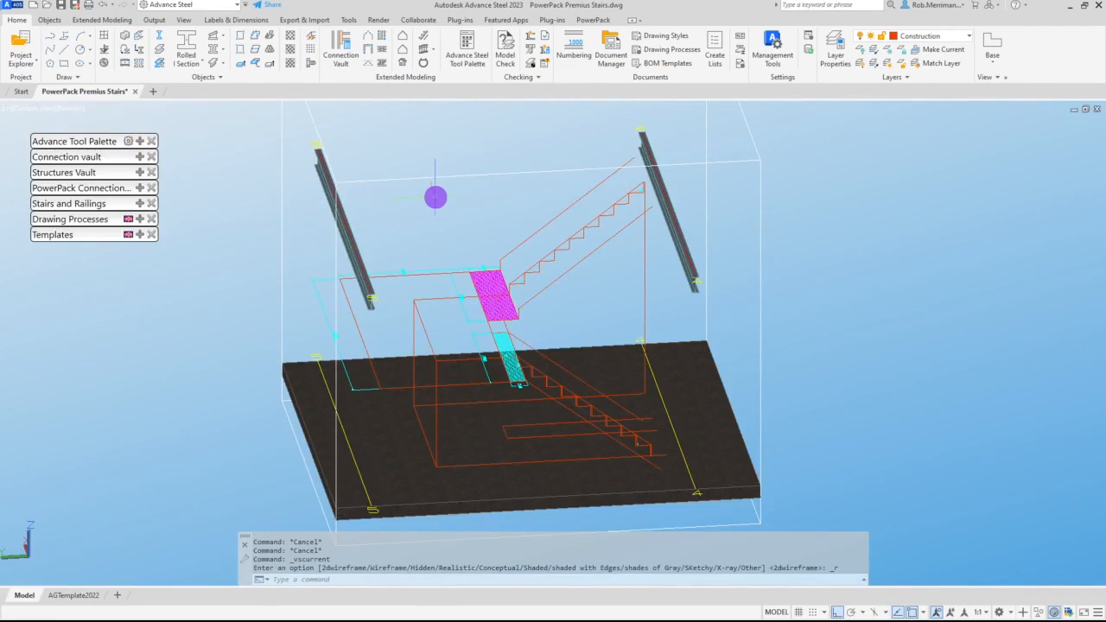
Step: Display the PowerPack commands and expand the Stairs and Railings vault to its straight stair types
left_click(592, 20)
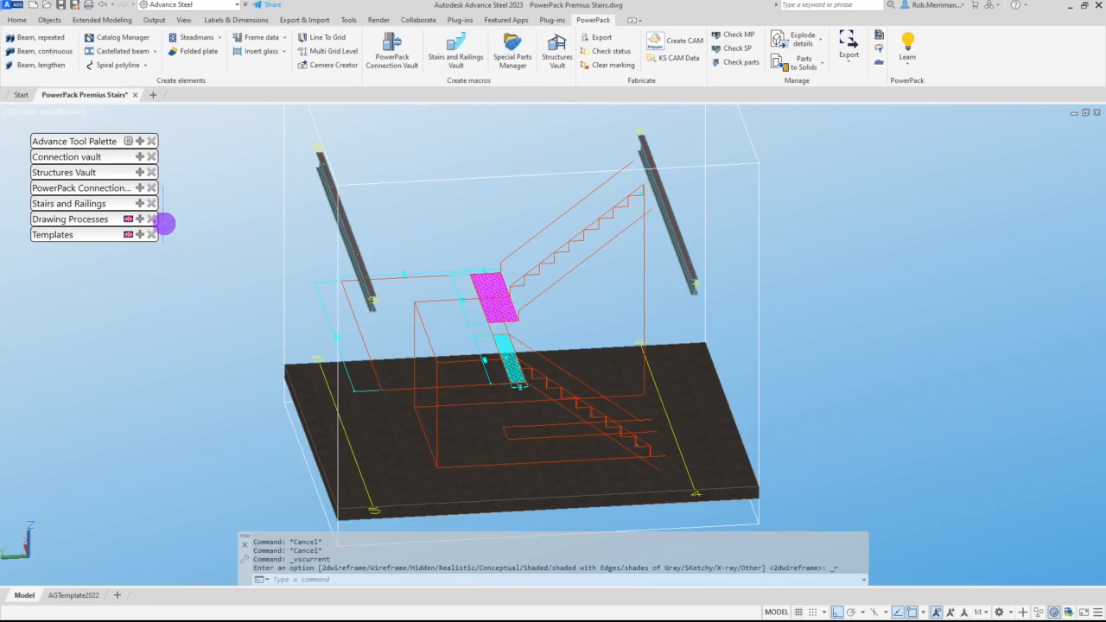
left_click(143, 204)
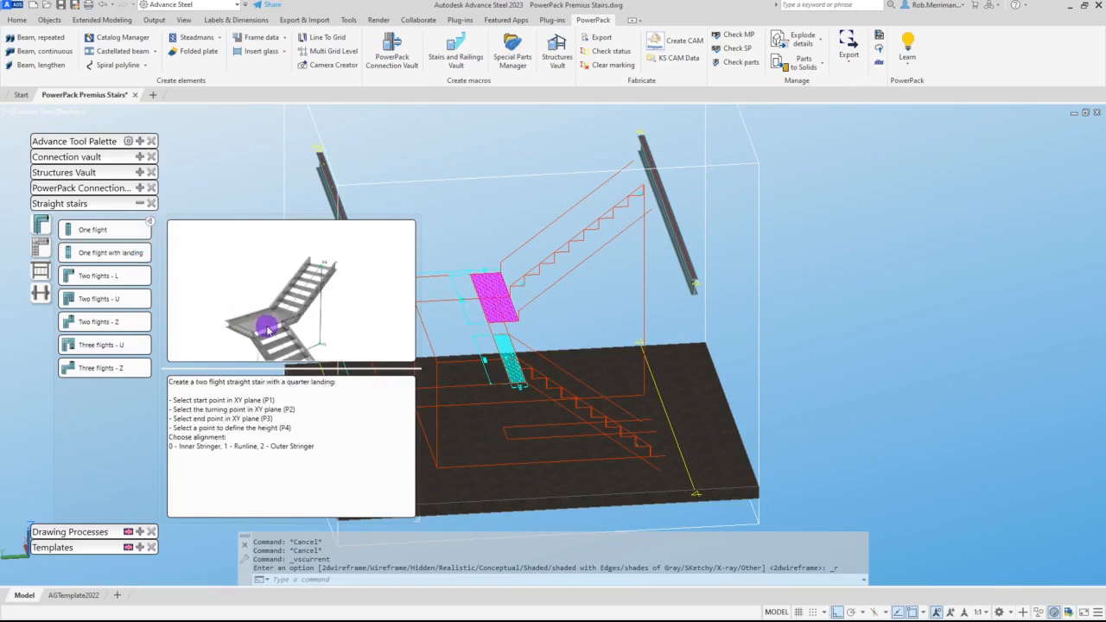
left_click_drag(295, 316, 299, 265)
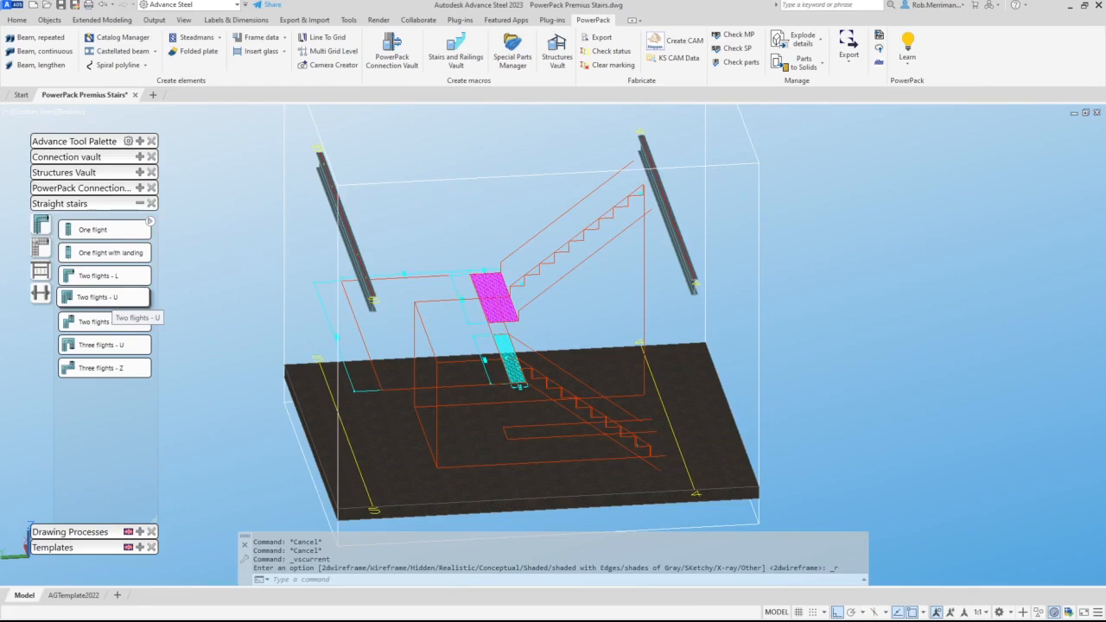
Step: Try a Two flights - U stair, picking the start, two turning points and end point on the floor-level layout lines
left_click(97, 297)
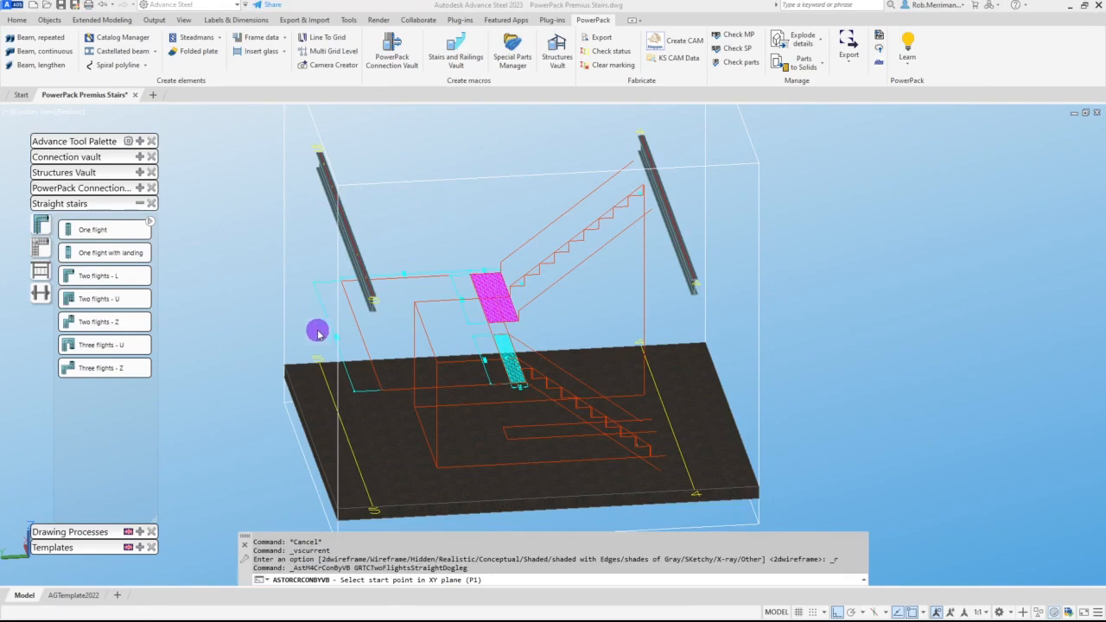
scroll(656, 454, "up", 5)
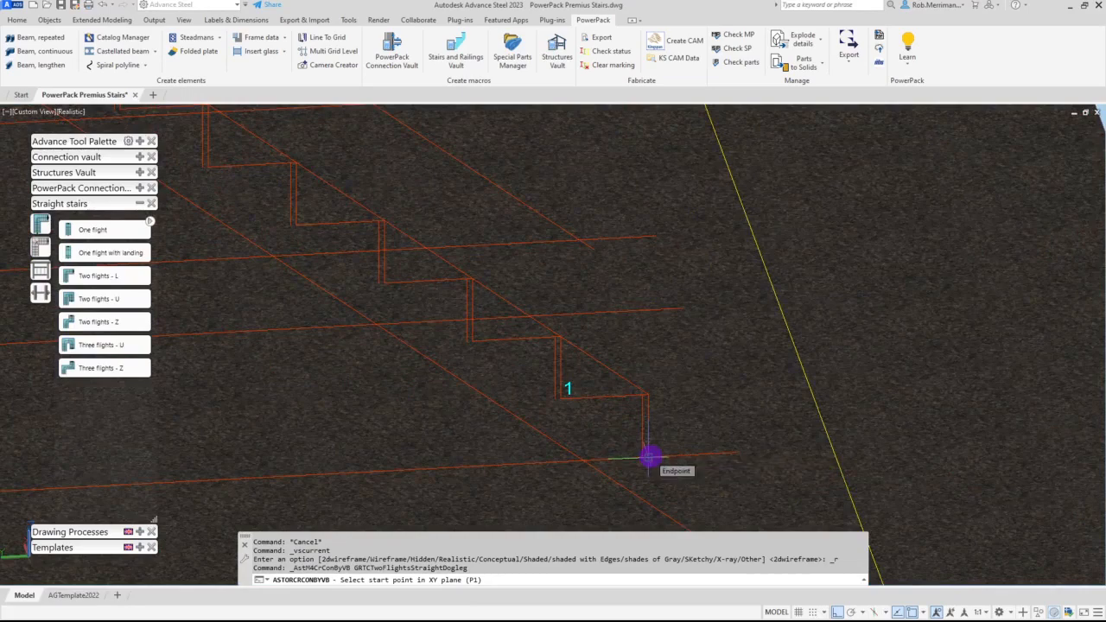
left_click(649, 456)
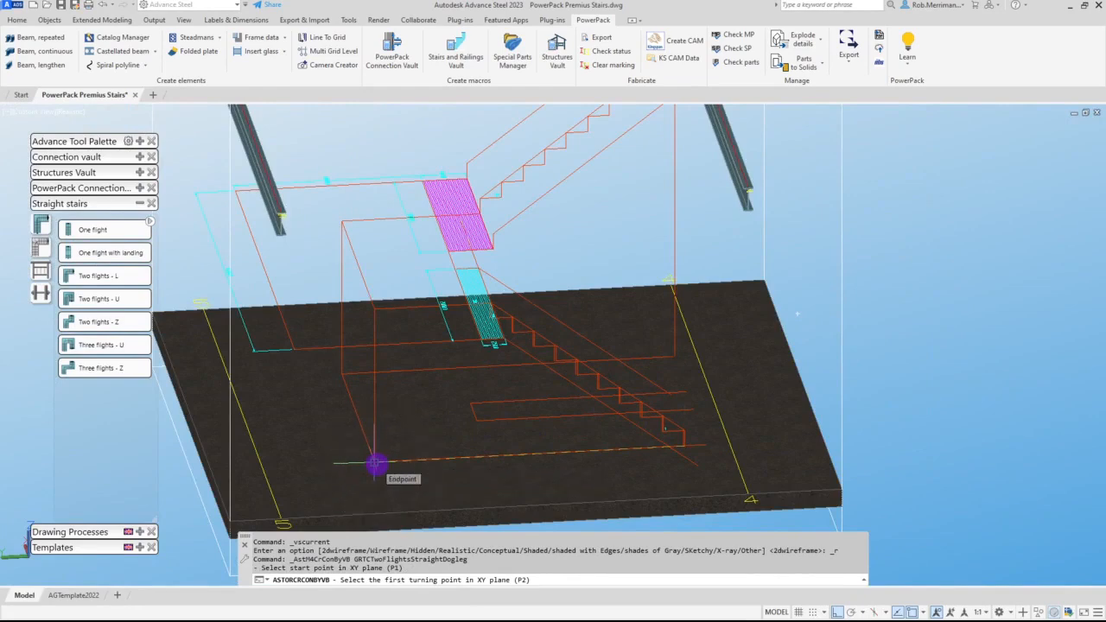
left_click(374, 463)
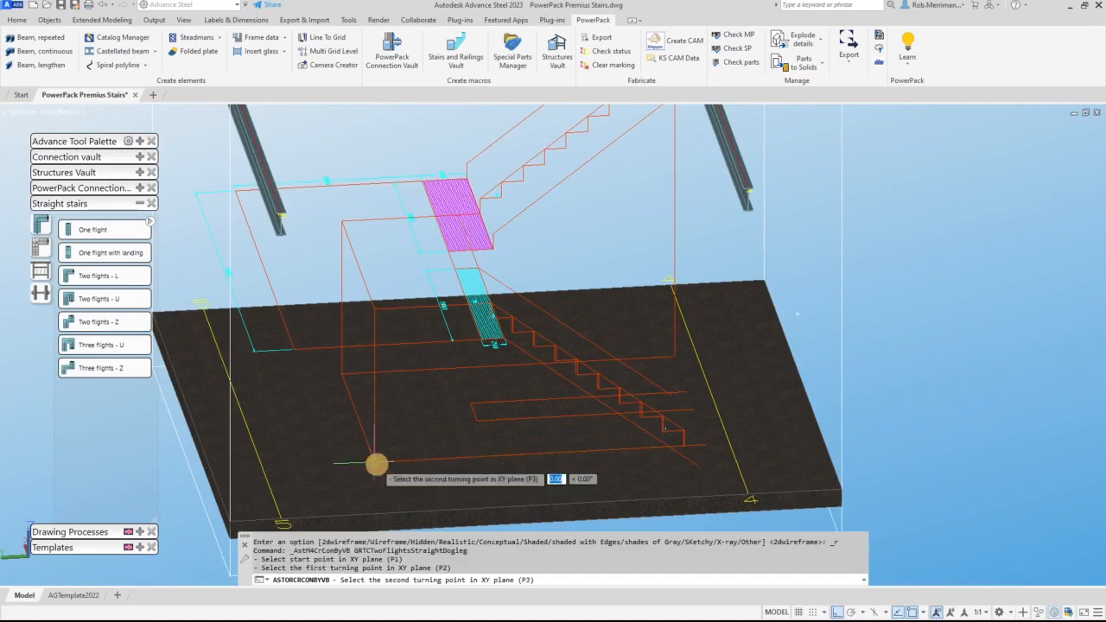
left_click(349, 386)
scroll(681, 353, "up", 4)
scroll(681, 354, "up", 2)
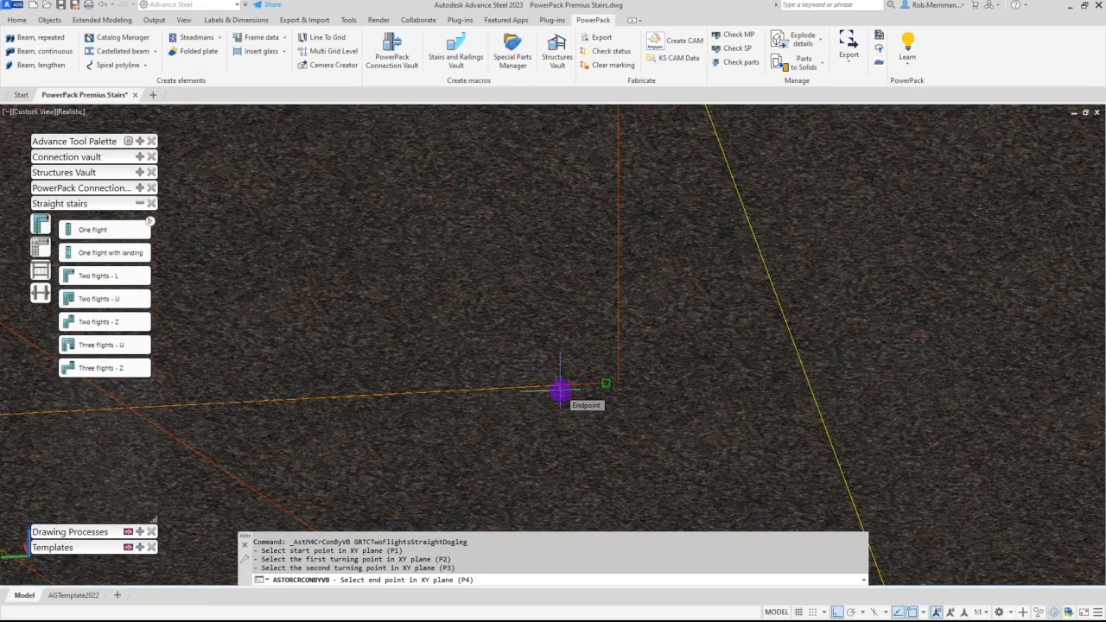
left_click(617, 381)
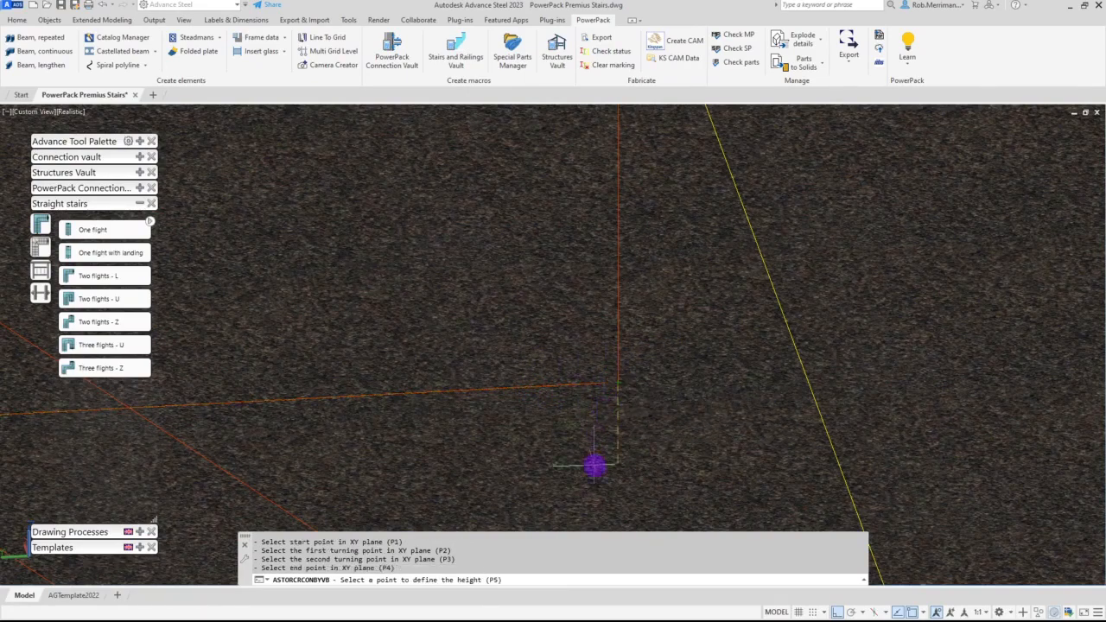
Step: Try to complete the U-shaped stair with its height at the upper flight's top and Center alignment, closing its properties
scroll(610, 322, "up", 5)
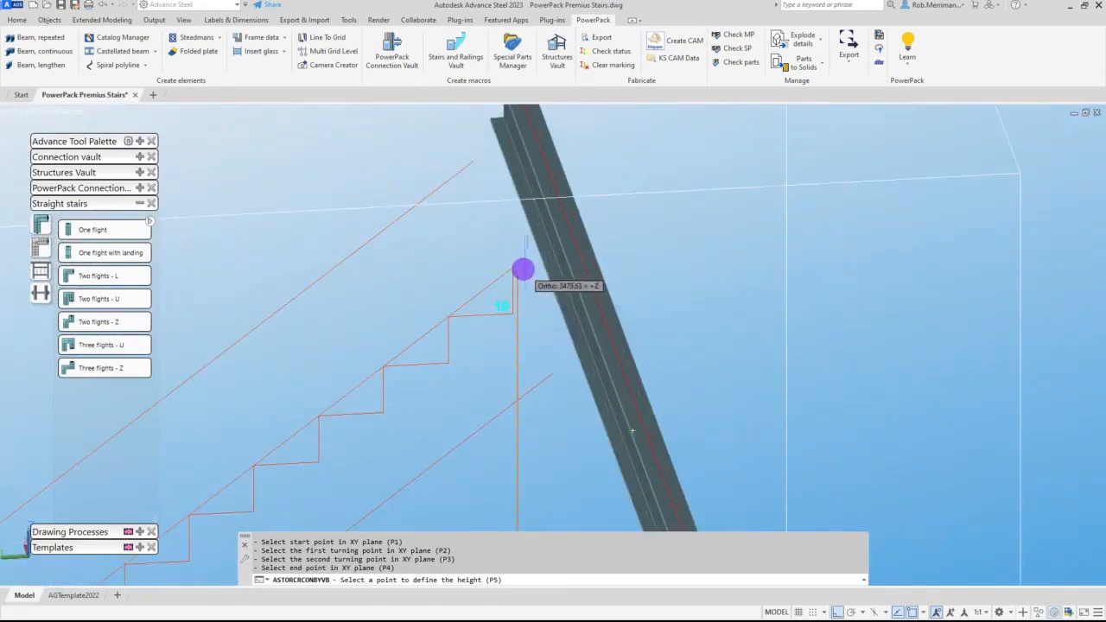
left_click(516, 268)
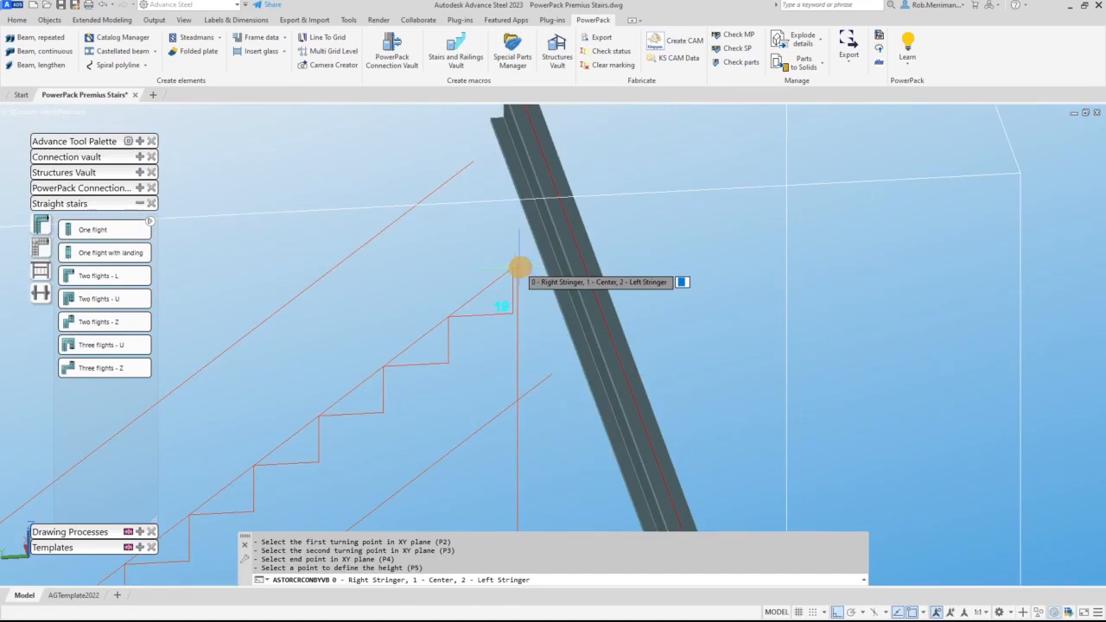
scroll(574, 250, "down", 5)
scroll(570, 307, "up", 2)
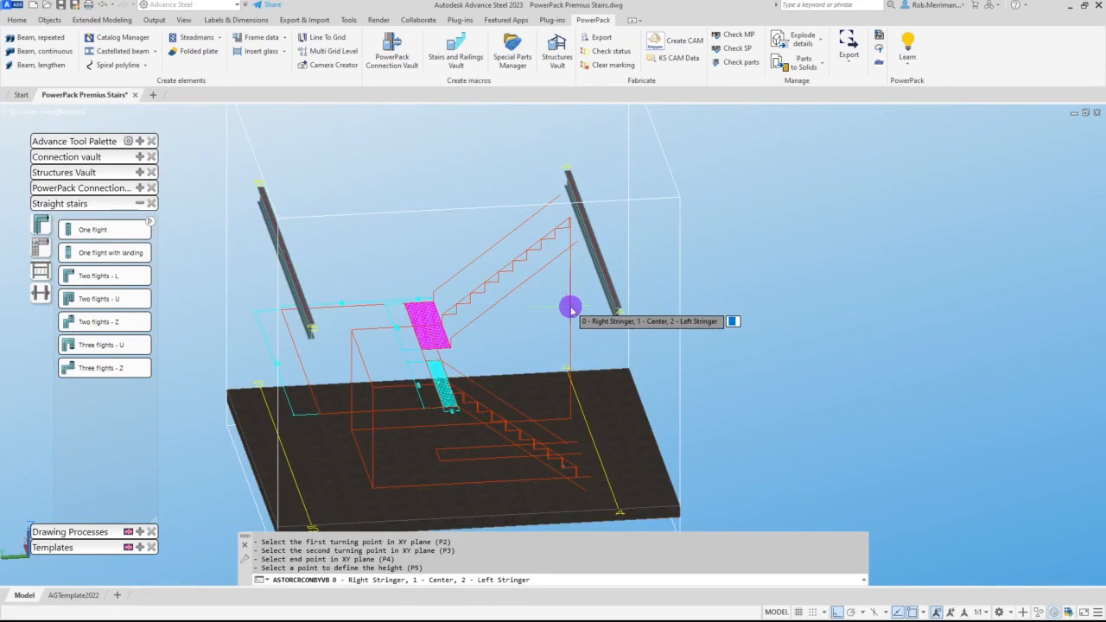
type("1")
key("Return")
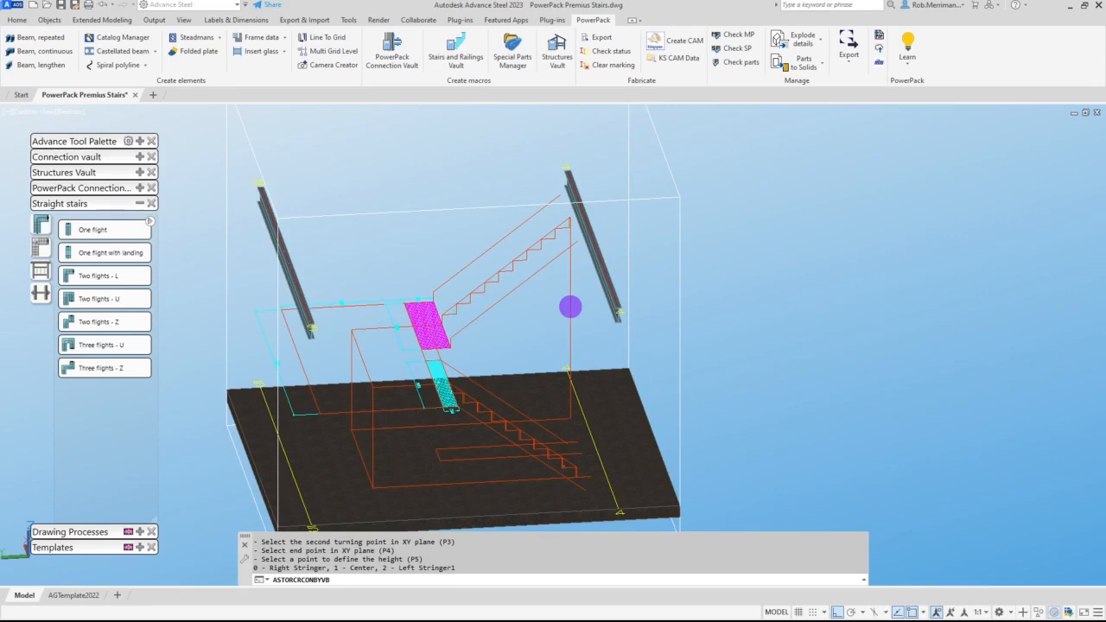
key("Return")
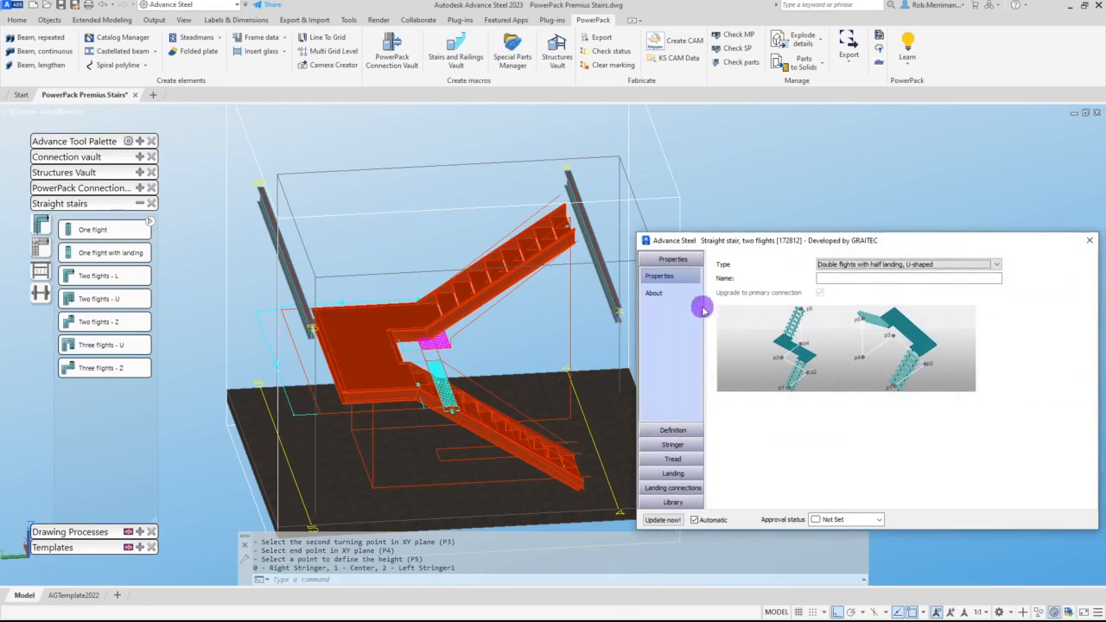
left_click(1091, 242)
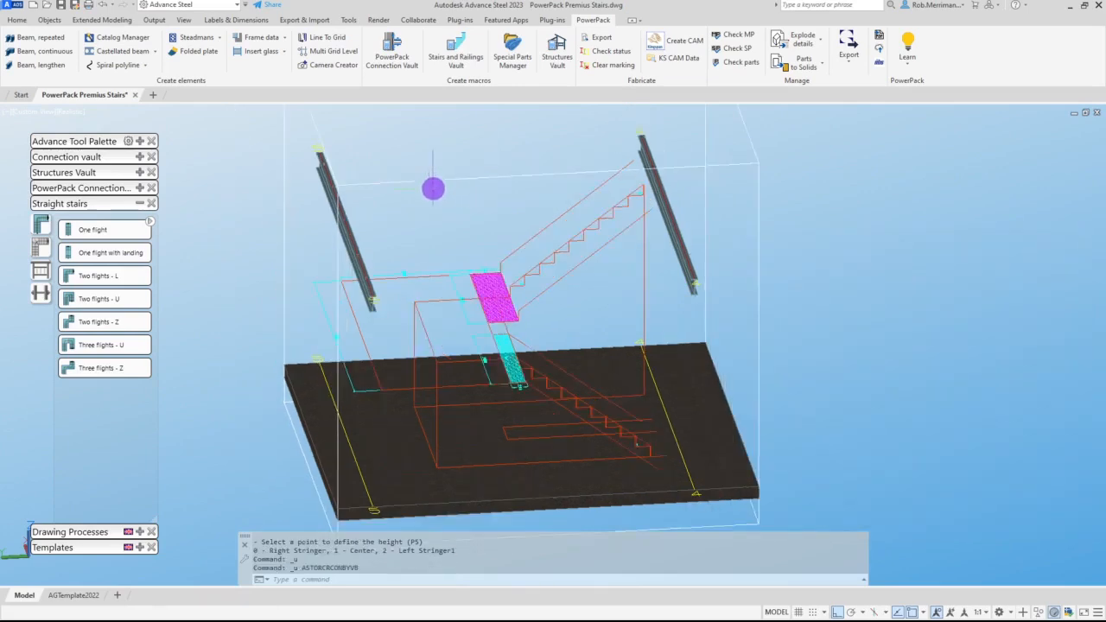
Step: Make Standard the current layer
left_click(19, 21)
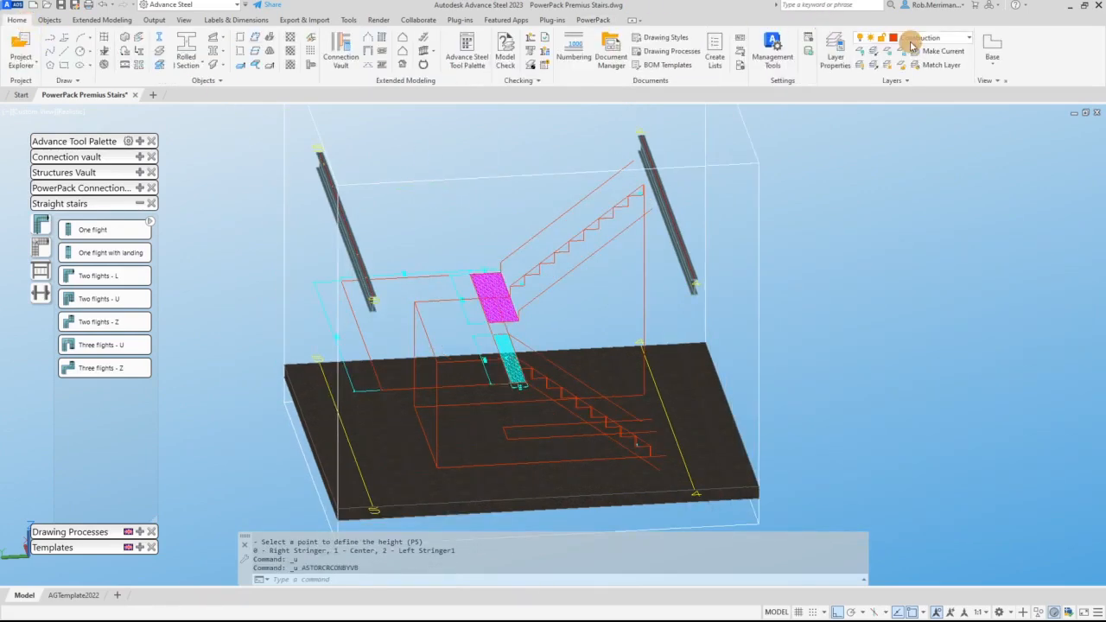
left_click(914, 38)
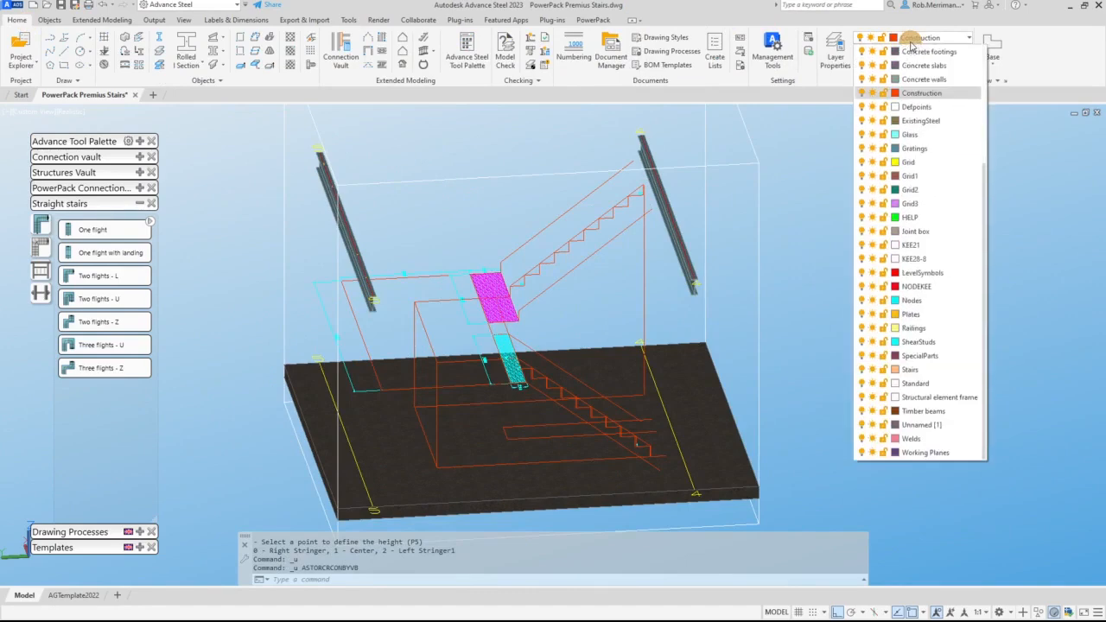
left_click(916, 381)
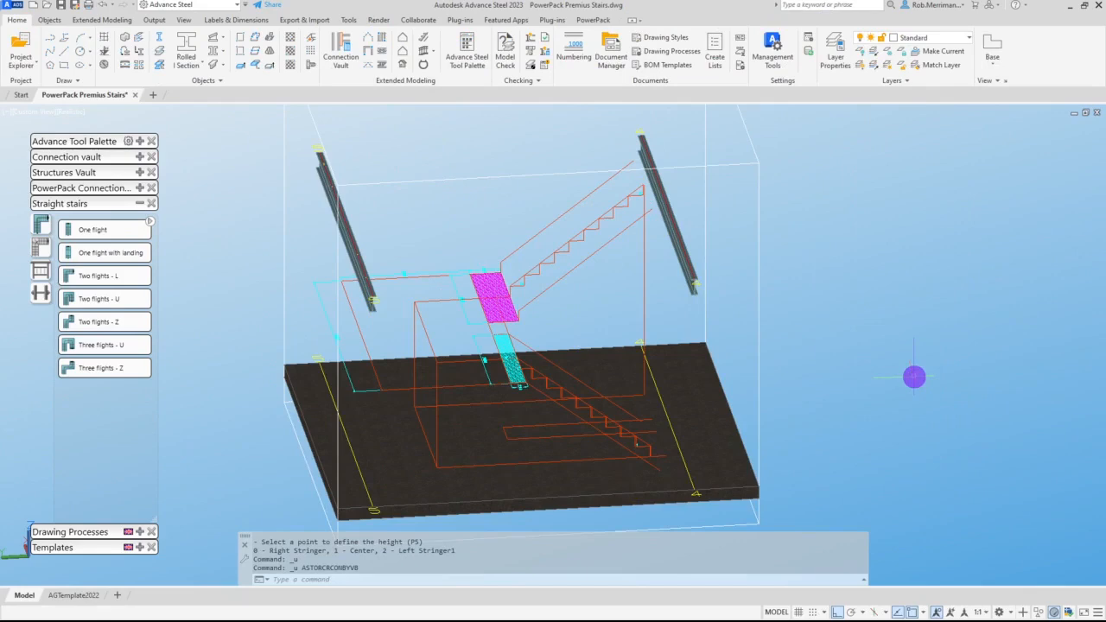
Step: Begin a Two flights - U stair on the Standard layer, picking the start, both turning points and end point on the layout rectangle
left_click(118, 299)
scroll(648, 432, "up", 5)
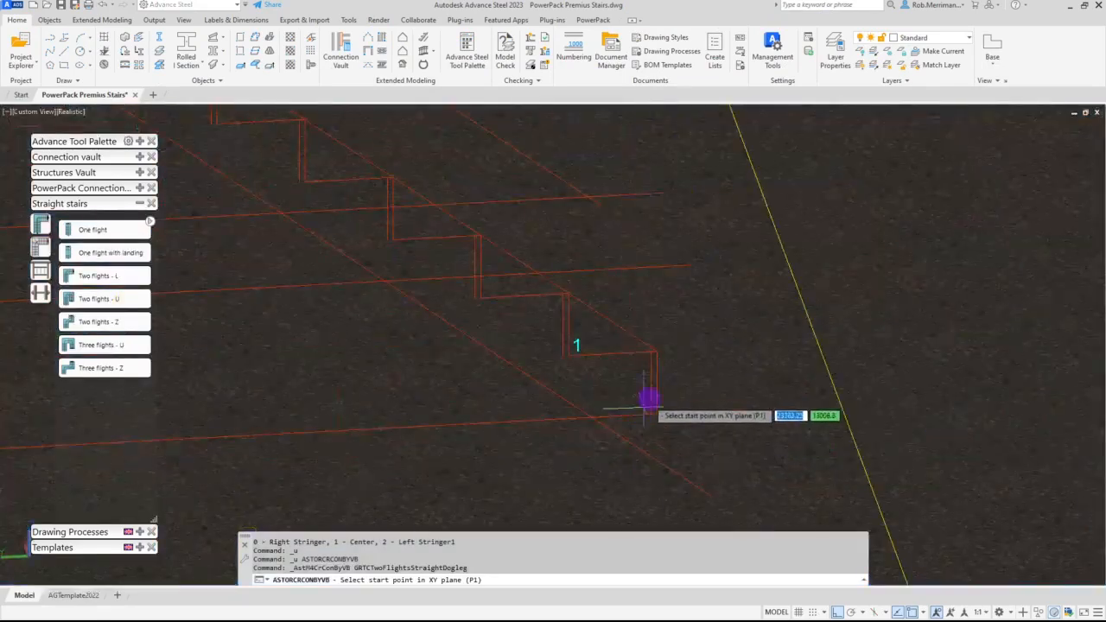
left_click(658, 397)
left_click(278, 436)
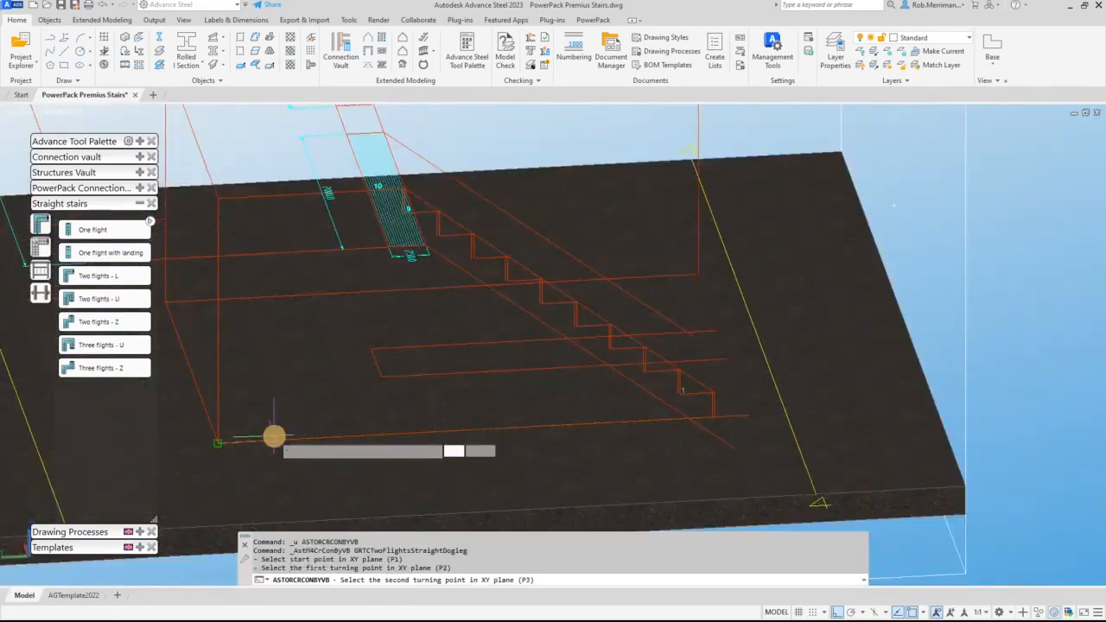
scroll(277, 435, "down", 3)
left_click(223, 371)
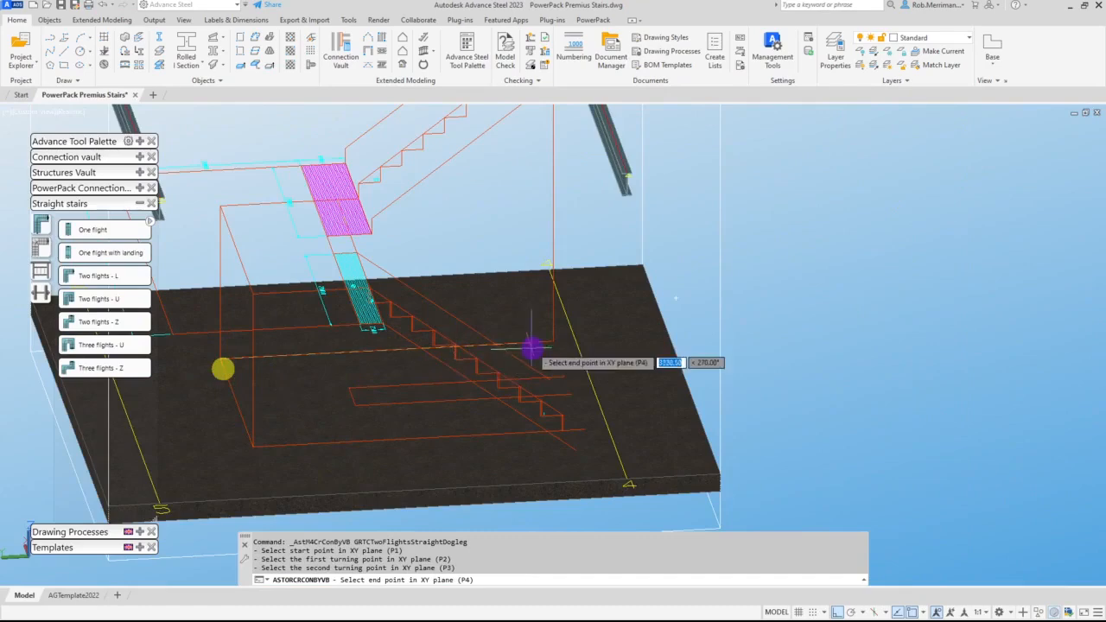
scroll(544, 337, "up", 5)
left_click(594, 318)
Step: Define the stair height at the top of the upper flight's vertical line and choose Center alignment to create the stair
scroll(610, 306, "down", 5)
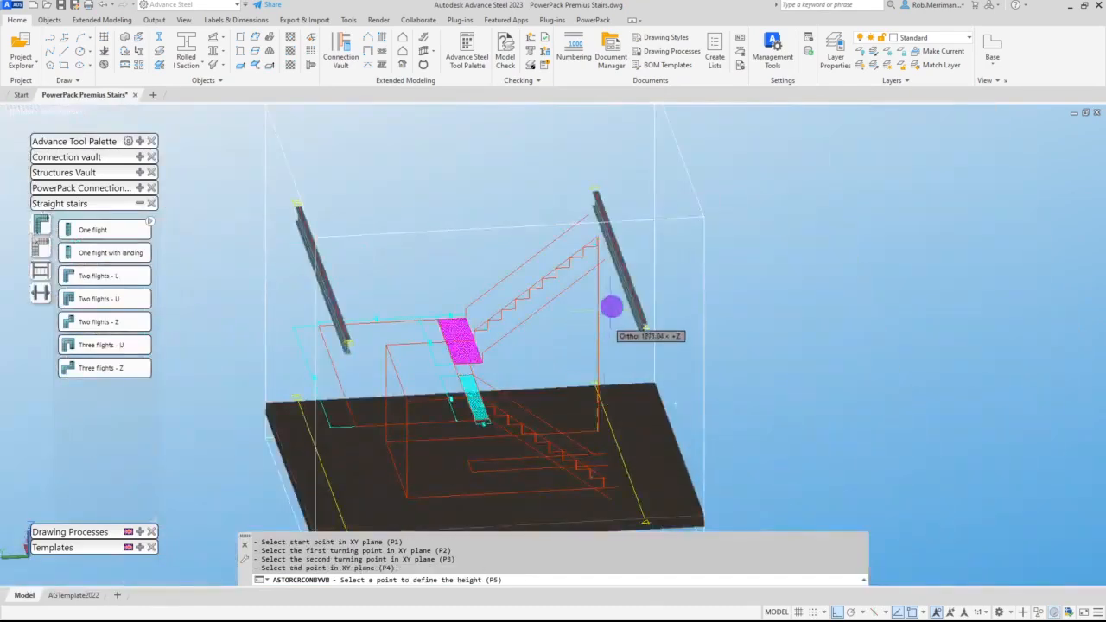
scroll(596, 254, "up", 4)
left_click(598, 257)
scroll(599, 256, "down", 4)
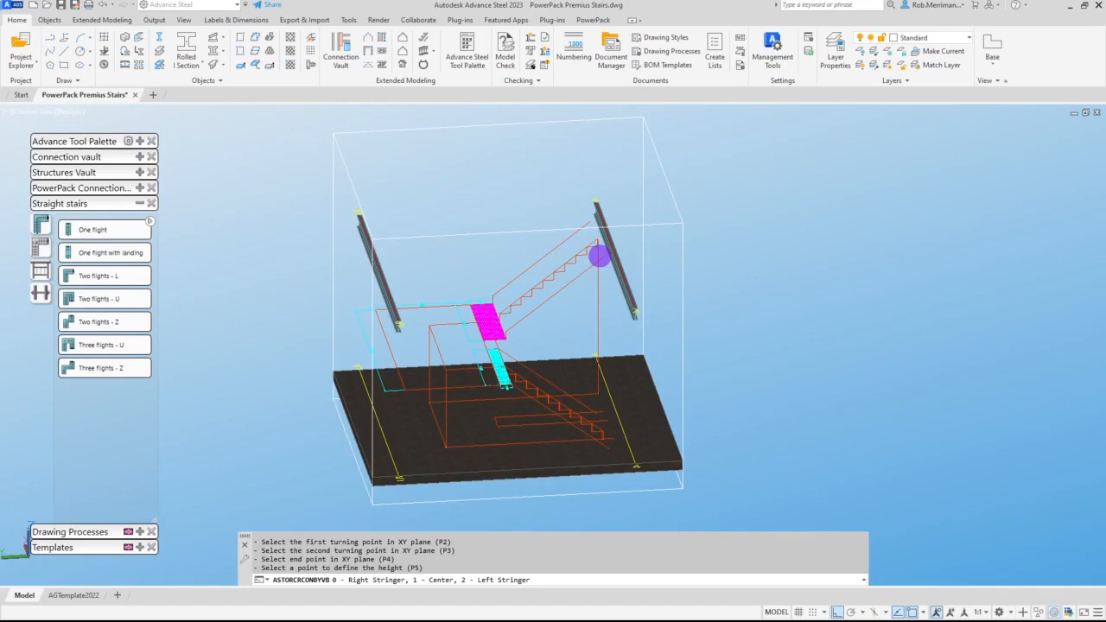
type("1")
key("Return")
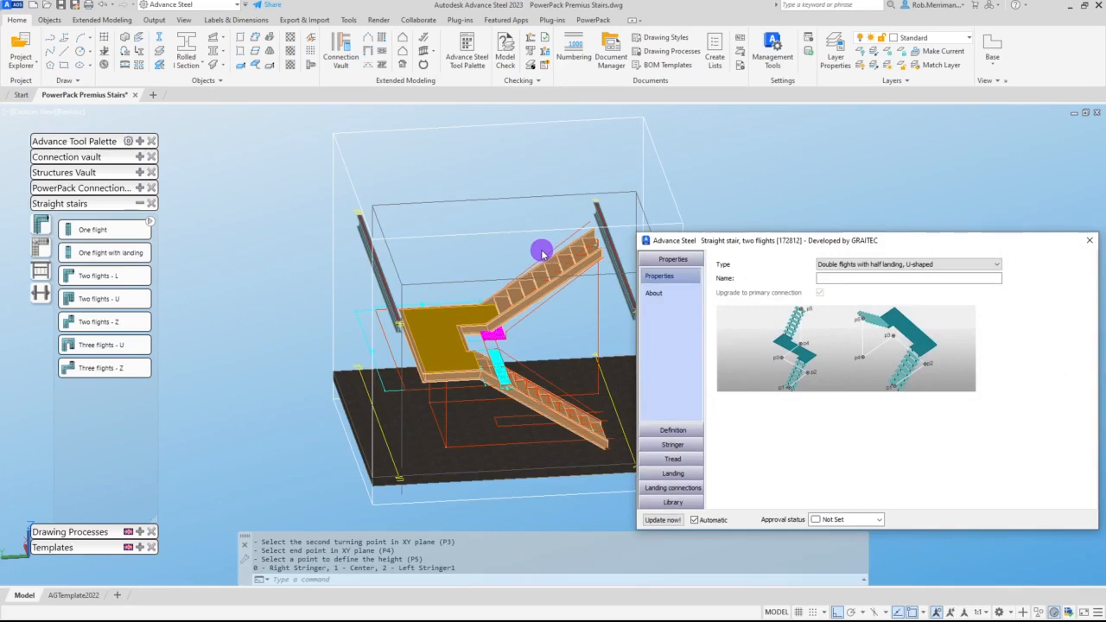
Step: Set the width of the stair's intermediate landing to 2000 mm
middle_click_drag(541, 252, 470, 314)
key("Escape")
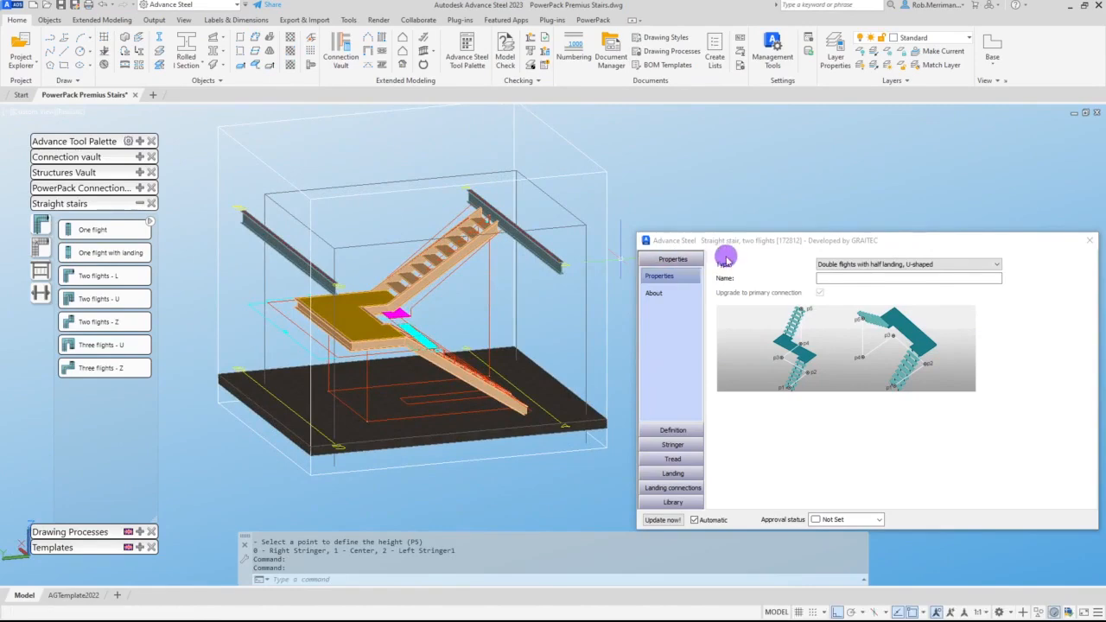
left_click_drag(732, 244, 688, 188)
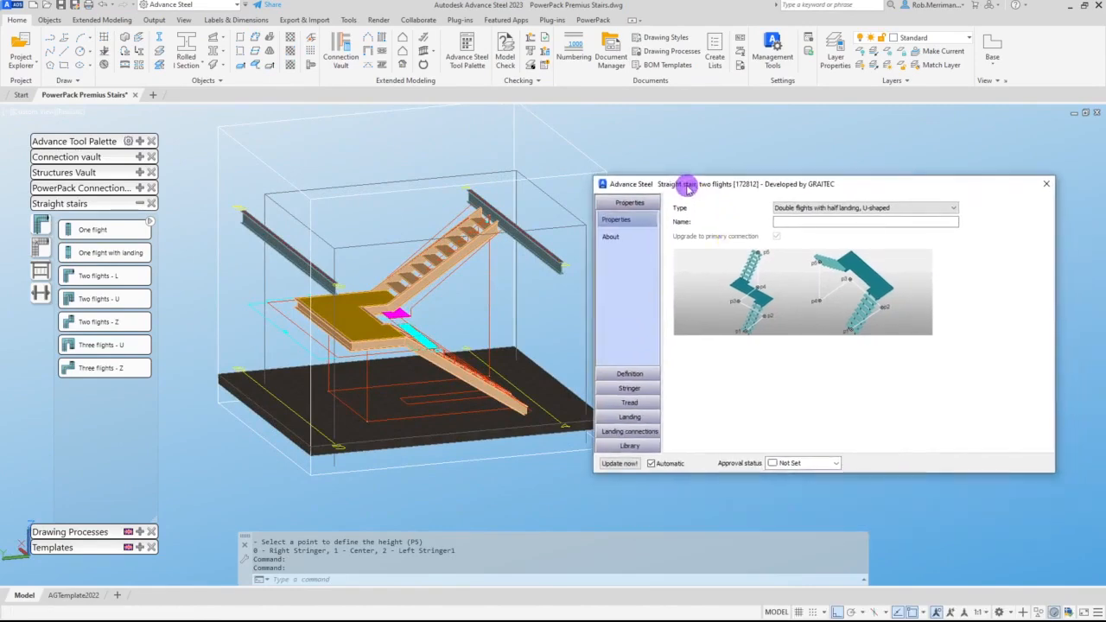
left_click(423, 224)
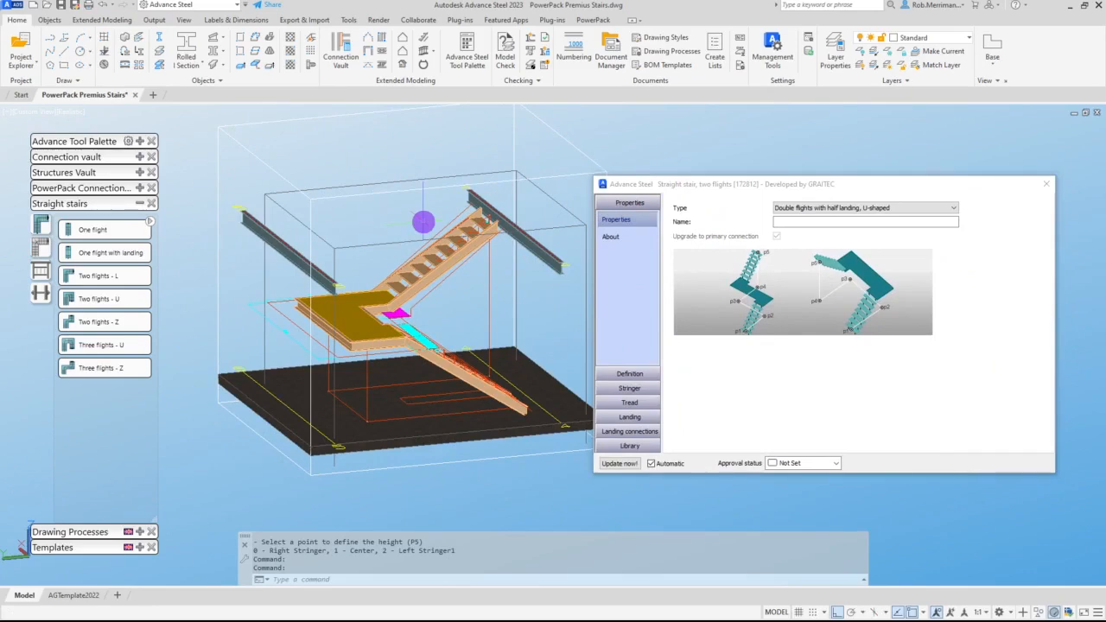
left_click(656, 404)
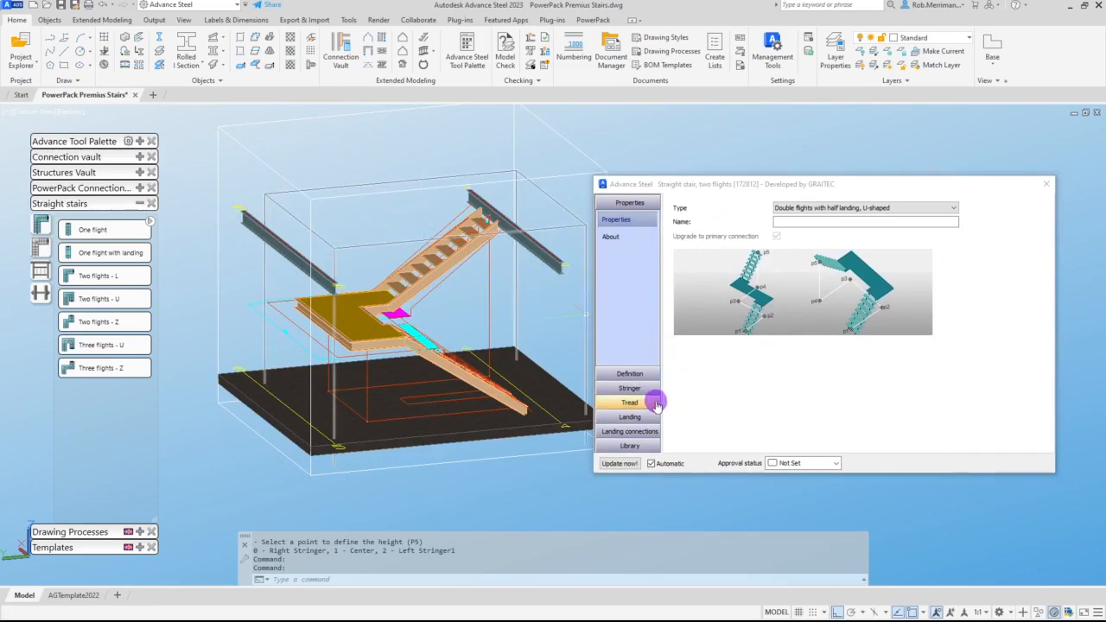
left_click(649, 418)
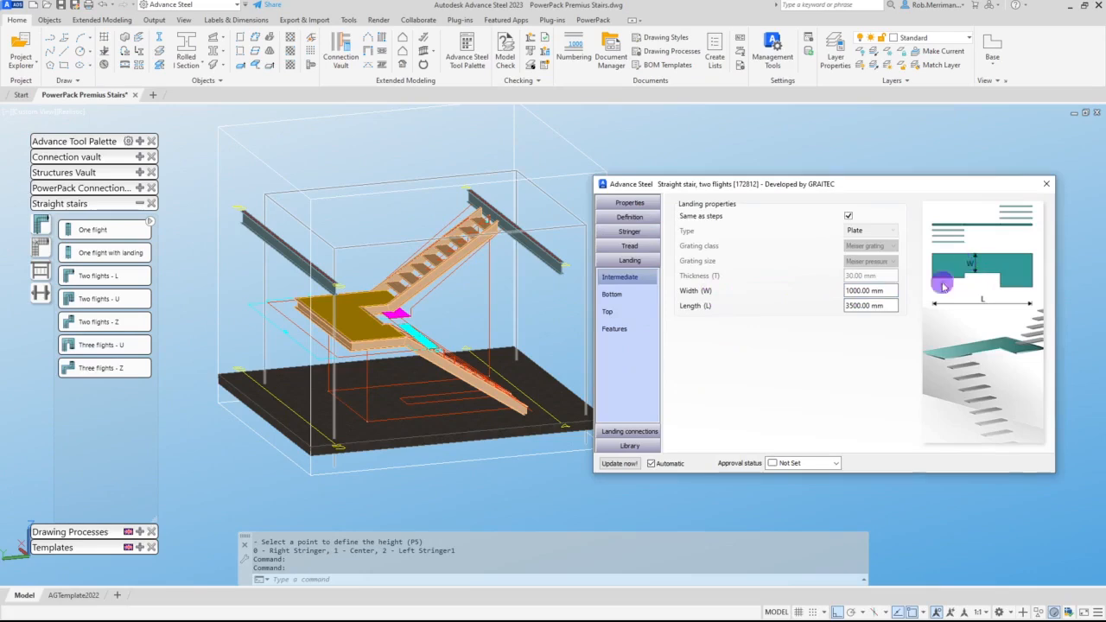
left_click(886, 292)
type("2000")
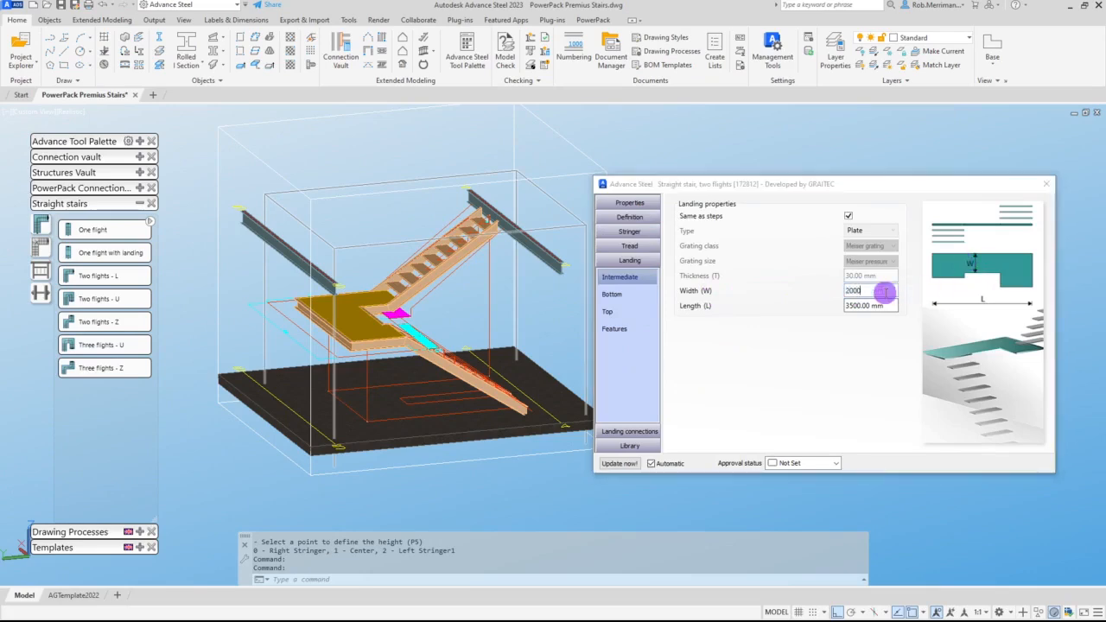
key("Return")
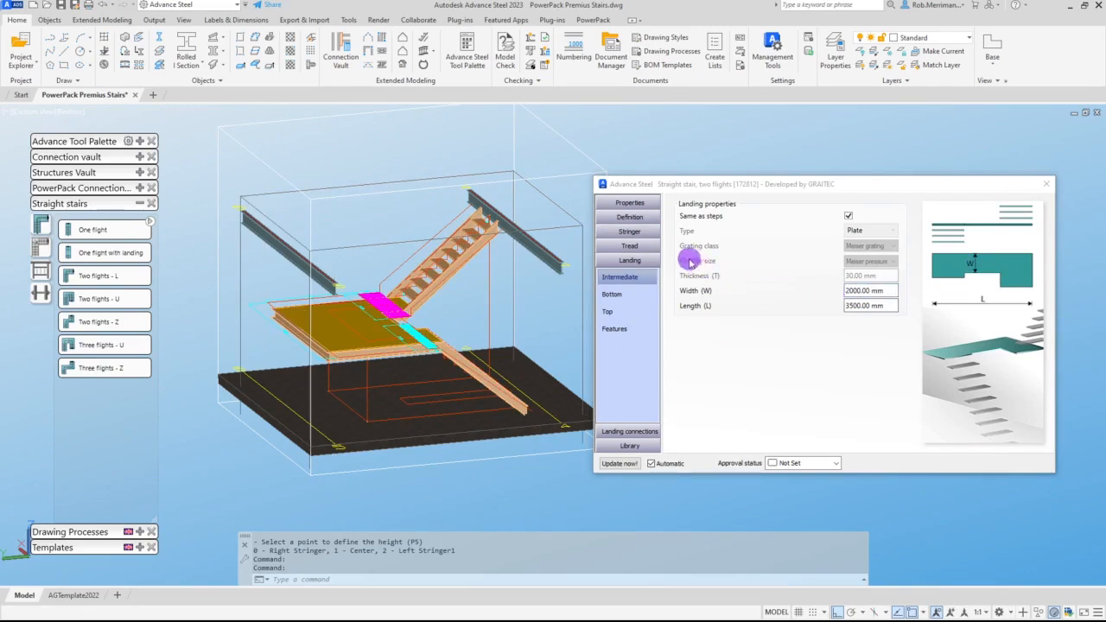
Step: Set the top tread's width to Going+Overlap and change the tread type to Folded plate
left_click(647, 248)
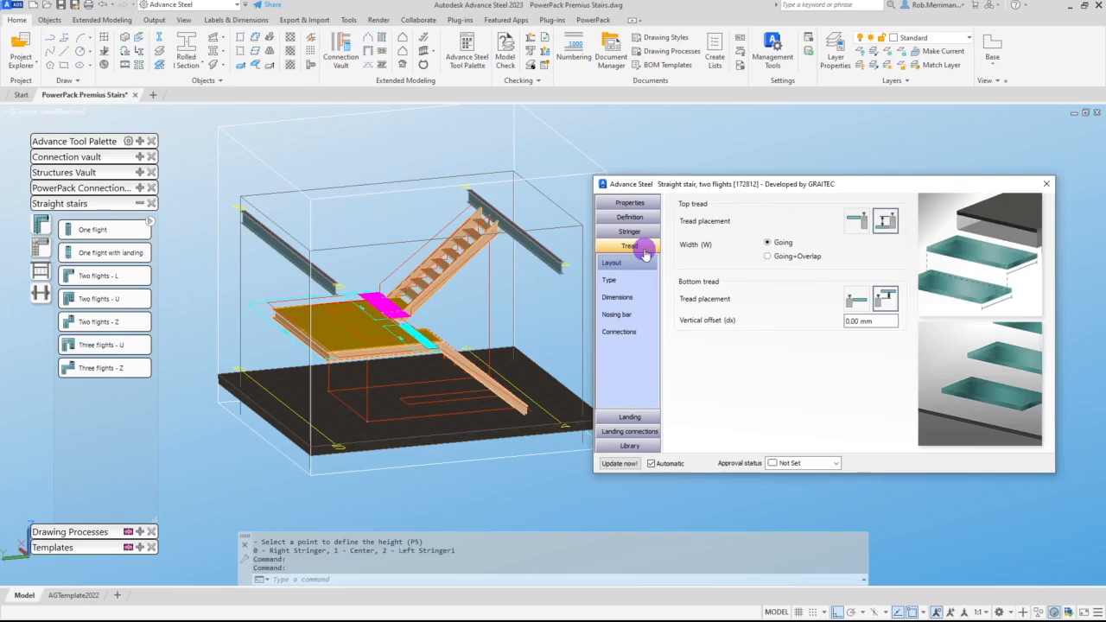
left_click(767, 256)
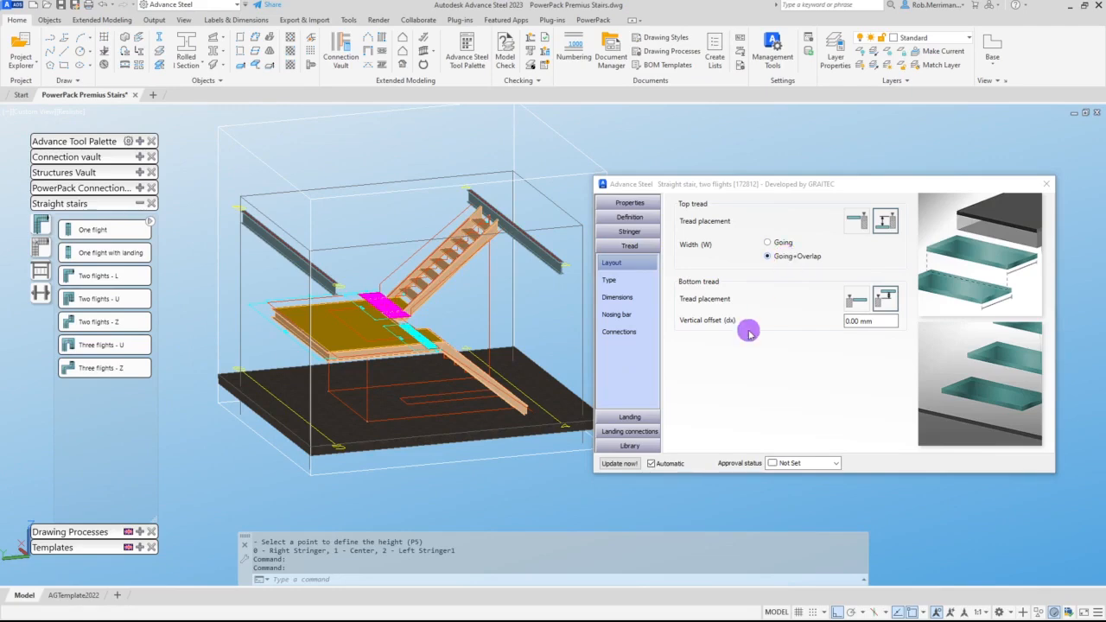
left_click(629, 282)
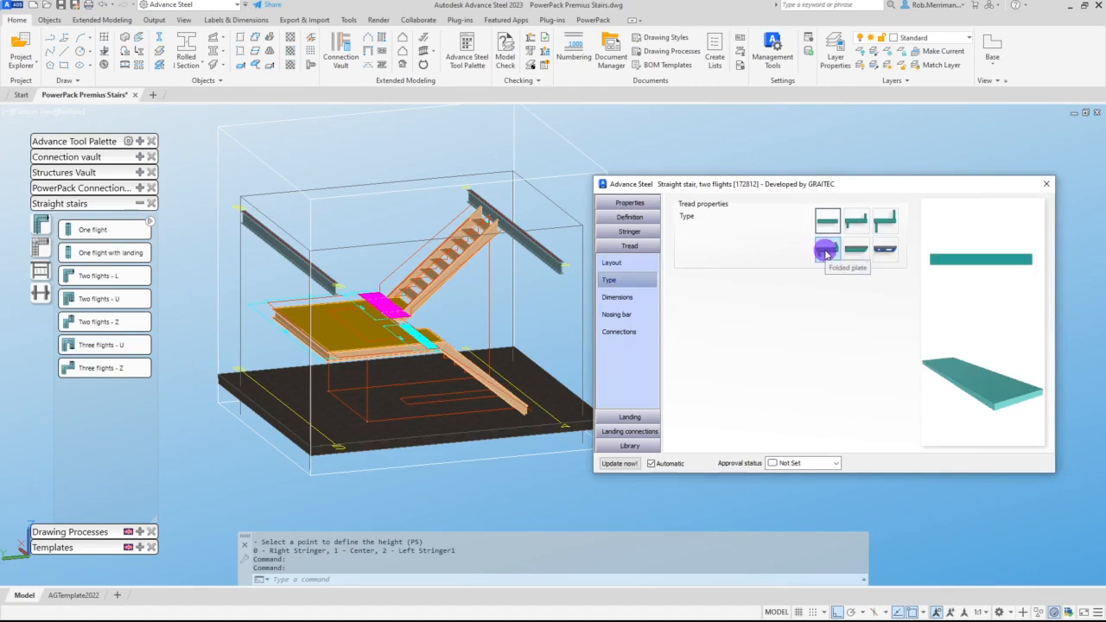
left_click(826, 251)
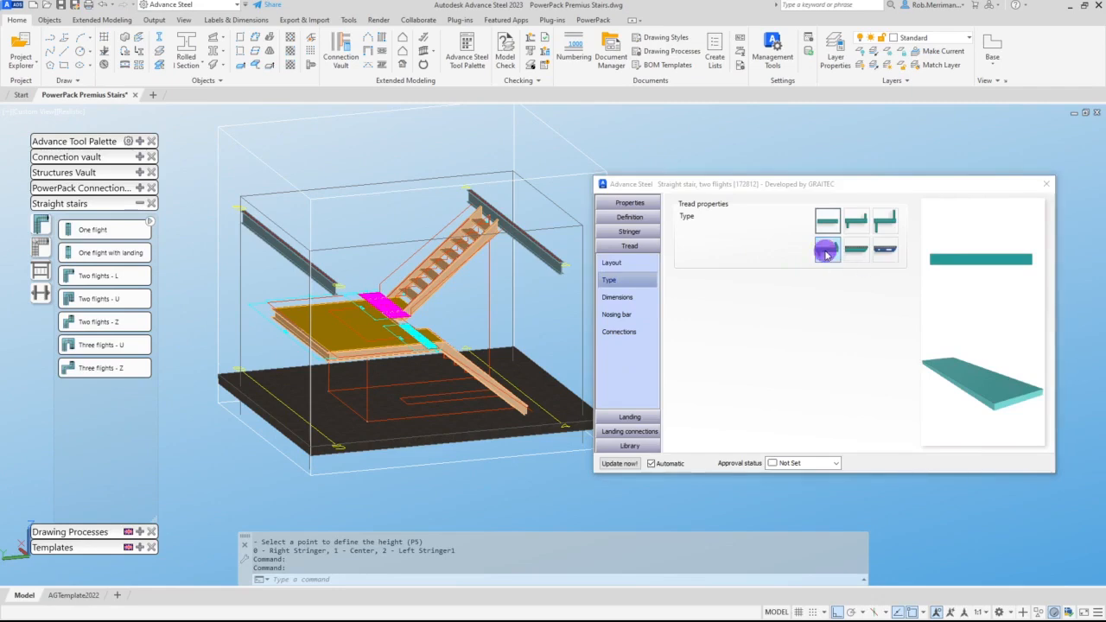
Step: Set the folded plate treads' overlap to 15 mm and review the tread layout, type and dimensions
left_click(619, 296)
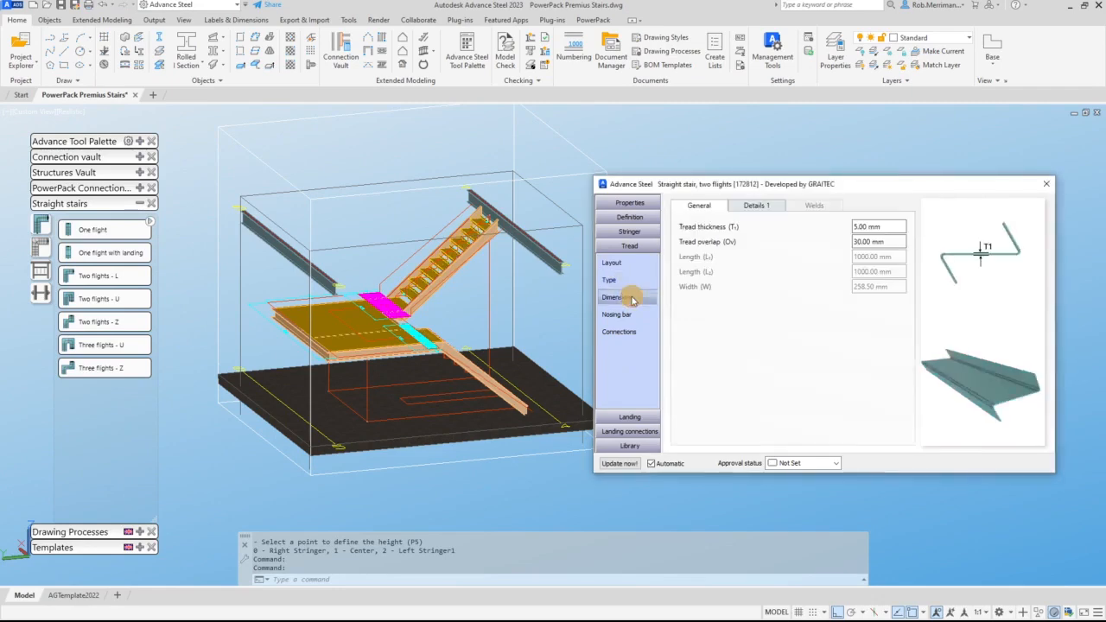
left_click(886, 243)
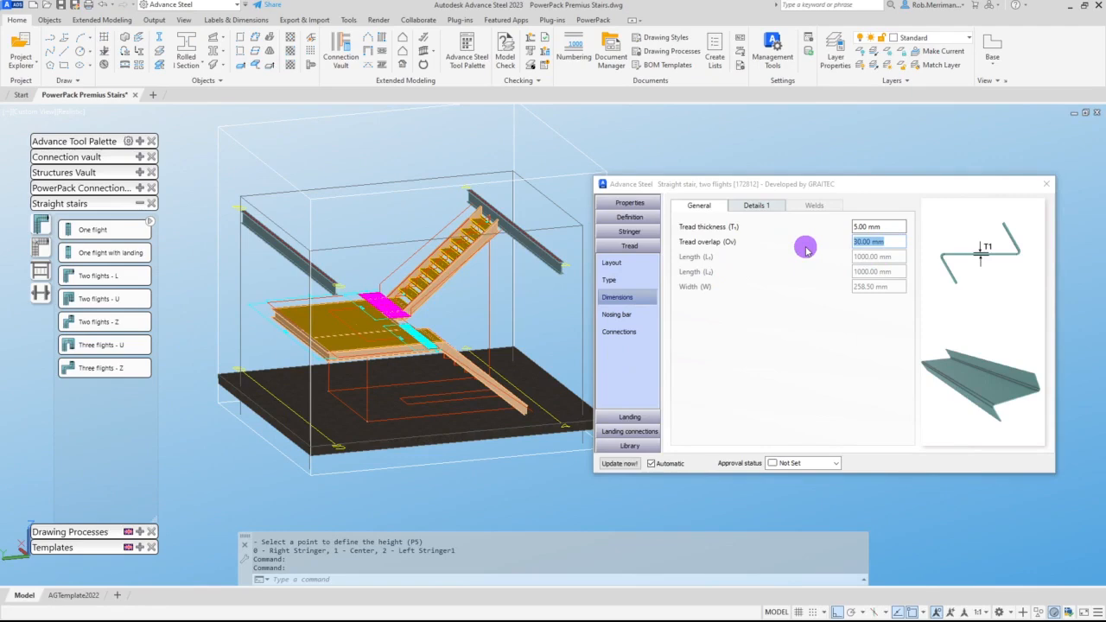
type("15")
key("Tab")
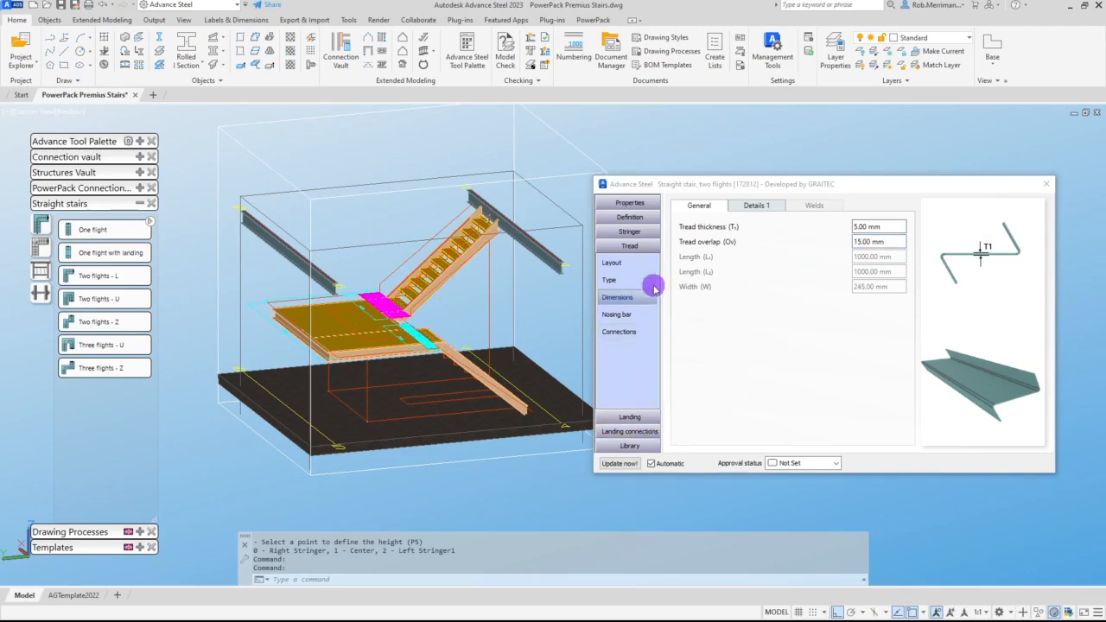
left_click(641, 258)
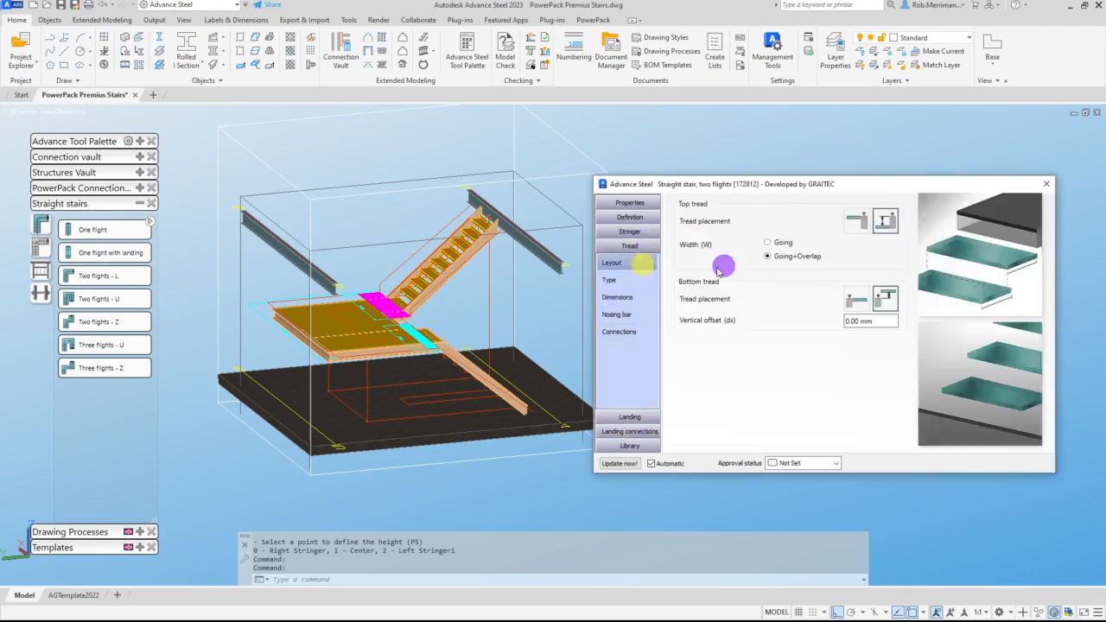
left_click(638, 282)
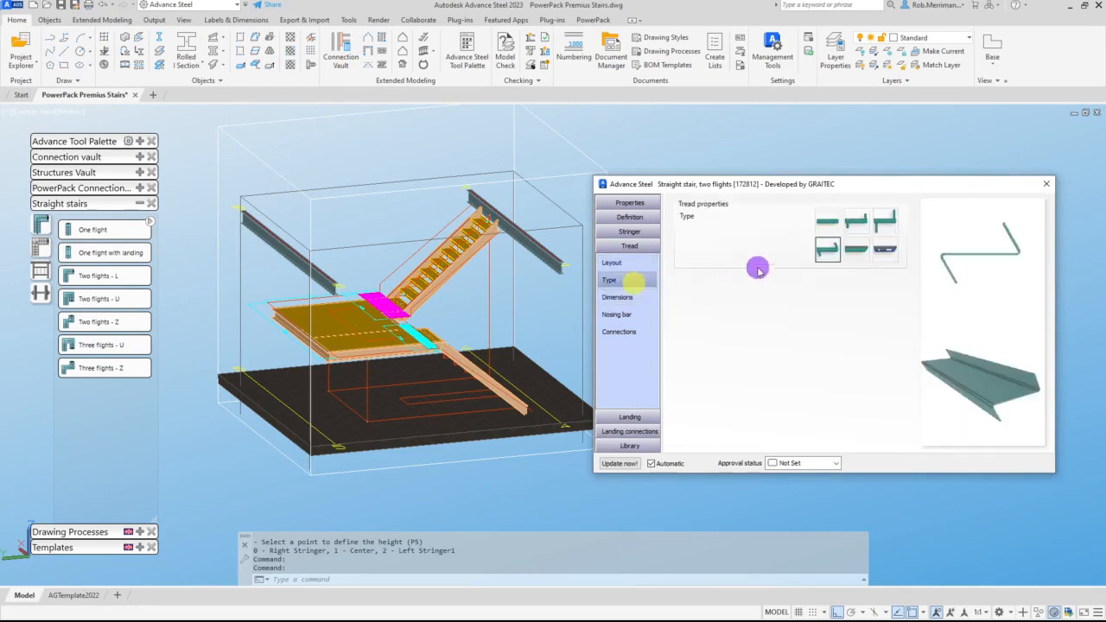
left_click(641, 298)
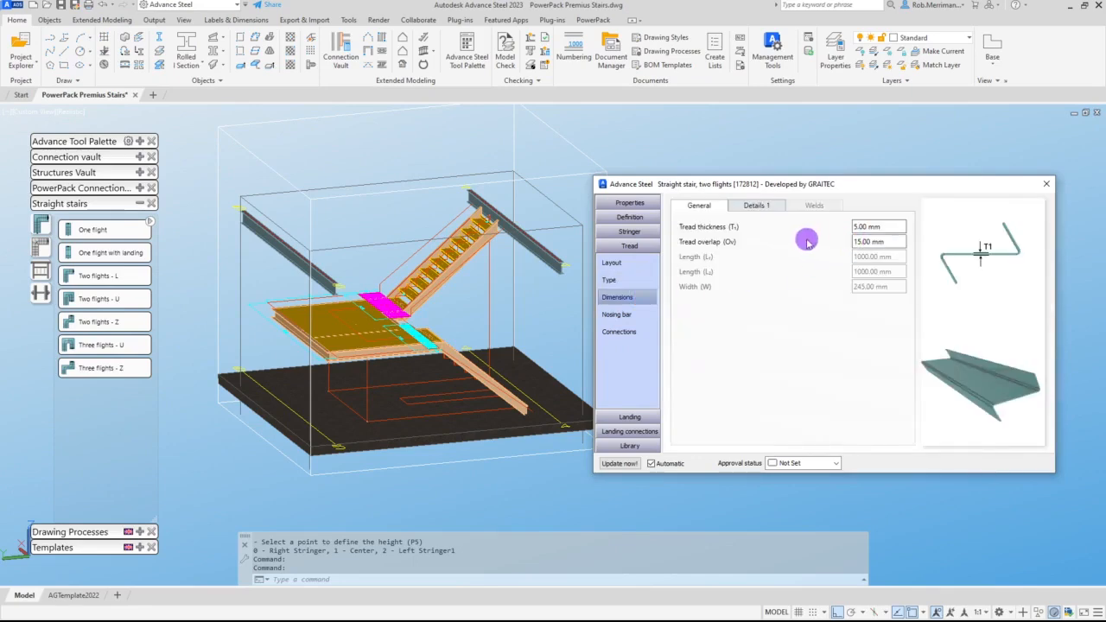
Step: Set the width of Flight 1 to 2000 mm in the stair geometry
left_click(641, 224)
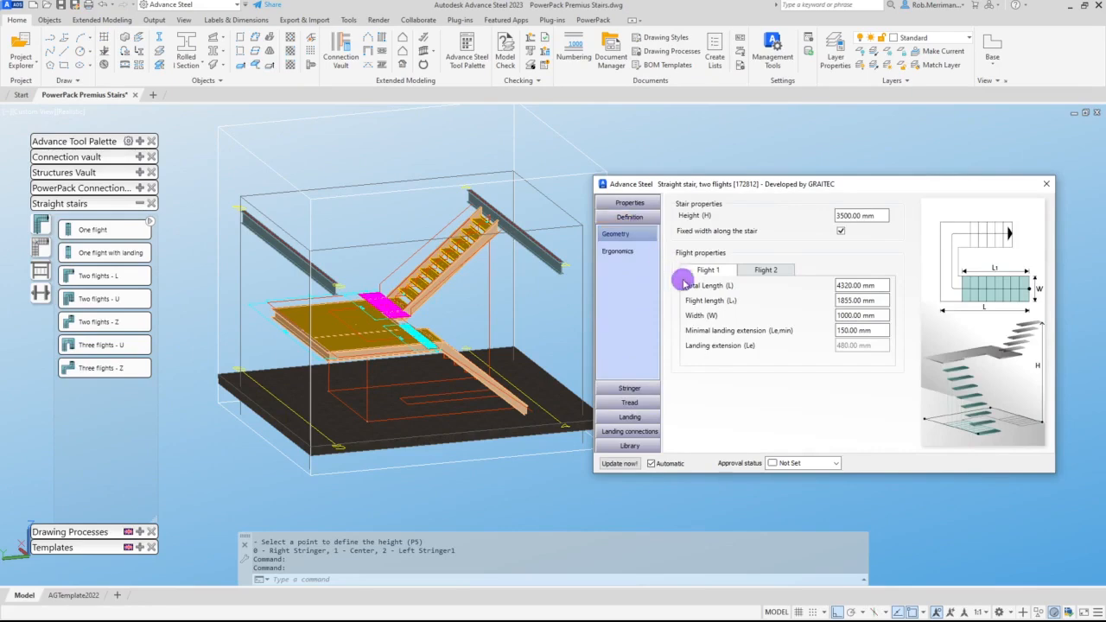
double_click(873, 316)
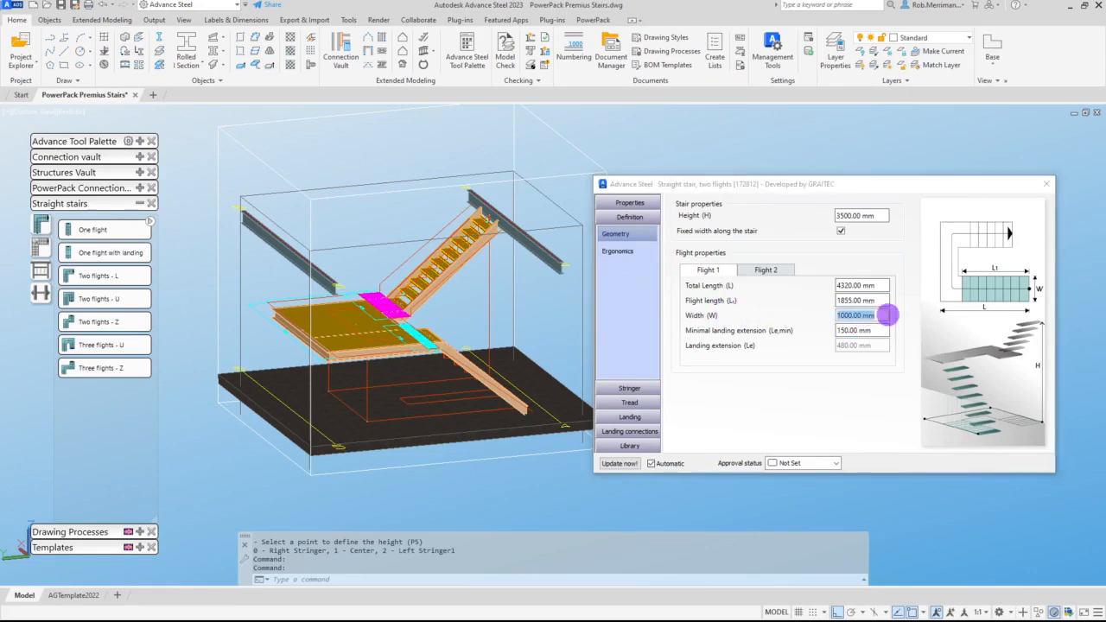
type("2000")
key("Return")
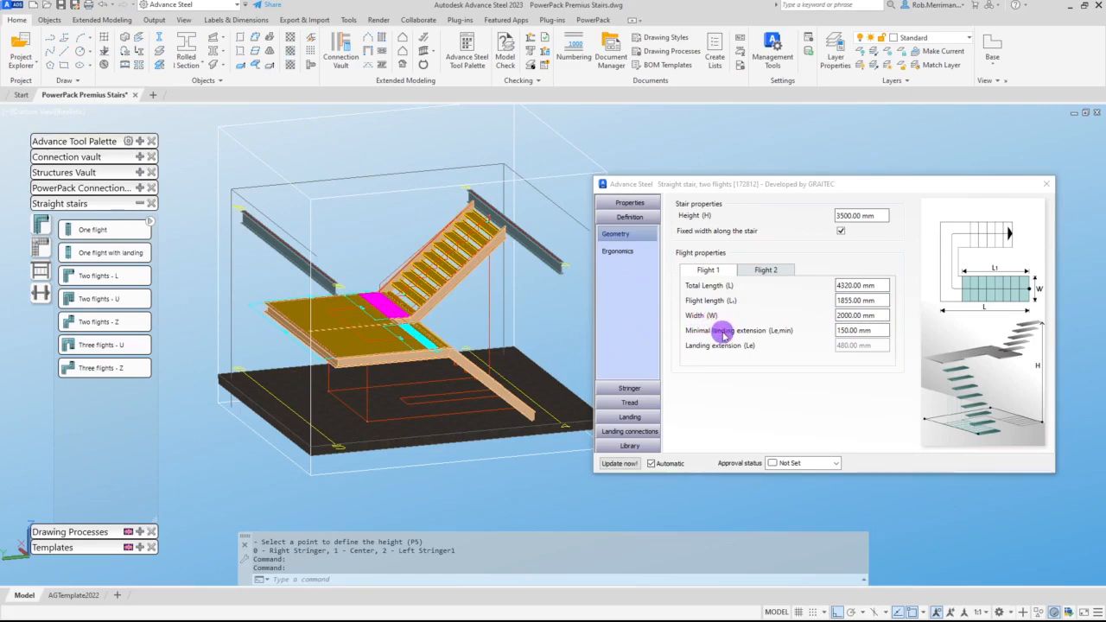
Step: Set the minimal landing extension of Flight 1 to 250 mm
double_click(849, 330)
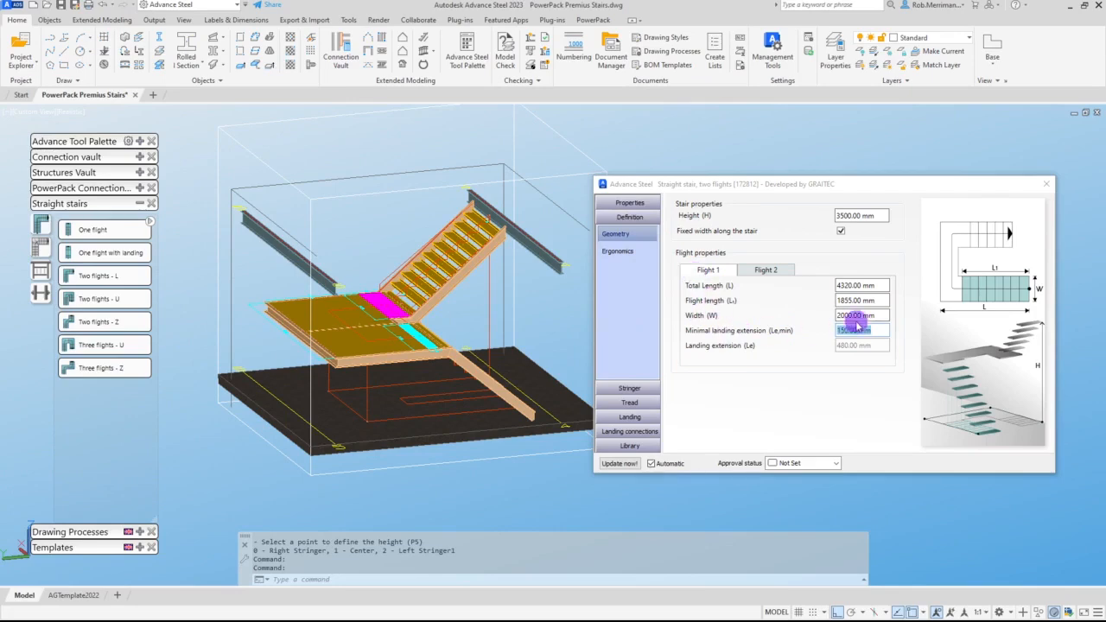
left_click_drag(882, 328, 745, 365)
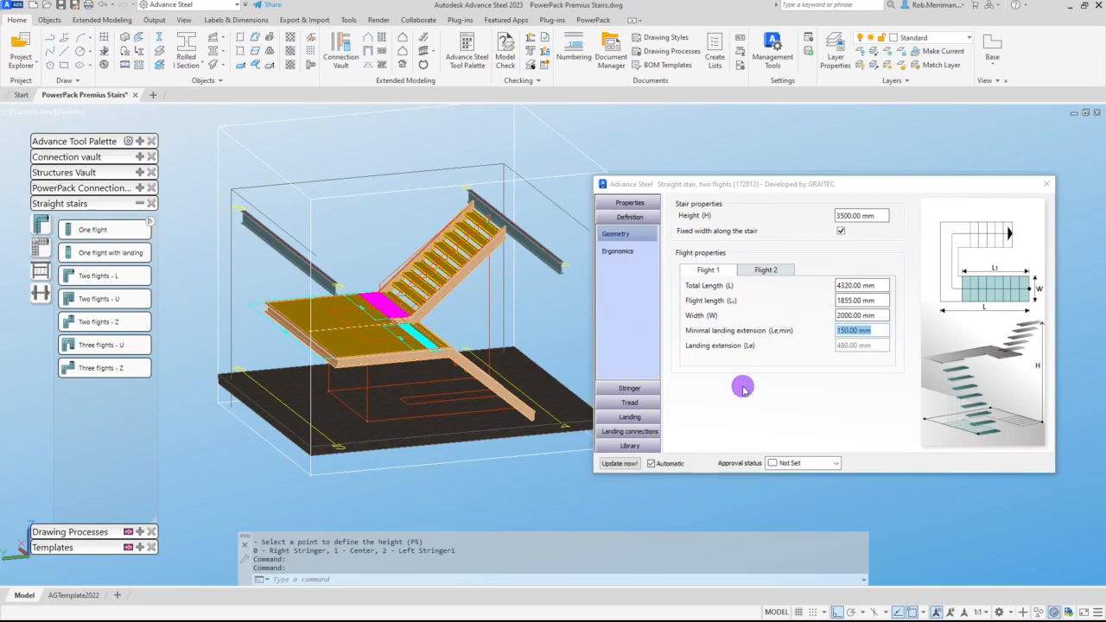
type("250")
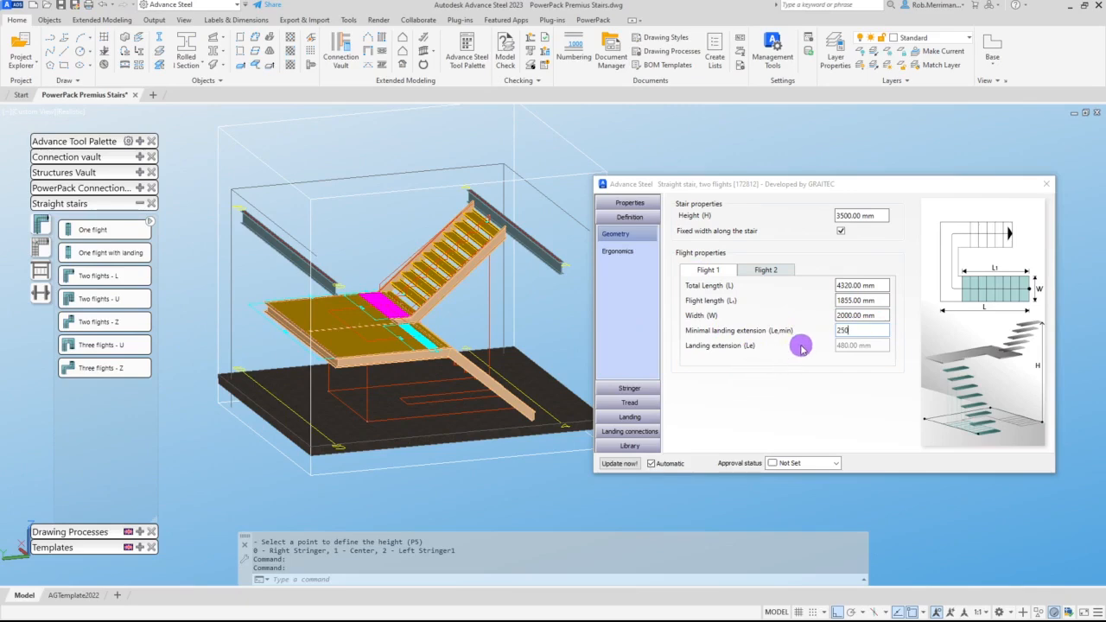
key("Return")
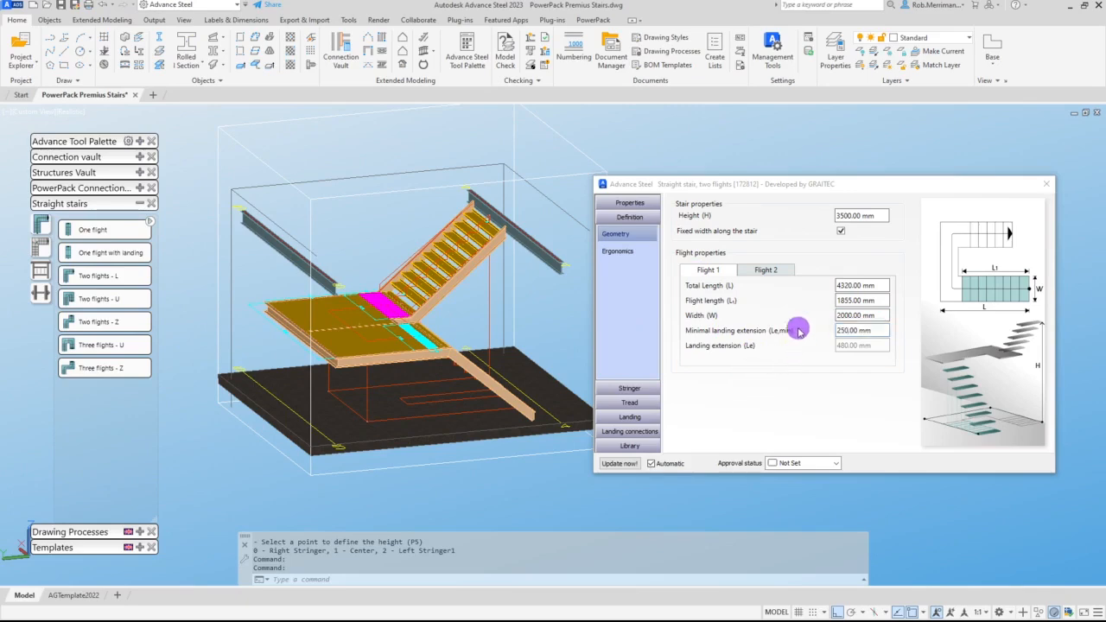
Step: Set the minimal landing extension of Flight 2 to 480 mm
left_click(770, 270)
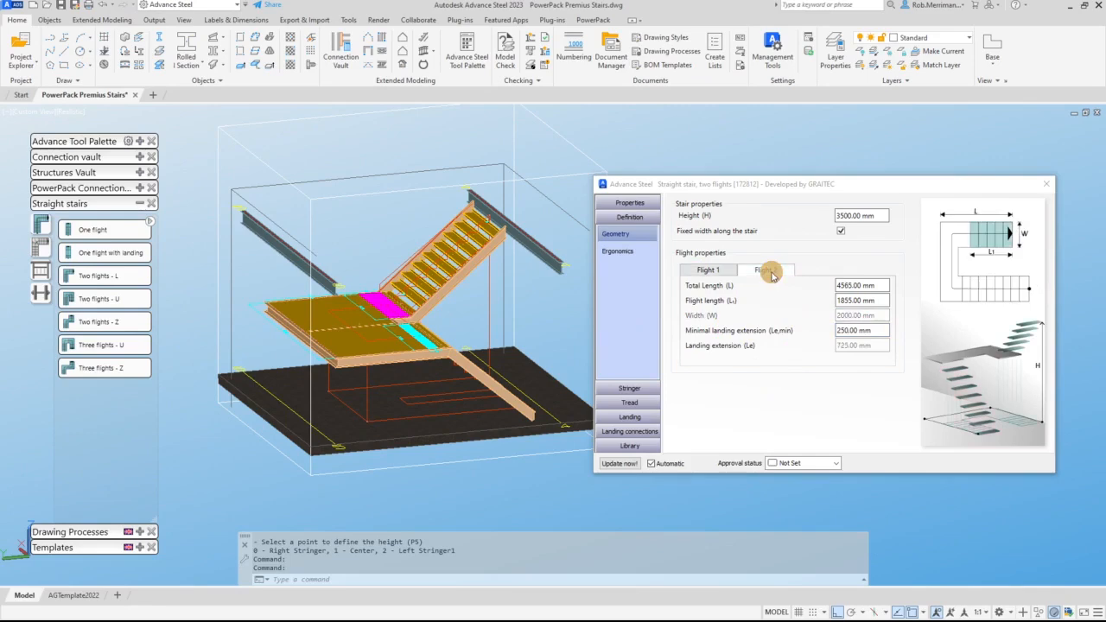
double_click(884, 329)
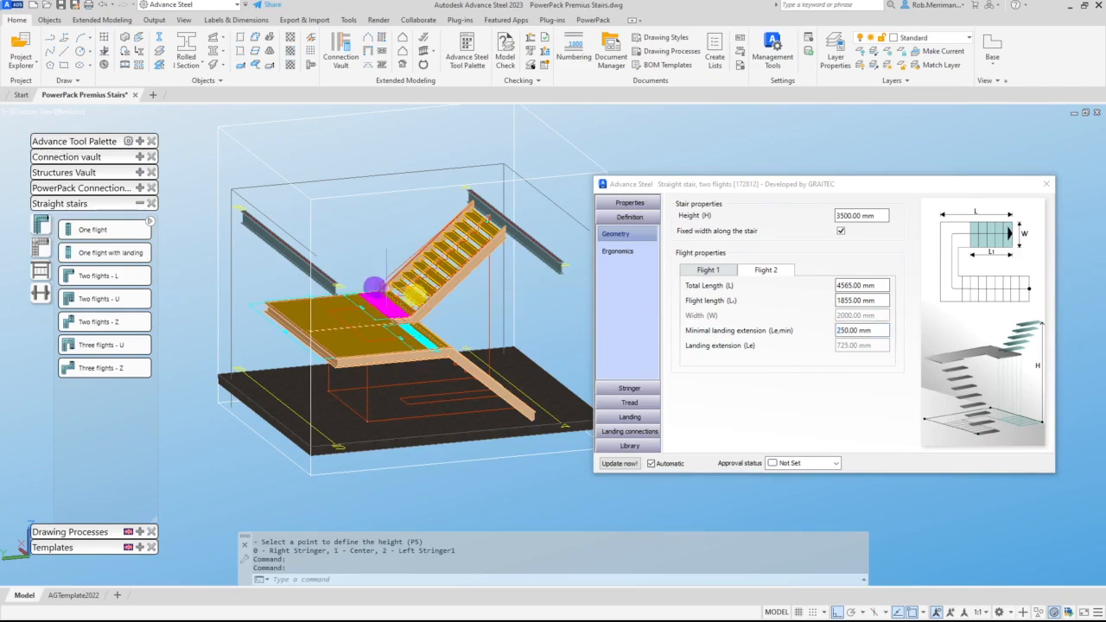
scroll(382, 283, "up", 5)
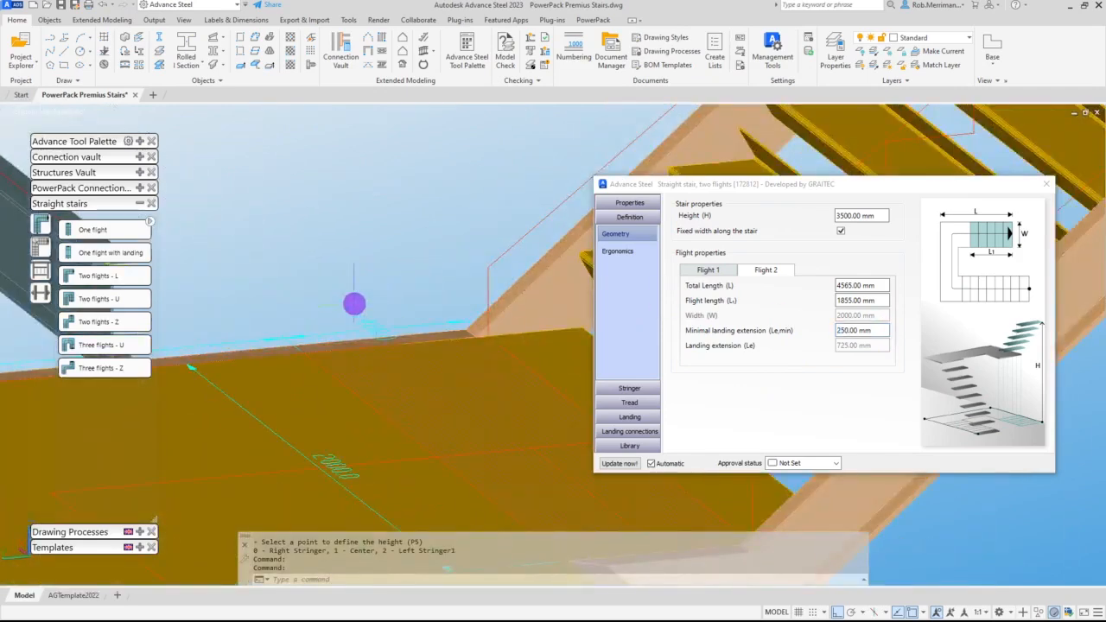
scroll(353, 302, "down", 5)
left_click(855, 331)
double_click(855, 331)
type("48")
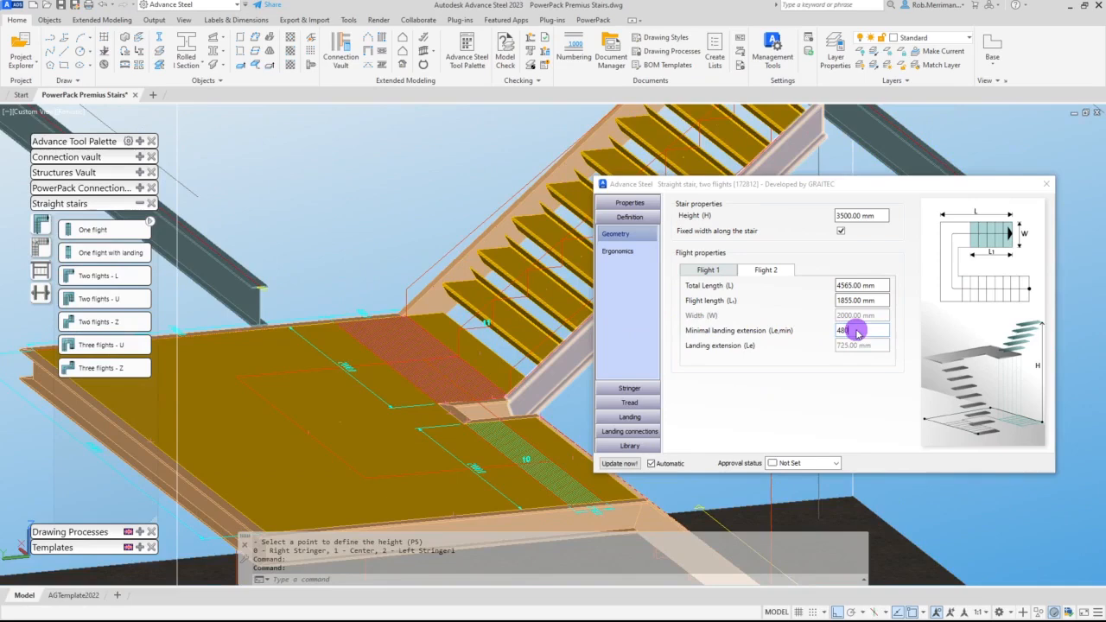
left_click(328, 235)
scroll(328, 236, "down", 5)
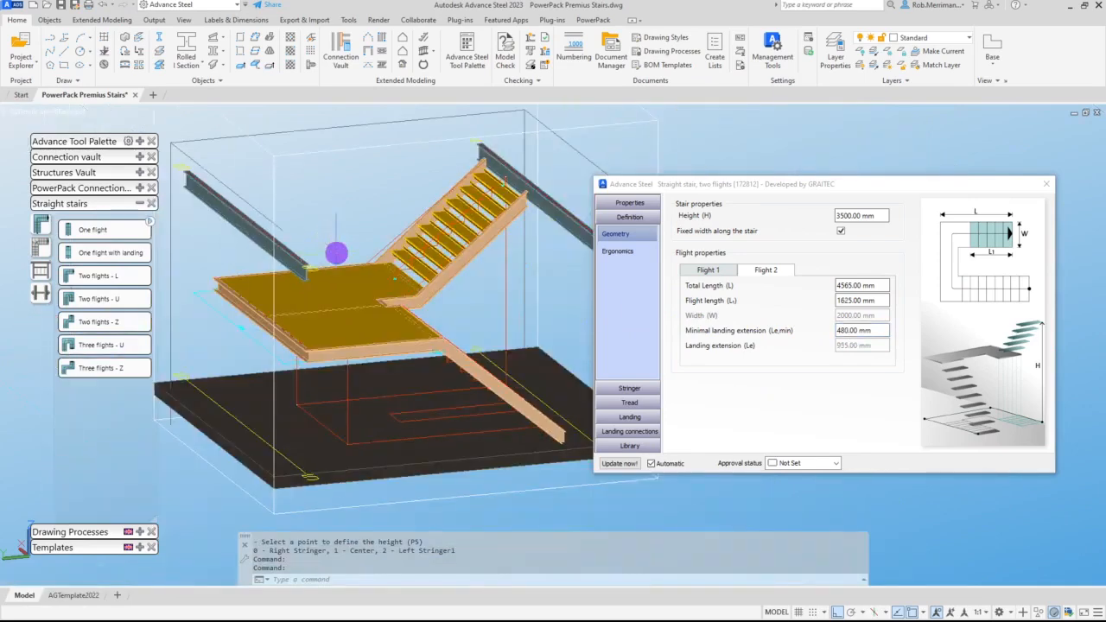
Step: Turn off Automatic fit in the stair's ergonomics and set the second flight tread number to 9
left_click(631, 256)
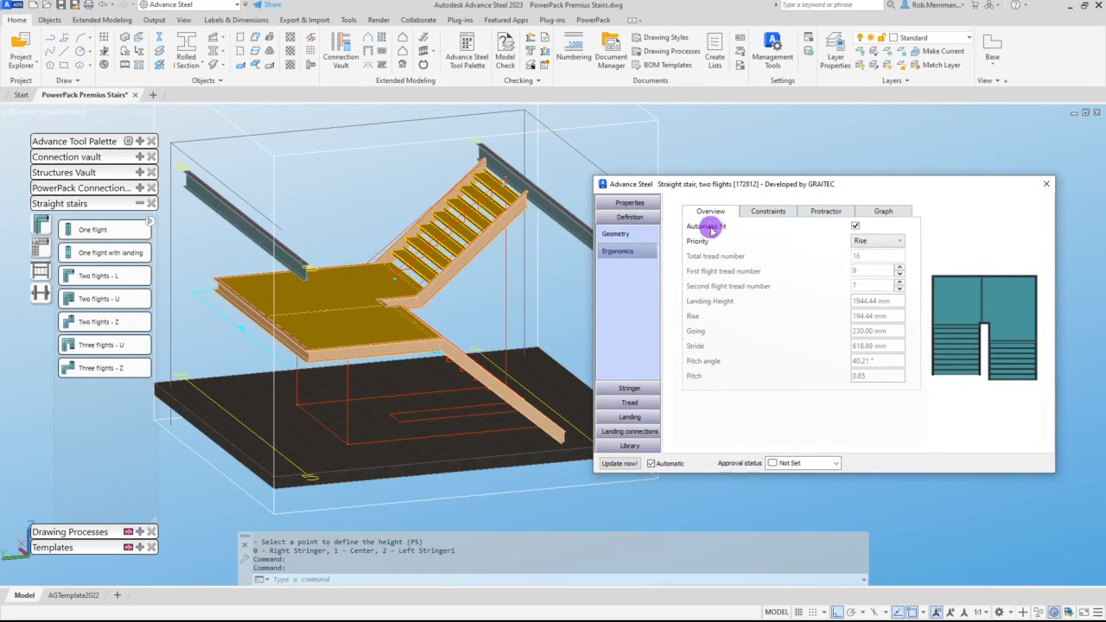
left_click(856, 227)
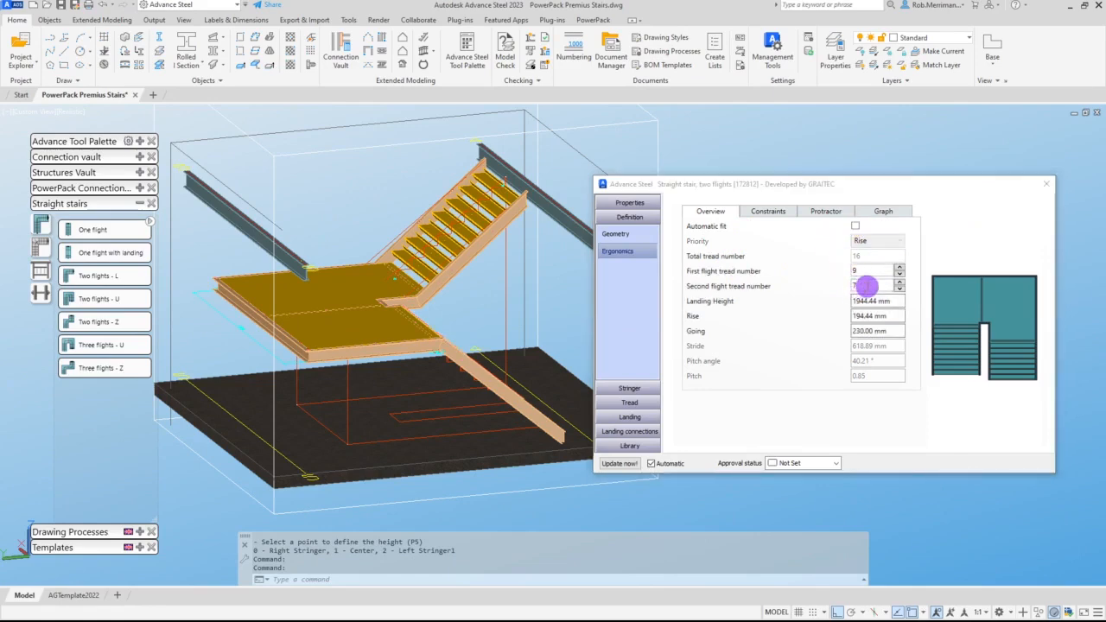
double_click(866, 285)
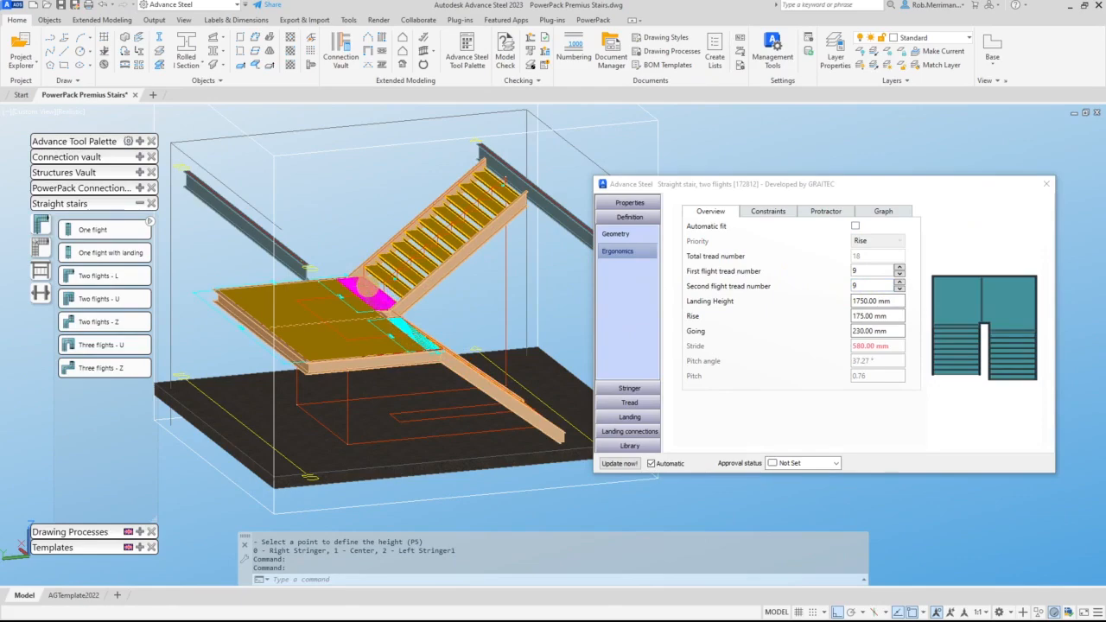
scroll(366, 284, "up", 5)
middle_click_drag(436, 331, 399, 343, "shift")
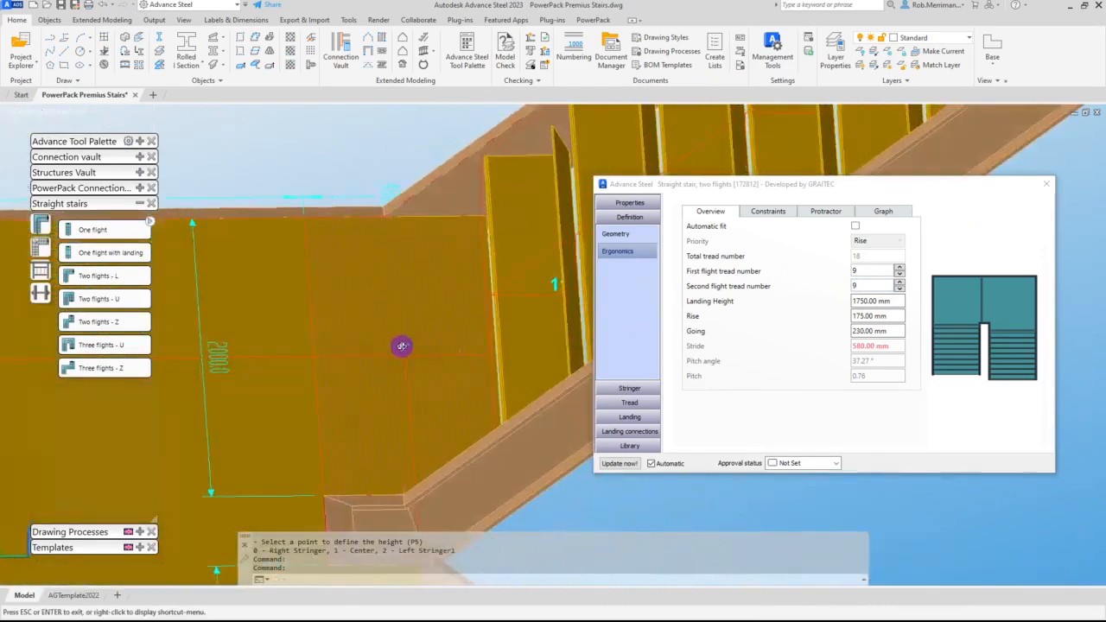
scroll(380, 182, "down", 5)
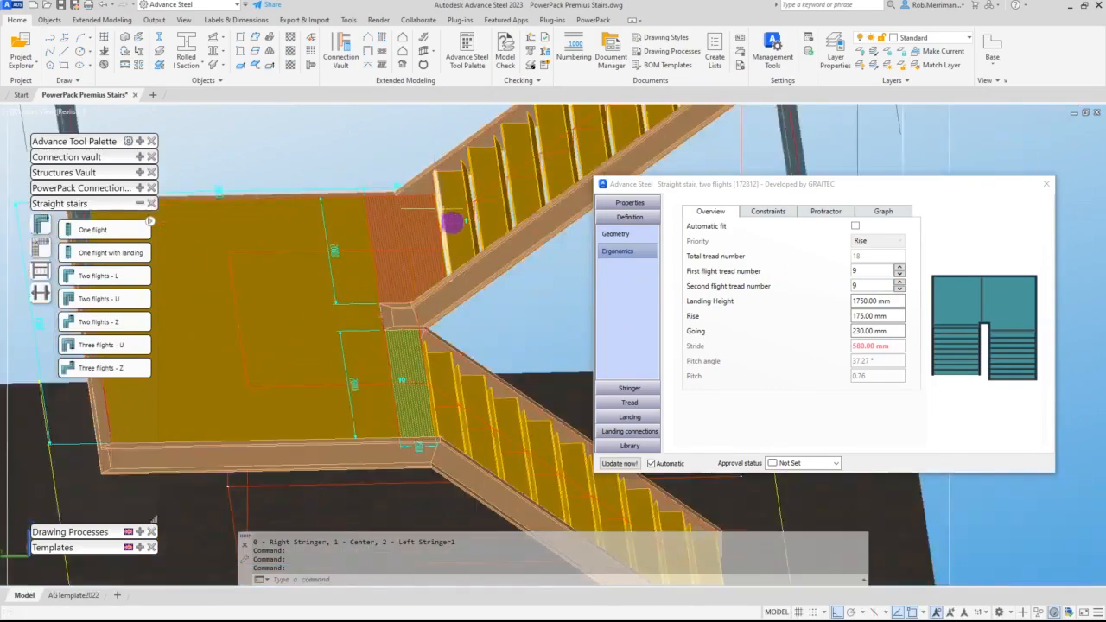
mouse_move(458, 279)
middle_mouse_down("shift")
mouse_move(486, 289)
mouse_move(523, 269)
mouse_move(503, 254)
mouse_move(478, 288)
middle_mouse_up("shift")
scroll(357, 320, "down", 3)
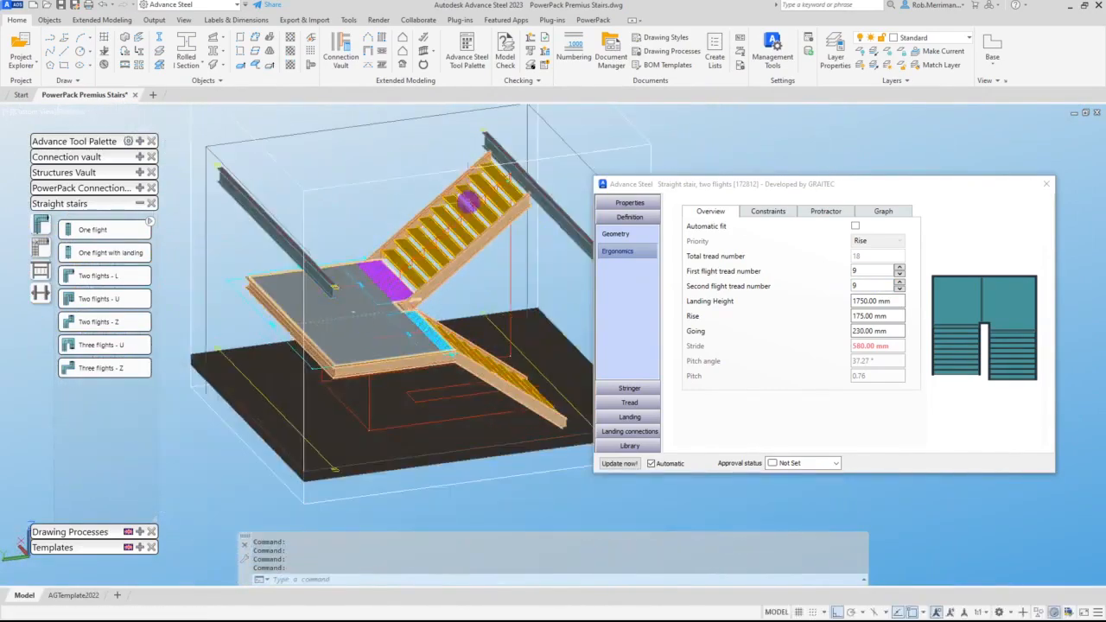
Step: Set the tread nose length to 50 mm and the nose angle to -90° in the stair's tread dimensions
scroll(461, 198, "up", 5)
scroll(409, 252, "up", 5)
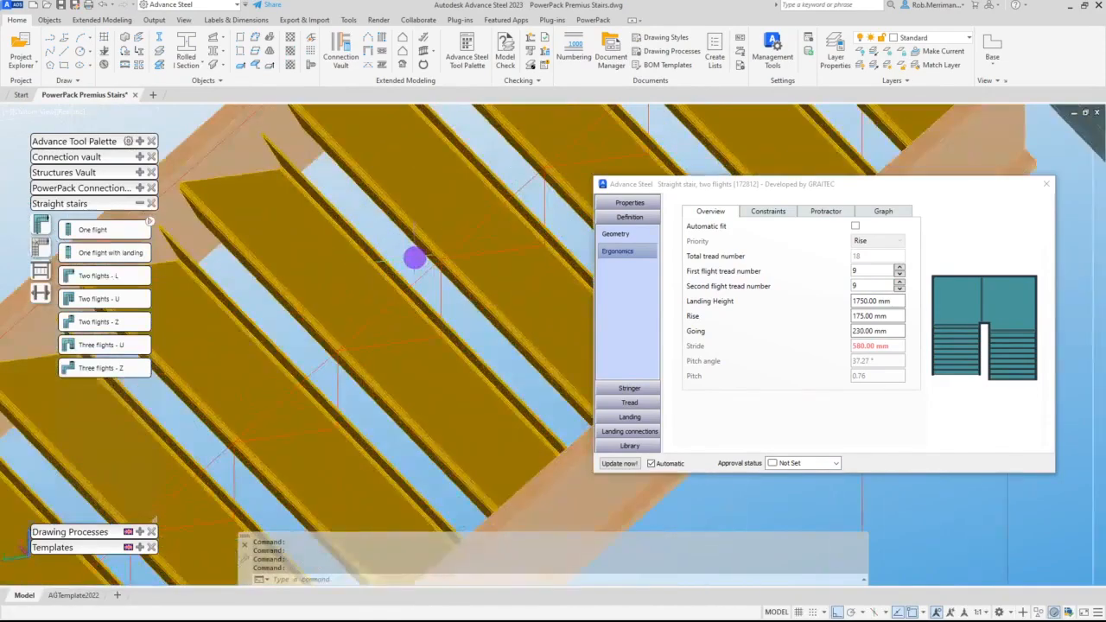
scroll(367, 244, "down", 3)
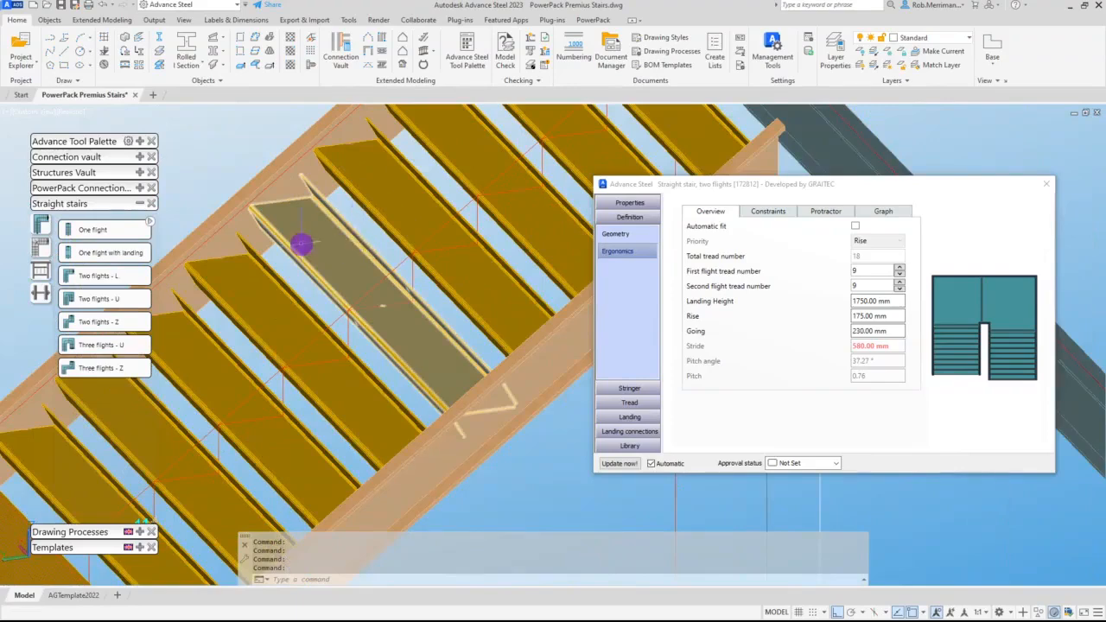
scroll(329, 226, "down", 5)
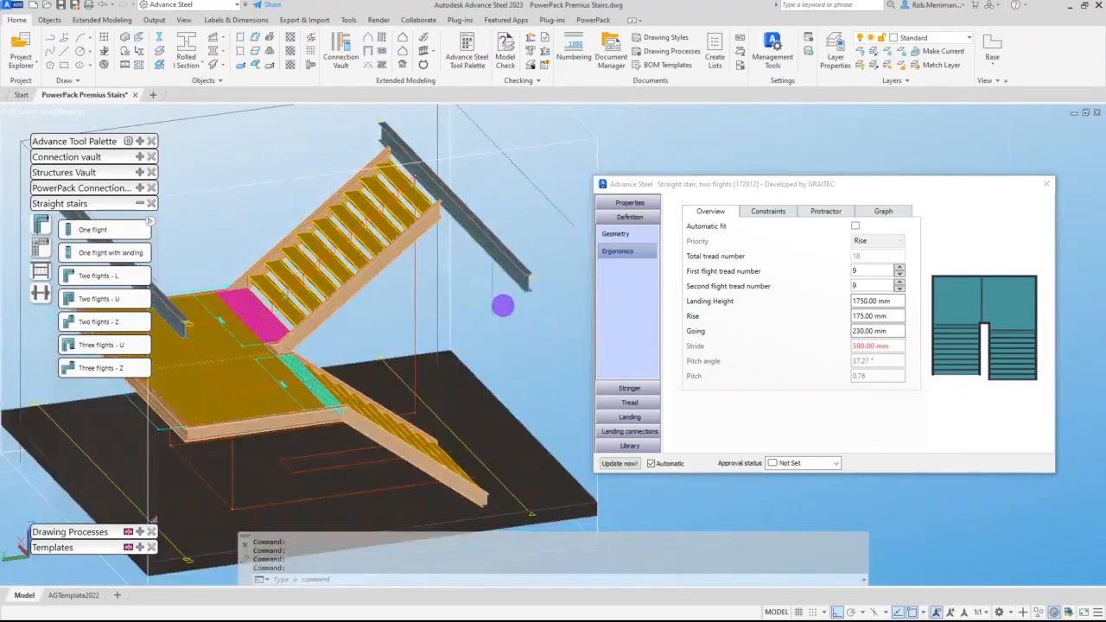
left_click(618, 405)
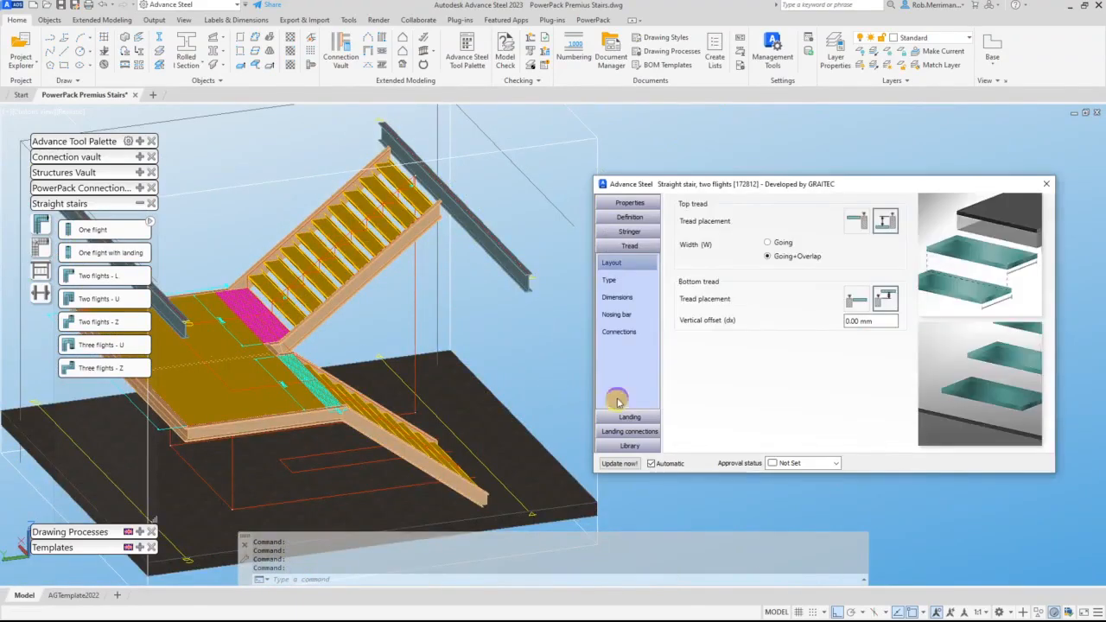
left_click(626, 298)
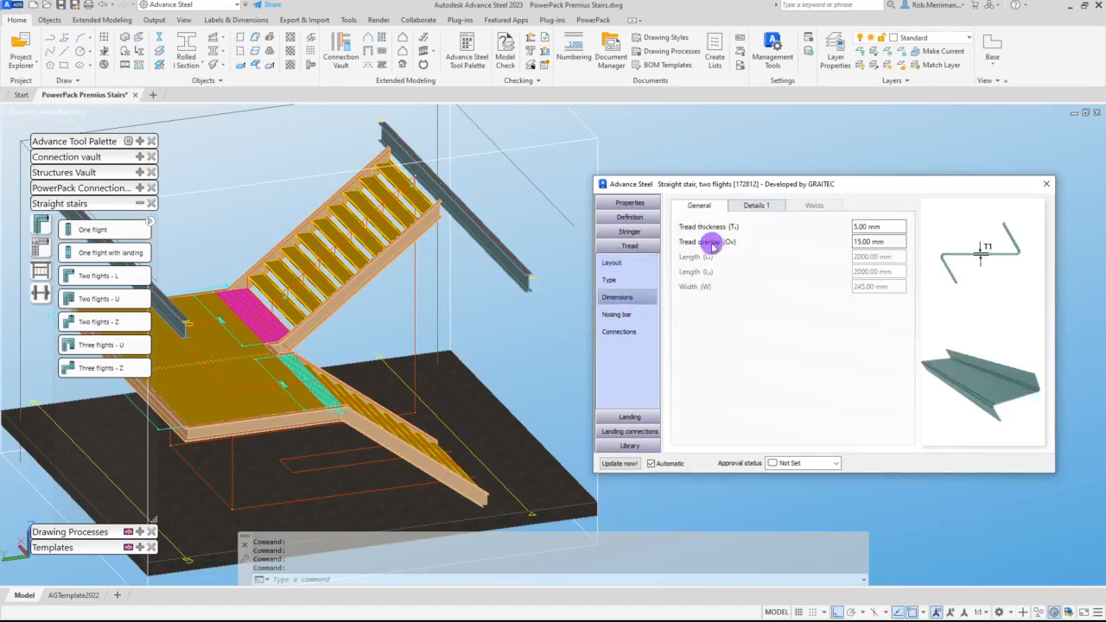
left_click(751, 207)
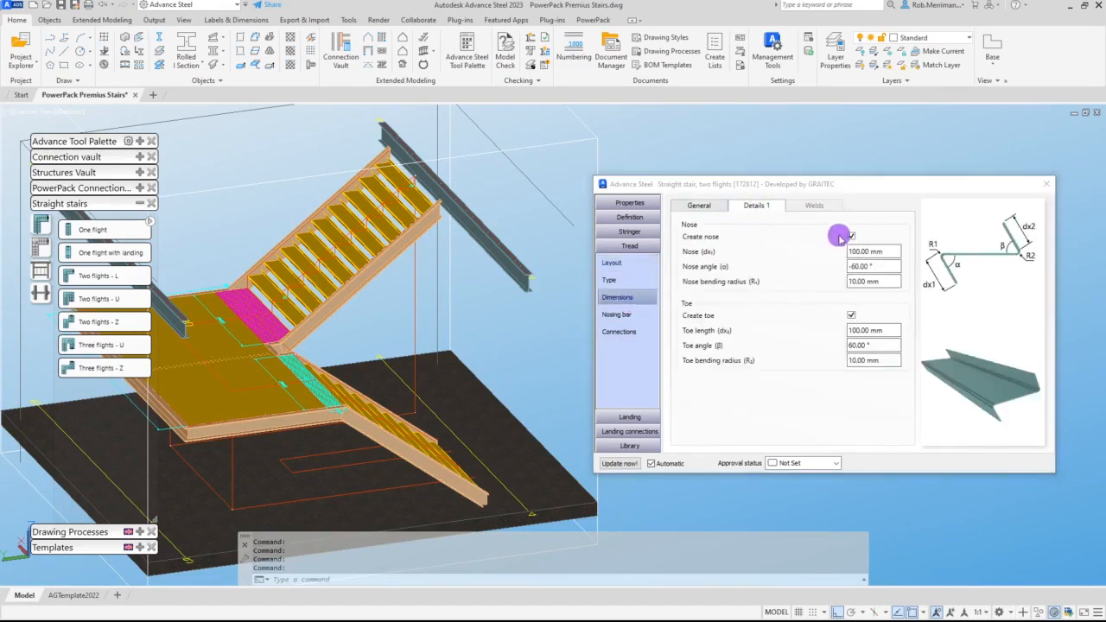
left_click(890, 251)
left_click(890, 251)
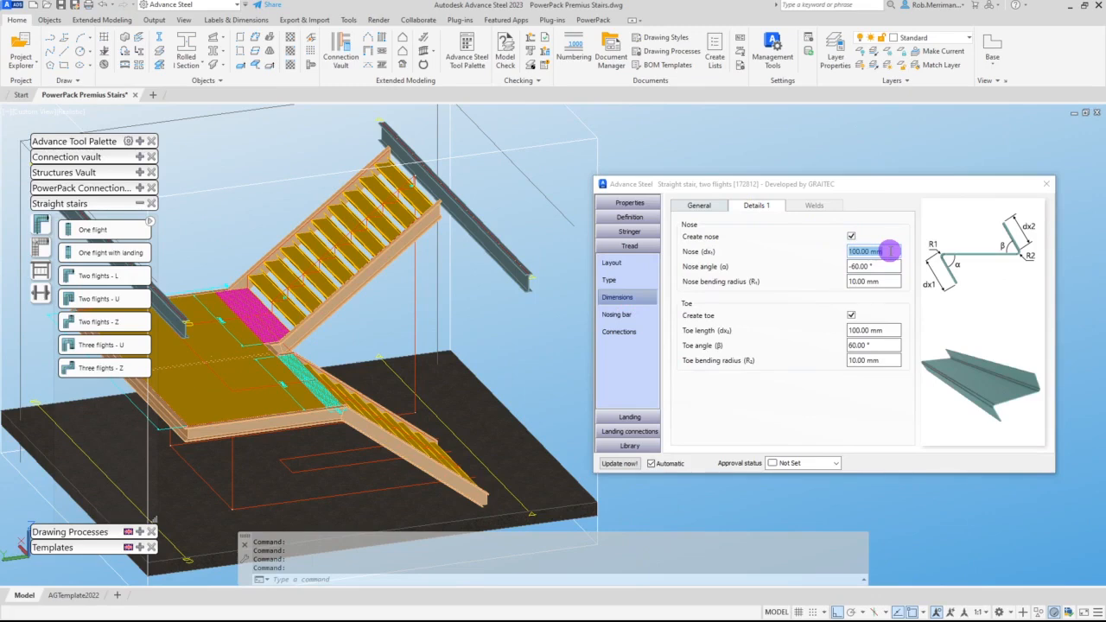
type("50")
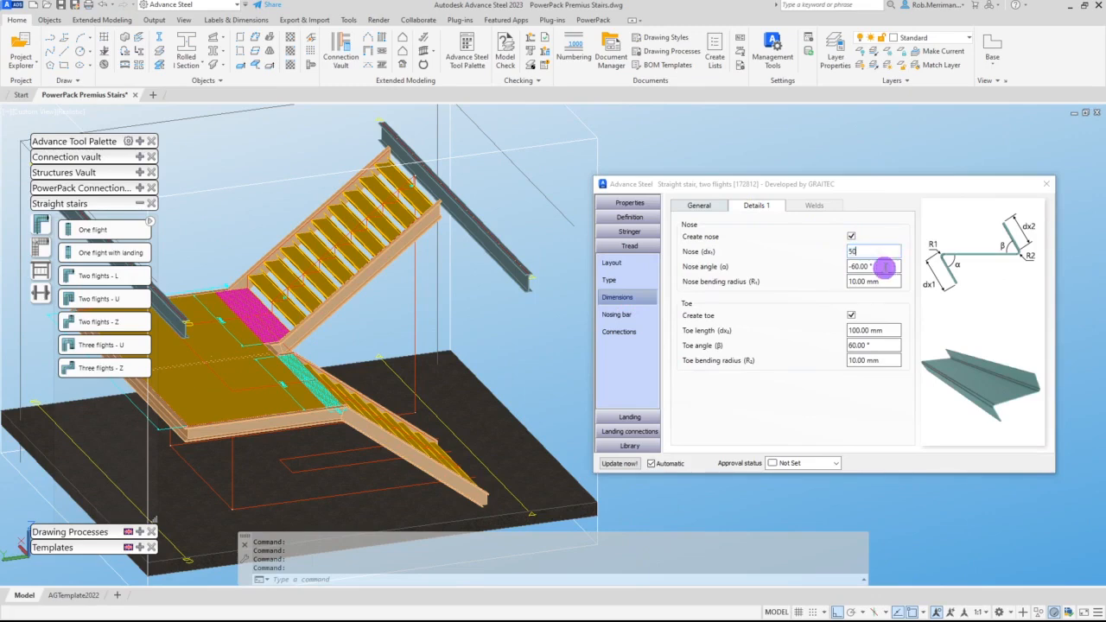
left_click(885, 267)
type("-")
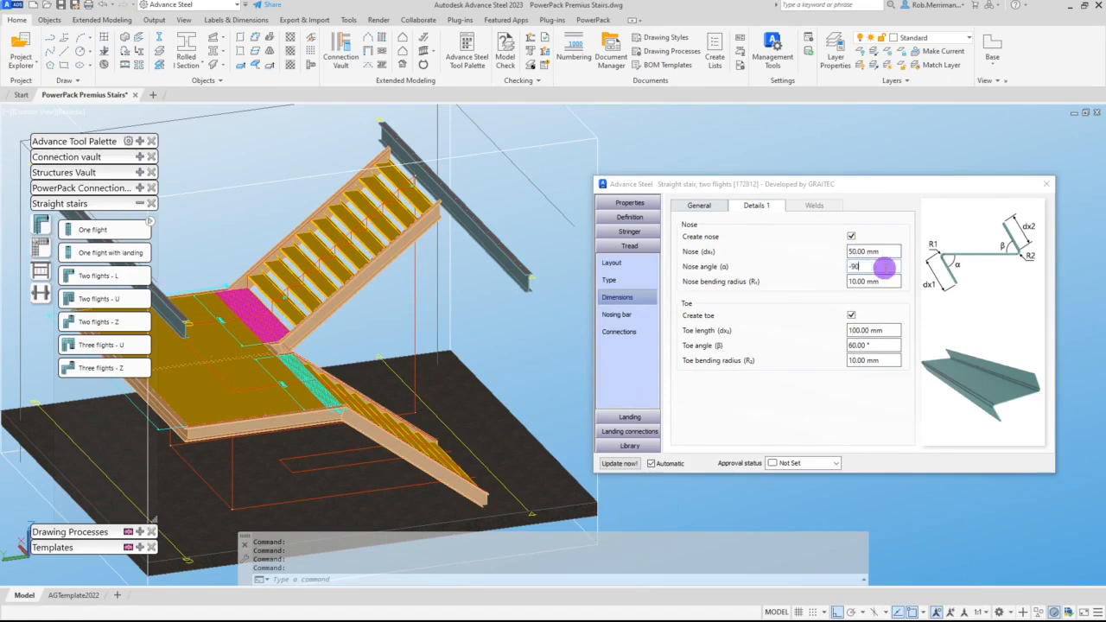
type("90")
Step: Set the tread's toe length to 160 mm and its toe angle to 90°
left_click(874, 330)
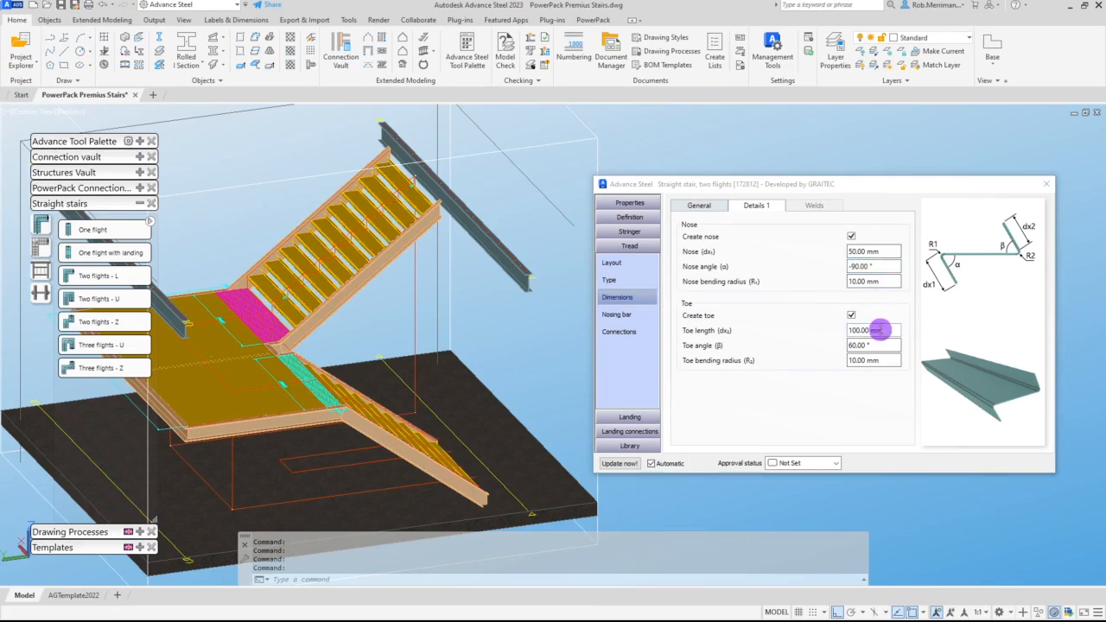
double_click(876, 330)
type("160")
double_click(883, 345)
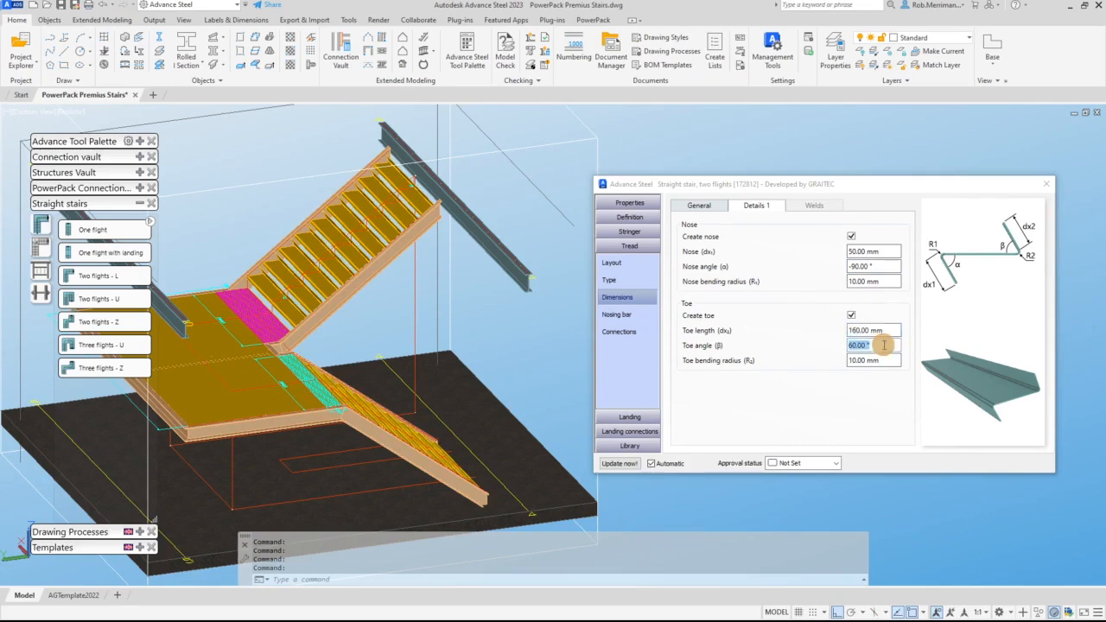
type("90")
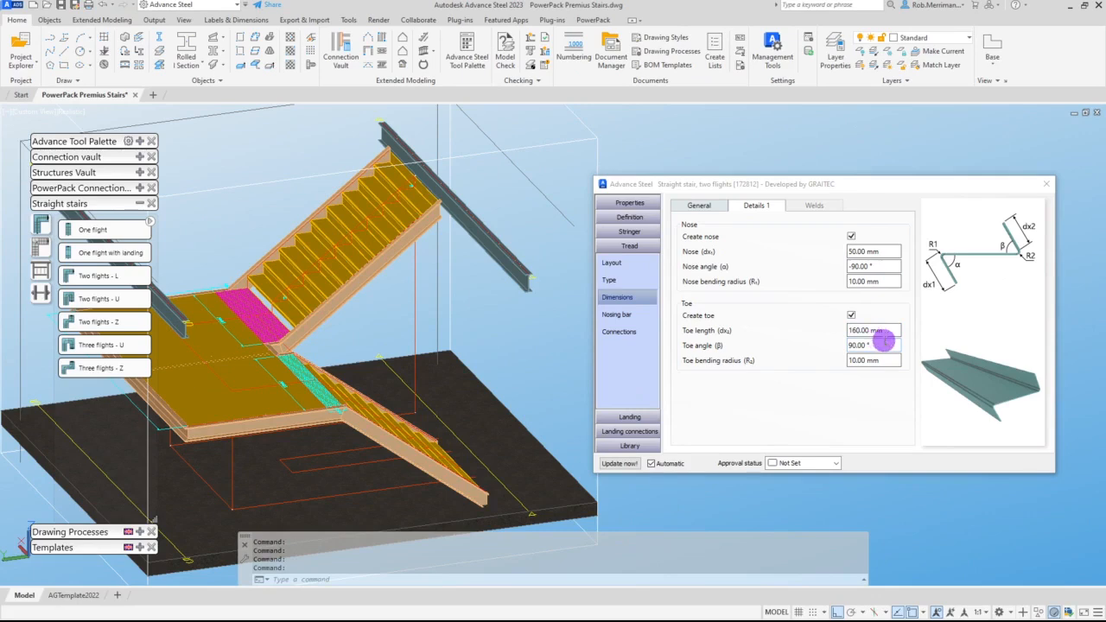
Step: Review the stair's flight geometry and ergonomics settings, and close the stair properties
left_click(633, 216)
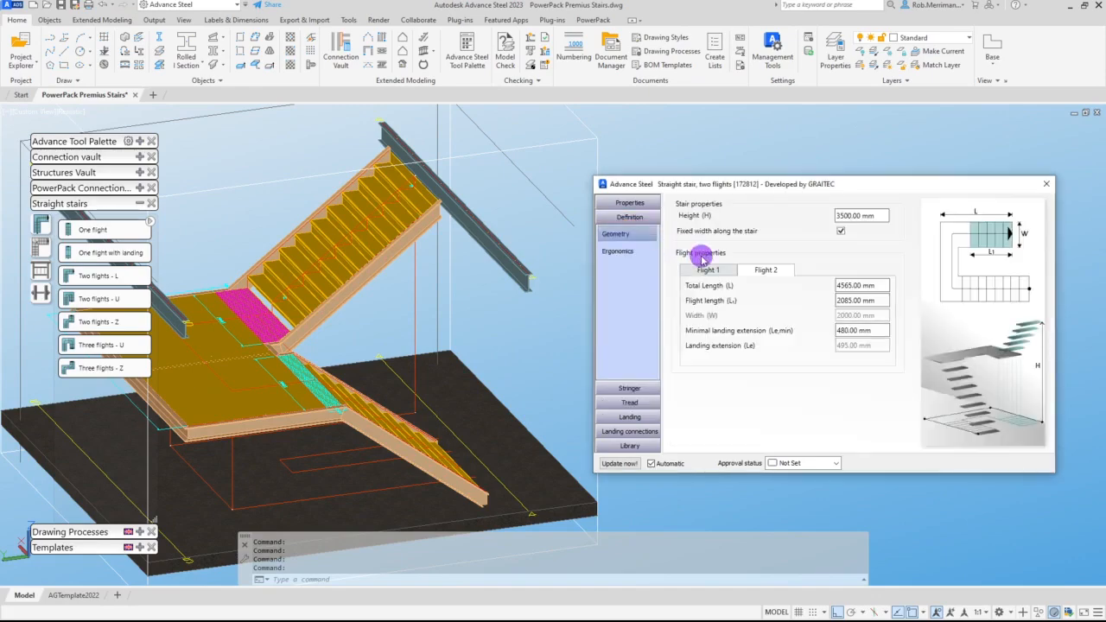
left_click(635, 251)
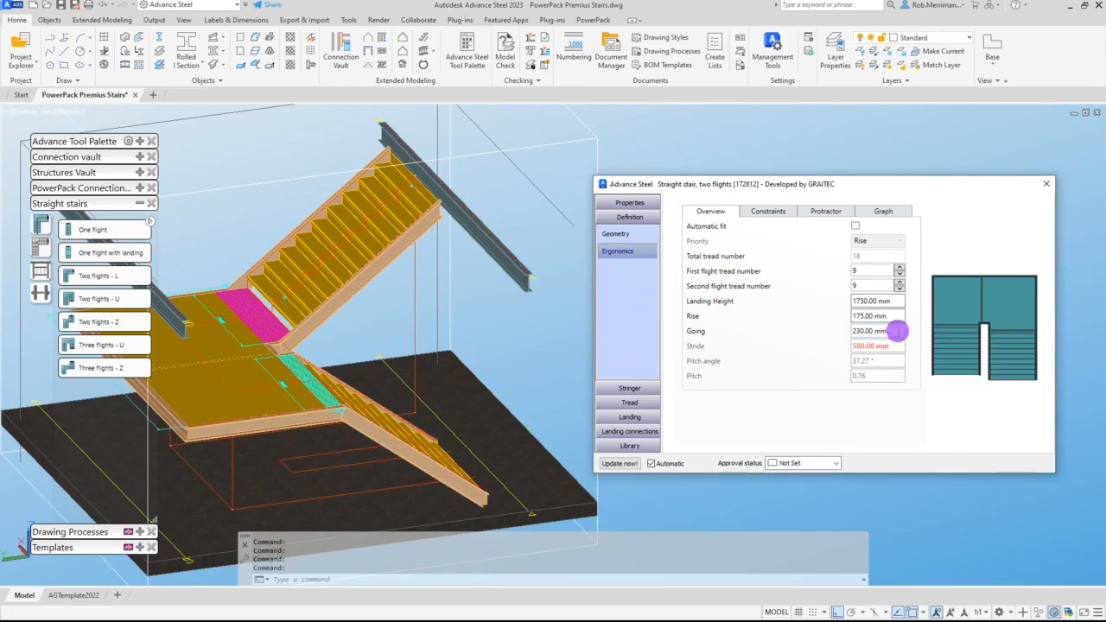
left_click(1045, 185)
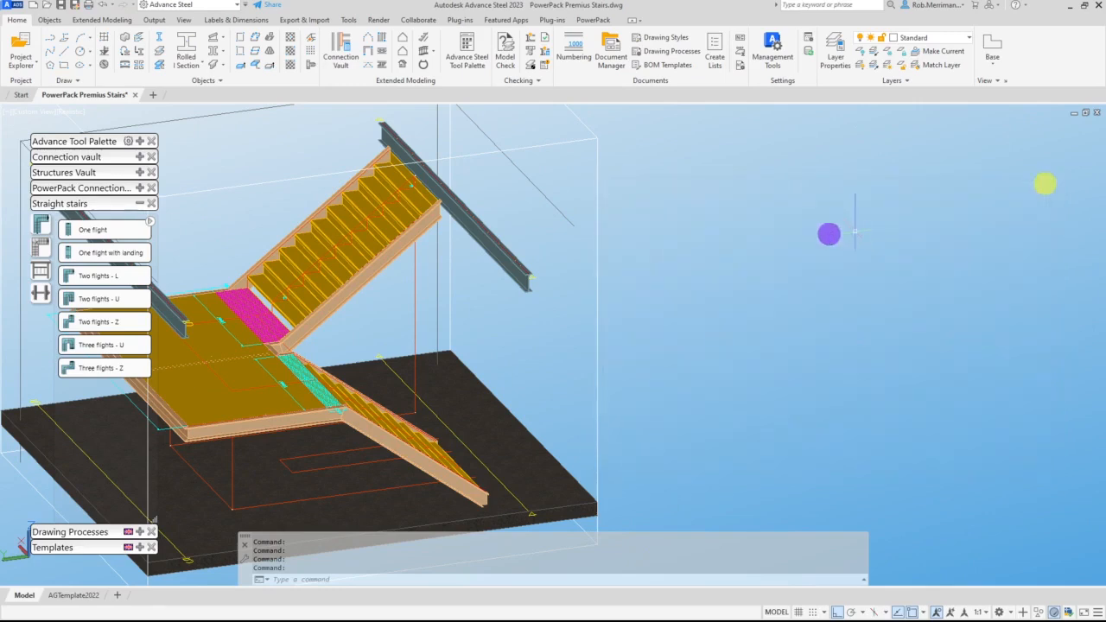
Step: Switch the model's visual style from Realistic to 2D Wireframe
middle_click_drag(829, 234, 1009, 195, "shift")
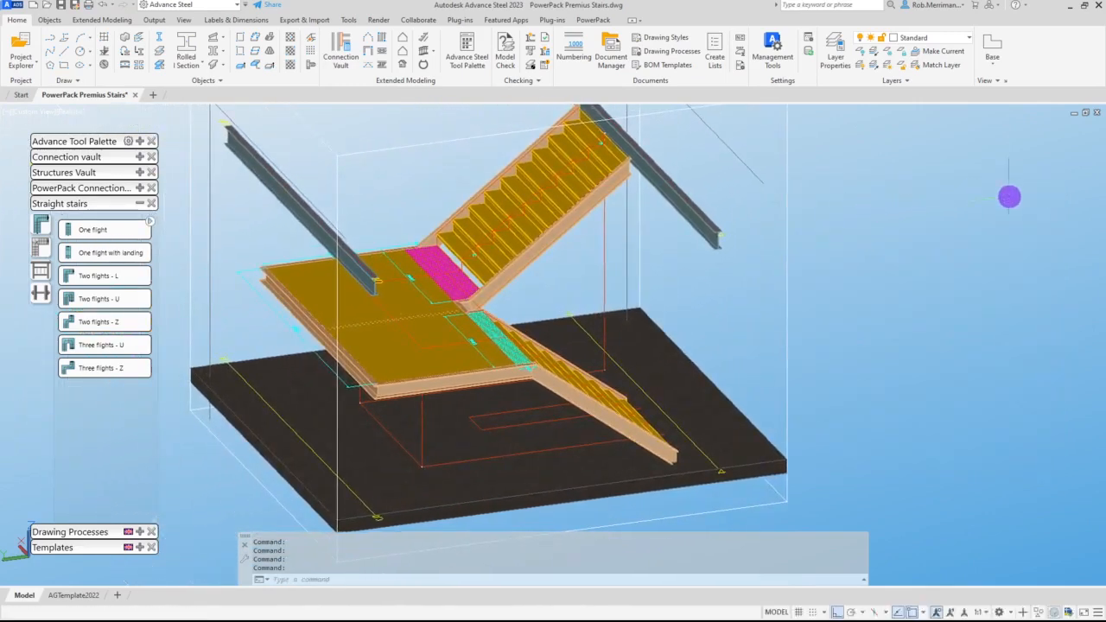
left_click(28, 113)
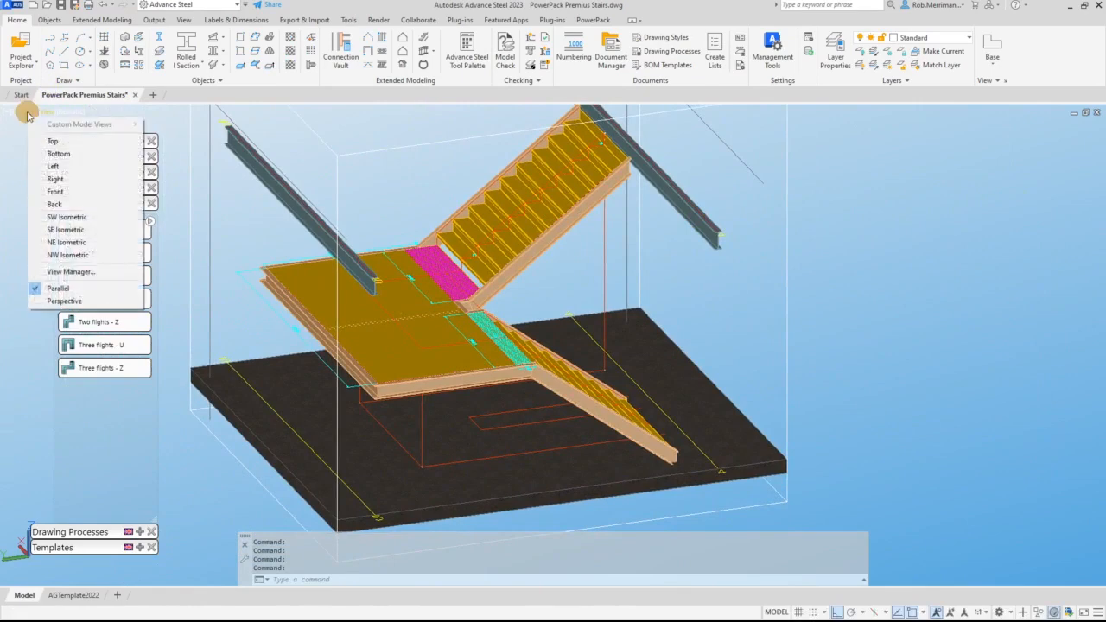
left_click(62, 114)
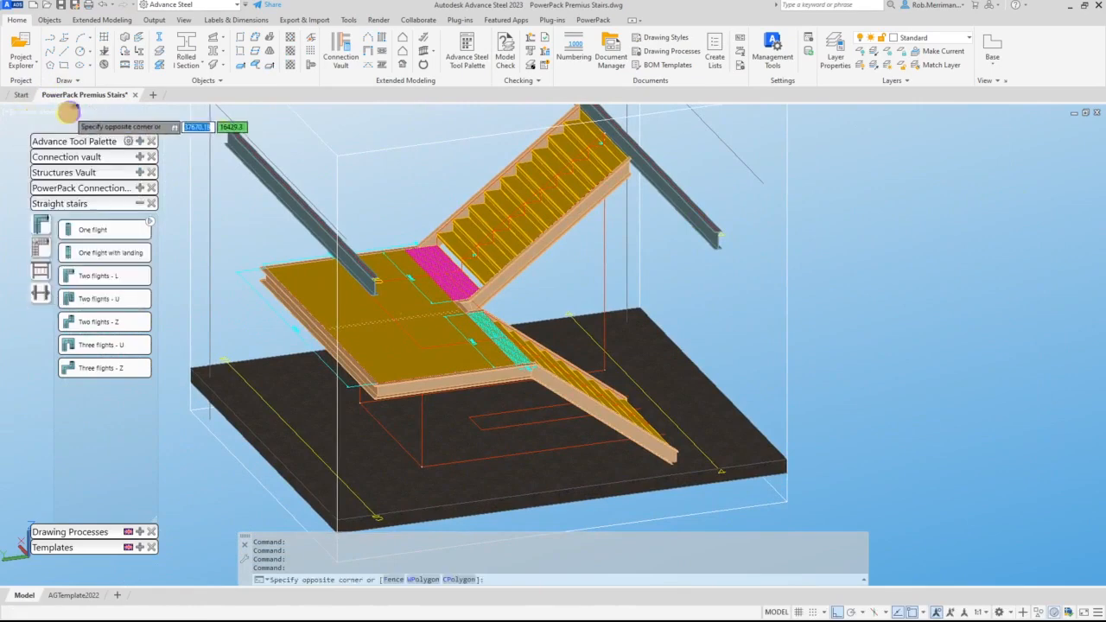
left_click(74, 112)
left_click(98, 140)
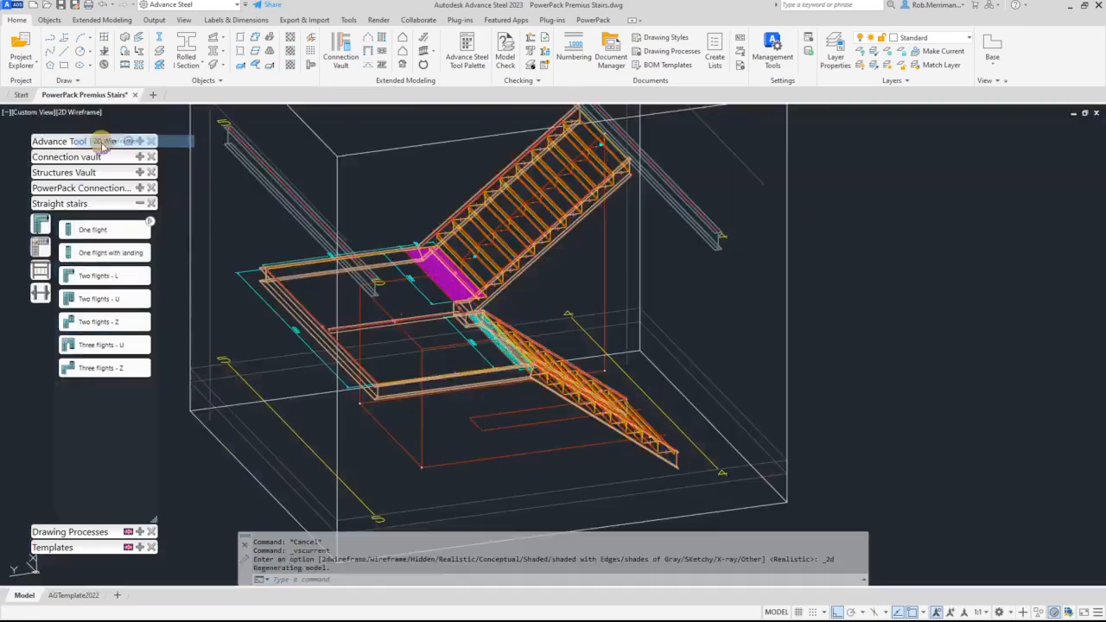
Step: Rotate the UCS about X and Y to face the stair's side and align the view to it
scroll(262, 270, "down", 2)
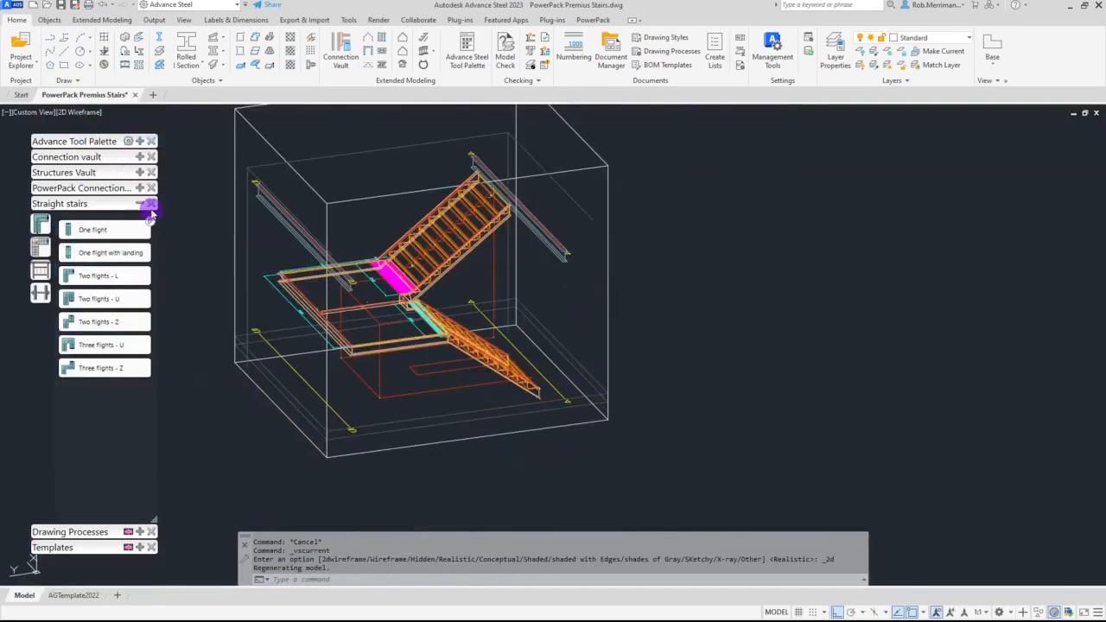
left_click(141, 203)
left_click(140, 141)
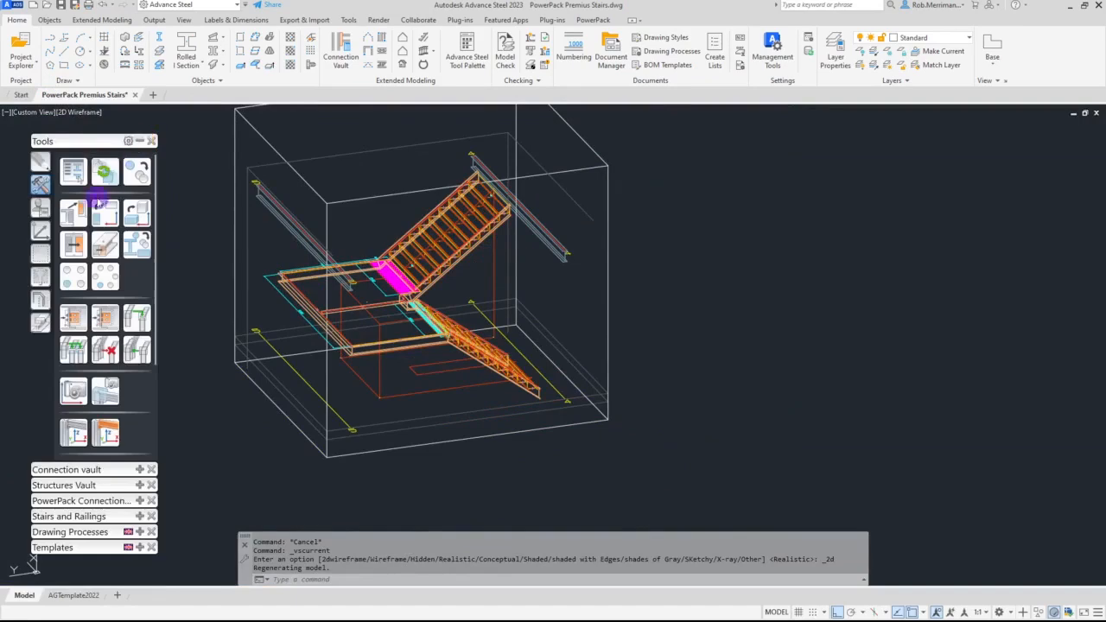
left_click(40, 231)
left_click(72, 331)
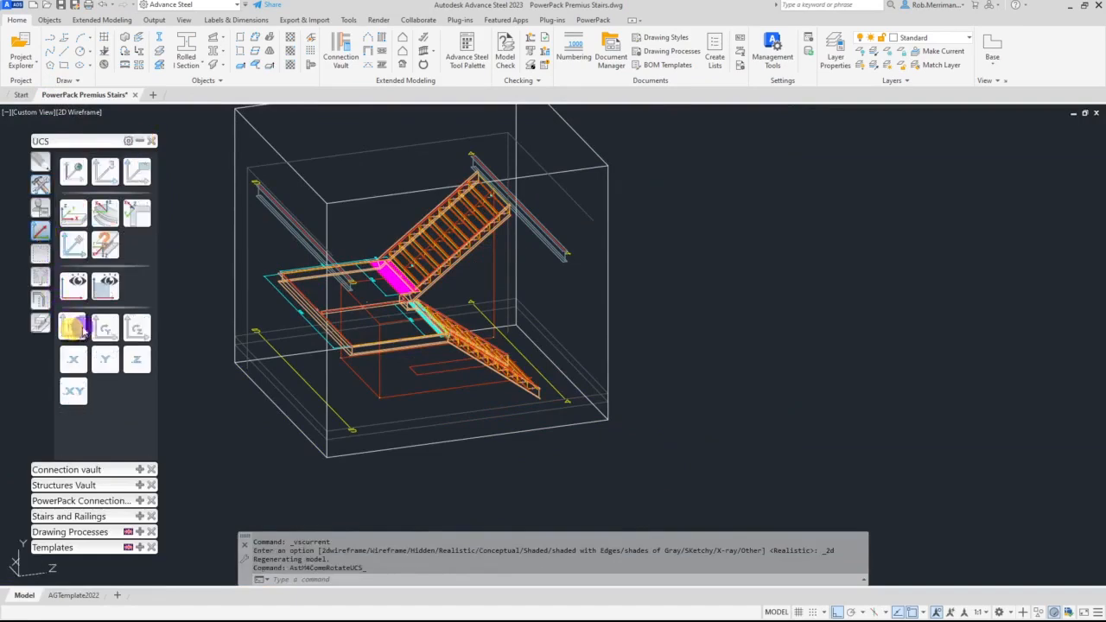
left_click(98, 327)
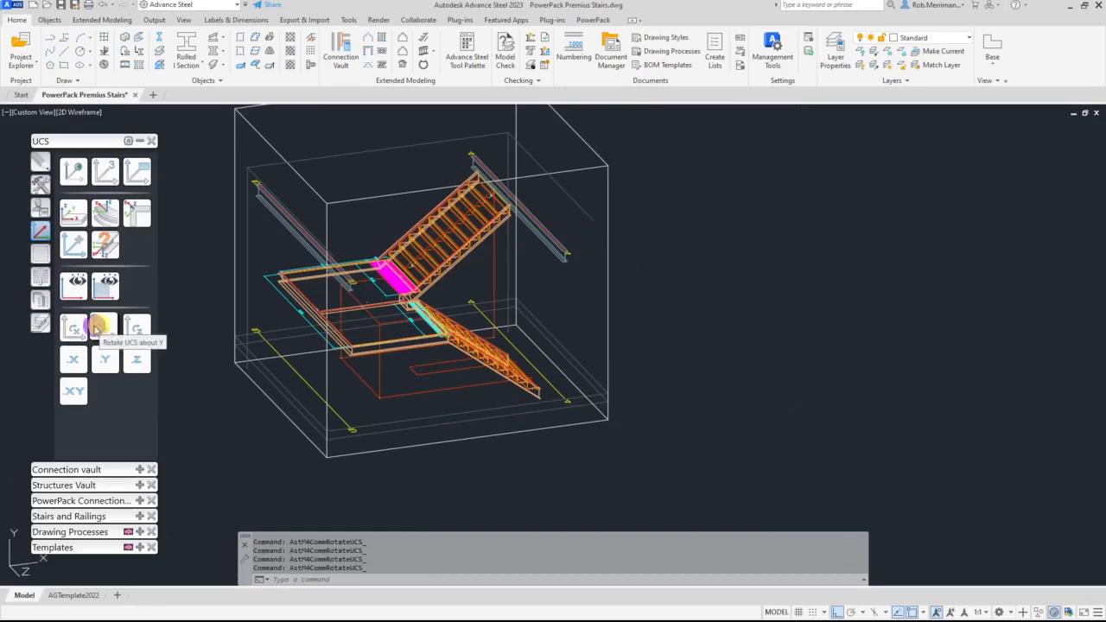
left_click(74, 286)
Step: Examine in side view how the nose of a lower-flight tread meets the toe of the tread above
scroll(608, 451, "up", 5)
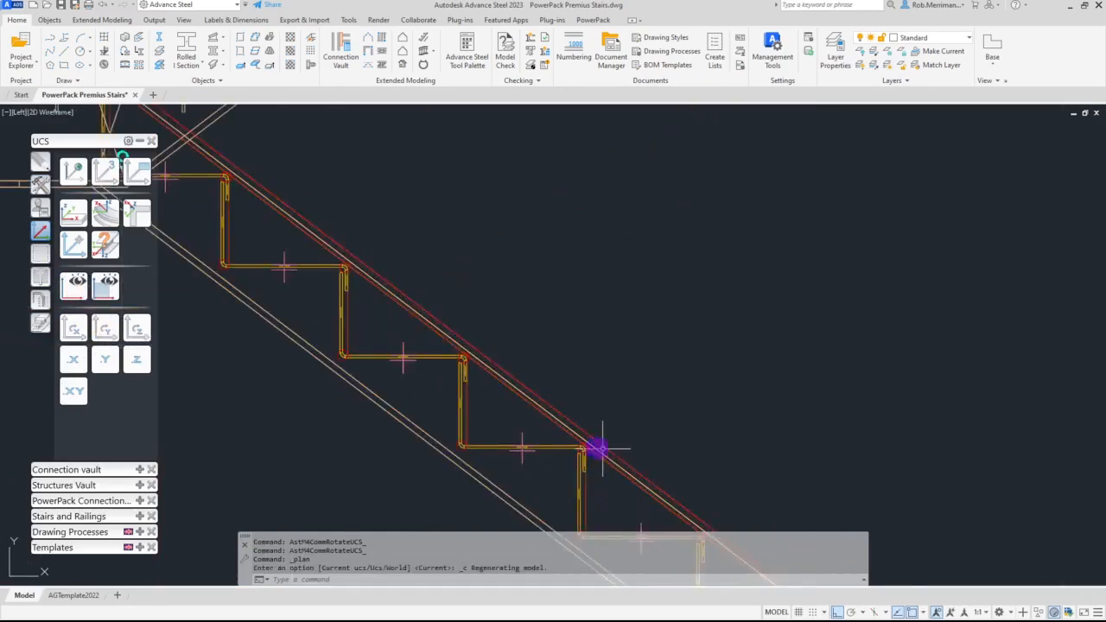
scroll(484, 406, "up", 4)
left_click(455, 410)
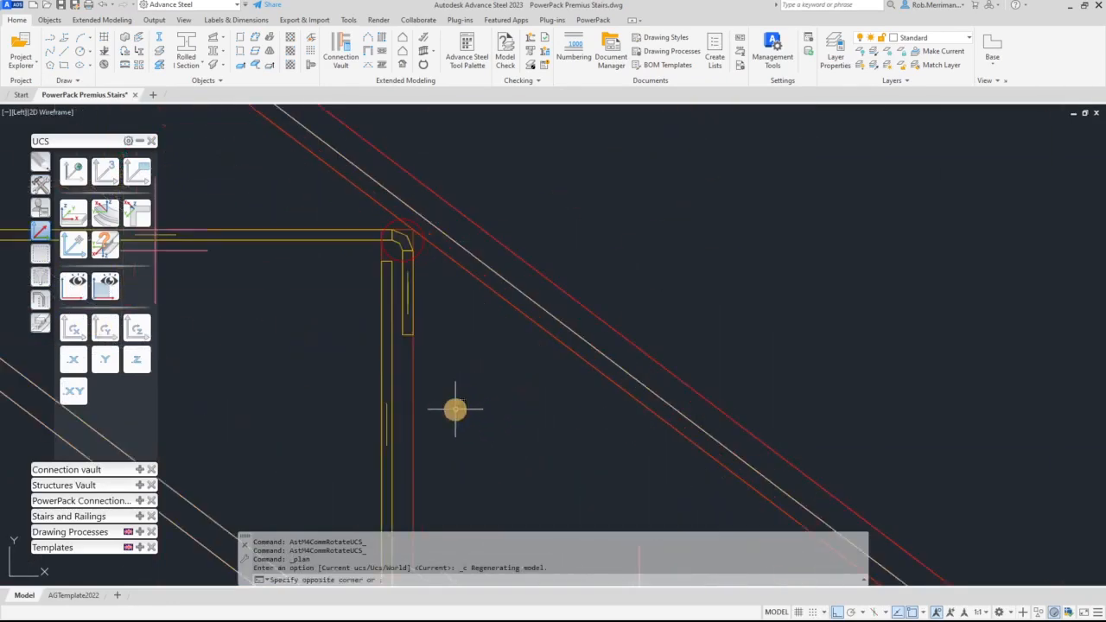
left_click(411, 383)
scroll(398, 223, "up", 2)
scroll(398, 223, "up", 2)
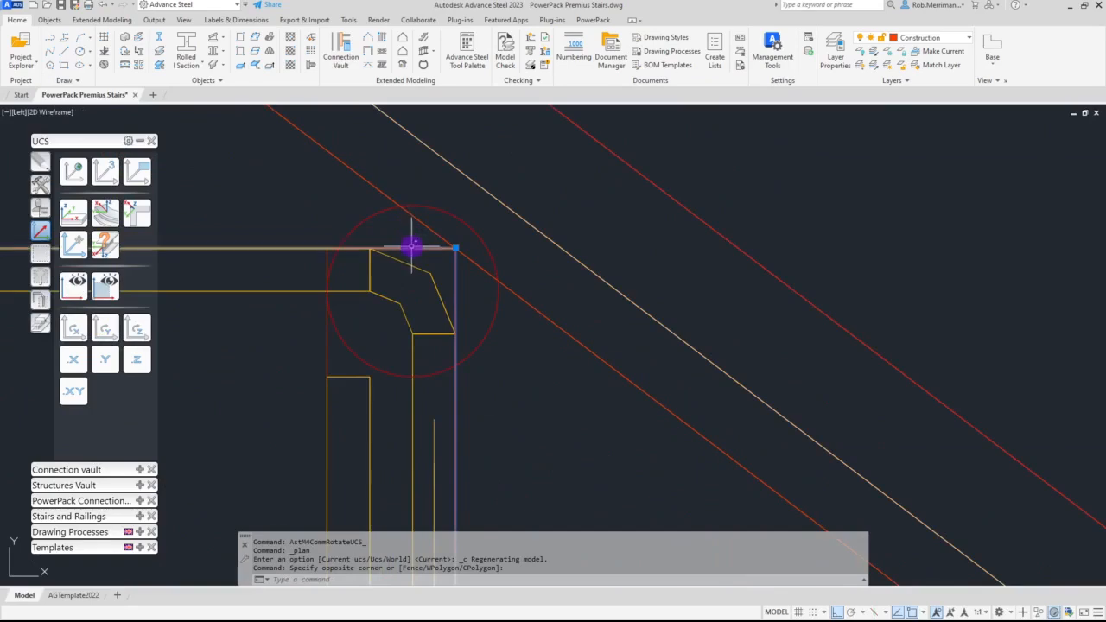
left_click(410, 247)
scroll(499, 196, "down", 5)
key("Escape")
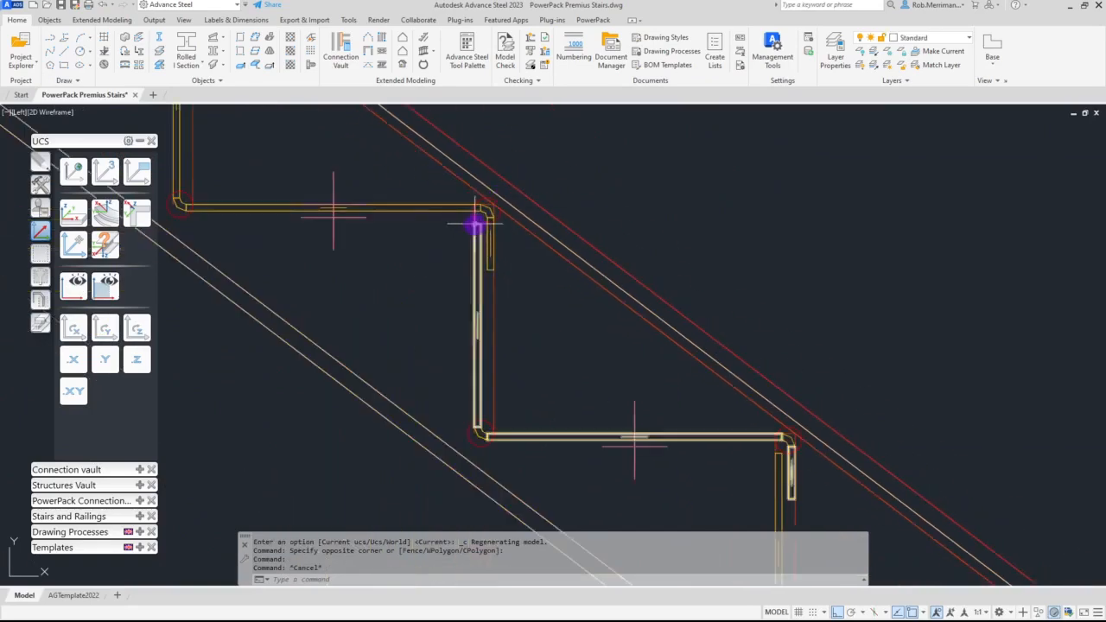
scroll(467, 216, "up", 3)
key("Escape")
scroll(462, 202, "down", 5)
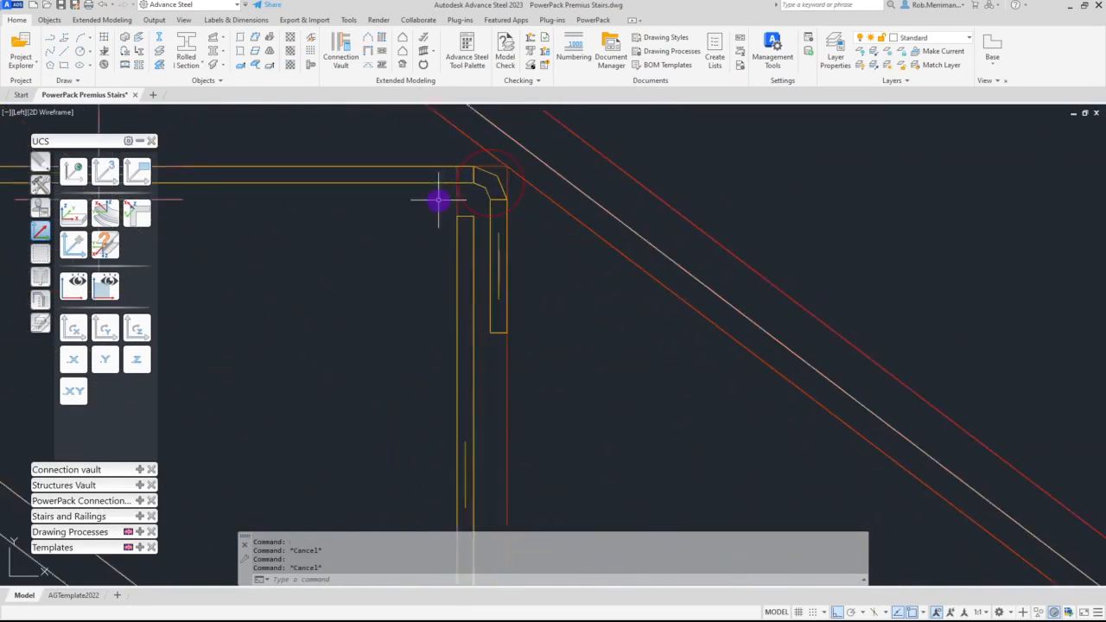
Step: Inspect the side profile at the stair's bottom tread, the landing junction and the top tread near the support beam
scroll(750, 453, "up", 8)
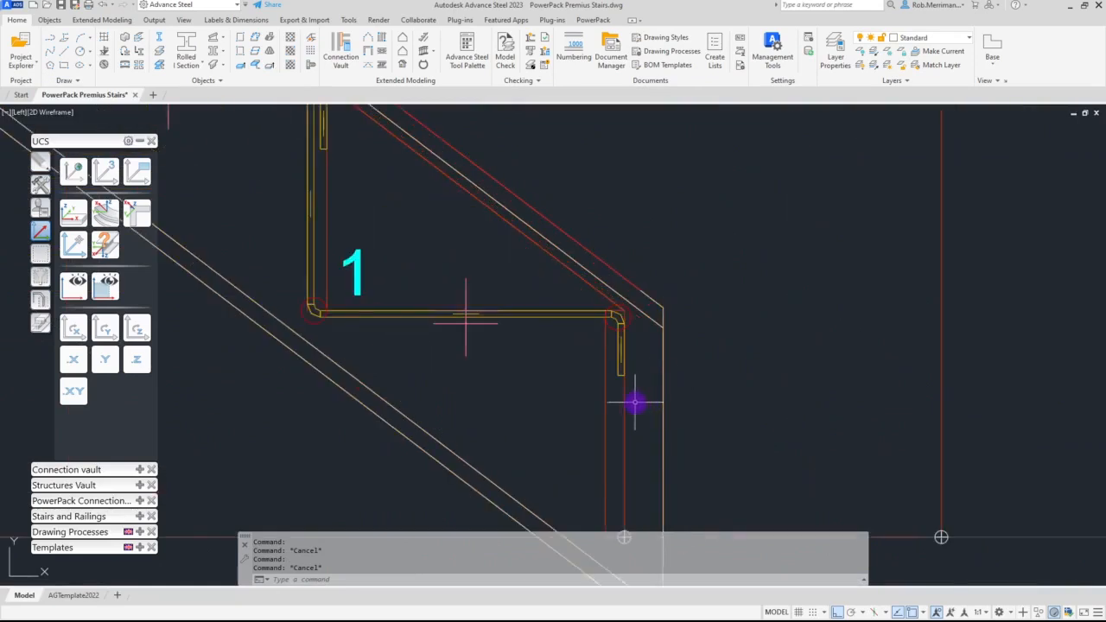
scroll(629, 389, "down", 2)
scroll(629, 389, "down", 3)
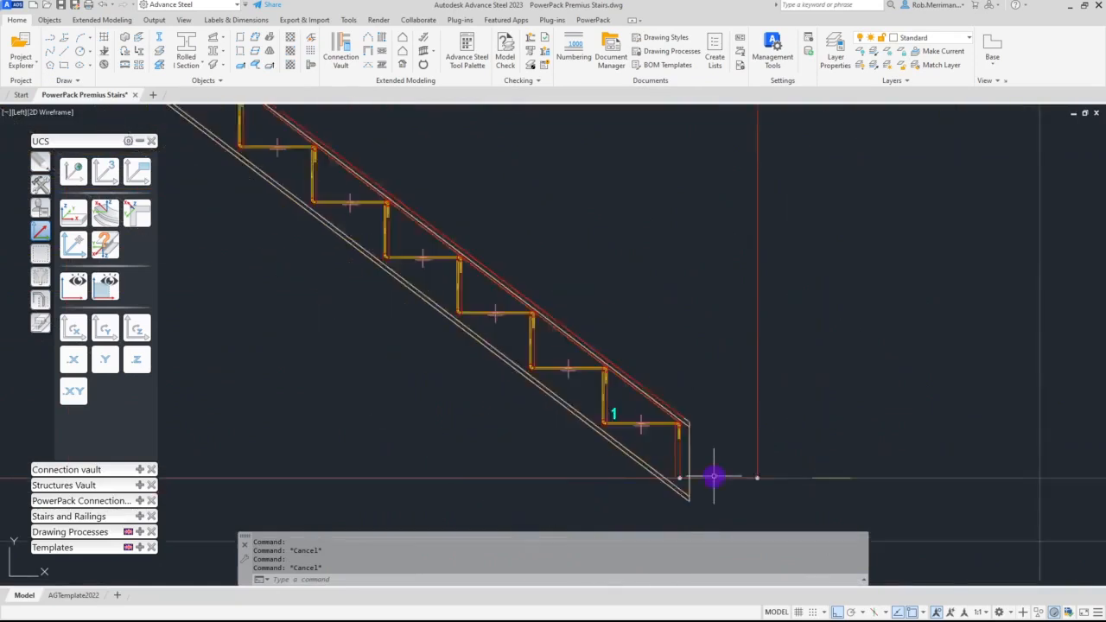
scroll(425, 262, "up", 3)
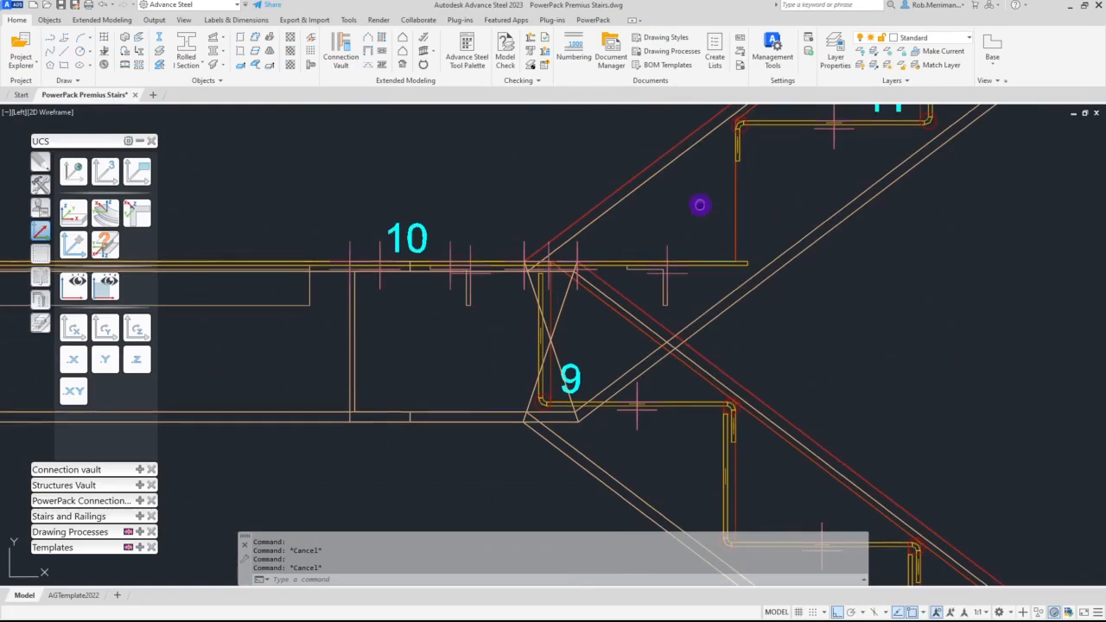
scroll(547, 268, "up", 3)
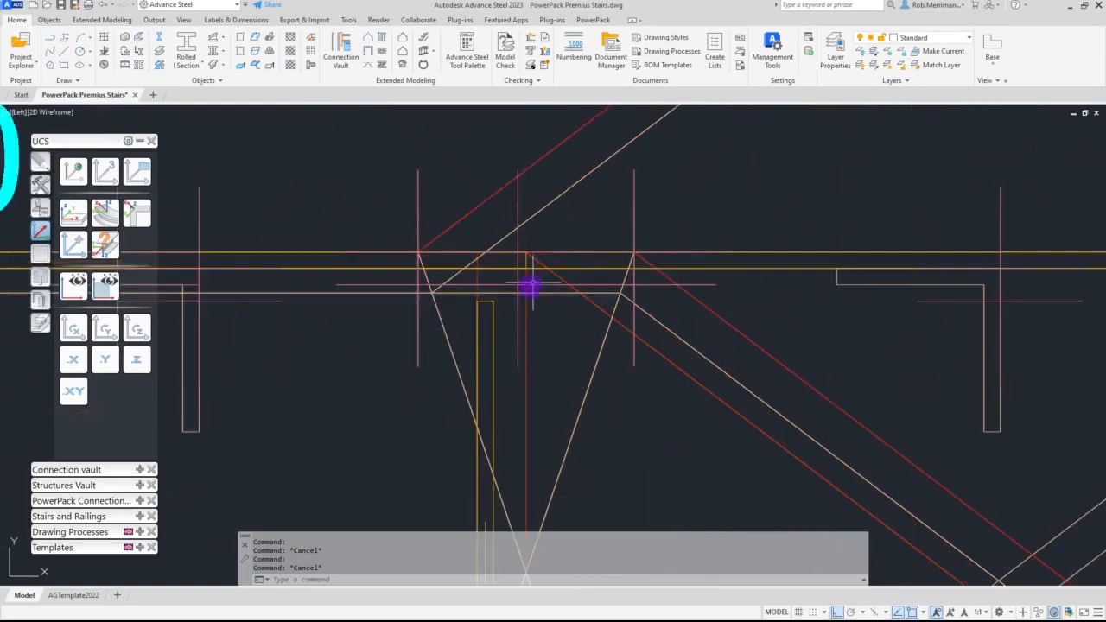
scroll(381, 307, "down", 2)
scroll(381, 307, "down", 2)
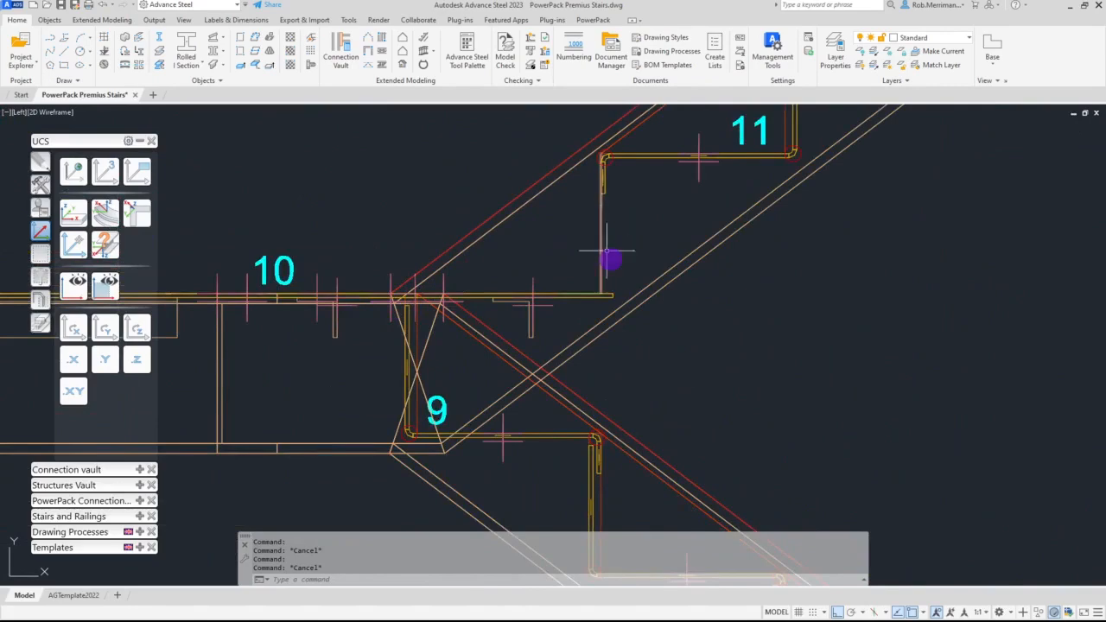
scroll(613, 278, "down", 5)
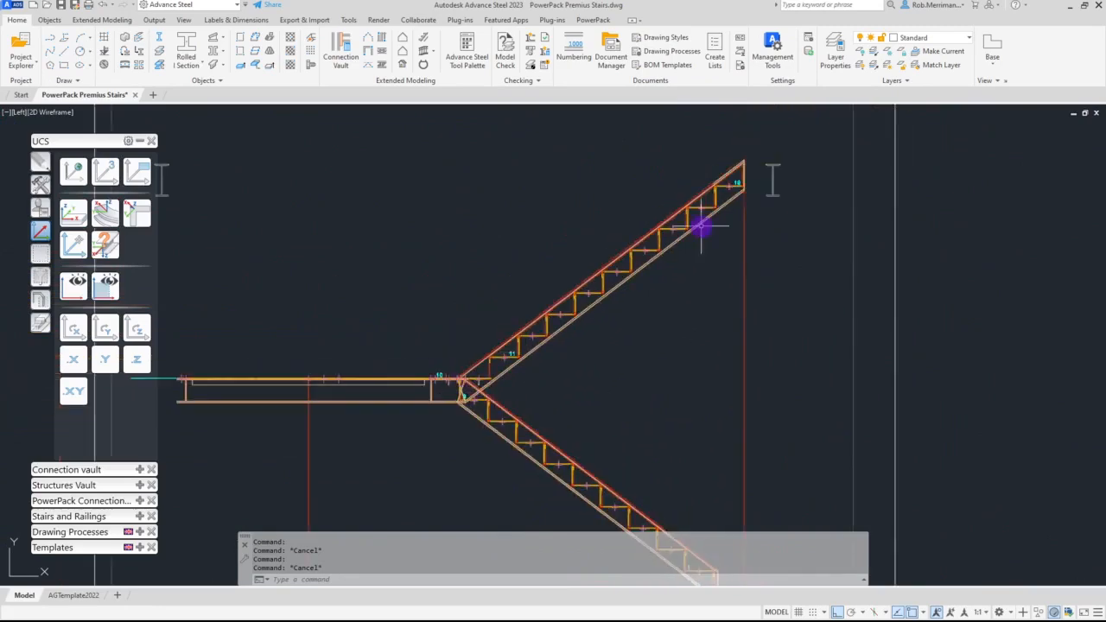
scroll(748, 163, "up", 4)
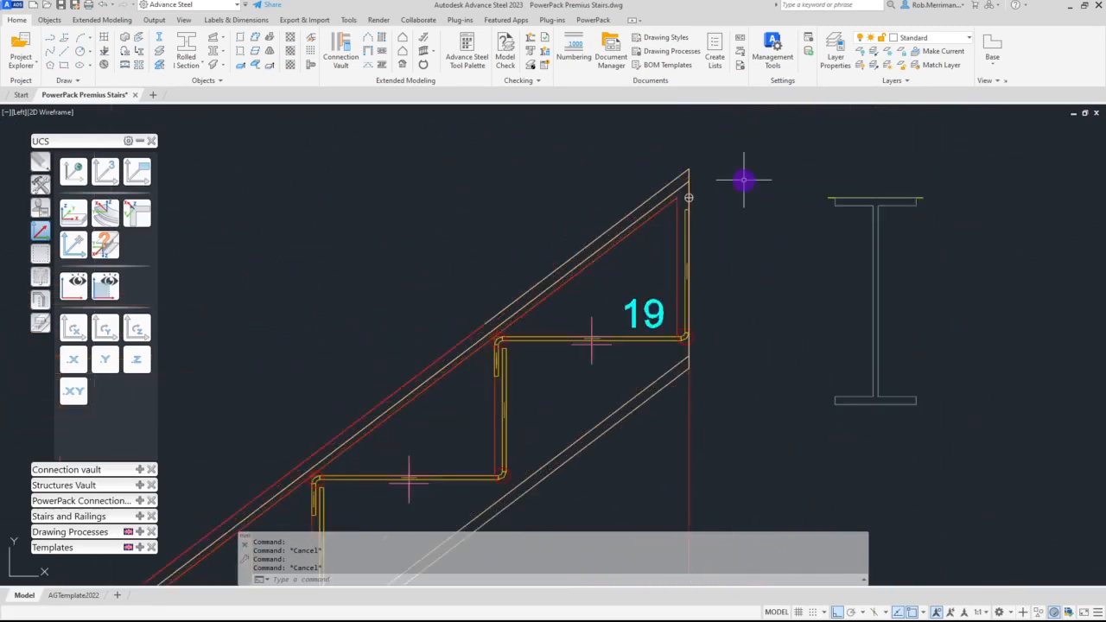
Step: Measure the horizontal distance from the top corner of the red reference line to the stringer's end above tread 19
scroll(710, 190, "up", 3)
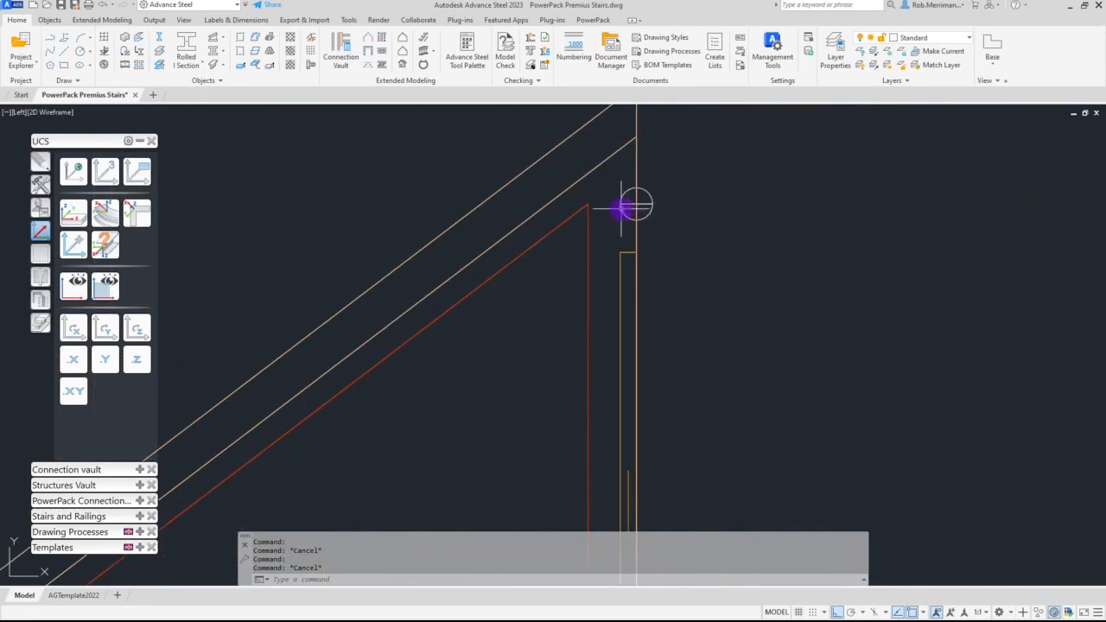
type("DI")
key("Return")
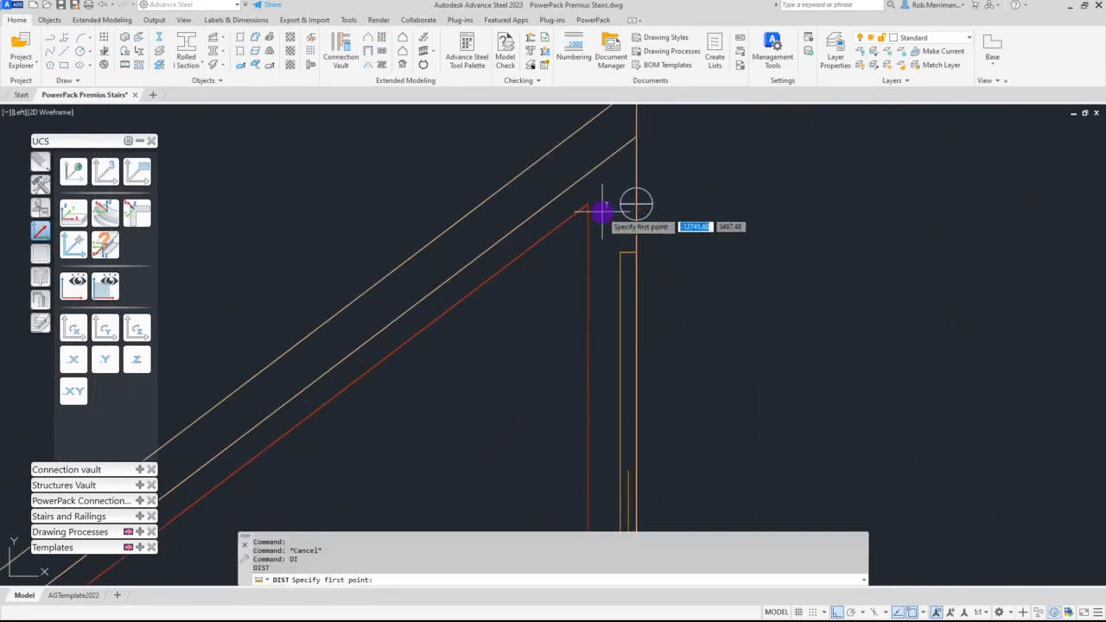
left_click(587, 203)
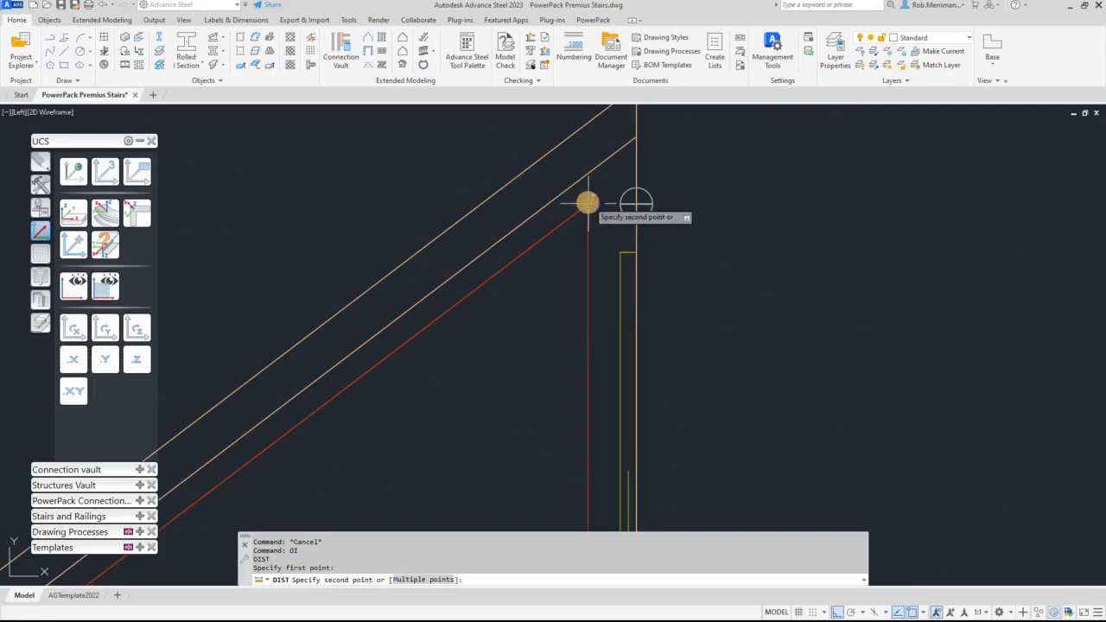
left_click(636, 203)
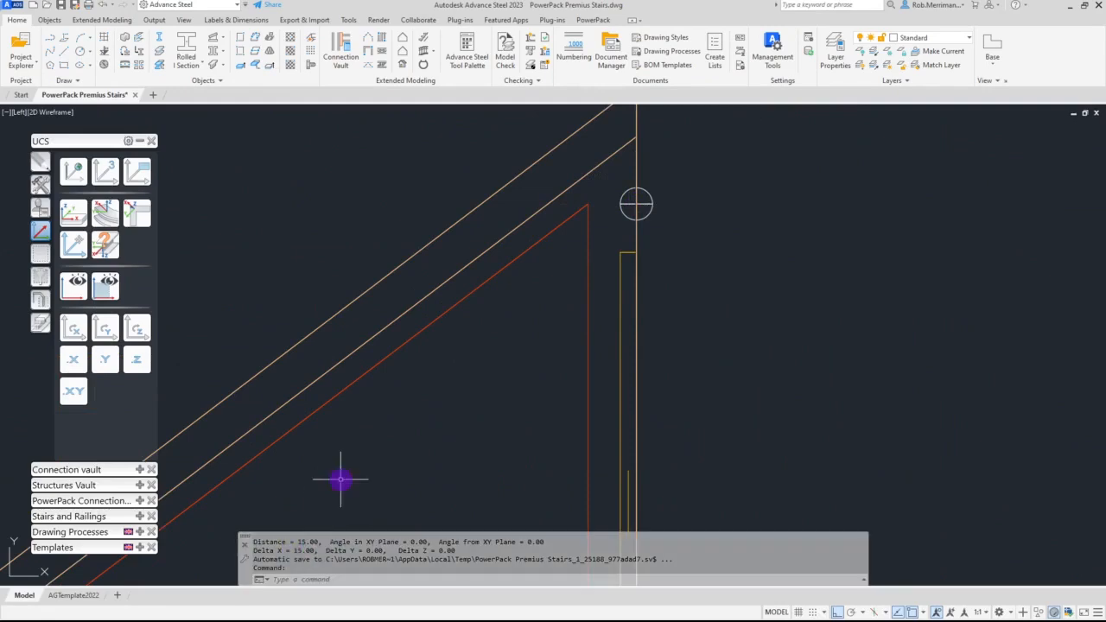
scroll(535, 228, "down", 8)
scroll(553, 227, "up", 5)
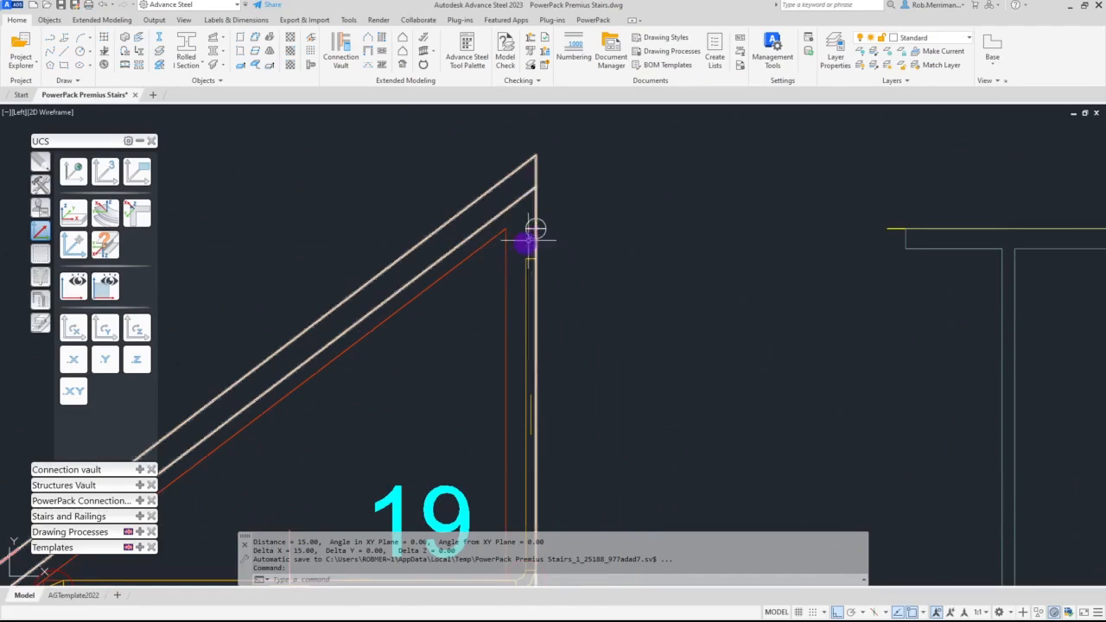
scroll(622, 248, "down", 6)
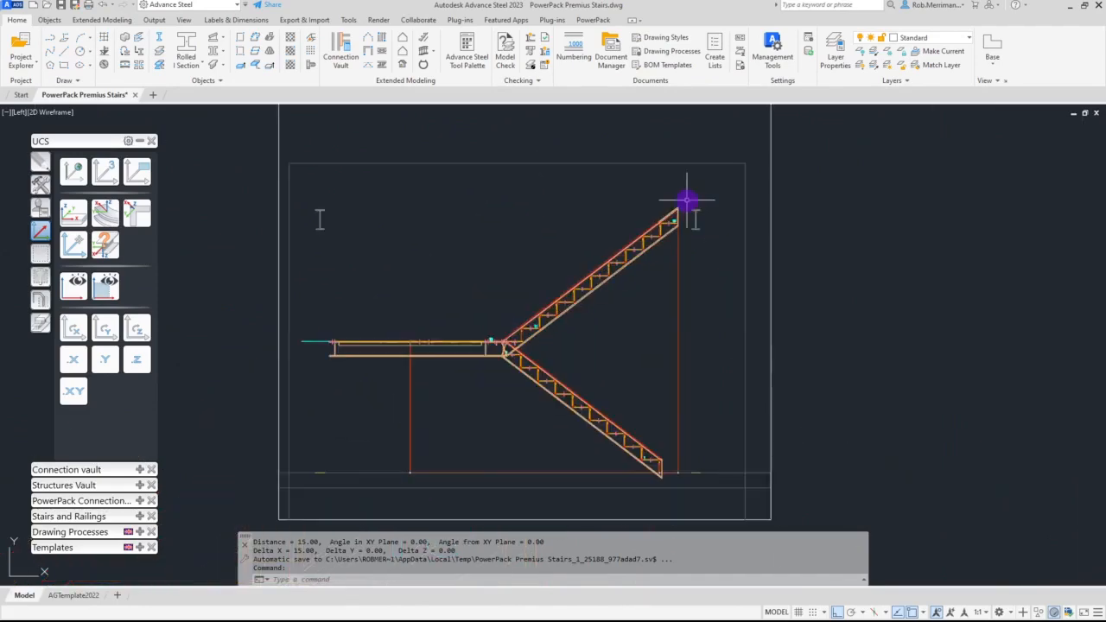
Step: Examine the landing frame's corners in 3D, including where its edge members meet and how they follow the landing outline
middle_click_drag(518, 291, 327, 302, "shift")
scroll(299, 320, "up", 5)
mouse_move(699, 346)
middle_mouse_down("shift")
mouse_move(665, 348)
mouse_move(635, 368)
middle_mouse_up("shift")
scroll(807, 388, "up", 4)
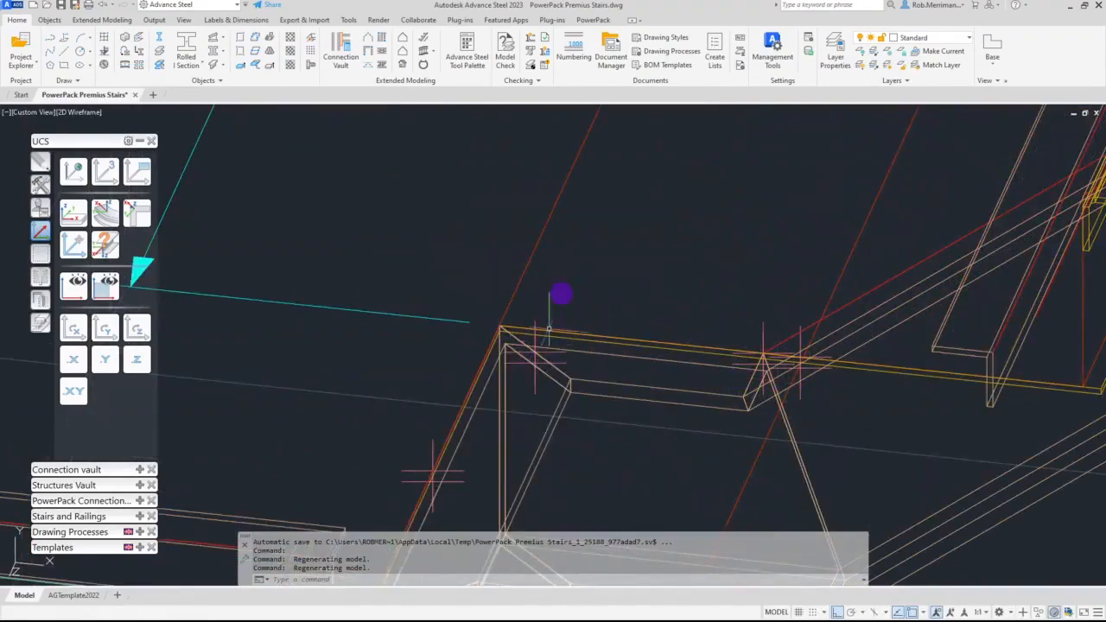
scroll(567, 293, "down", 5)
scroll(637, 358, "up", 2)
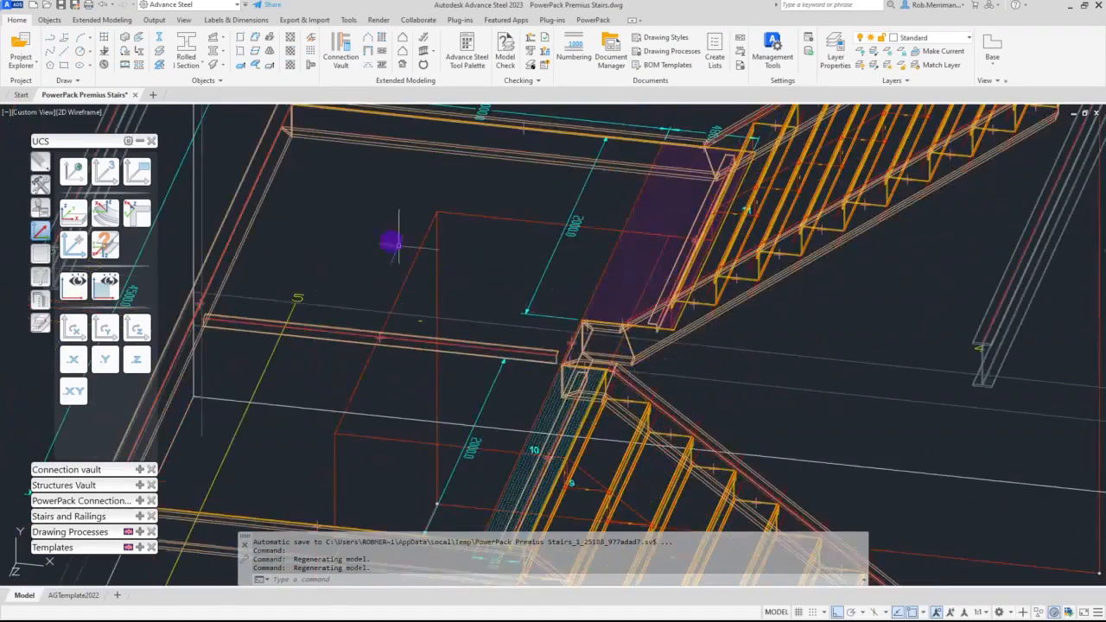
scroll(367, 224, "down", 3)
scroll(345, 165, "up", 5)
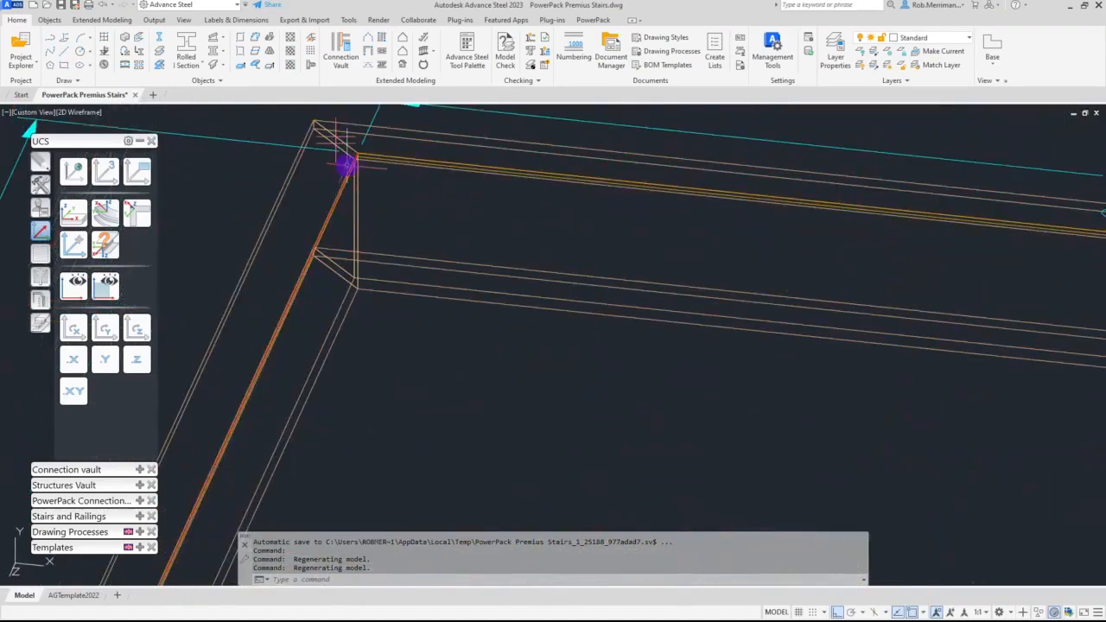
Step: Select the construction line along the landing's outer edge to check how the frame and plate align with it at the corner
left_click(324, 191)
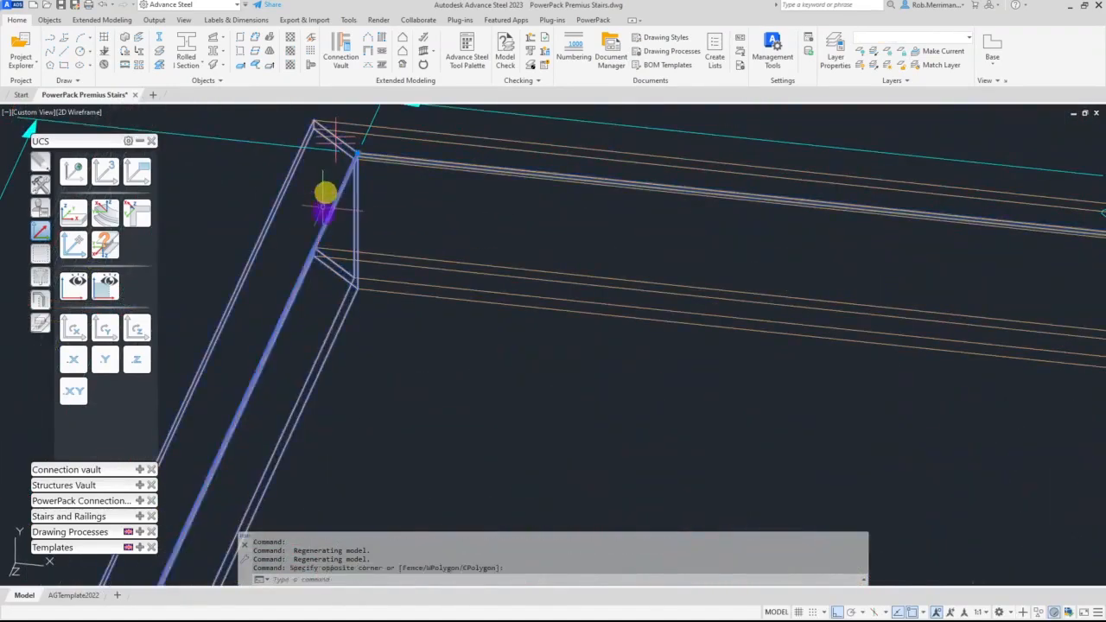
left_click(388, 164)
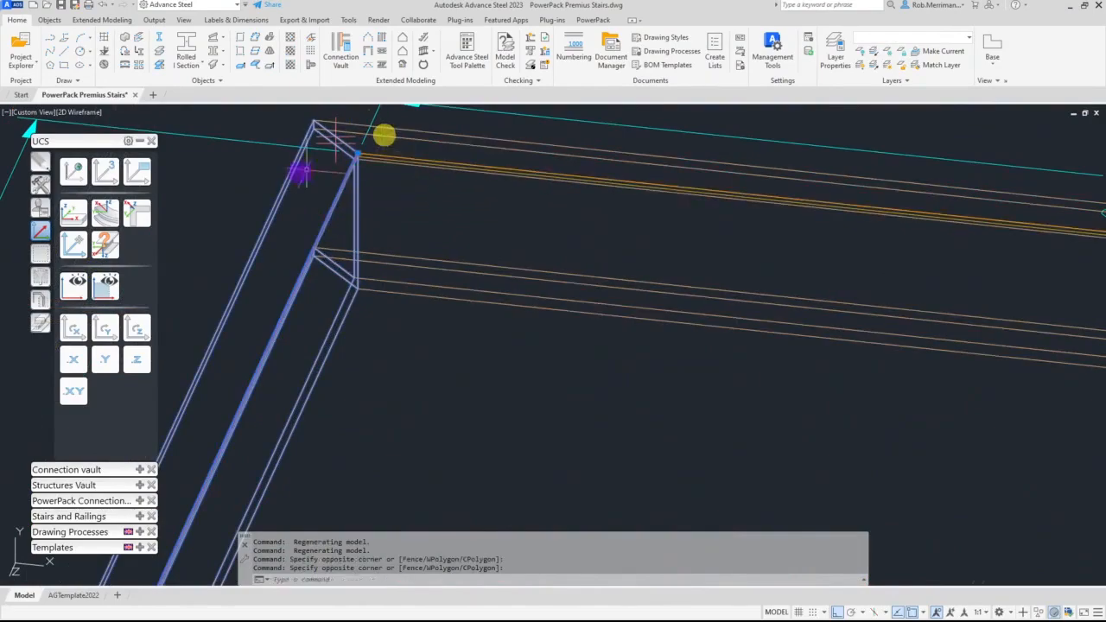
scroll(357, 148, "up", 4)
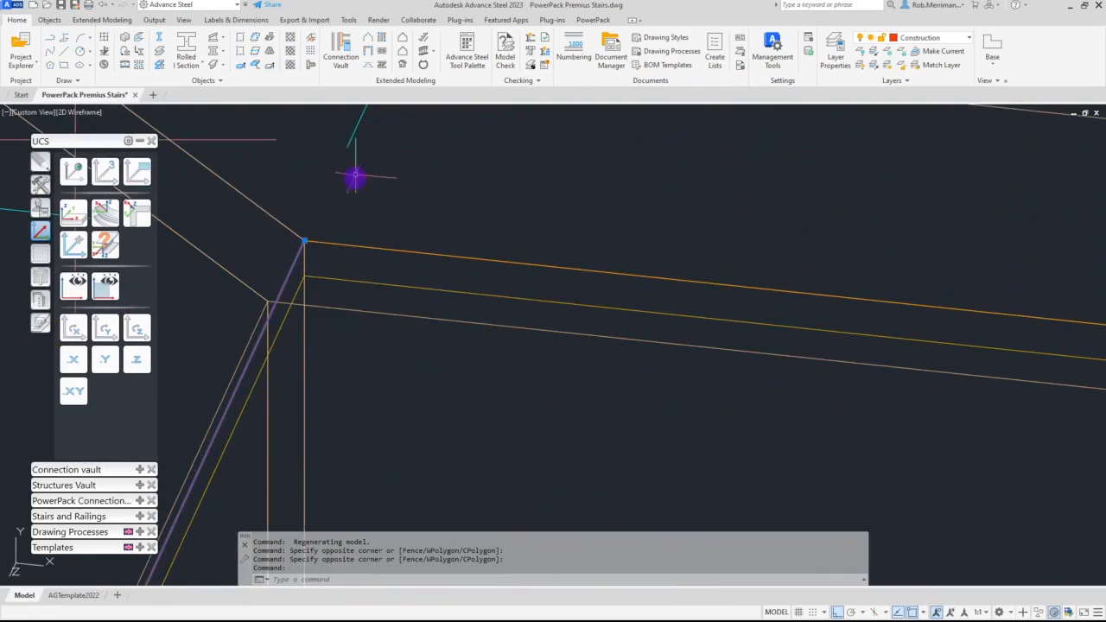
scroll(357, 167, "down", 5)
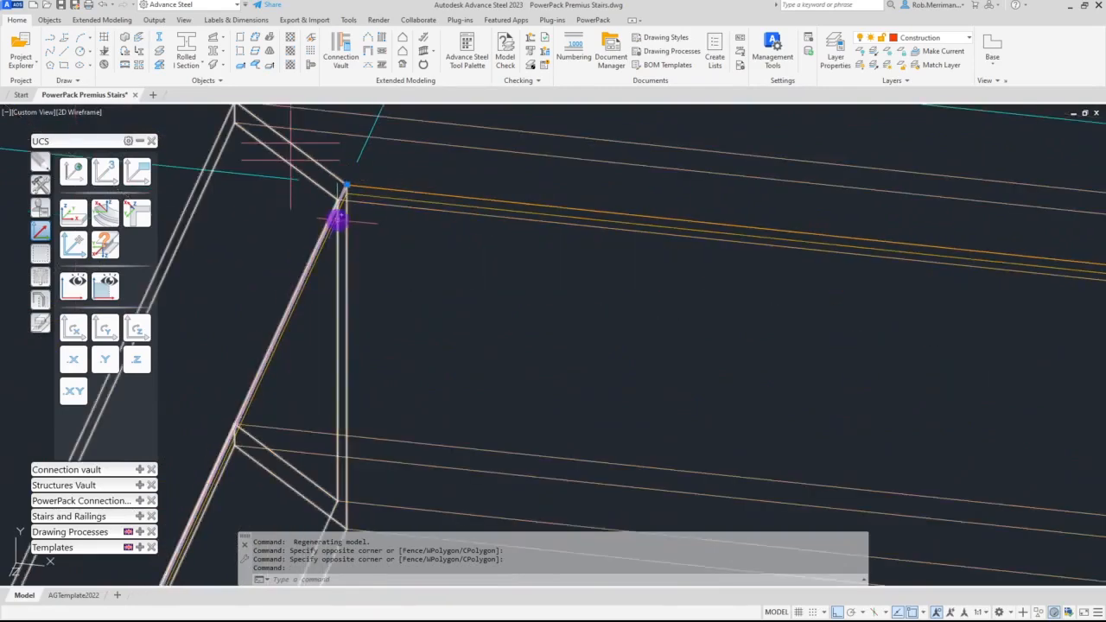
scroll(366, 172, "down", 5)
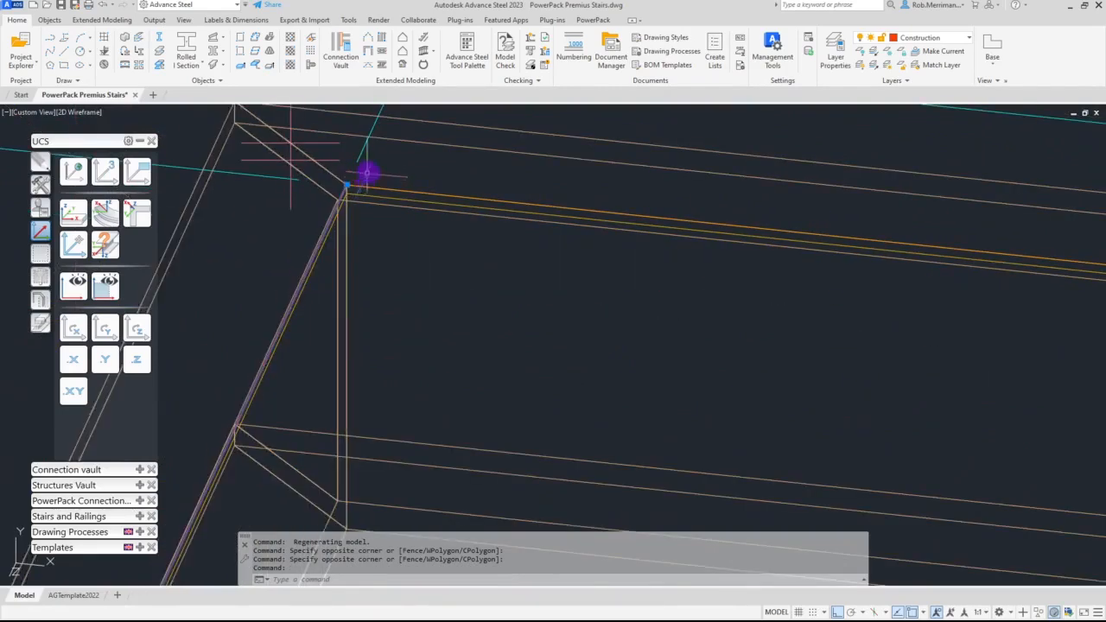
scroll(372, 164, "down", 5)
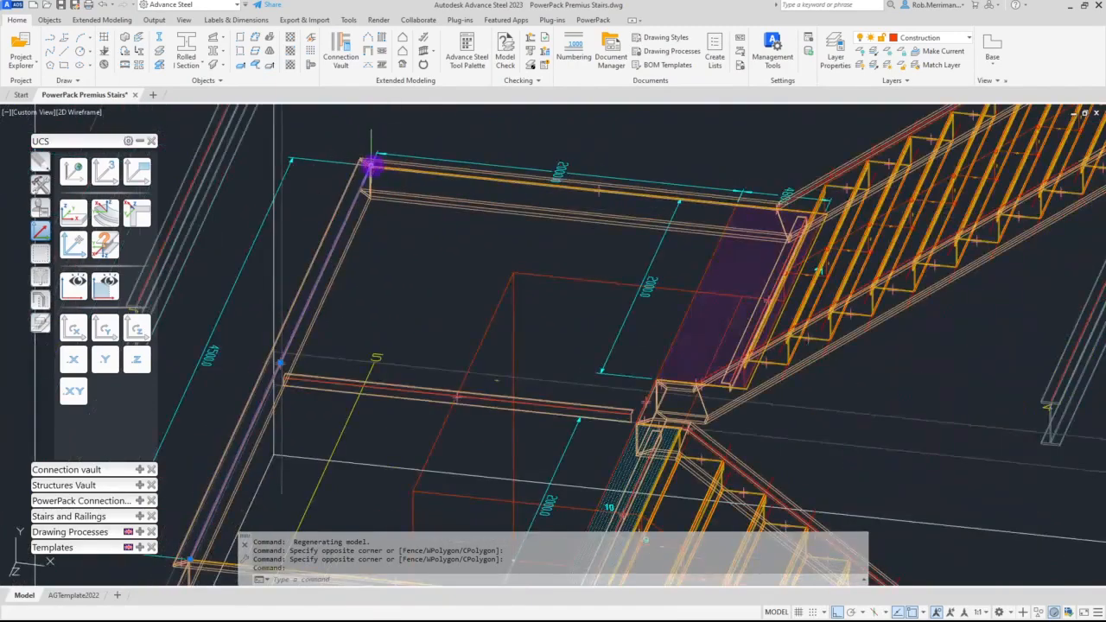
scroll(380, 150, "up", 6)
key("Escape")
scroll(380, 149, "down", 6)
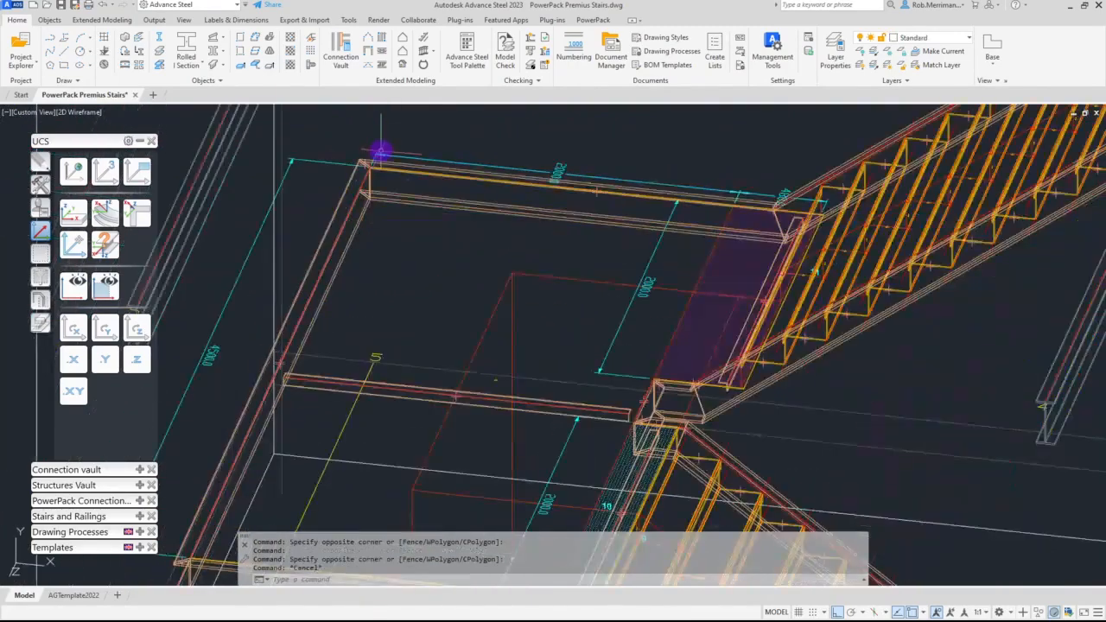
Step: Bring the whole stair into a 3D view and set the visual style to Realistic
middle_click_drag(380, 150, 430, 165, "shift")
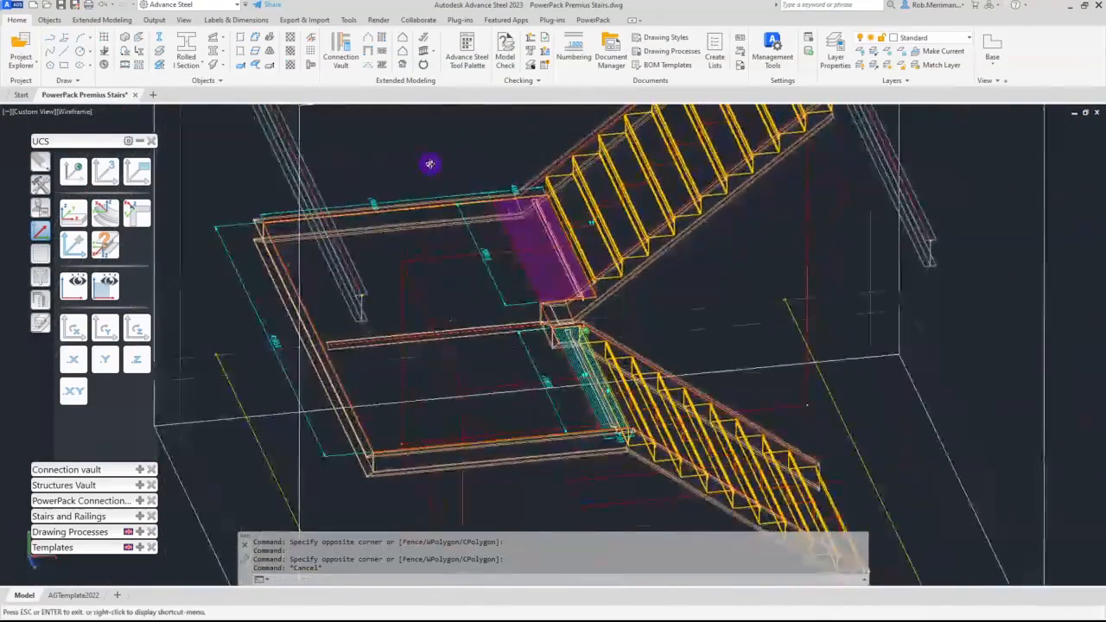
scroll(480, 257, "down", 4)
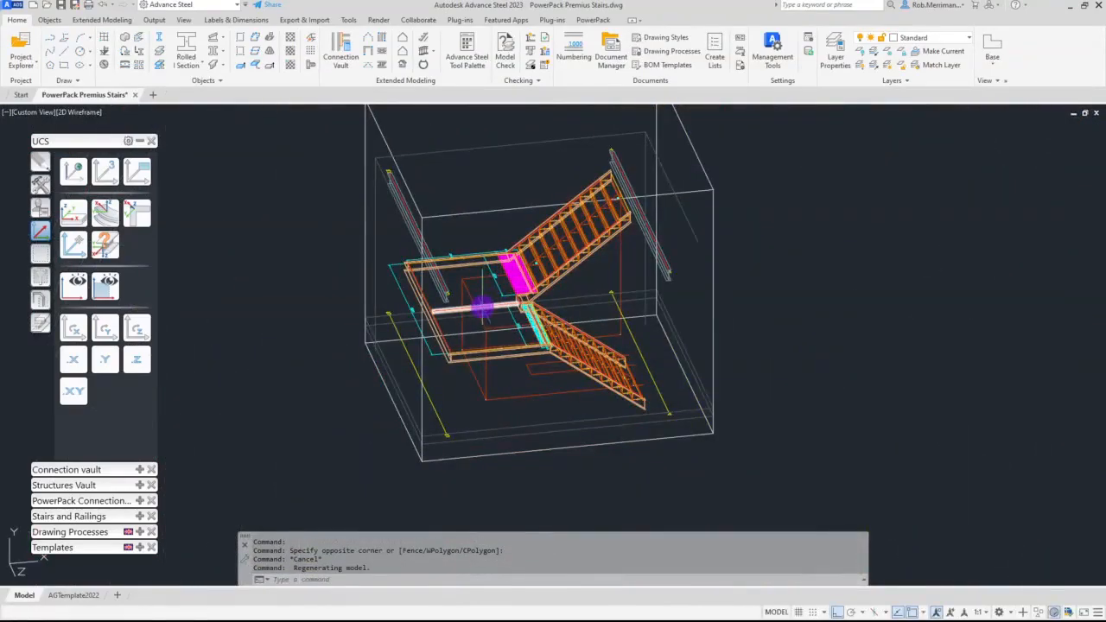
middle_click_drag(481, 306, 526, 301, "shift")
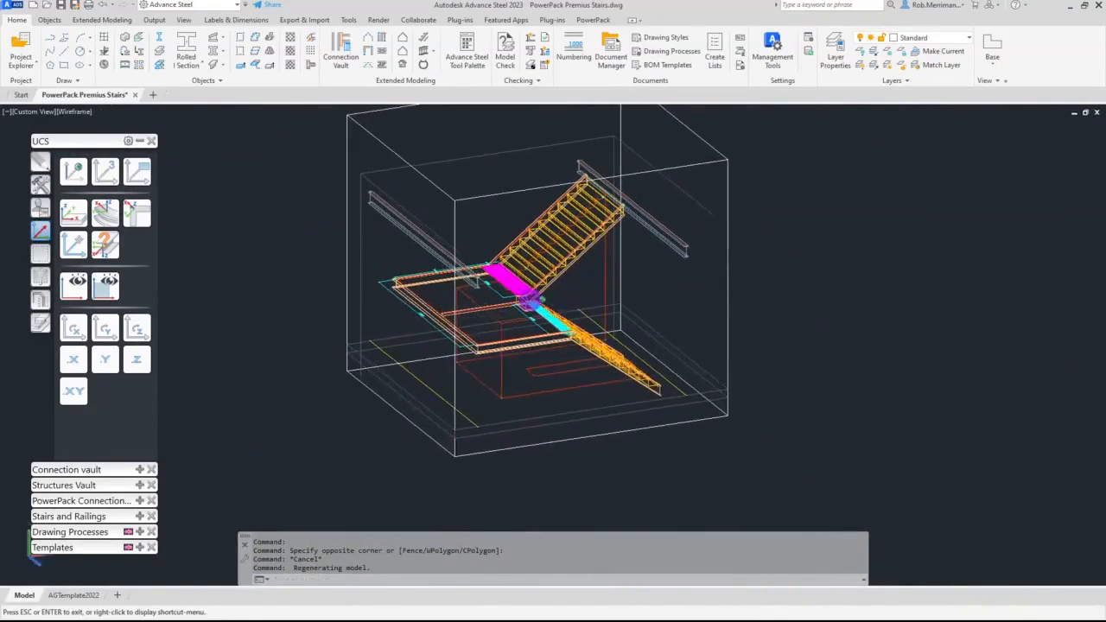
left_click(76, 111)
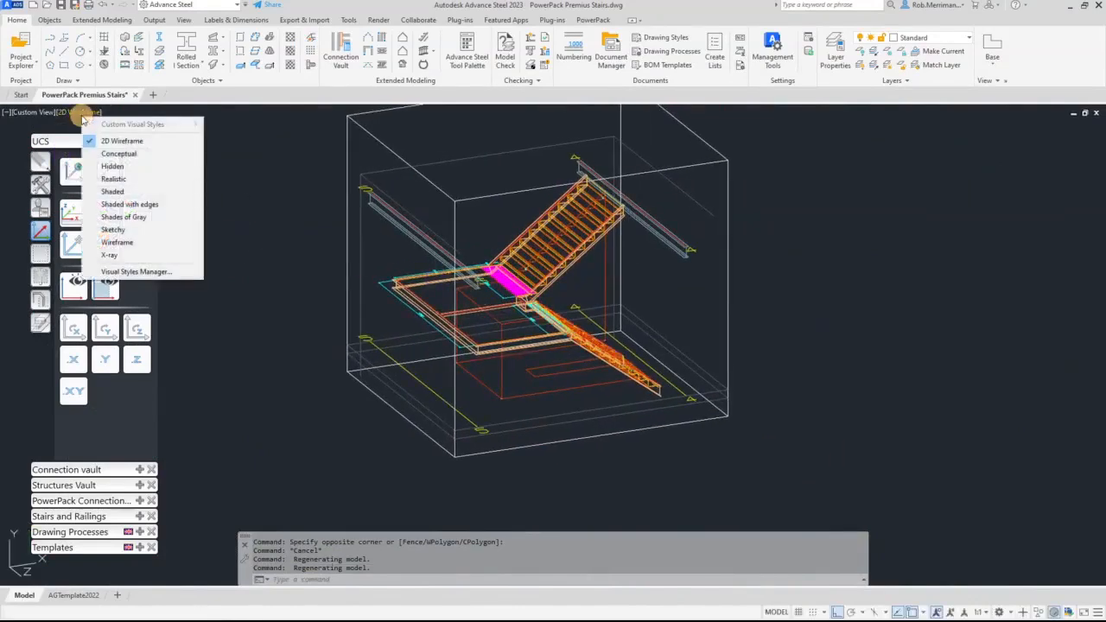
left_click(126, 179)
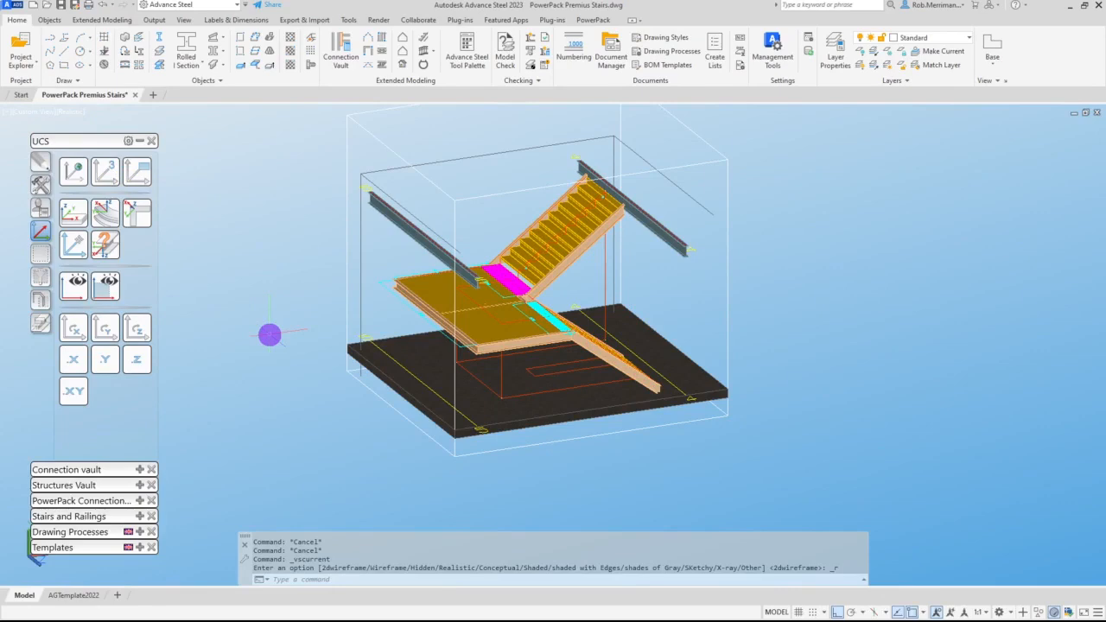
Step: Look over the shaded treads and landing of the complete stair and save the drawing
scroll(516, 239, "up", 1)
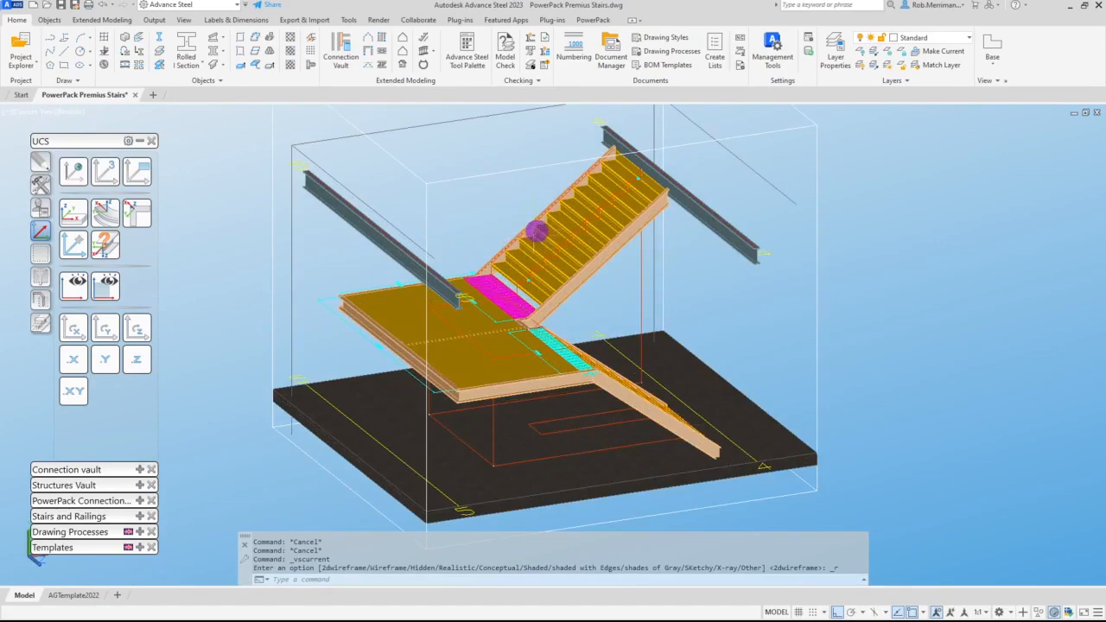
scroll(538, 223, "up", 3)
mouse_move(570, 250)
middle_mouse_down("shift")
mouse_move(511, 259)
mouse_move(533, 261)
mouse_move(563, 195)
mouse_move(558, 158)
mouse_move(567, 234)
middle_mouse_up("shift")
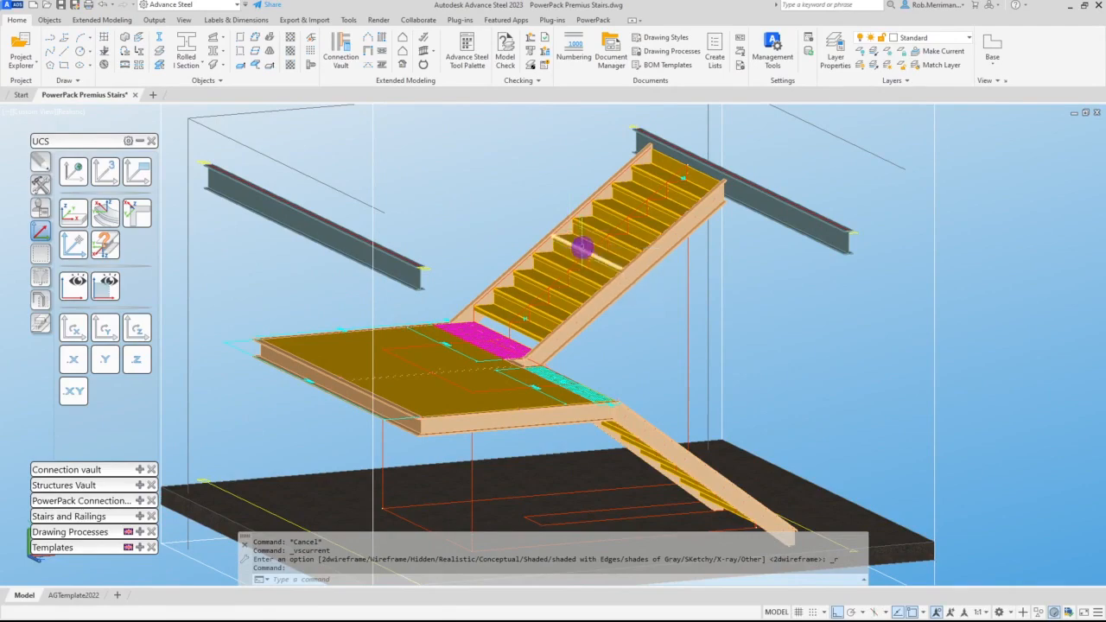
scroll(580, 241, "down", 2)
scroll(590, 284, "up", 1)
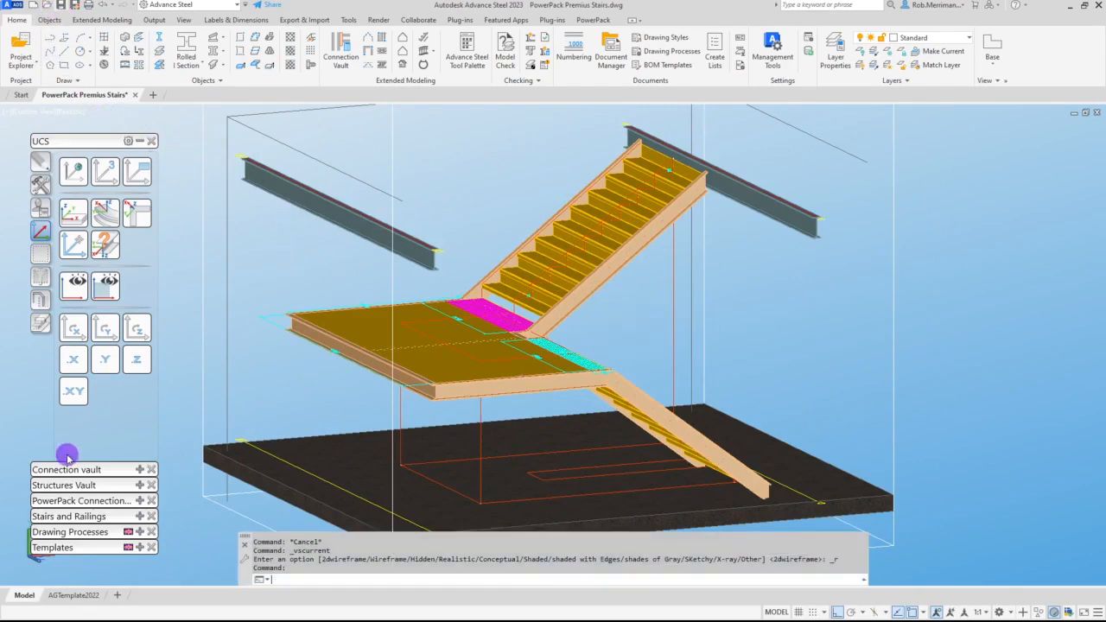
key("ctrl+s")
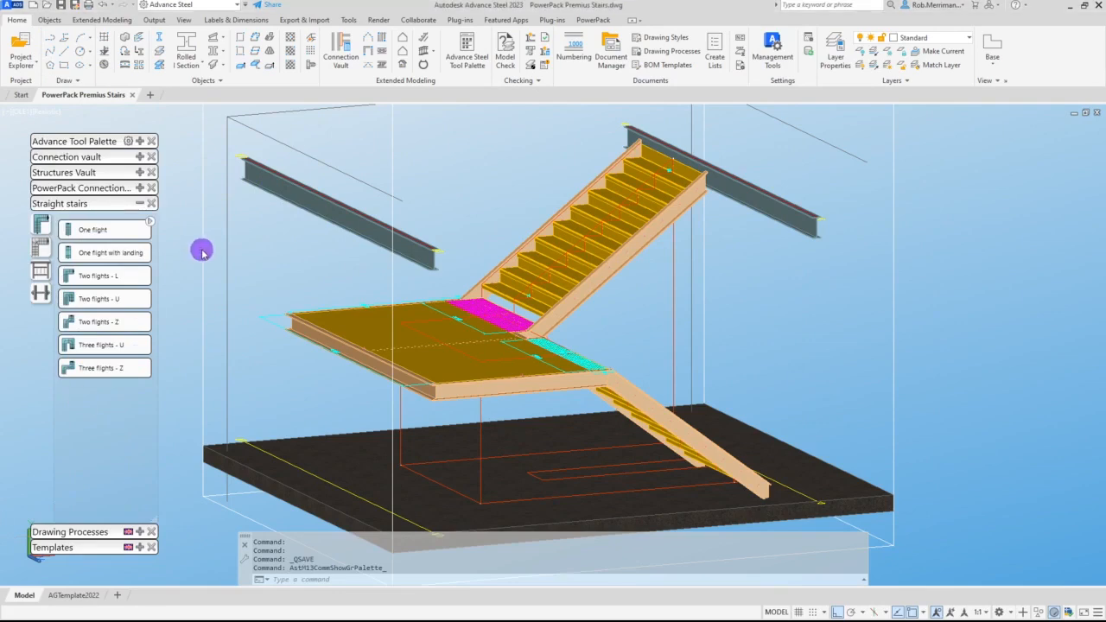
Step: Open the Advance Joint Properties of the two-flight stair from one of its upper-flight treads
scroll(259, 284, "down", 2)
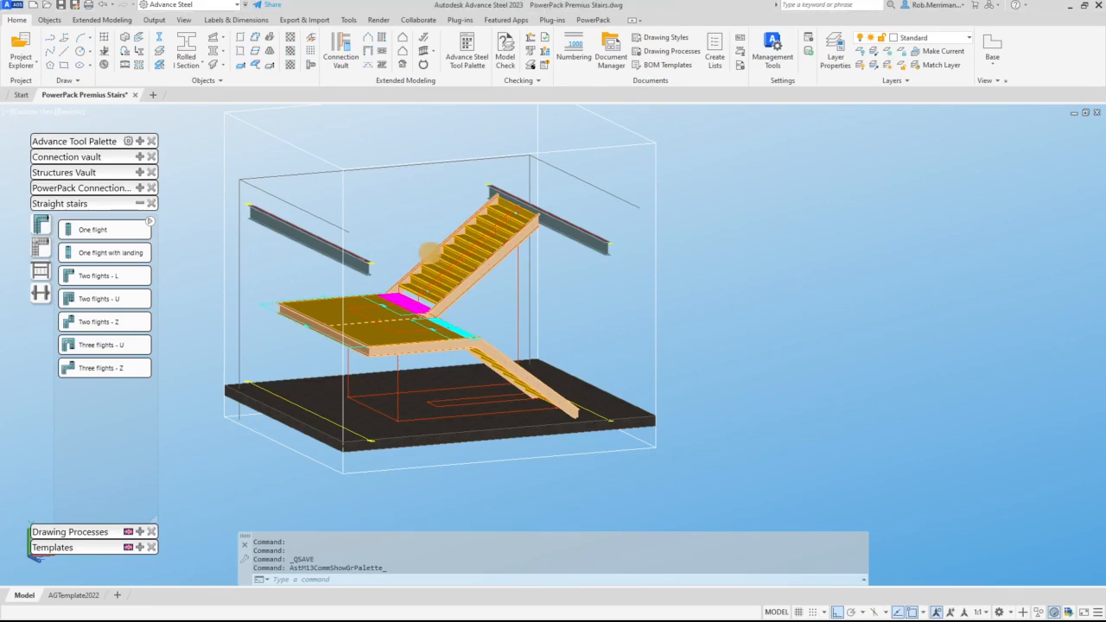
left_click(316, 176)
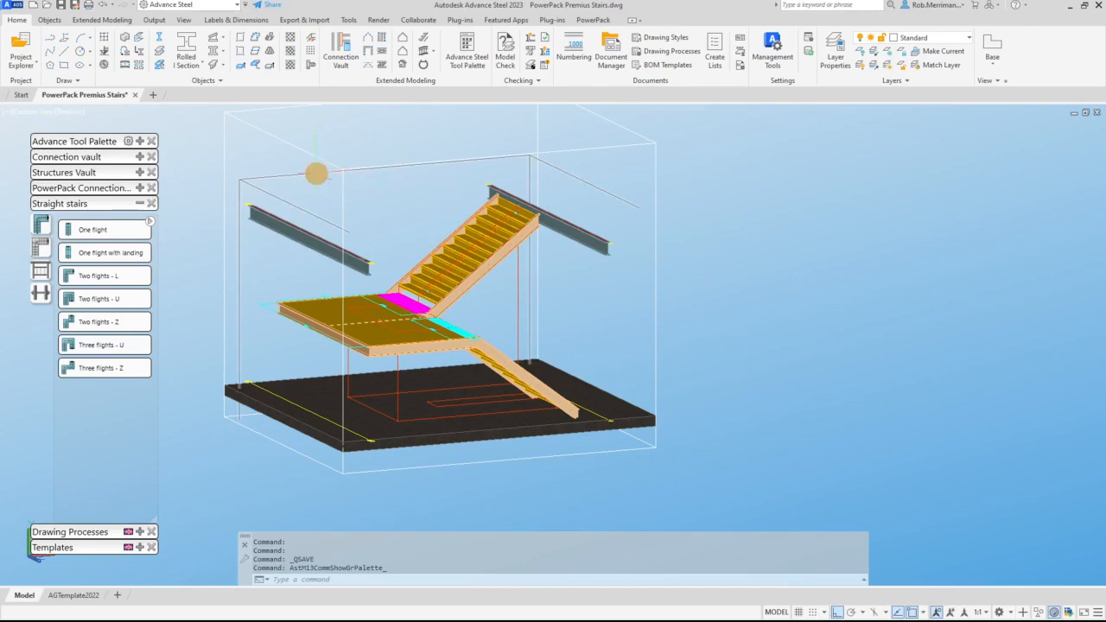
key("Escape")
scroll(372, 247, "up", 2)
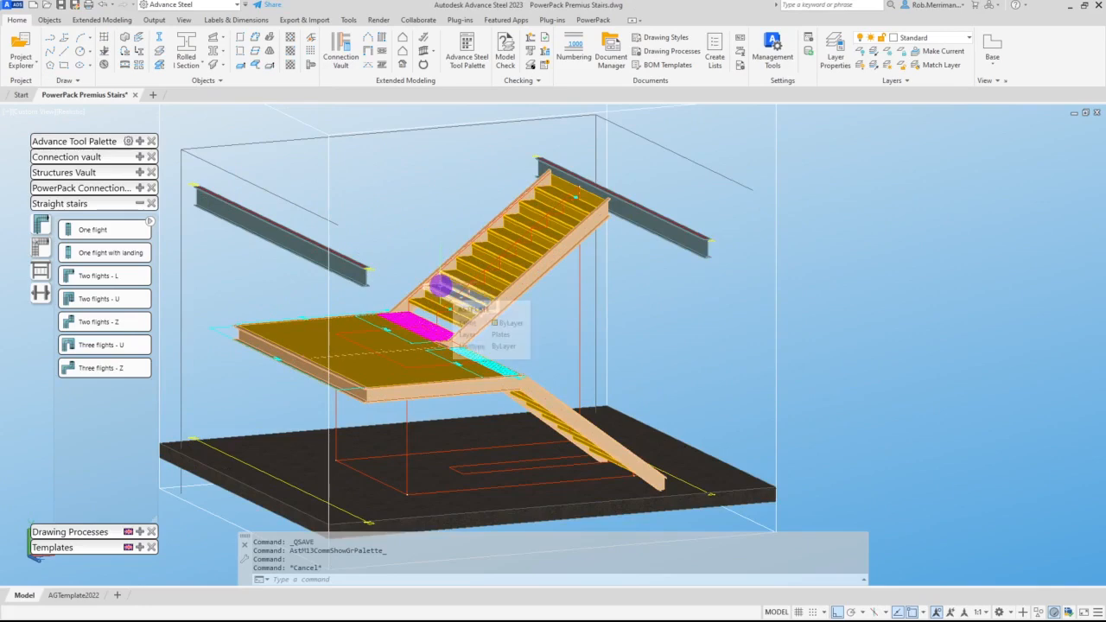
left_click(441, 285)
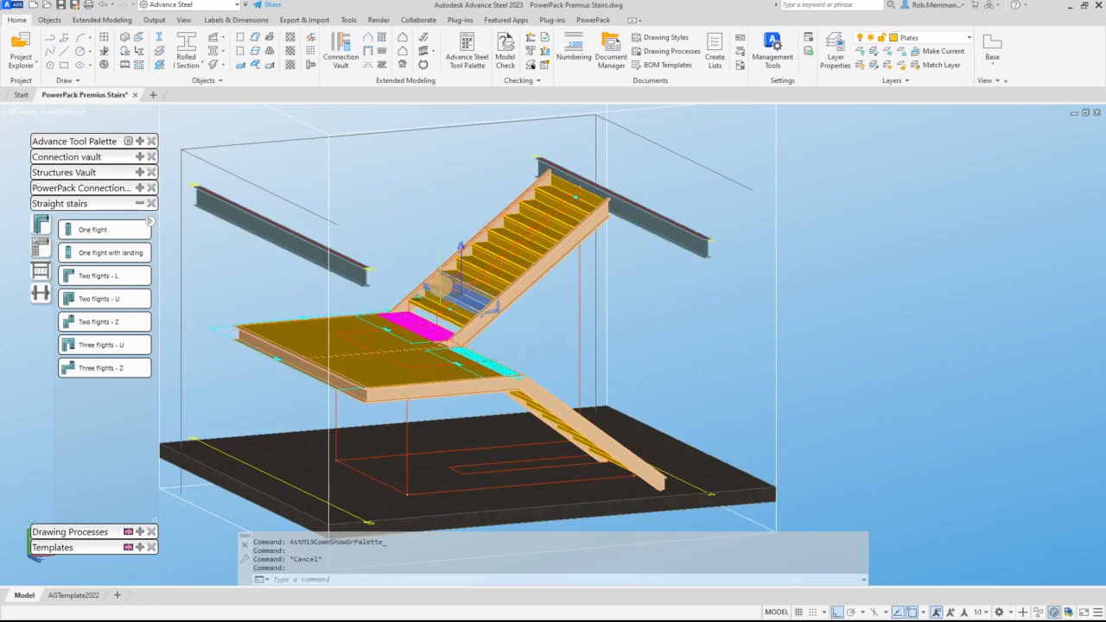
right_click(465, 188)
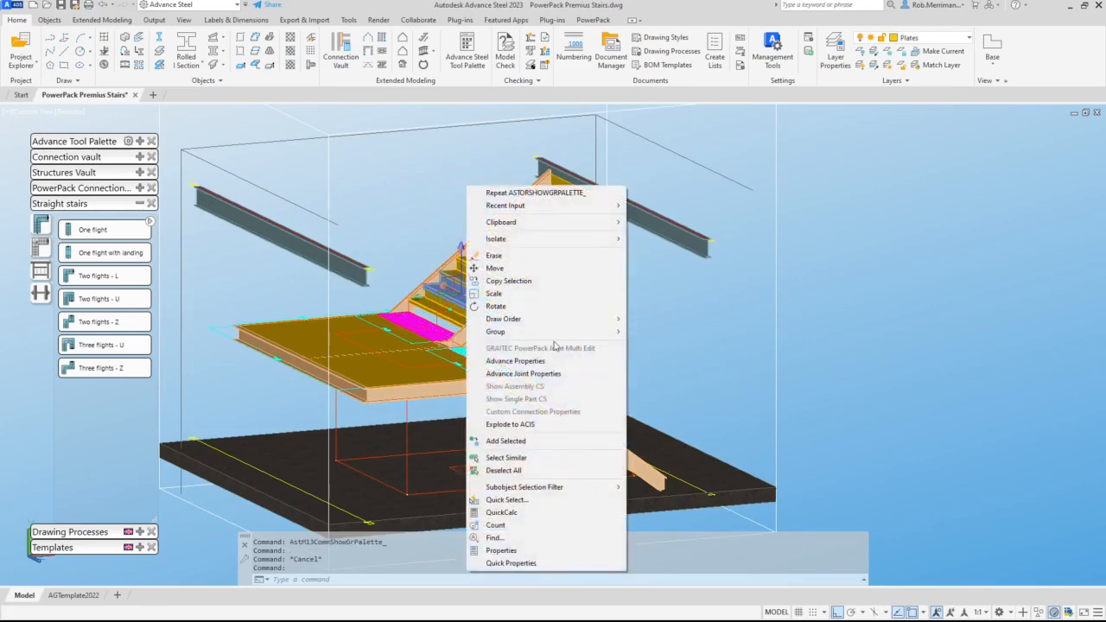
left_click(550, 374)
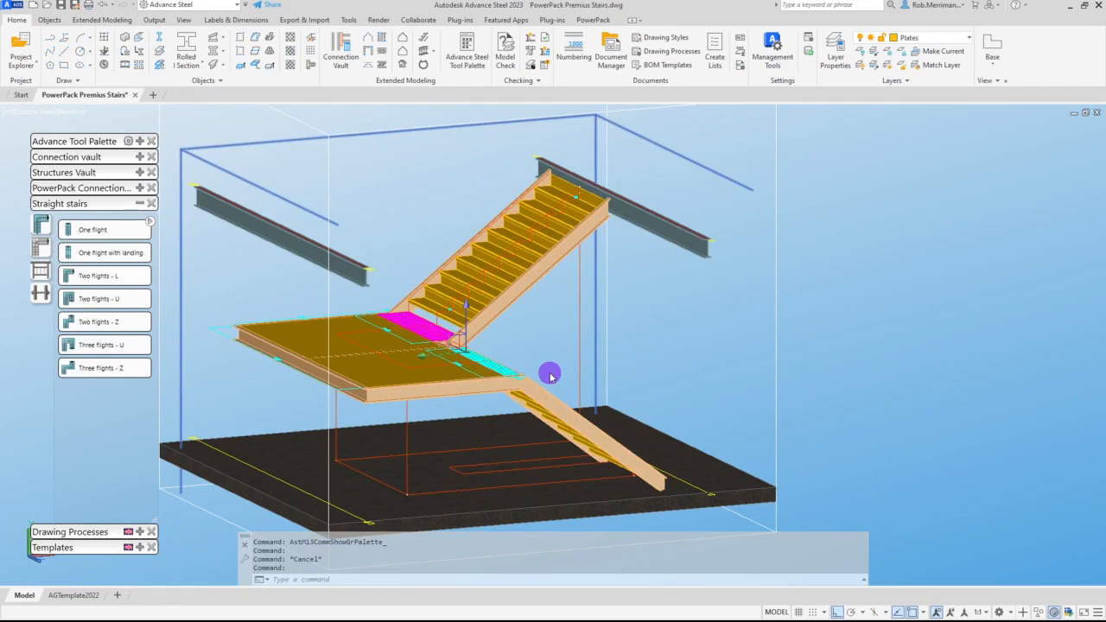
double_click(550, 374)
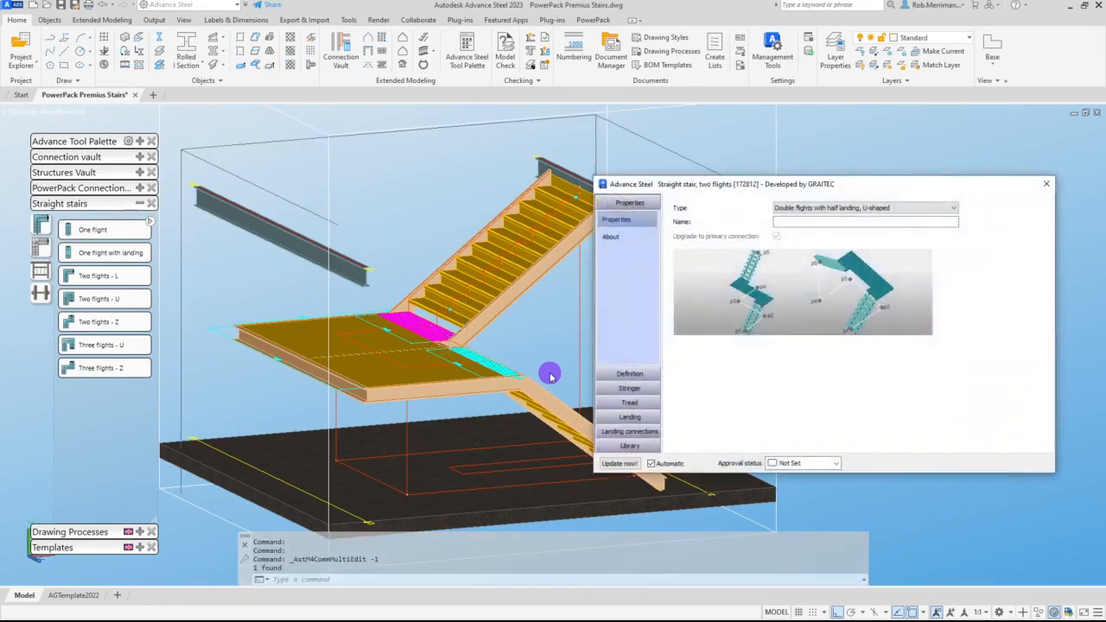
Step: Open the stair's outer stringer settings and choose Profile as the section type
middle_click_drag(530, 339, 482, 310)
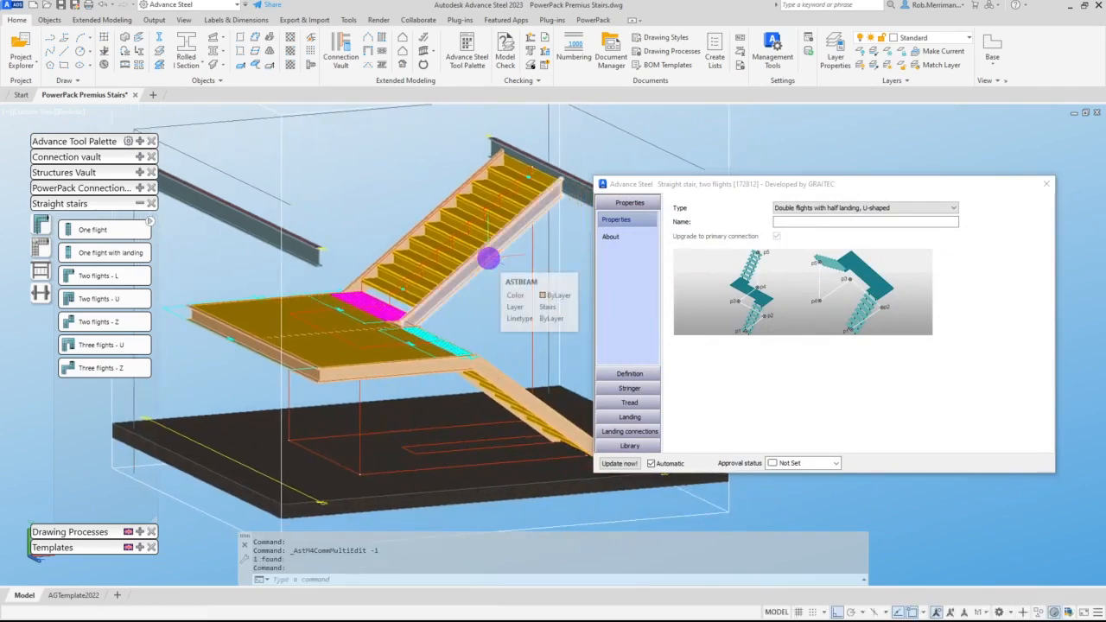
left_click(633, 385)
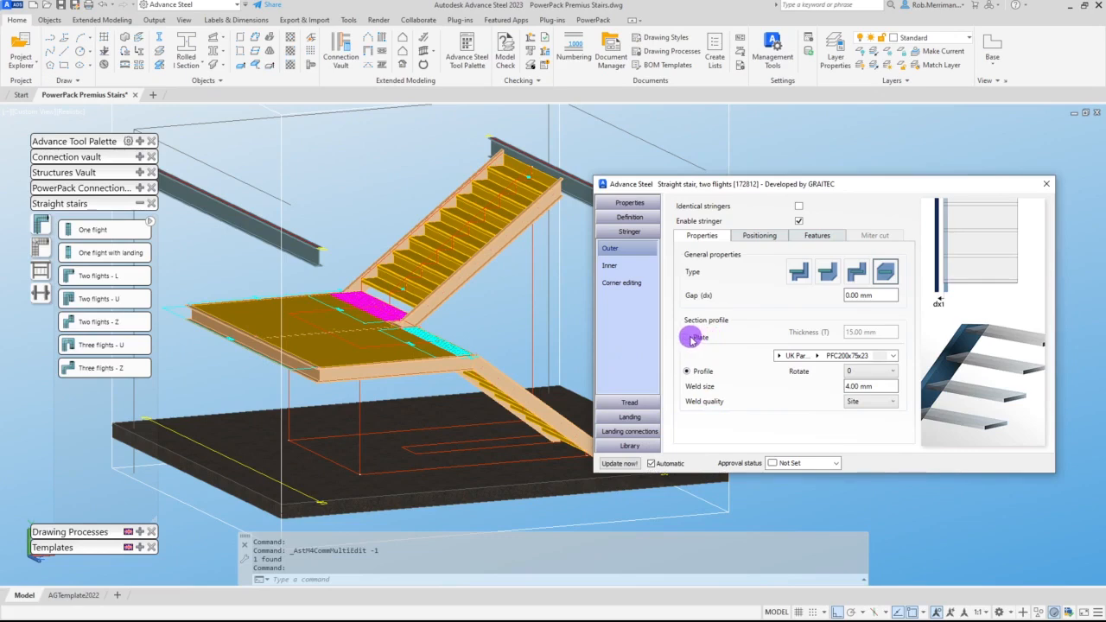
left_click(705, 373)
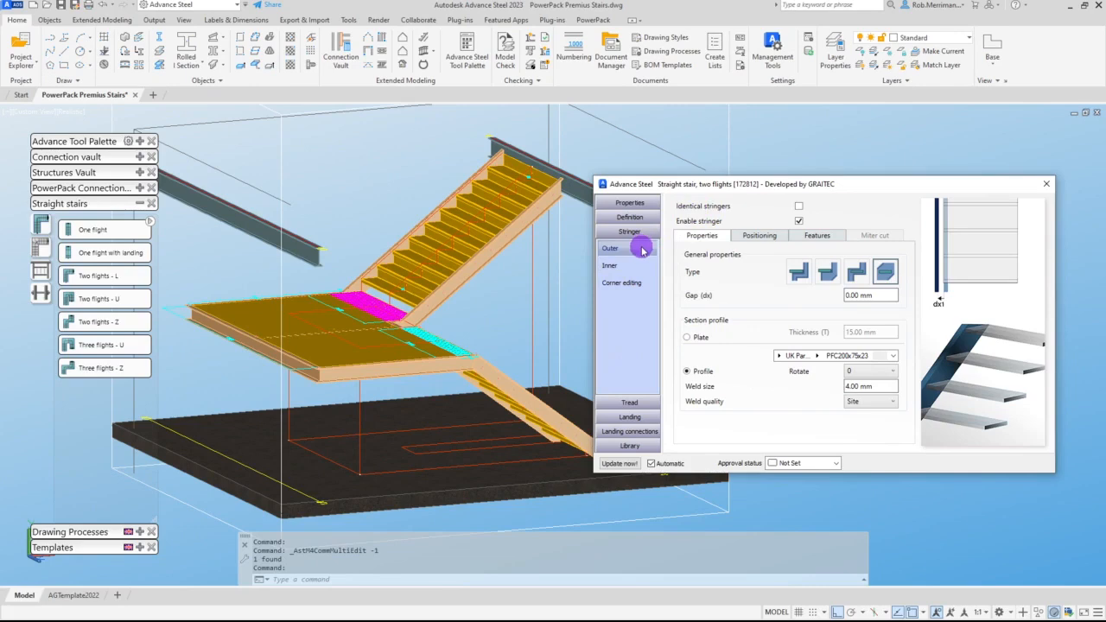
Step: Make the outer and inner stringers identical, with the outer stringer enabled
left_click(799, 221)
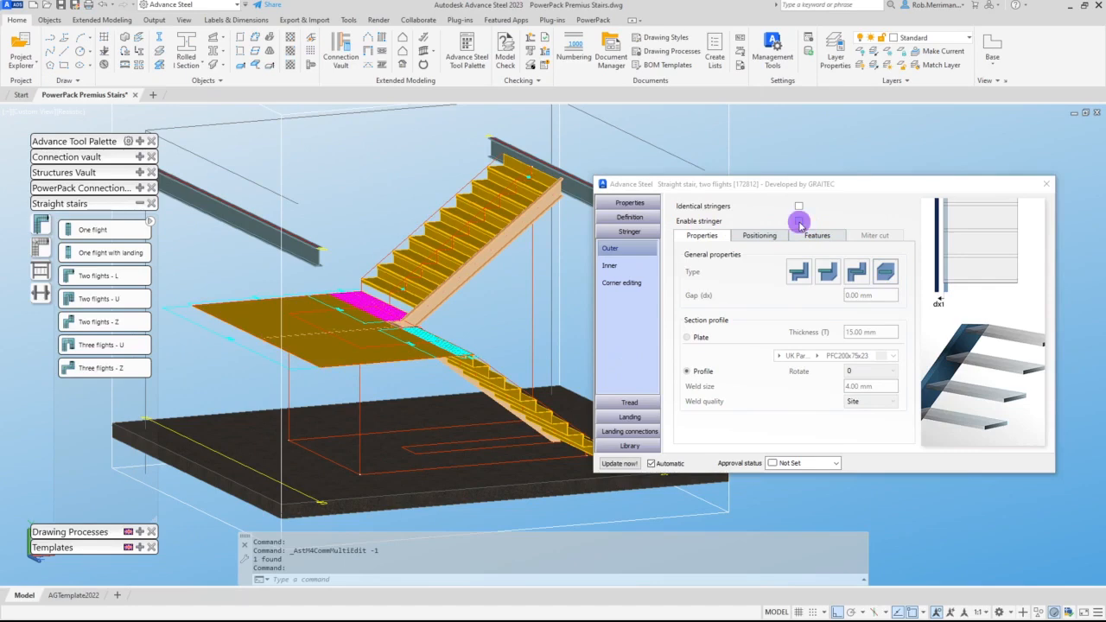
left_click(799, 222)
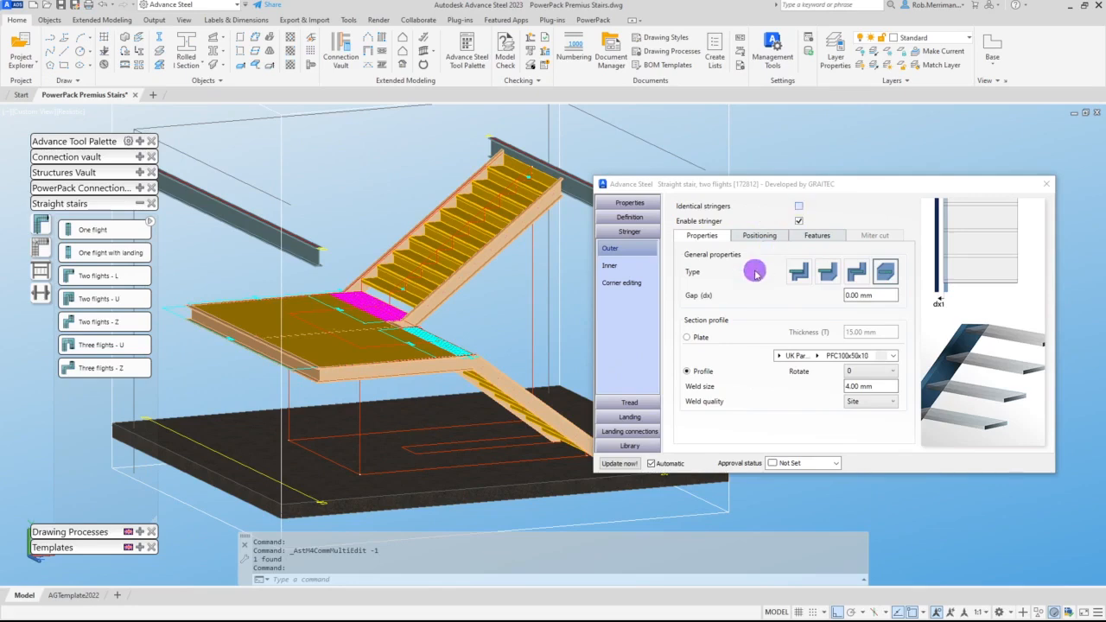
left_click(650, 267)
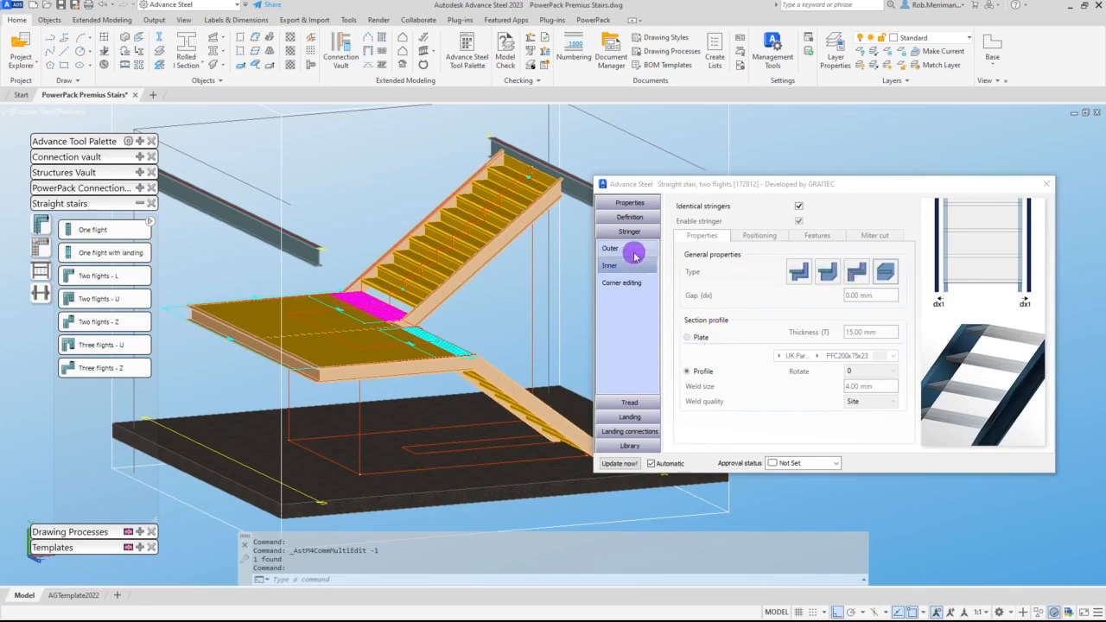
left_click(634, 252)
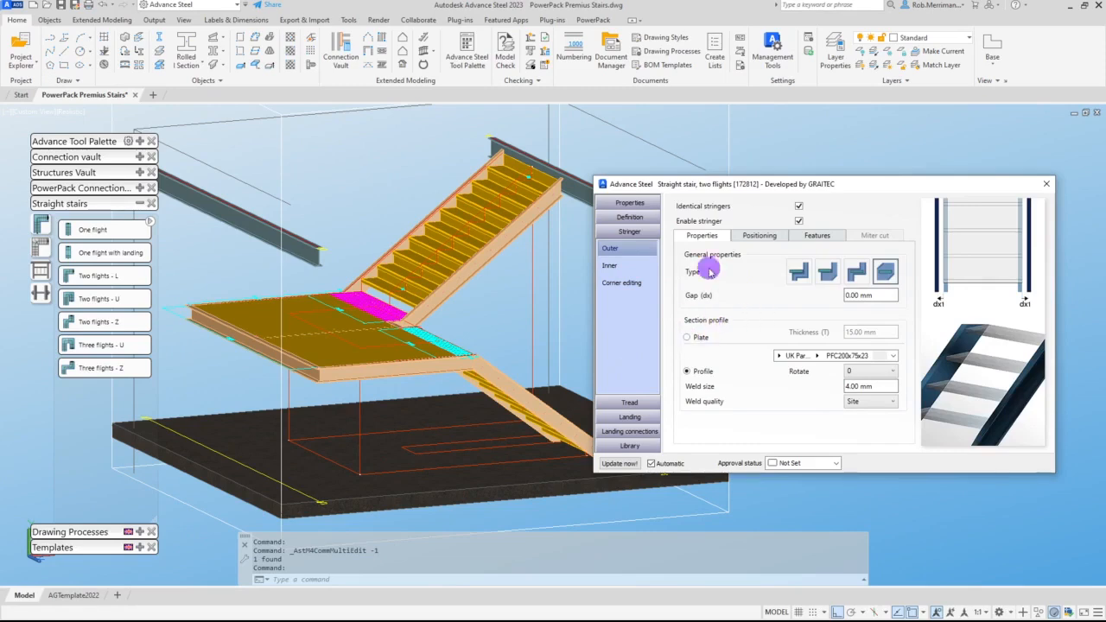
Step: Switch the identical stringers' section from Profile to Plate
left_click(688, 337)
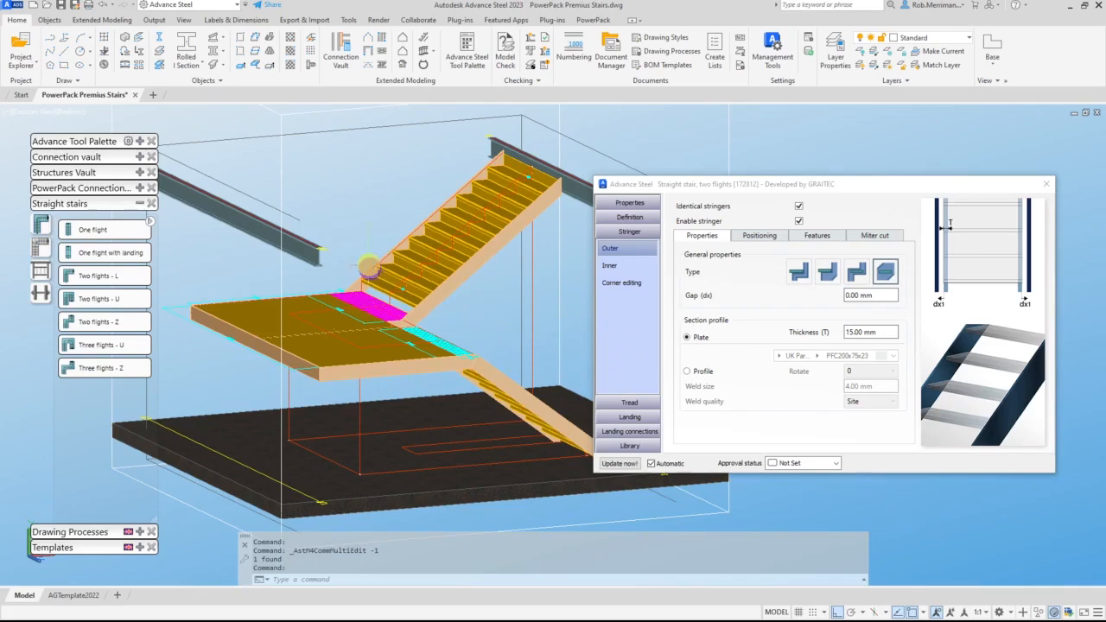
scroll(362, 272, "up", 5)
scroll(370, 375, "down", 5)
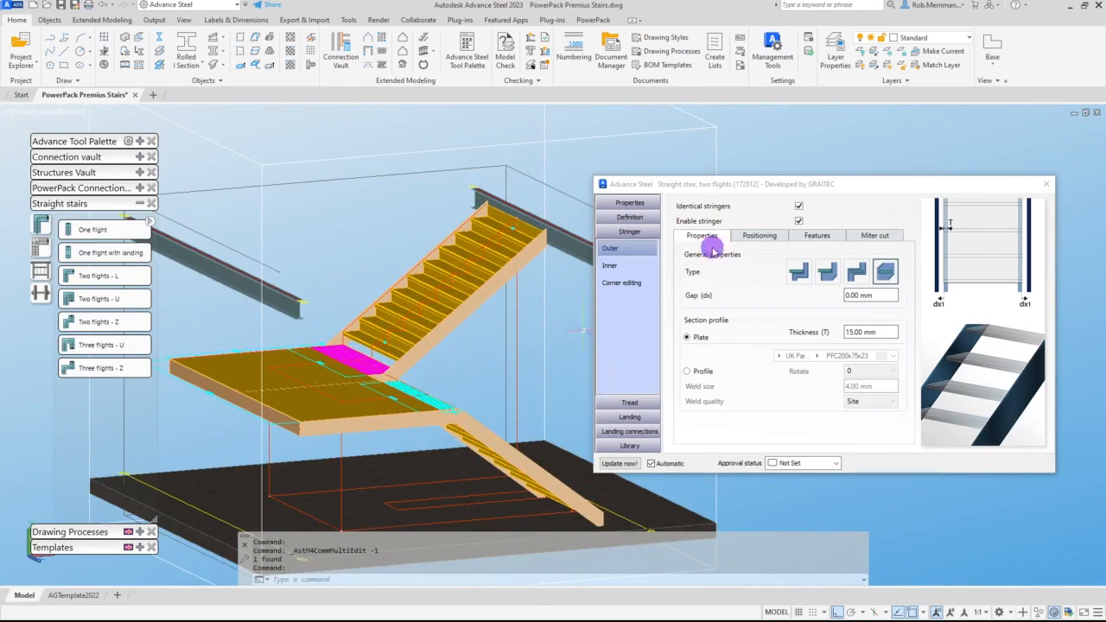
Step: Align the stringer plates on Top relative to the treads and set their total width to 220 mm
left_click(755, 237)
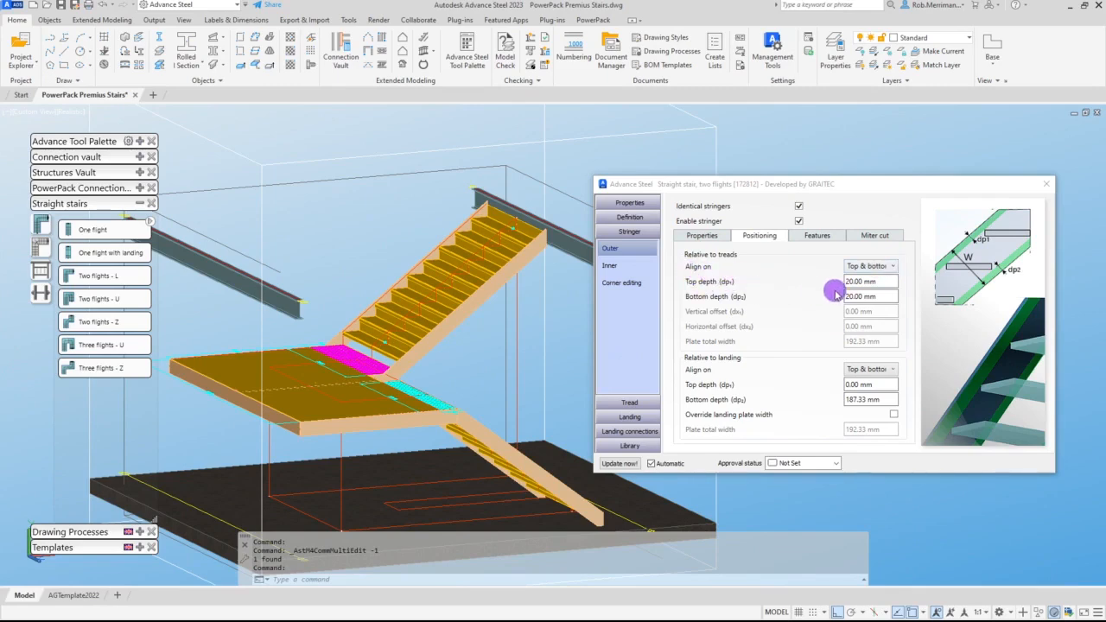
double_click(864, 281)
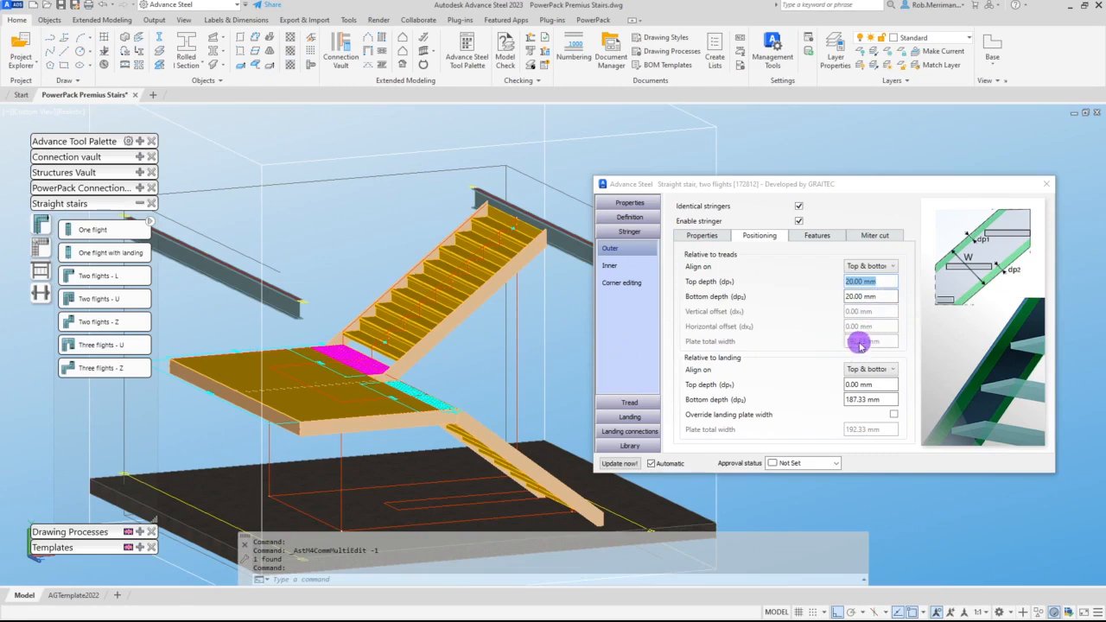
left_click(881, 268)
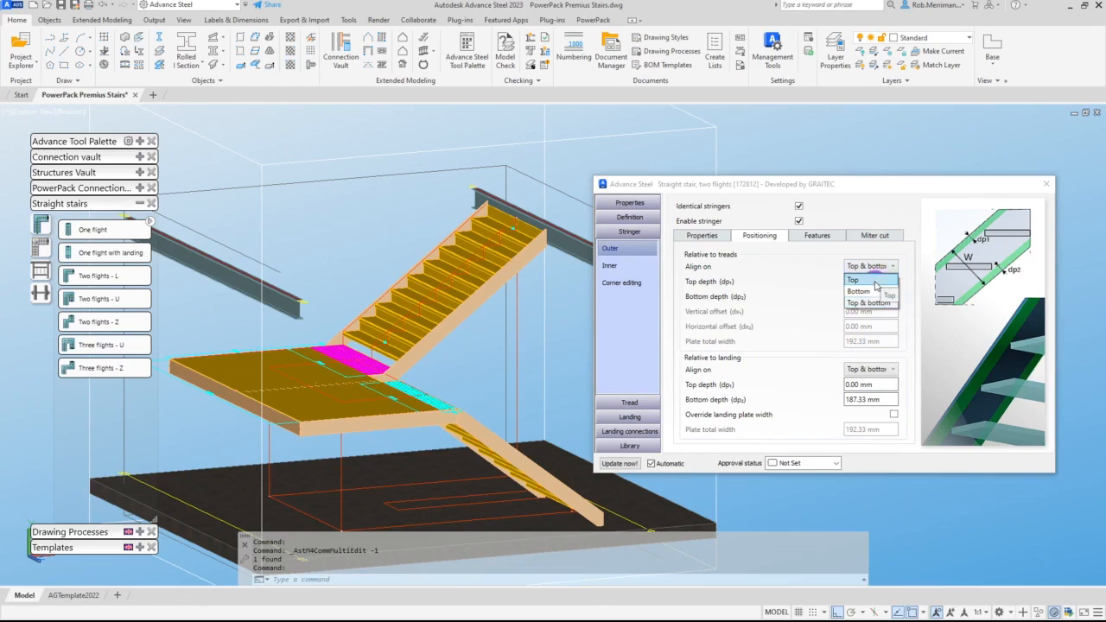
left_click(852, 279)
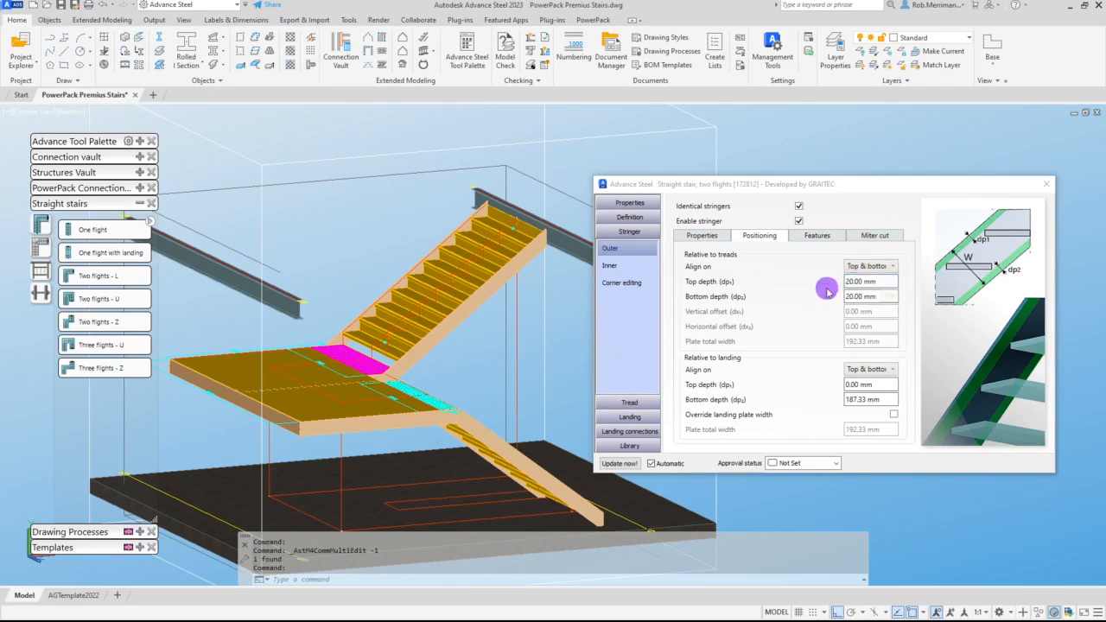
double_click(860, 282)
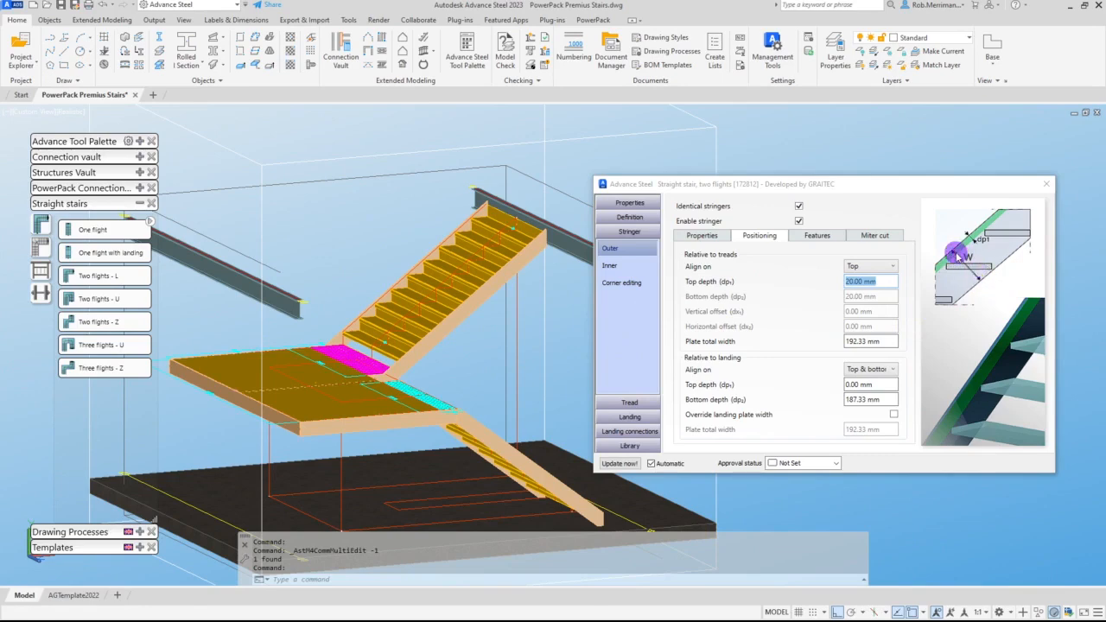
left_click(887, 341)
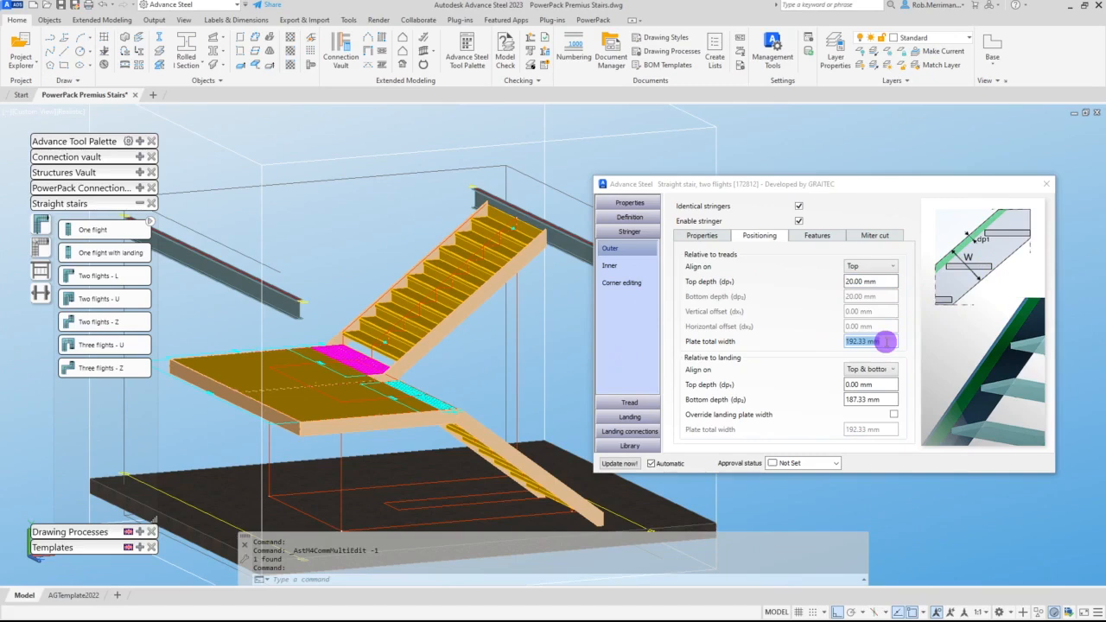
type("220")
key("Return")
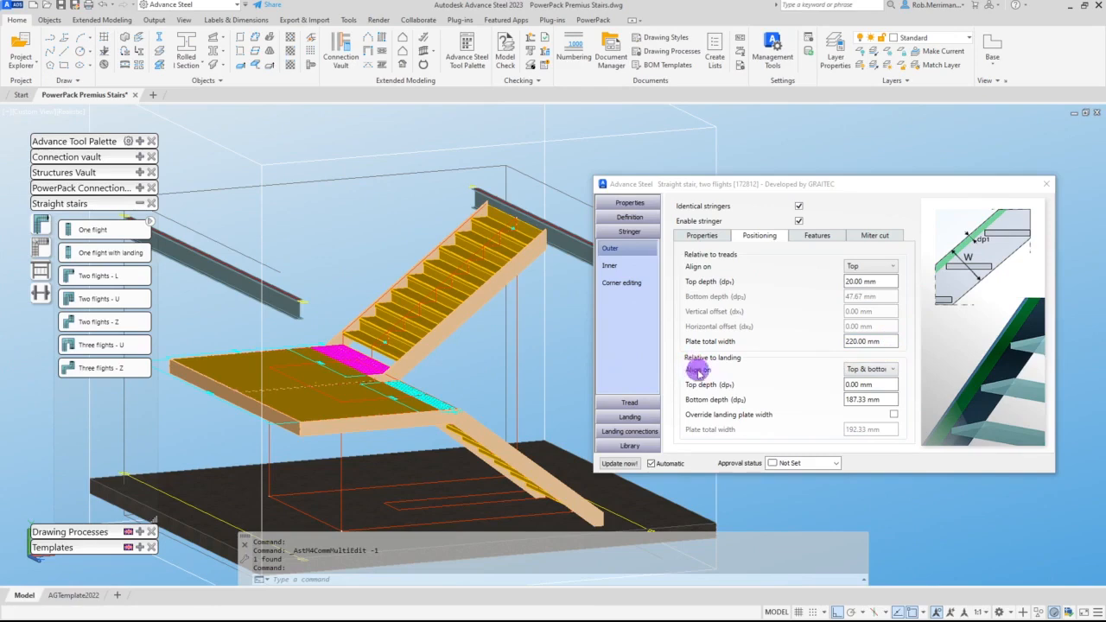
Step: Align the stringers on Top relative to the landing with a top depth of 20 mm
left_click(868, 370)
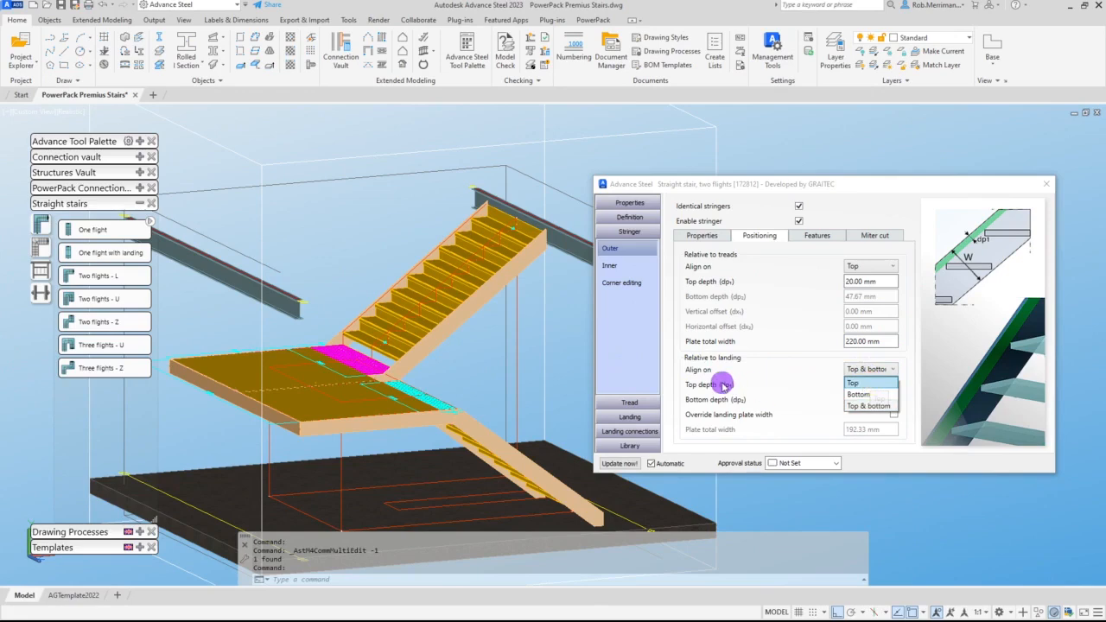
left_click(784, 389)
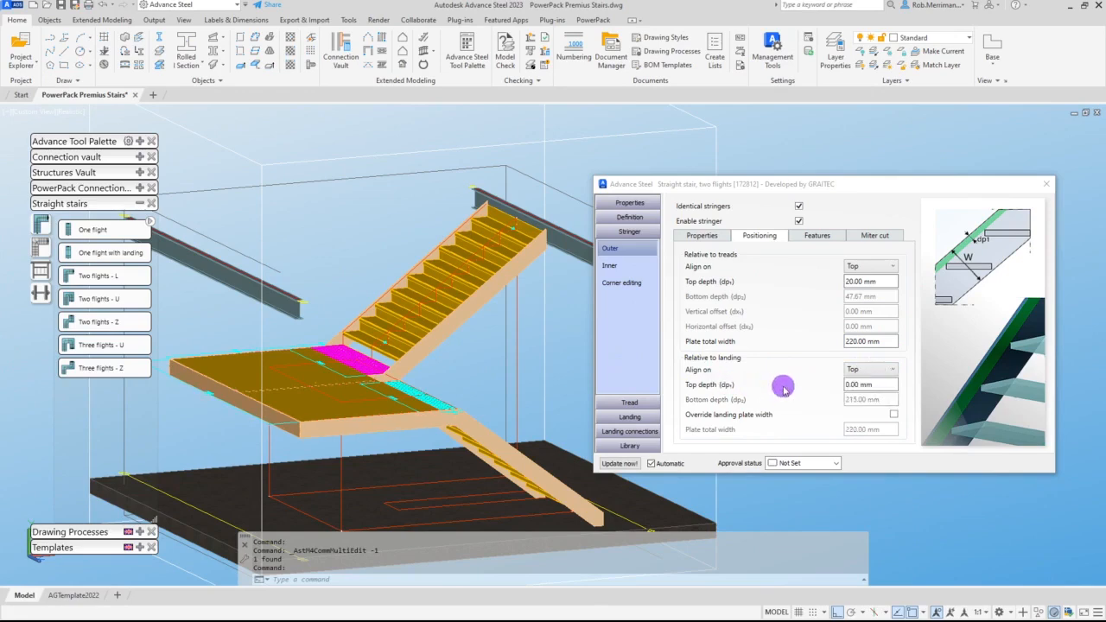
double_click(864, 385)
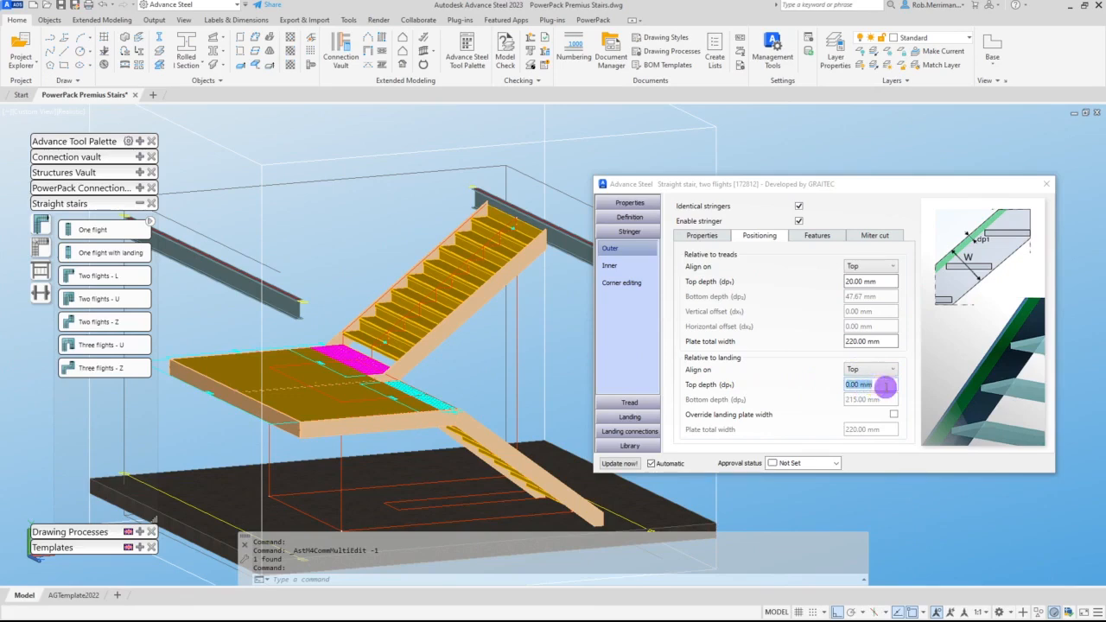
type("20")
key("Return")
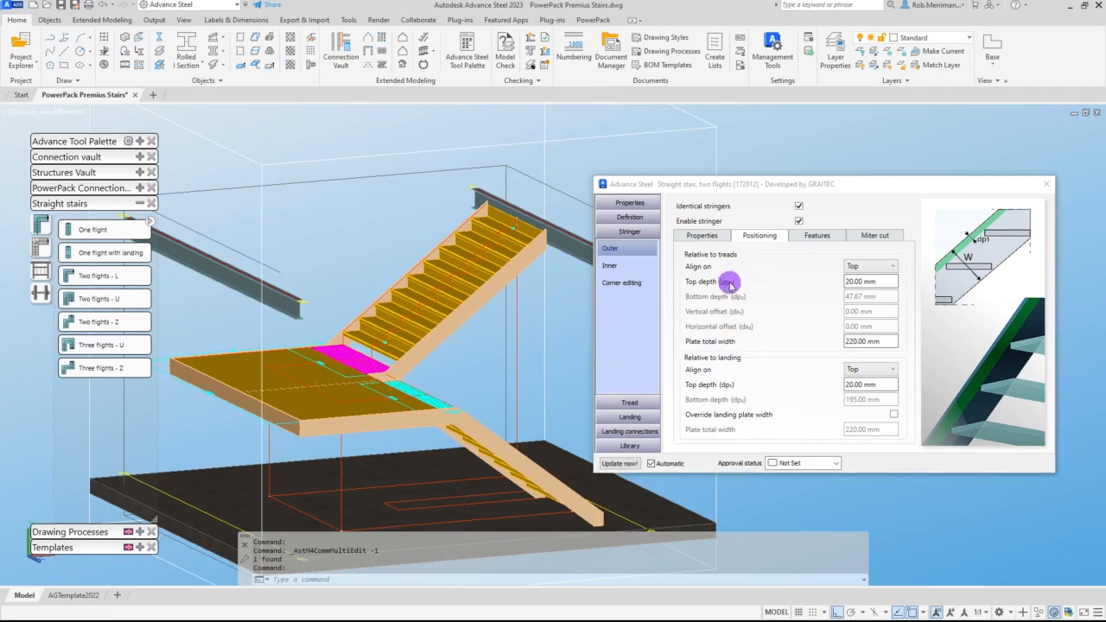
double_click(856, 342)
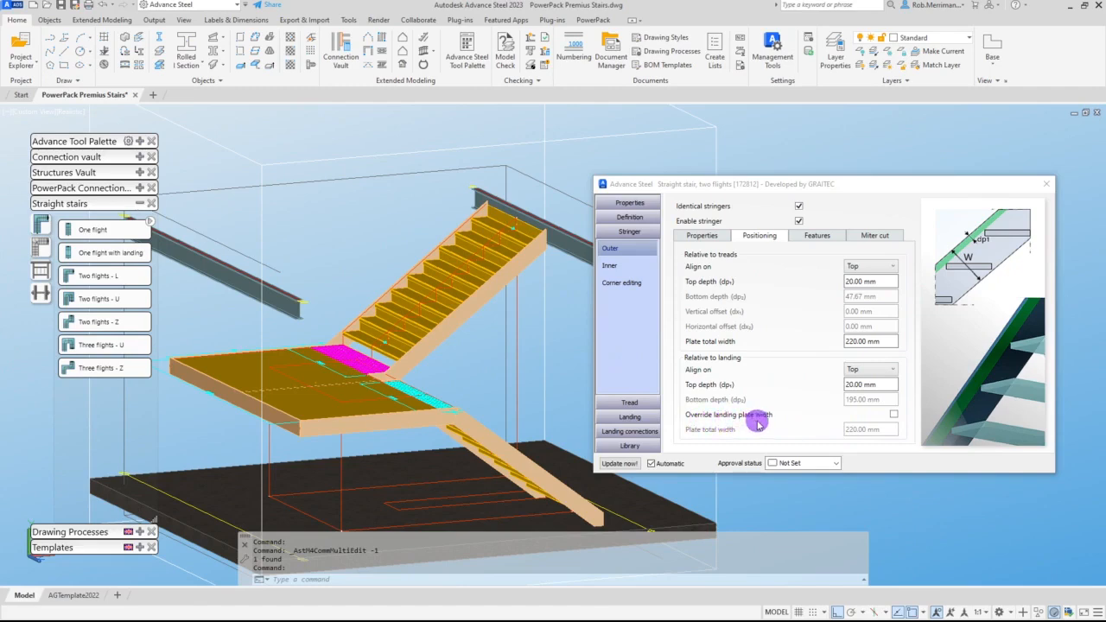
Step: Examine both ends of the stair's stringers and the cut types offered for the stringers' top end
scroll(464, 347, "down", 3)
middle_click_drag(512, 372, 395, 388, "shift")
scroll(474, 446, "up", 3)
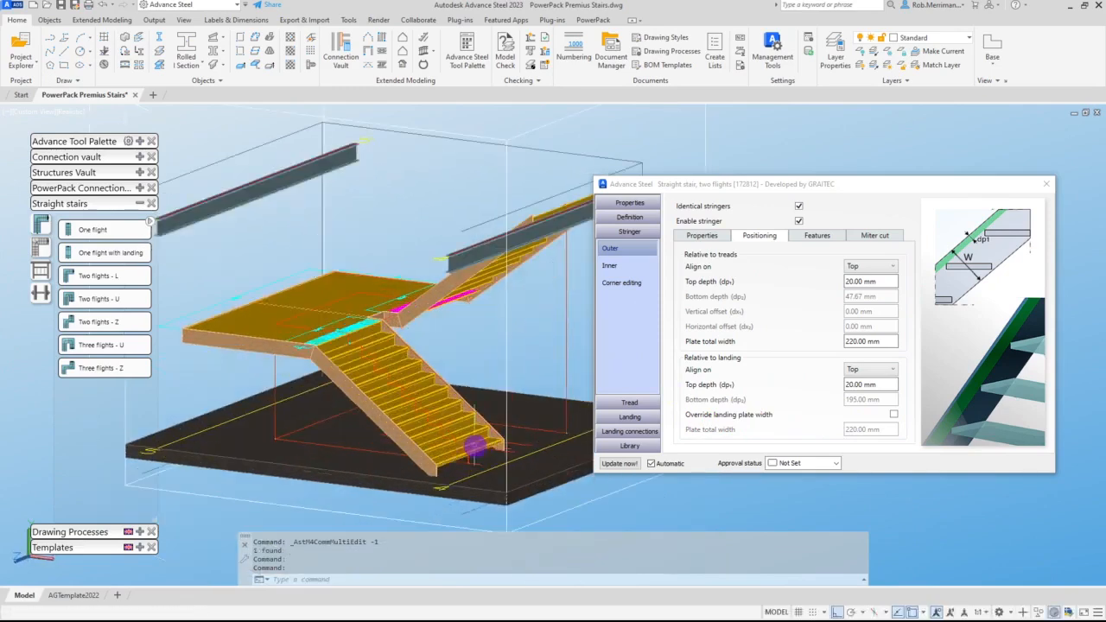
left_click(814, 237)
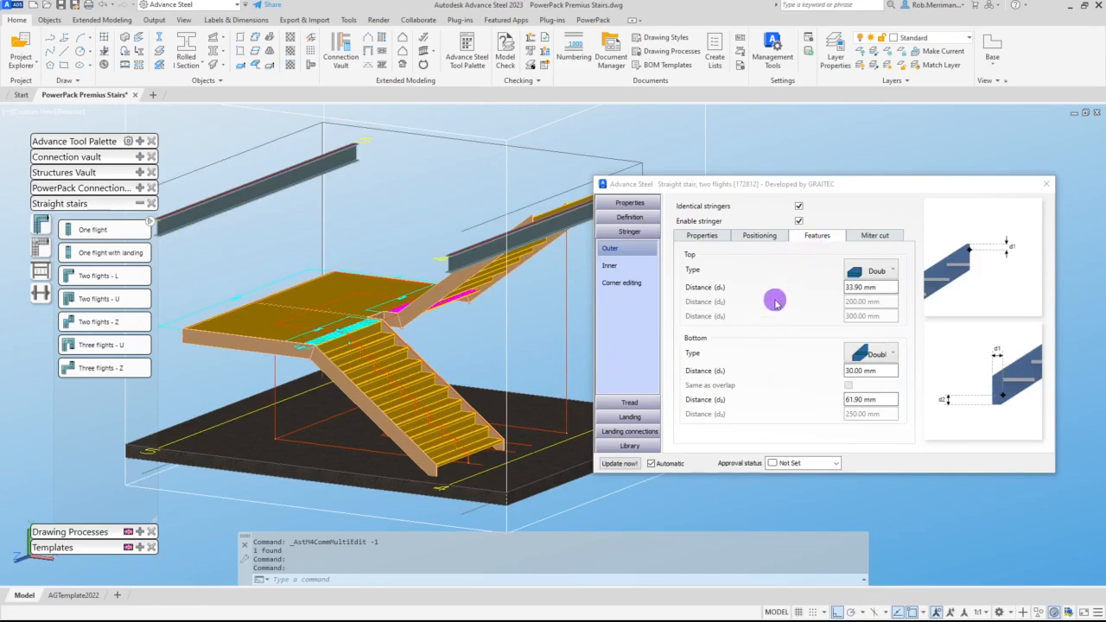
scroll(452, 328, "down", 3)
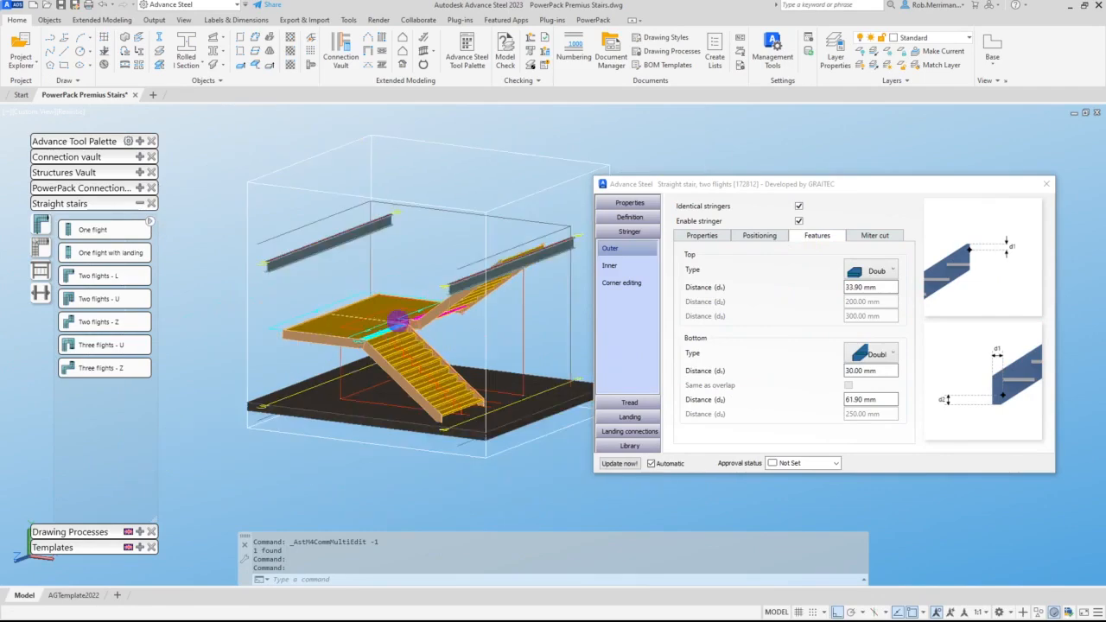
middle_click_drag(399, 322, 506, 239, "shift")
scroll(469, 239, "up", 5)
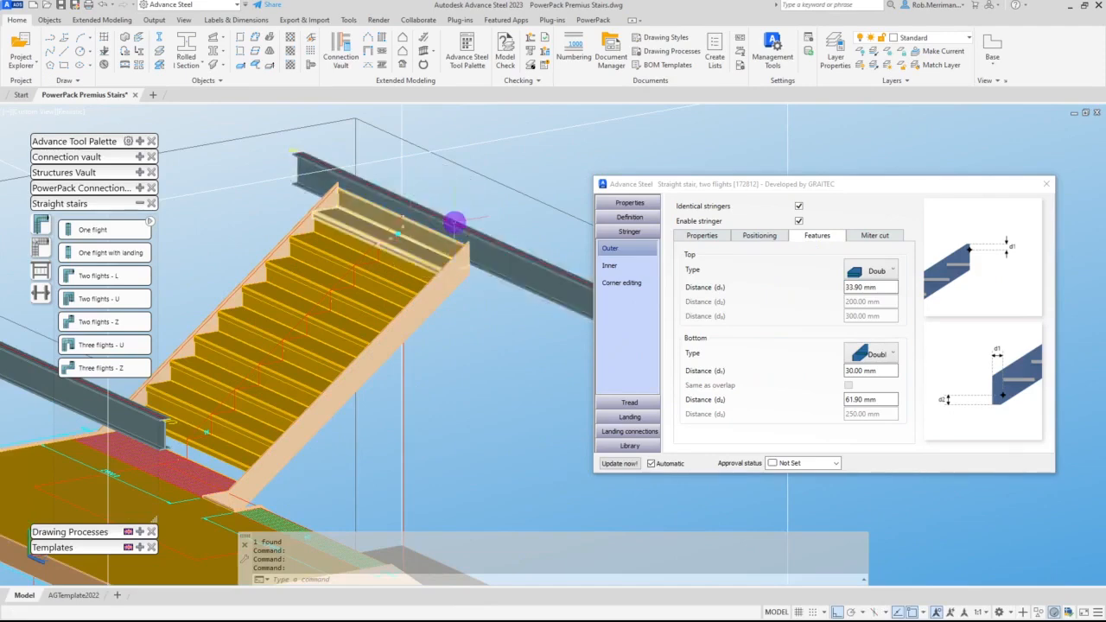
left_click(873, 271)
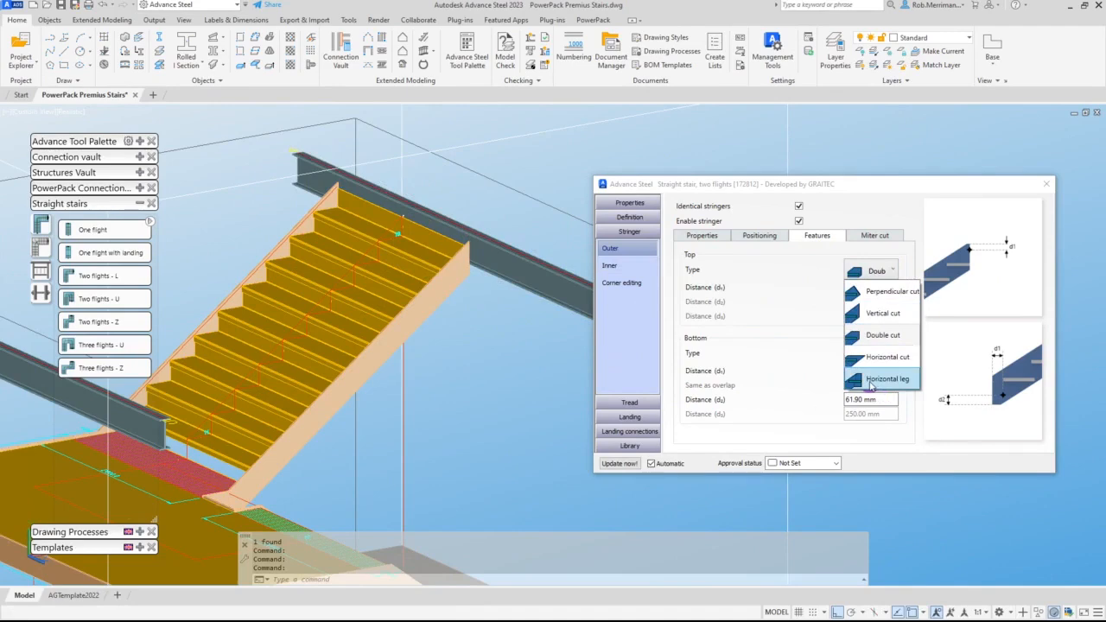
left_click(525, 391)
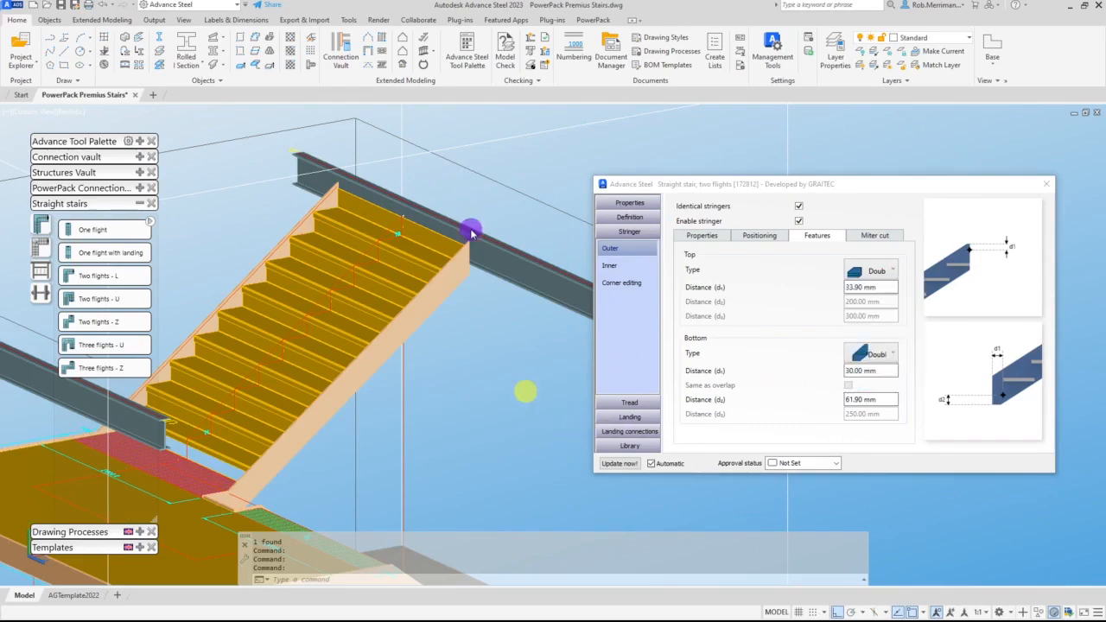
Step: Change the stringers' bottom end type to Vertical leg and inspect the foot of the lower flight
scroll(465, 221, "down", 5)
scroll(489, 367, "up", 4)
middle_click_drag(517, 340, 399, 300, "shift")
scroll(403, 321, "down", 3)
scroll(442, 494, "up", 5)
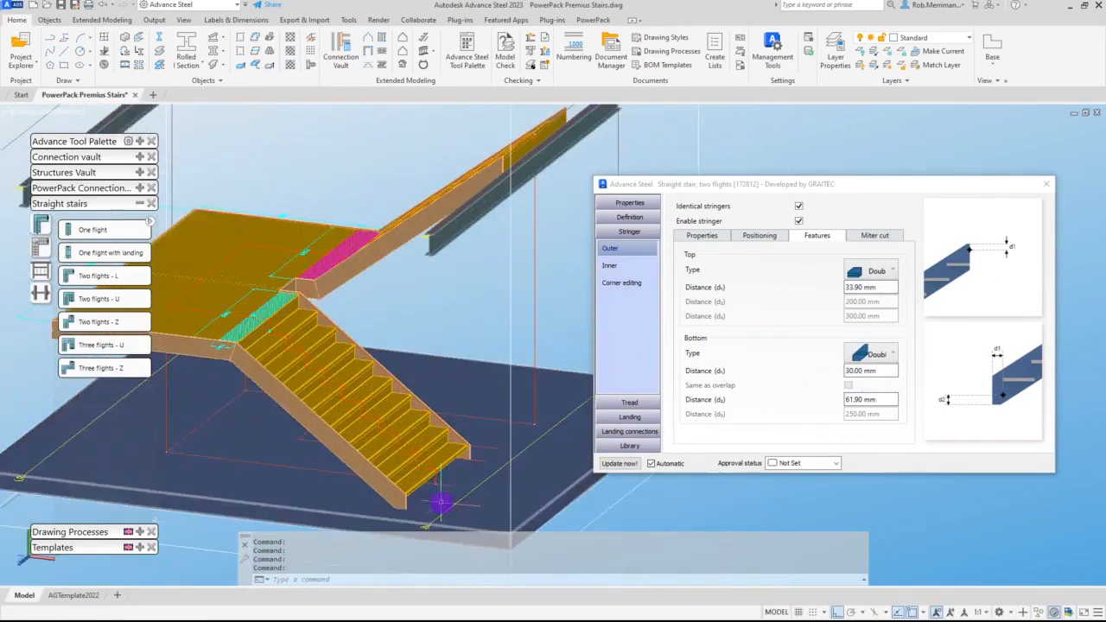
left_click(874, 354)
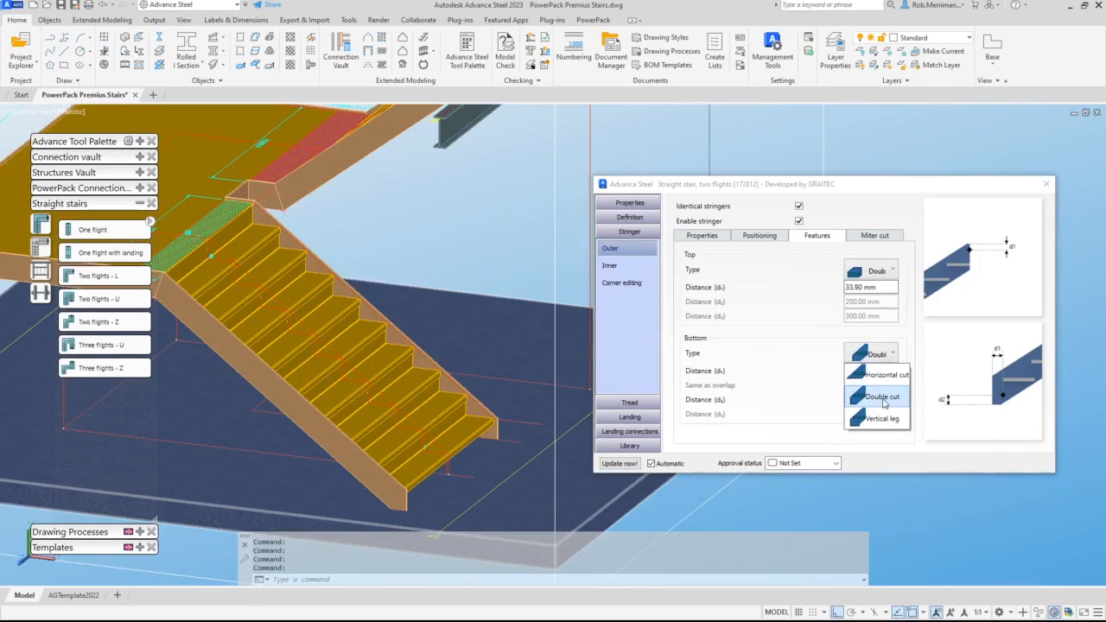
left_click(875, 426)
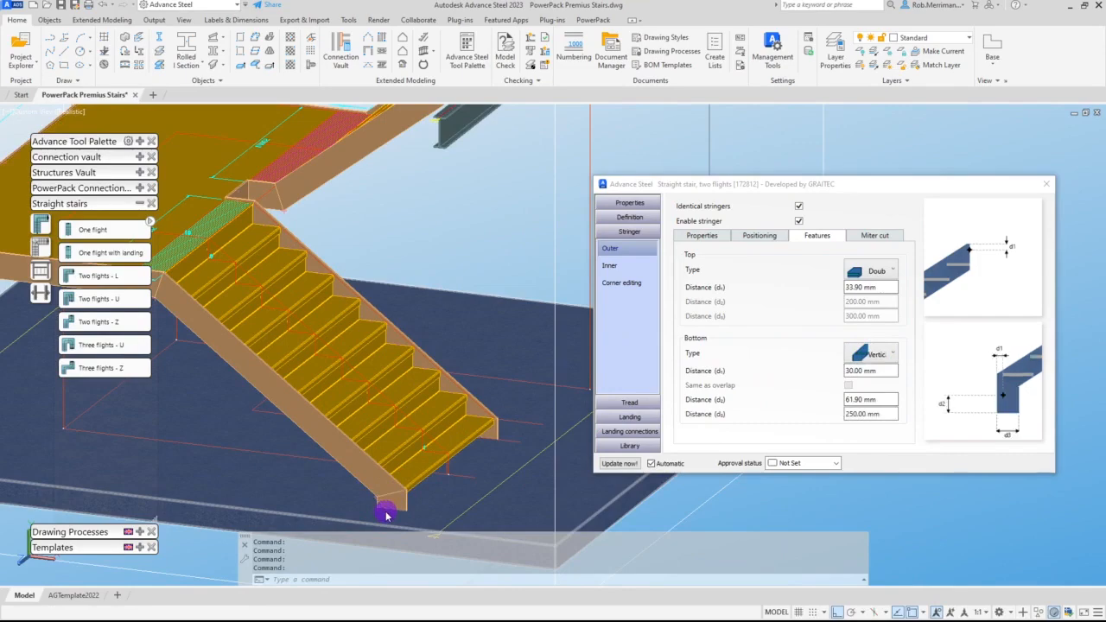
scroll(414, 489, "up", 3)
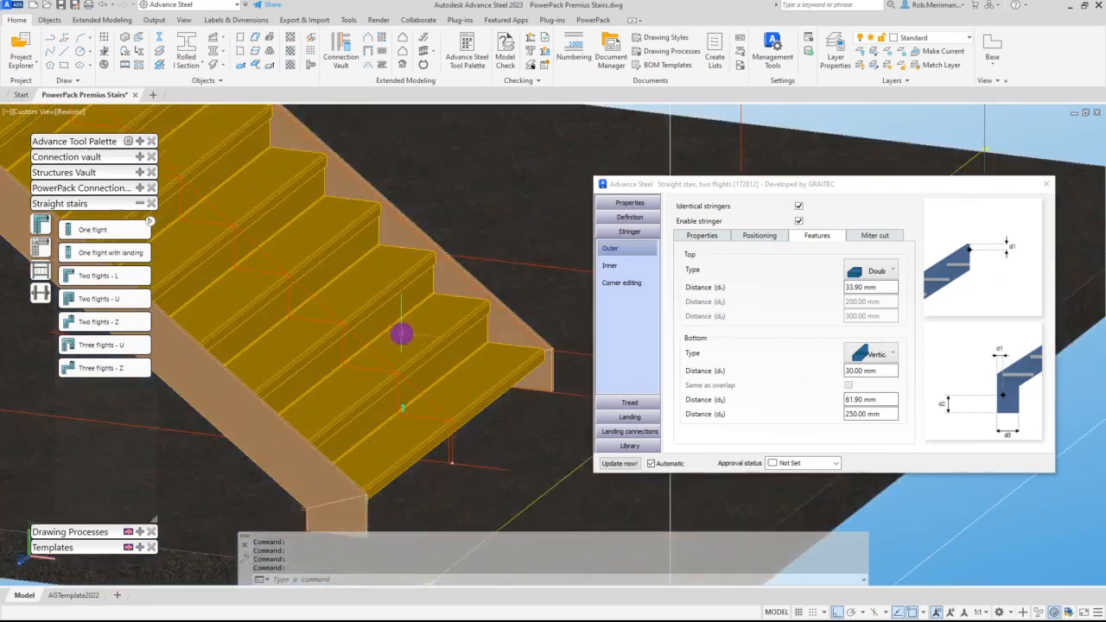
scroll(401, 334, "down", 2)
scroll(353, 468, "up", 3)
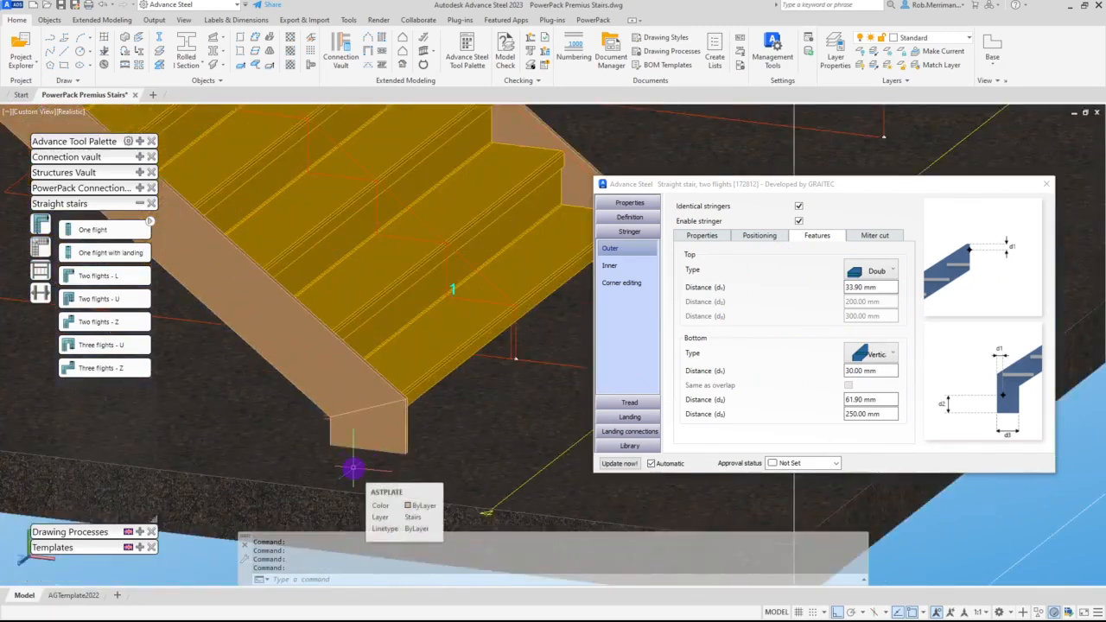
Step: Set distance d1 of the stringers' bottom vertical leg to 20 mm
left_click(876, 373)
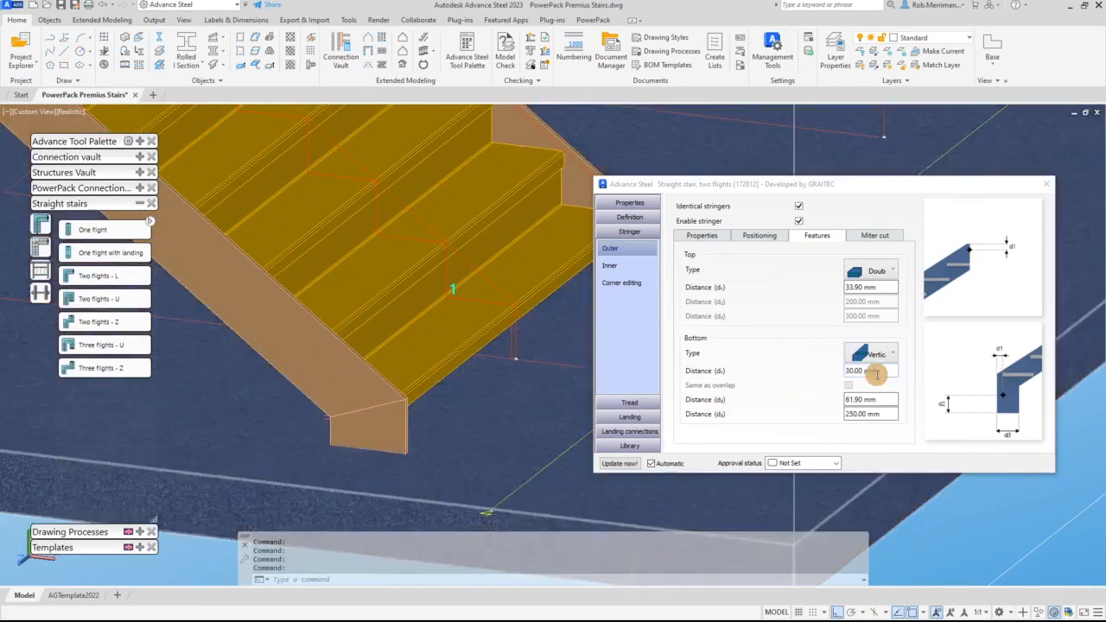
double_click(876, 374)
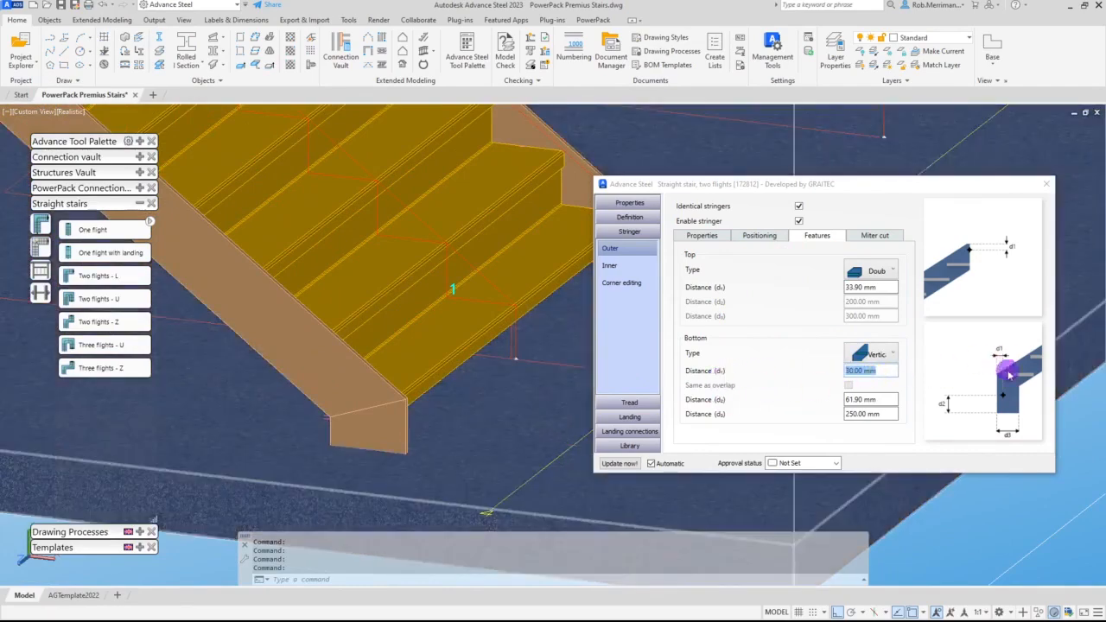
left_click(881, 372)
left_click_drag(887, 371, 795, 373)
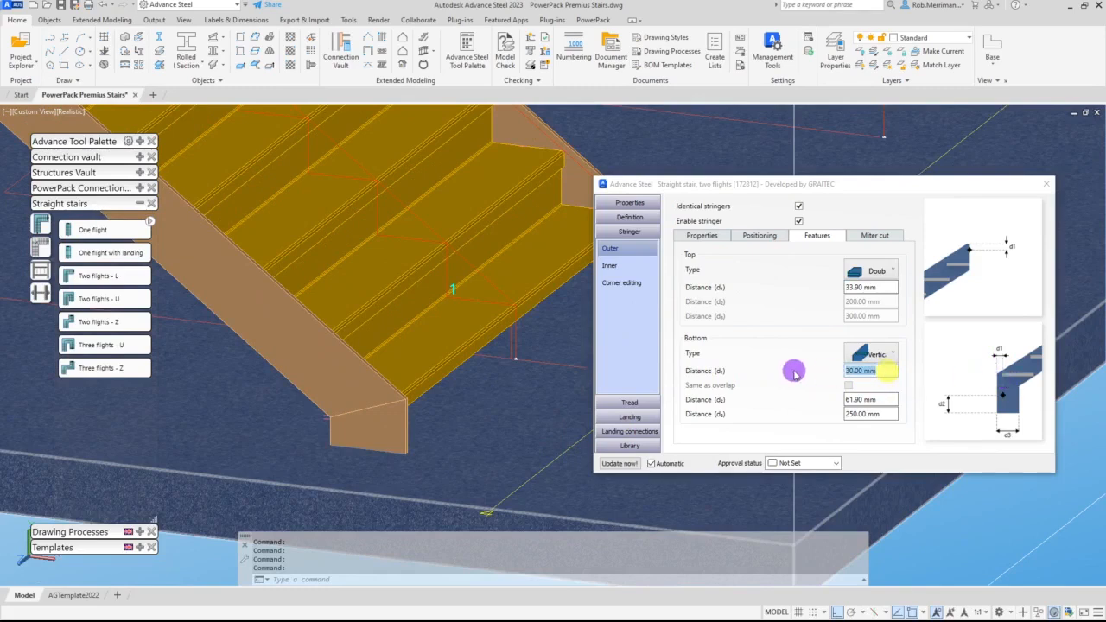
type("20")
key("Return")
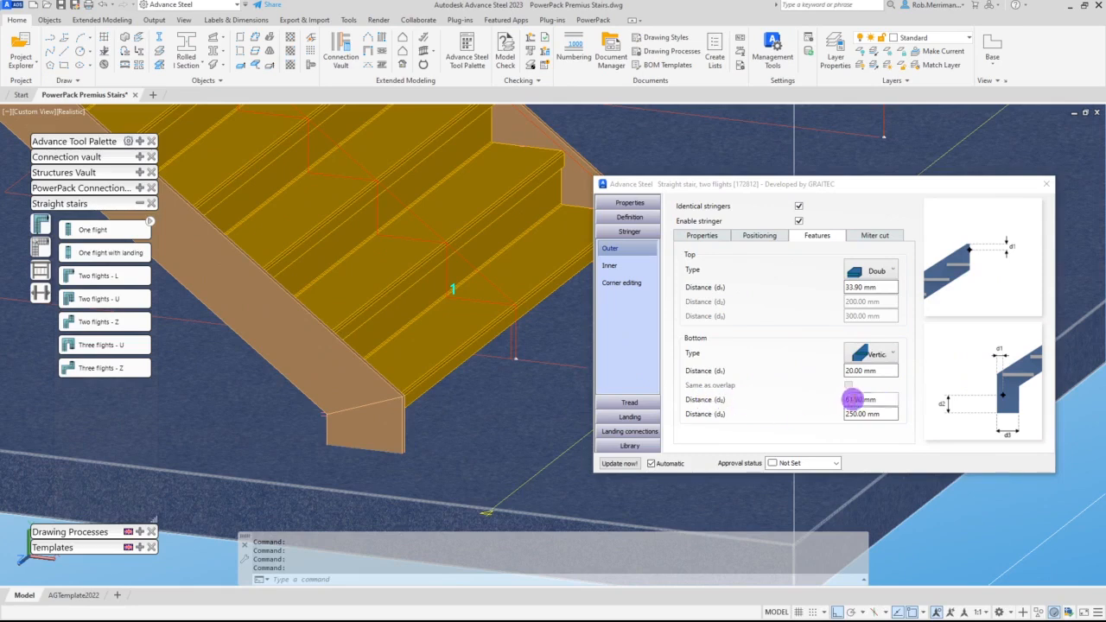
Step: Set distance d2 of the stringers' bottom vertical leg to 0 mm
middle_click_drag(466, 412, 415, 402)
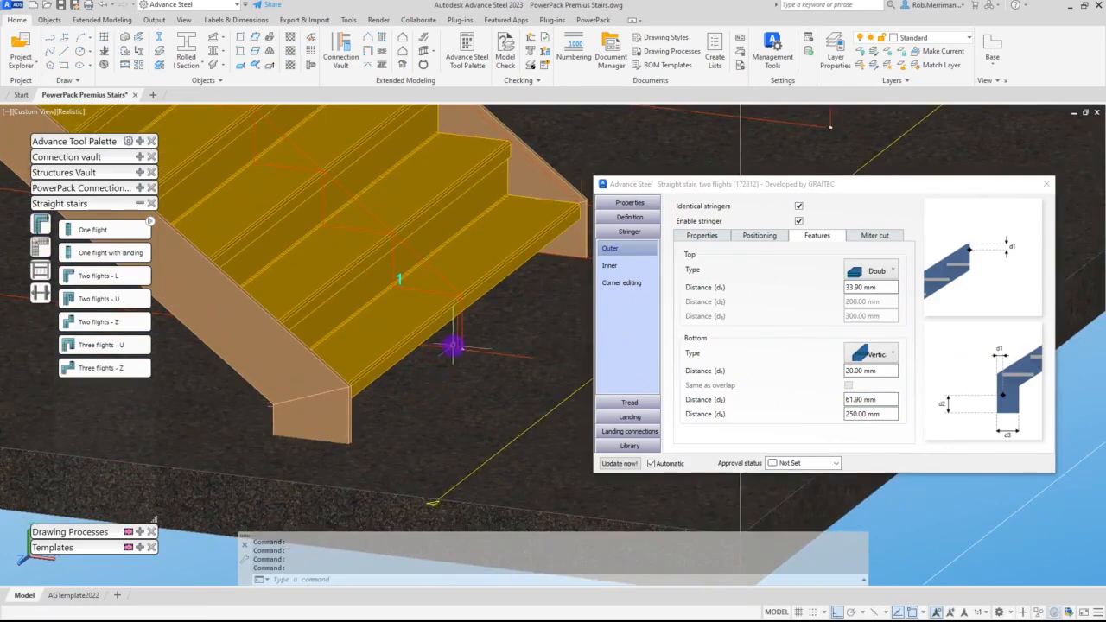
left_click_drag(849, 390, 879, 399)
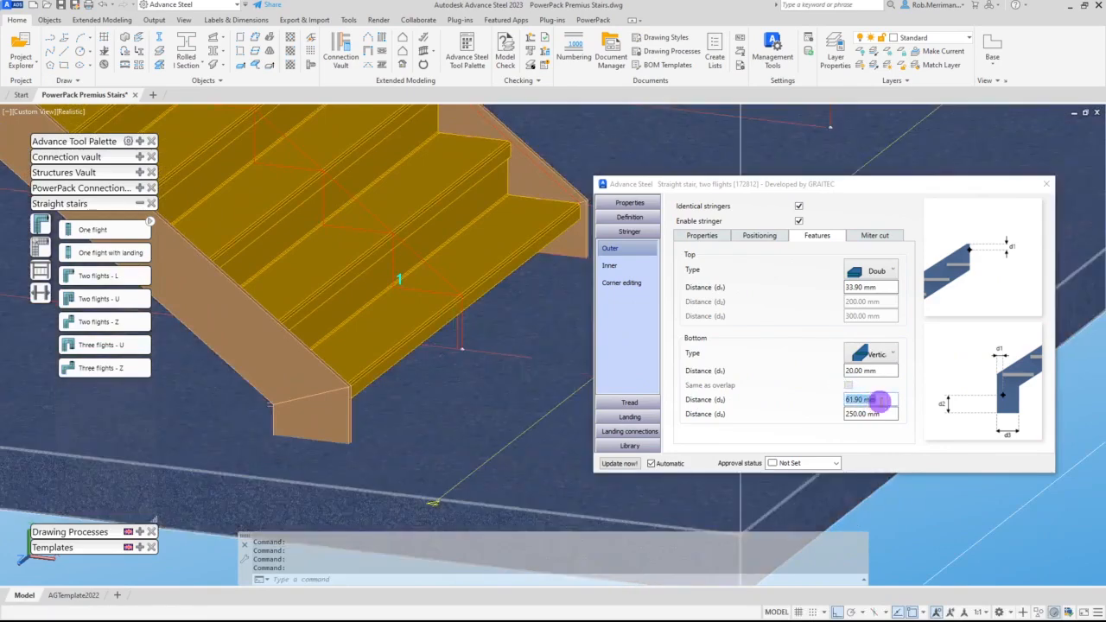
type("0")
key("Return")
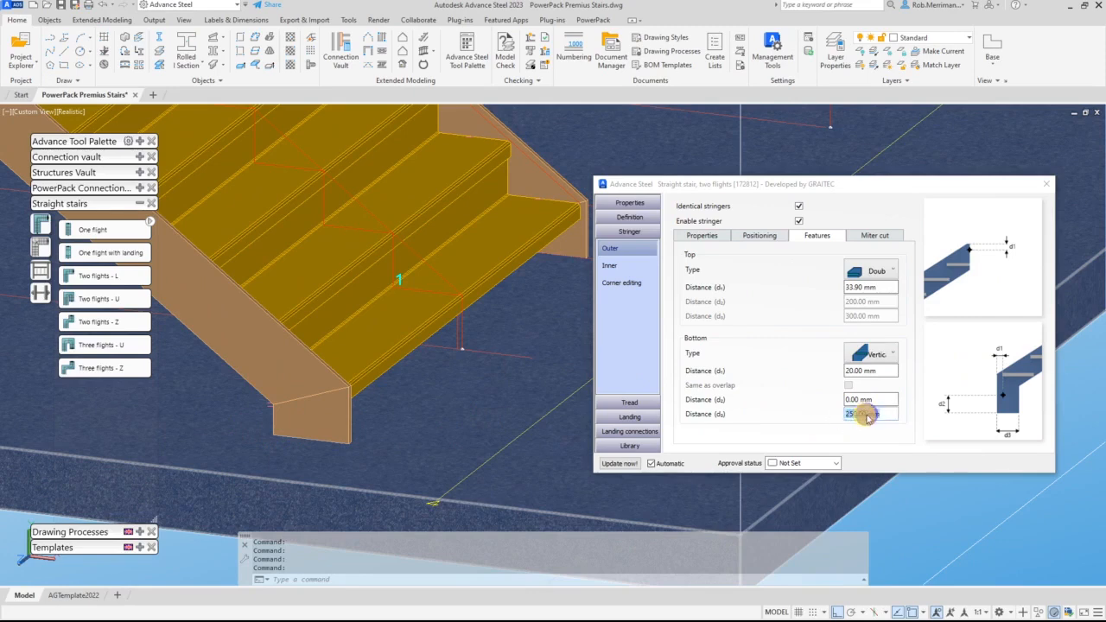
Step: Set distance d3 of the stringers' bottom vertical leg to 220 mm
left_click_drag(860, 414, 835, 414)
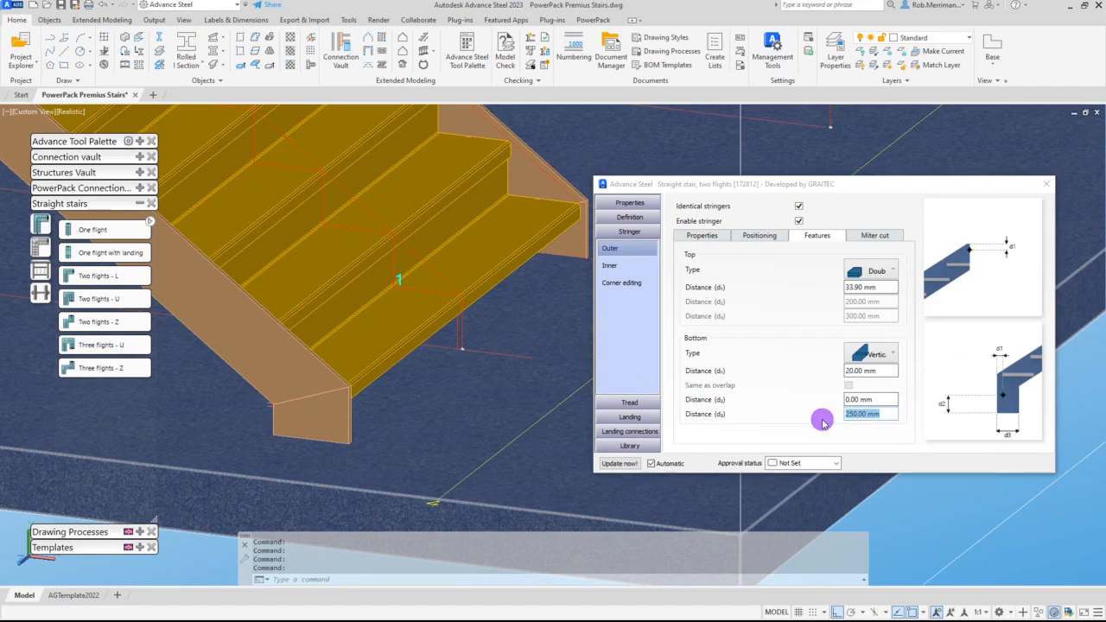
type("202")
key("BackSpace")
key("BackSpace")
type("20")
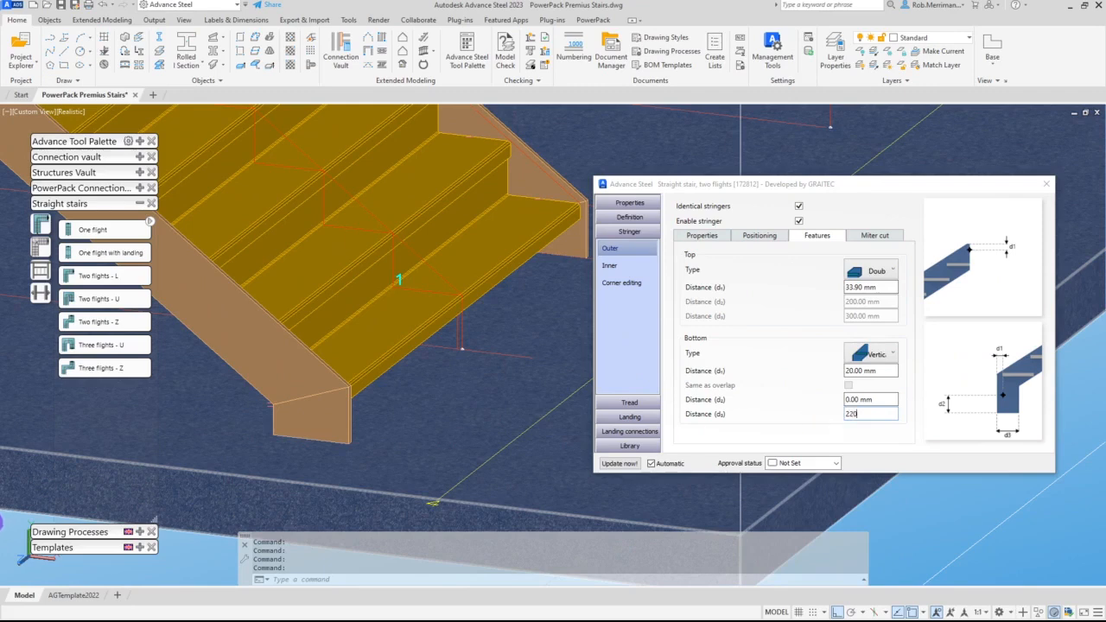
key("Return")
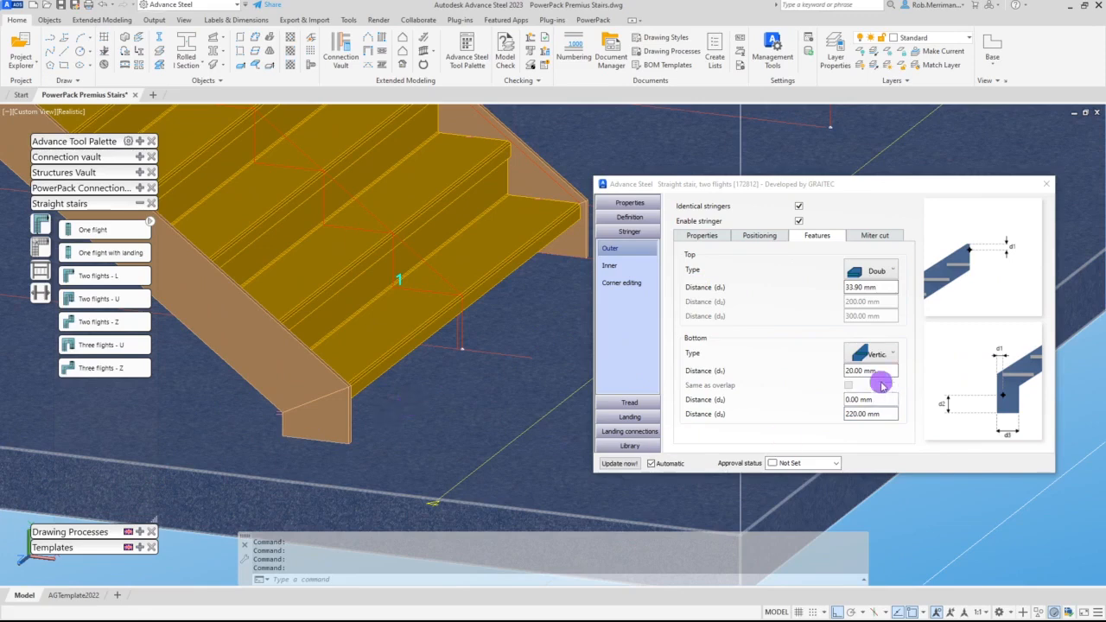
Step: Examine the outer stringer's miter cut options for all flights and individually for Flight 1 and Flight 2
left_click(881, 240)
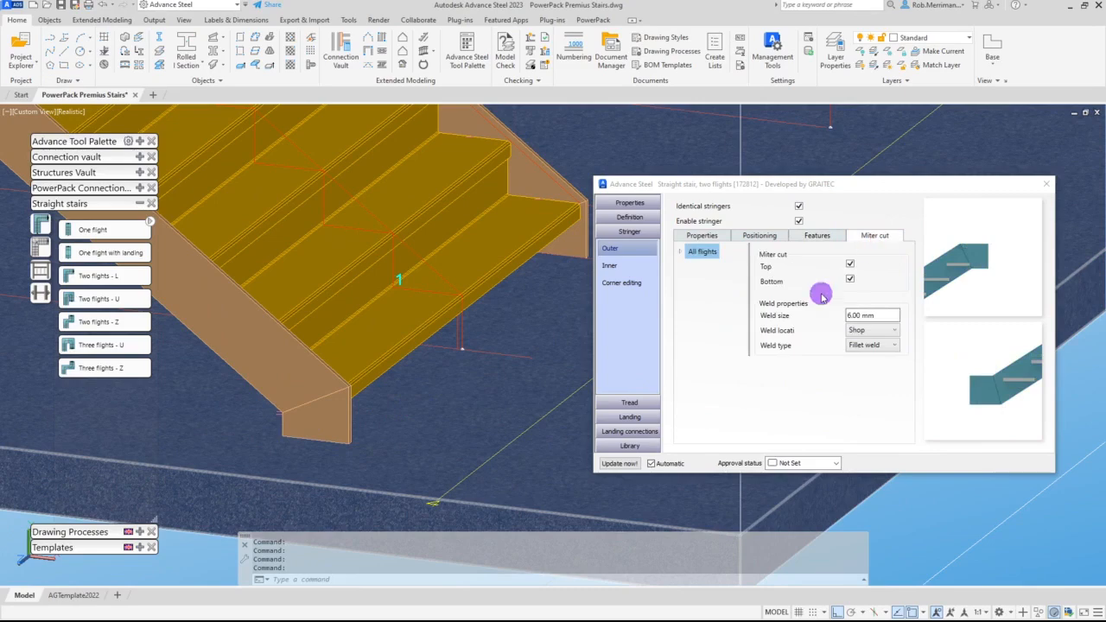
scroll(476, 444, "down", 5)
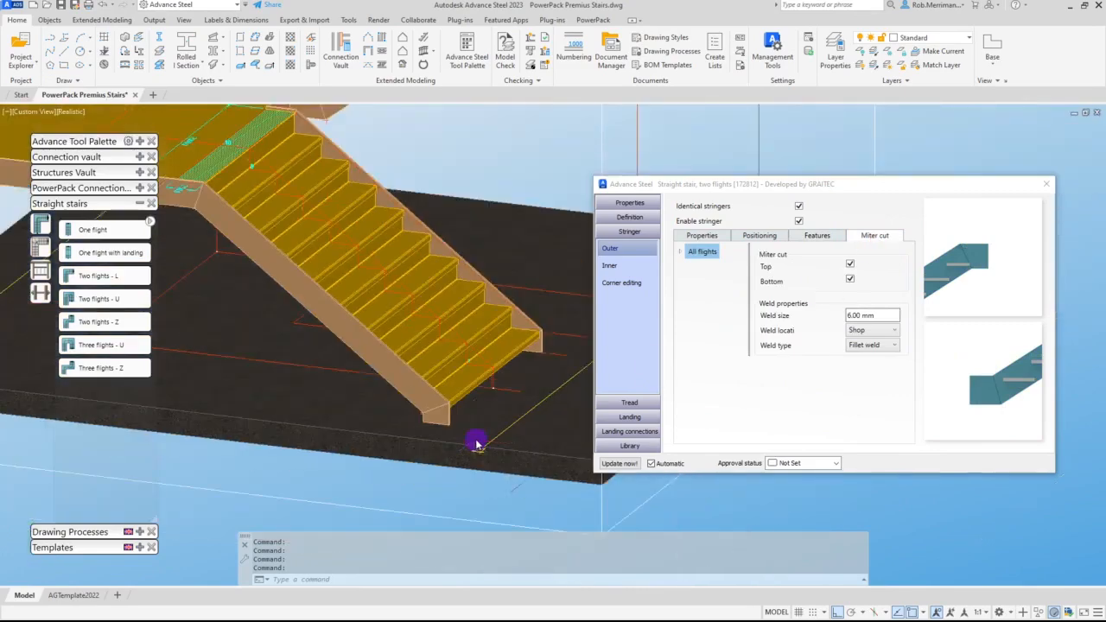
scroll(476, 444, "down", 2)
left_click(679, 253)
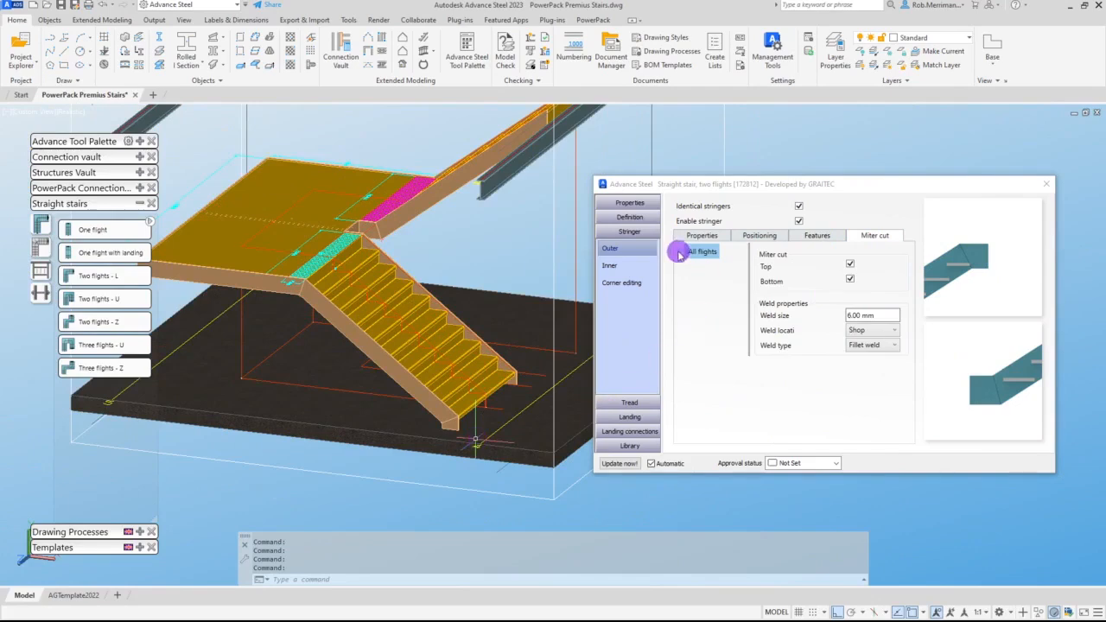
left_click(679, 253)
left_click(679, 253)
left_click(681, 255)
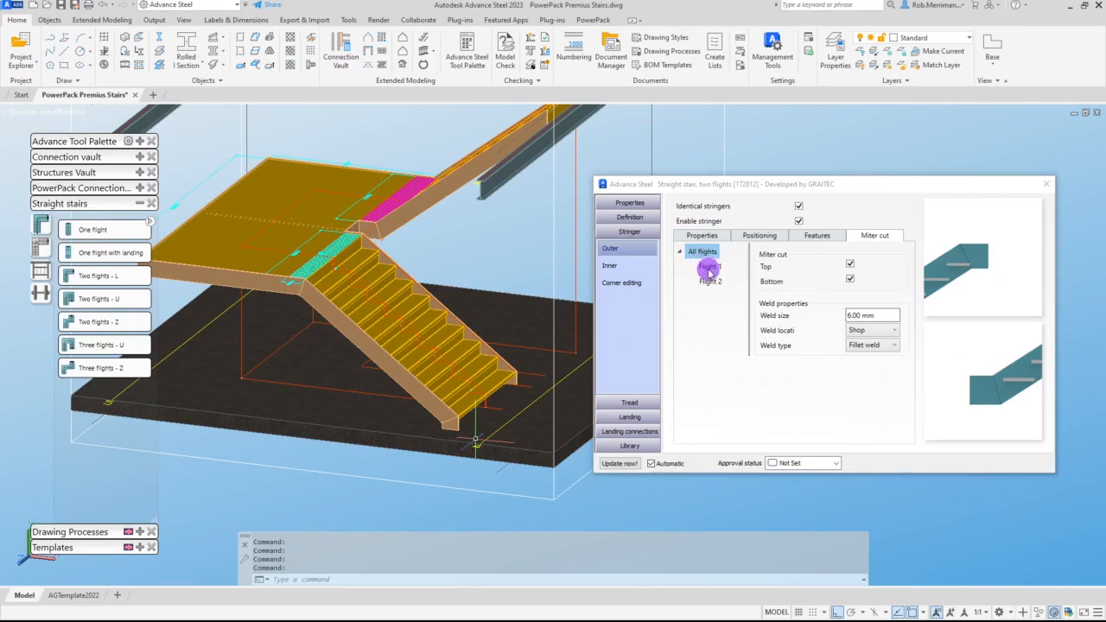
left_click(710, 267)
left_click(713, 282)
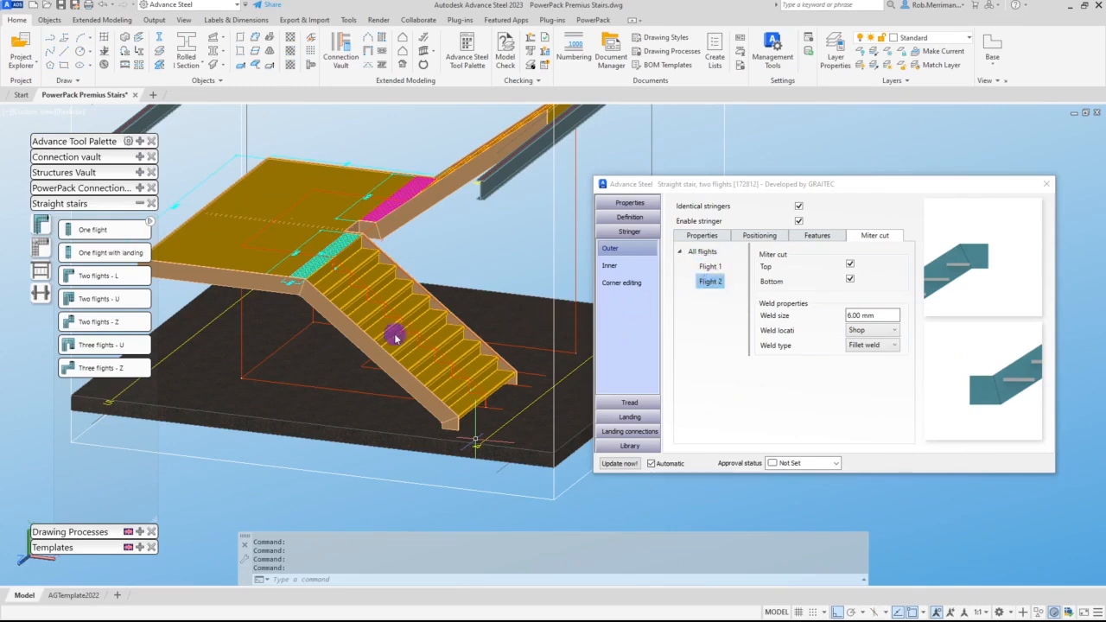
left_click(711, 267)
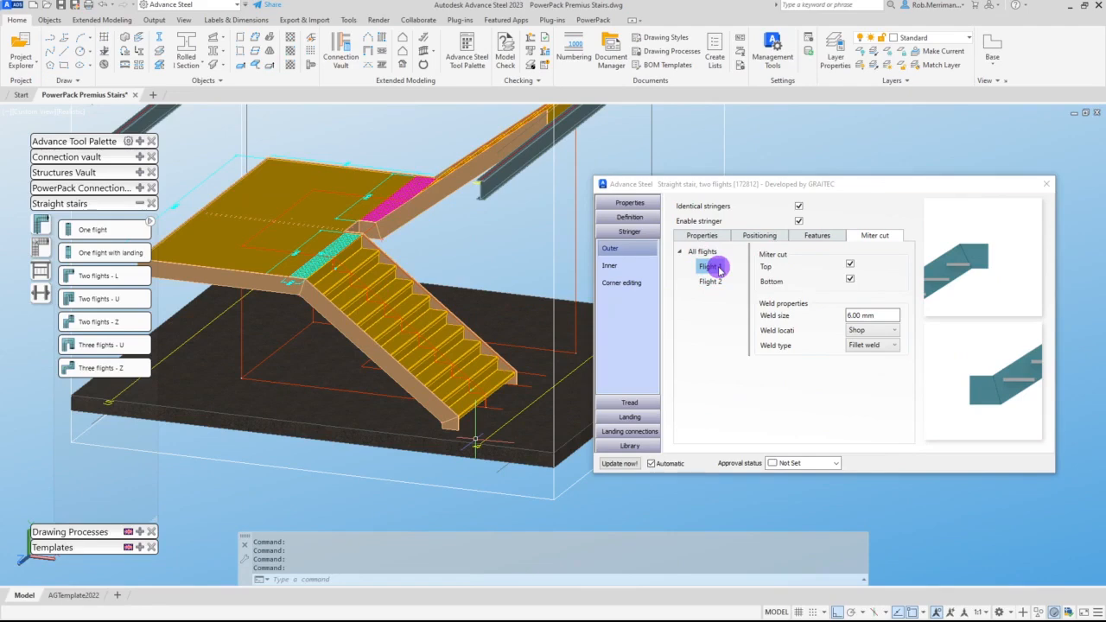
left_click(702, 253)
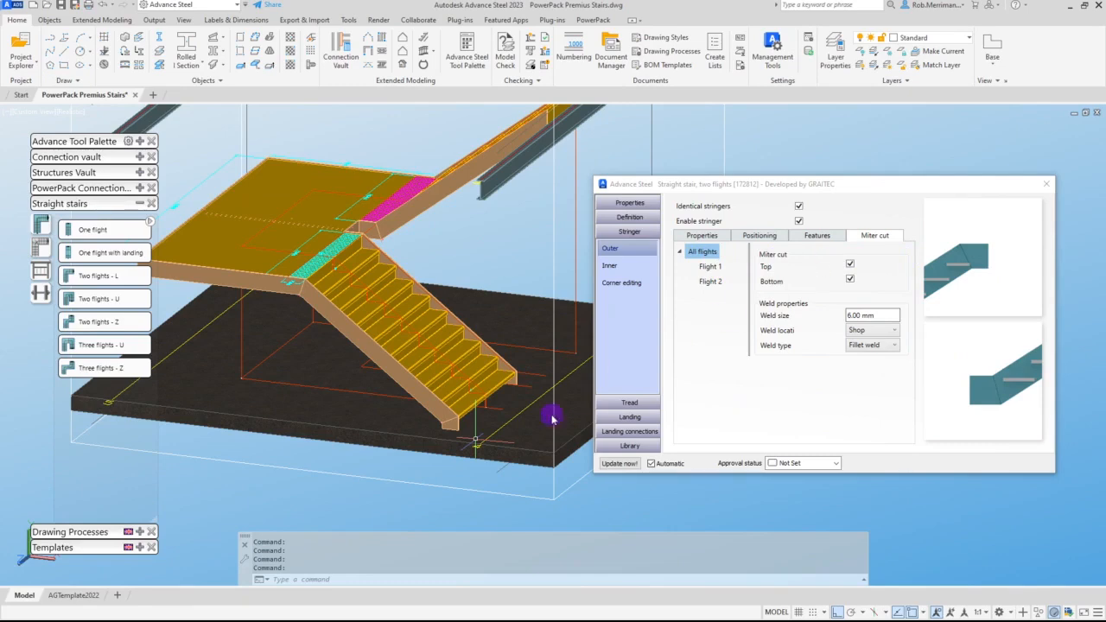
Step: Disable the bottom miter cut for all flights and inspect the stringer plates at the stair foot and landing
scroll(465, 432, "up", 5)
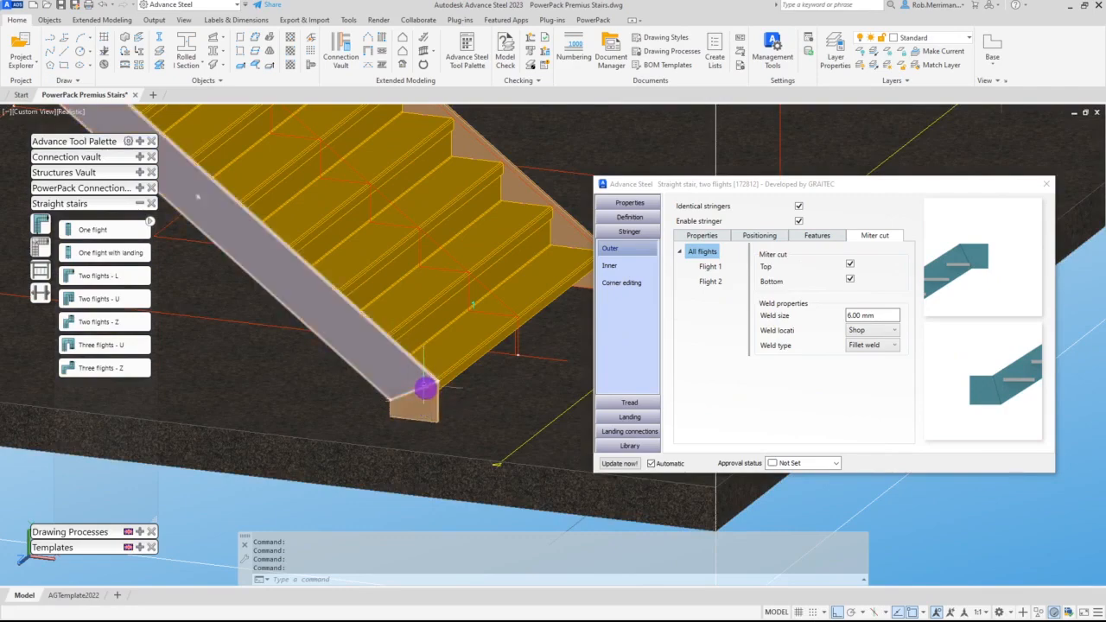
mouse_move(423, 388)
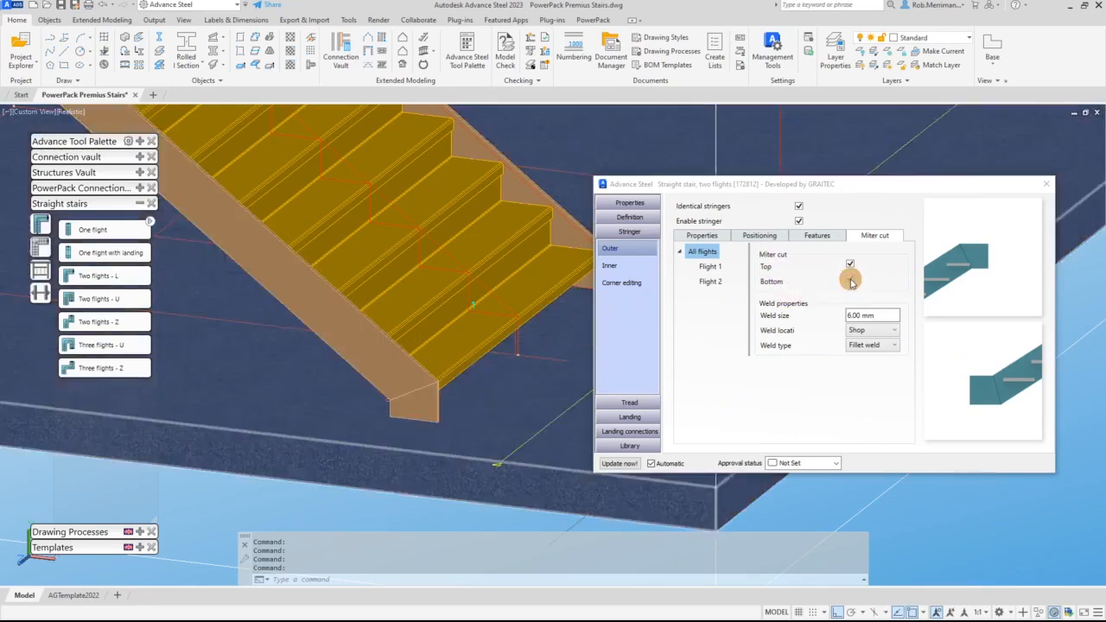
left_click(420, 390)
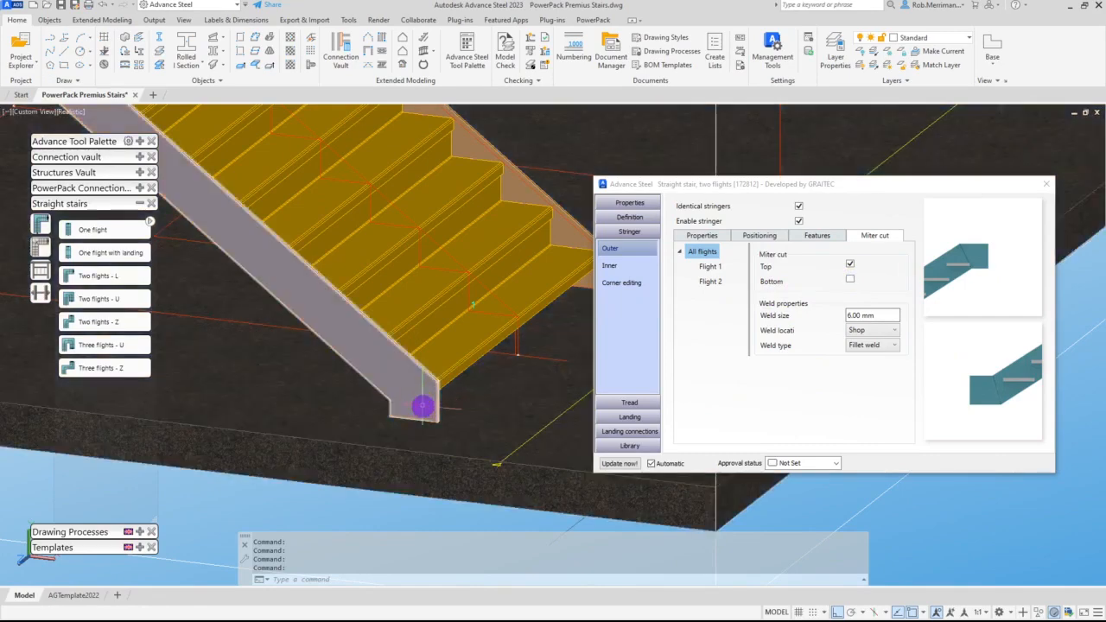
scroll(486, 421, "down", 5)
scroll(443, 267, "up", 5)
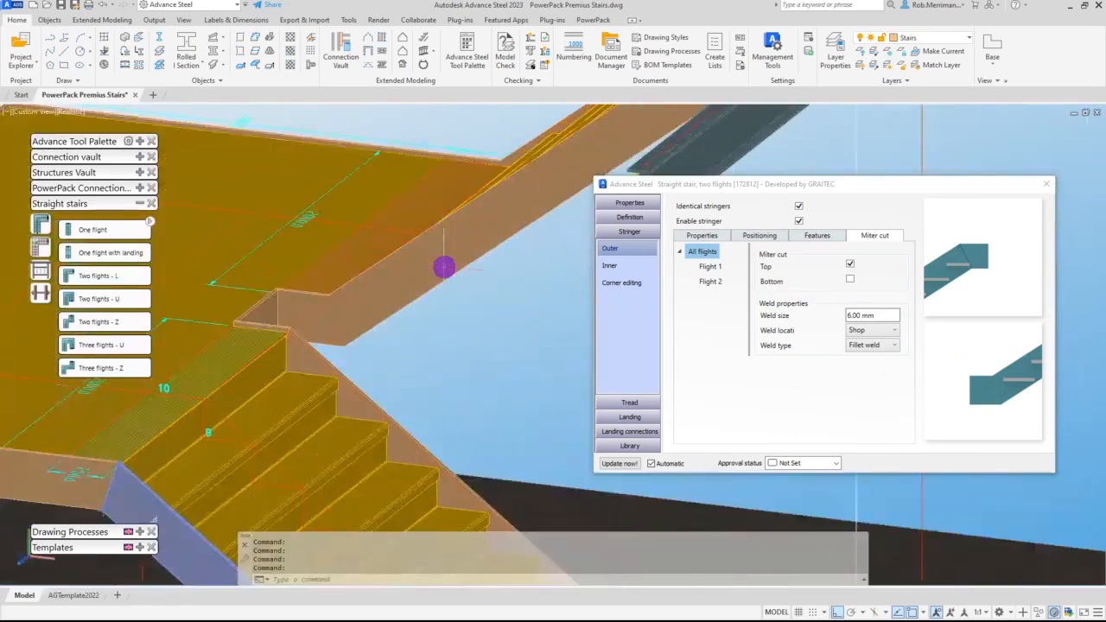
key("Escape")
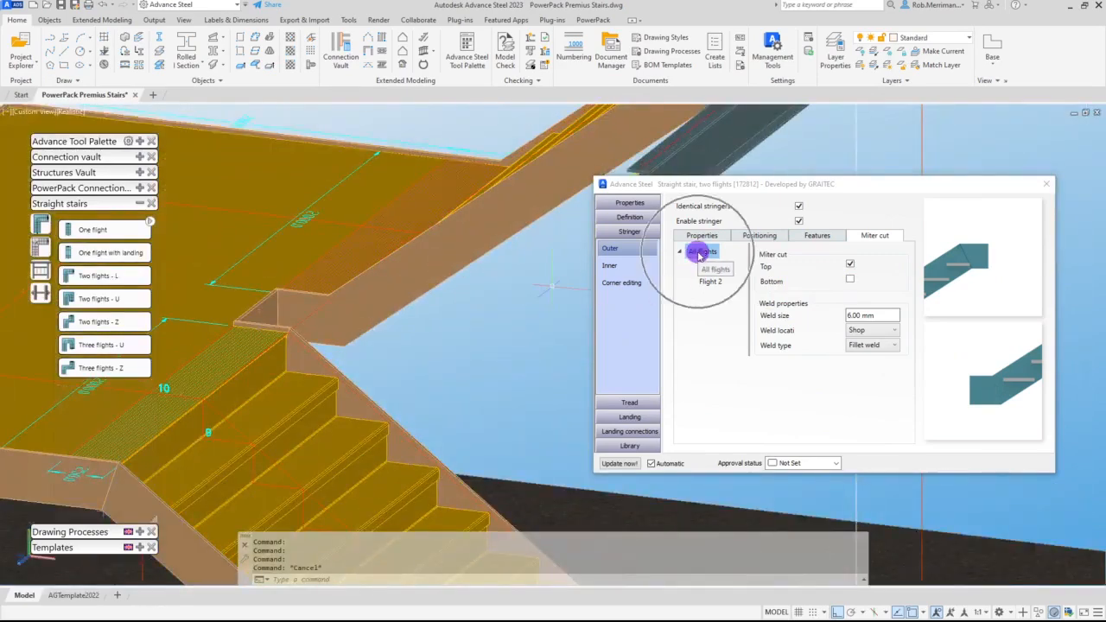
left_click(337, 306)
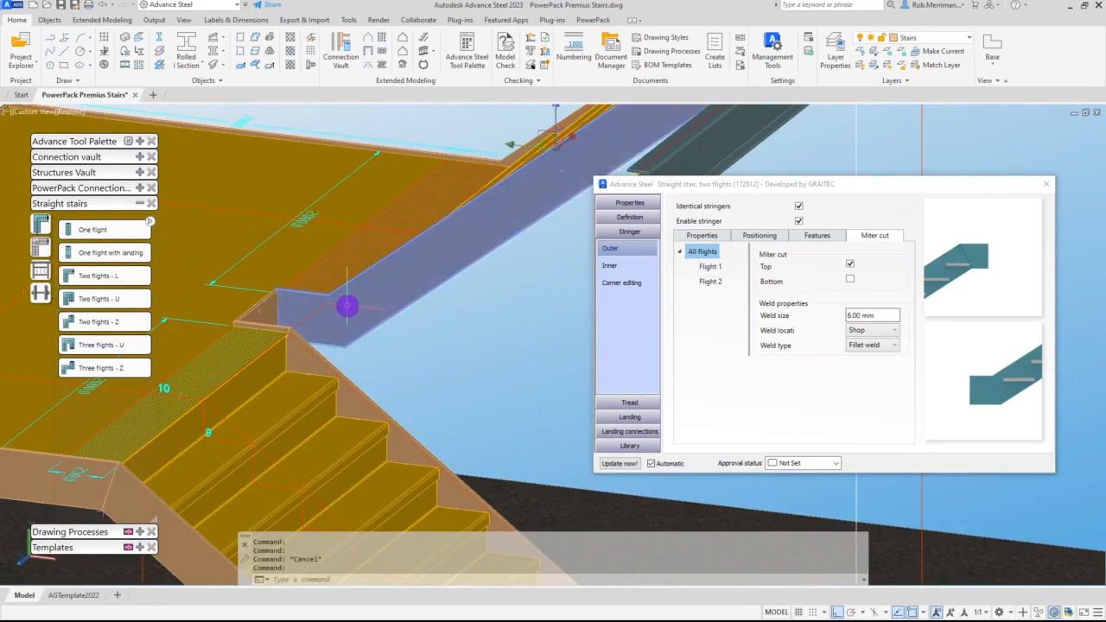
key("Escape")
Step: Disable the top miter cut for all flights and inspect the stringer where the lower flight meets the landing
scroll(353, 275, "down", 3)
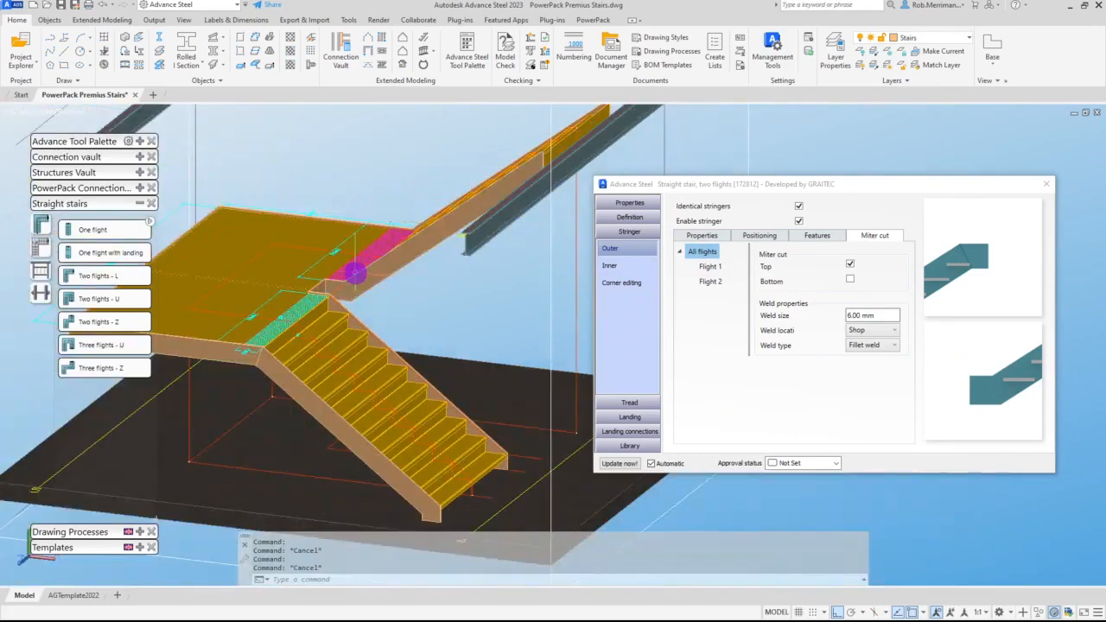
scroll(371, 289, "down", 2)
scroll(284, 326, "up", 4)
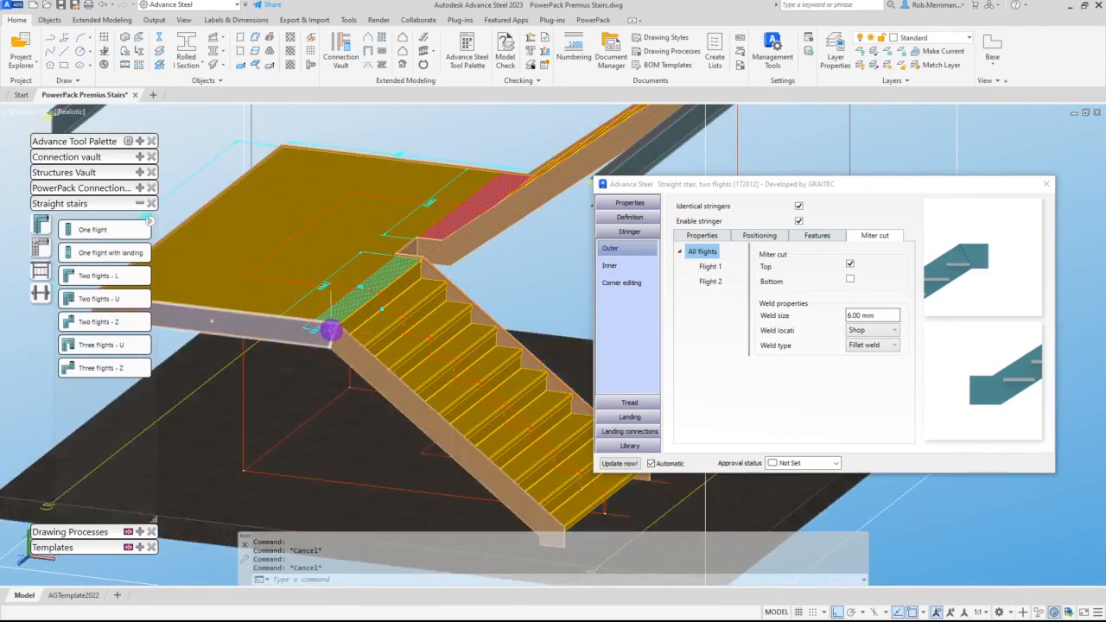
left_click(850, 263)
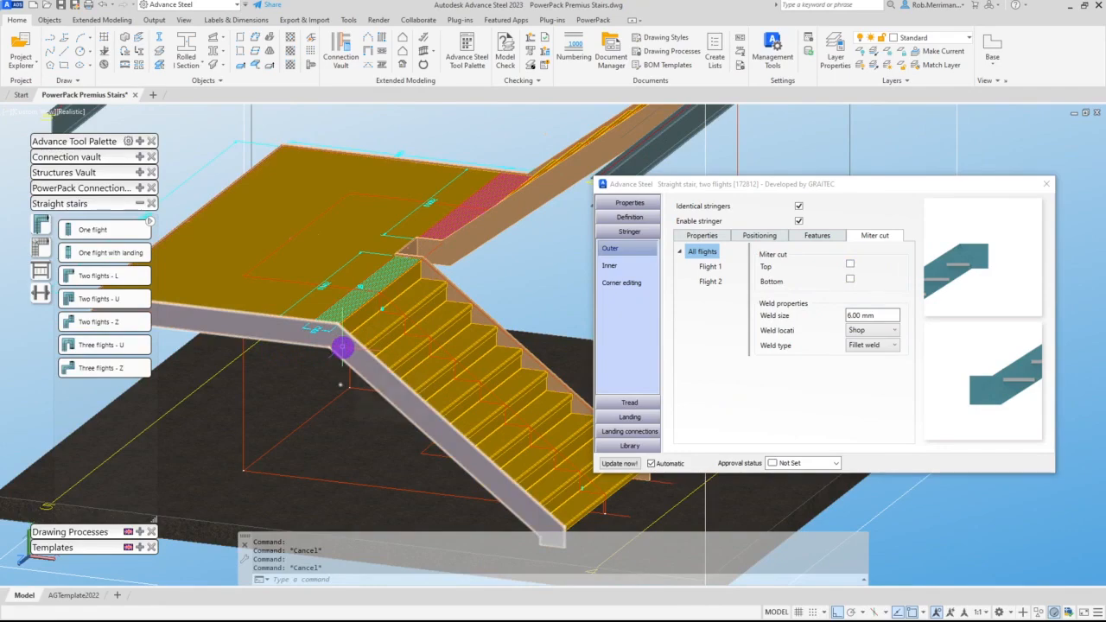
scroll(342, 347, "down", 2)
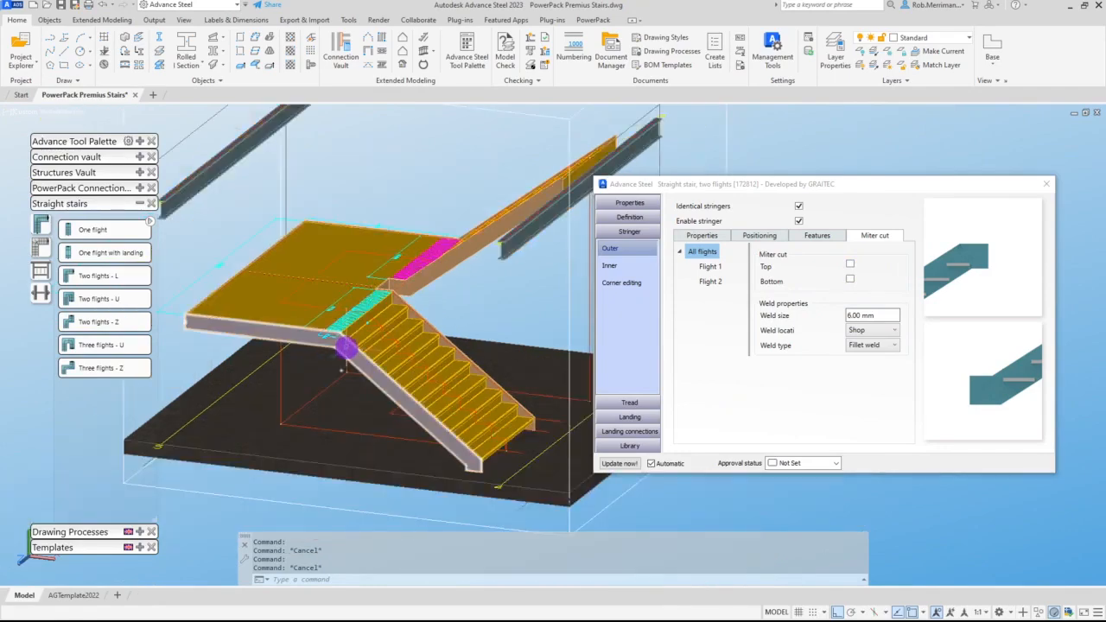
mouse_move(341, 370)
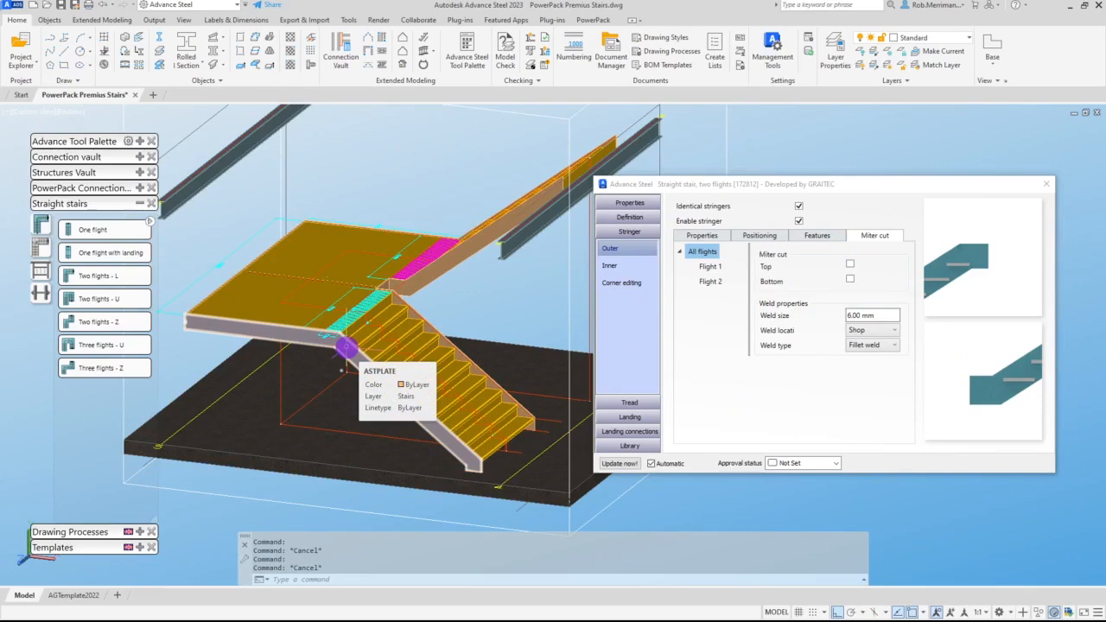
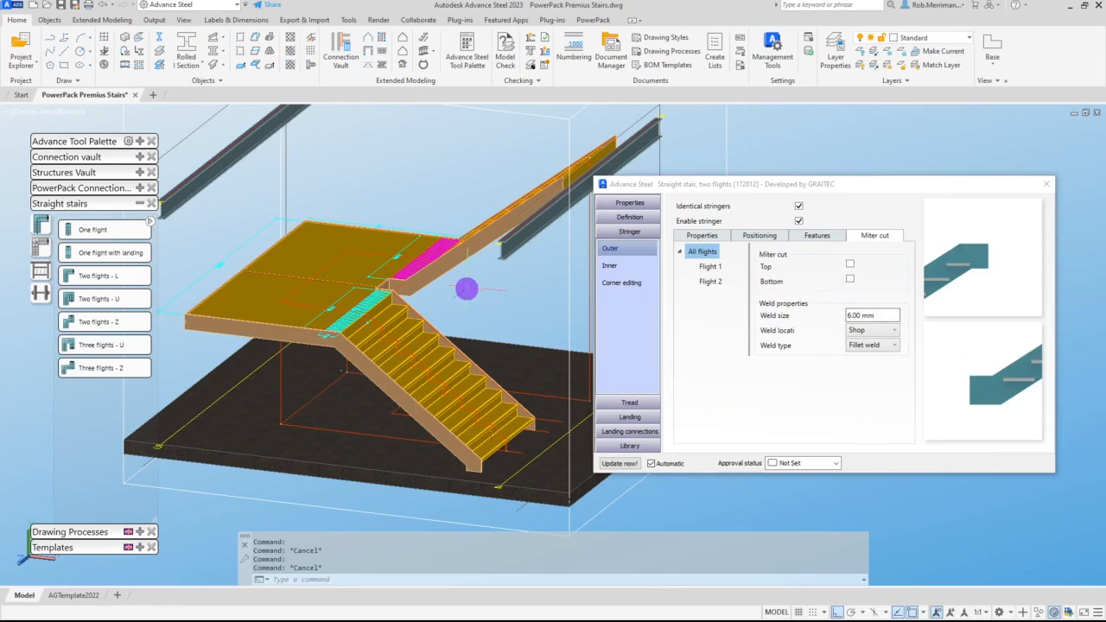
Step: Enable the top miter cut for Flight 1 only, splitting its stringer at the landing
scroll(427, 227, "up", 2)
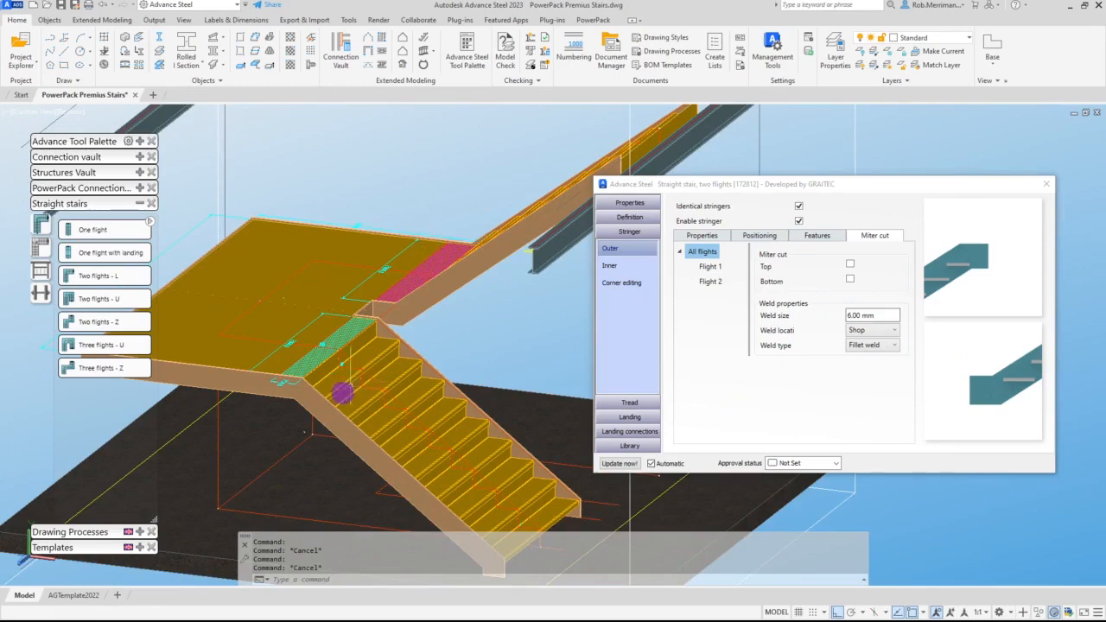
scroll(341, 380, "down", 3)
scroll(380, 355, "up", 5)
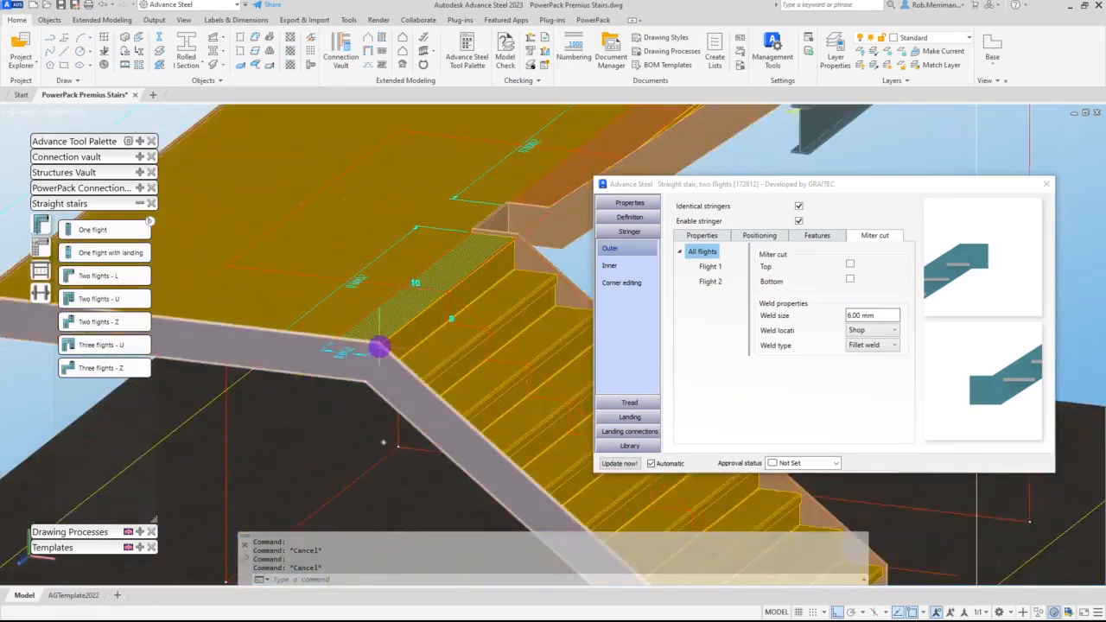
left_click(710, 268)
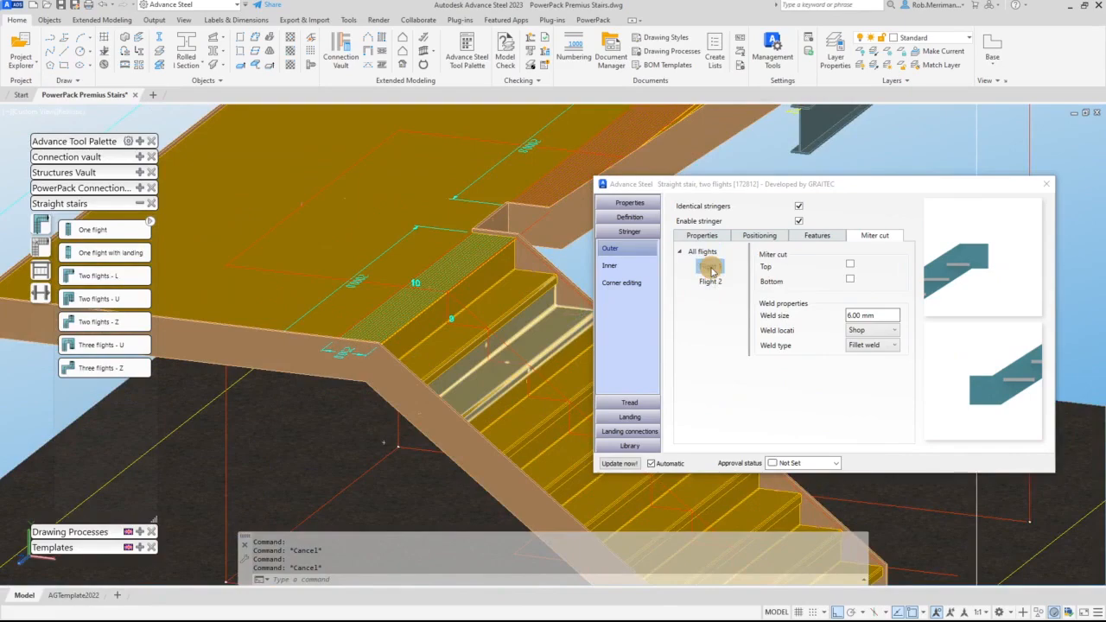
left_click(850, 265)
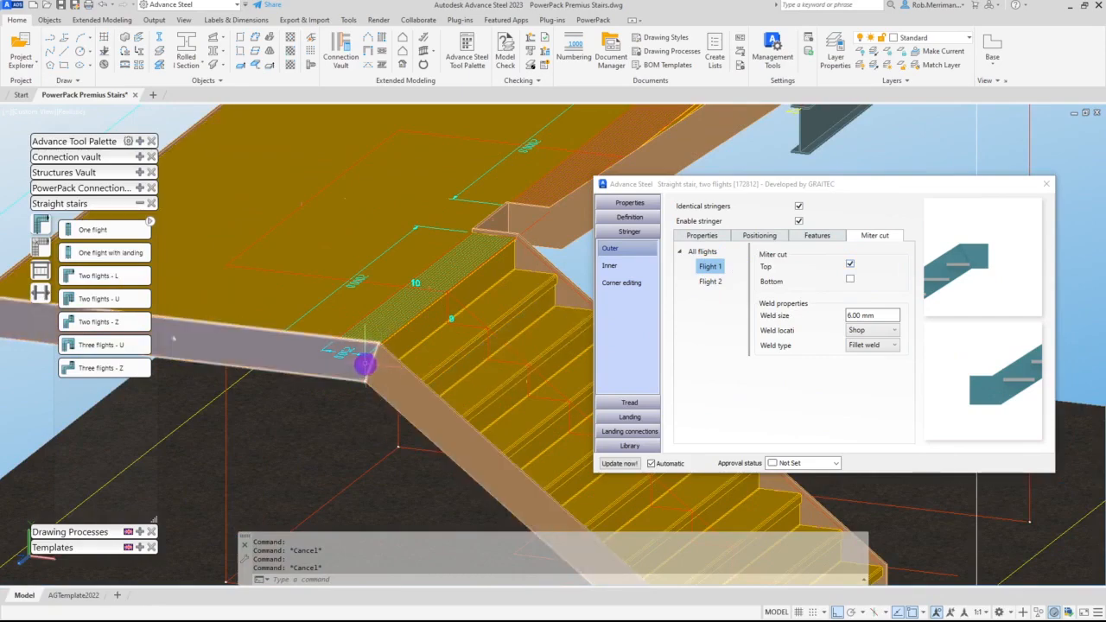
scroll(387, 363, "down", 3)
scroll(485, 278, "up", 3)
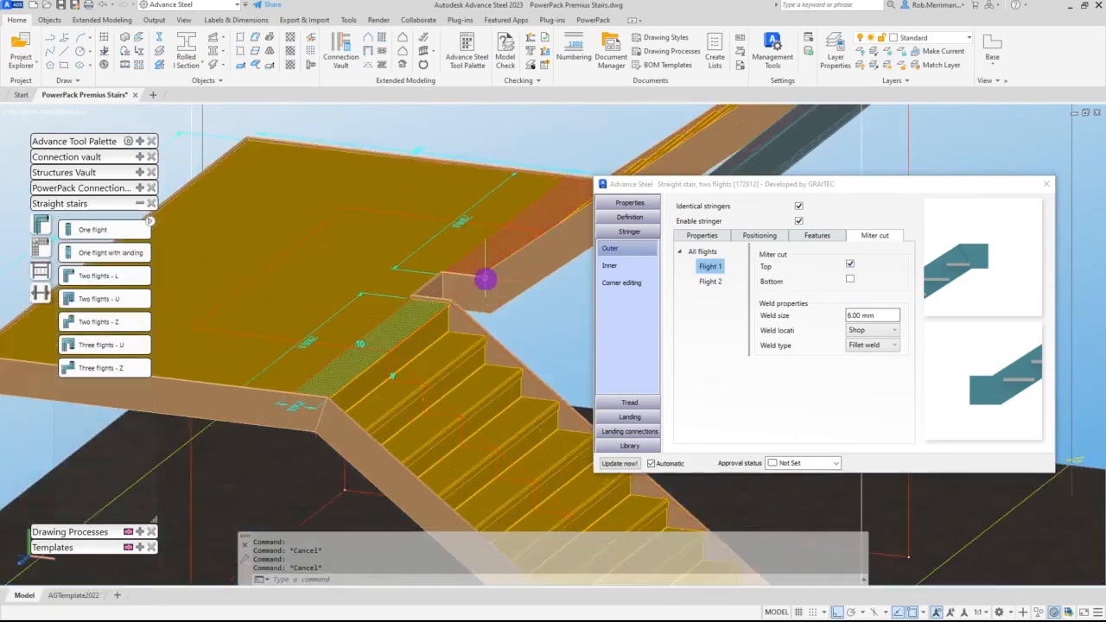
Step: Enable the bottom miter cut for Flight 2 only, where its stringer meets the landing
left_click(708, 282)
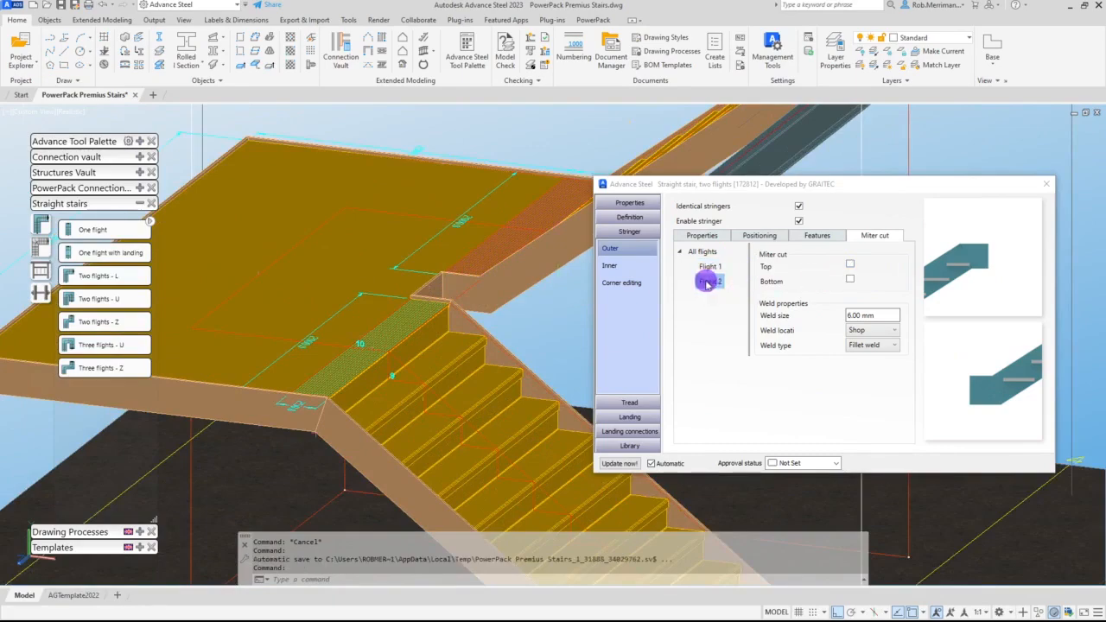
left_click(850, 278)
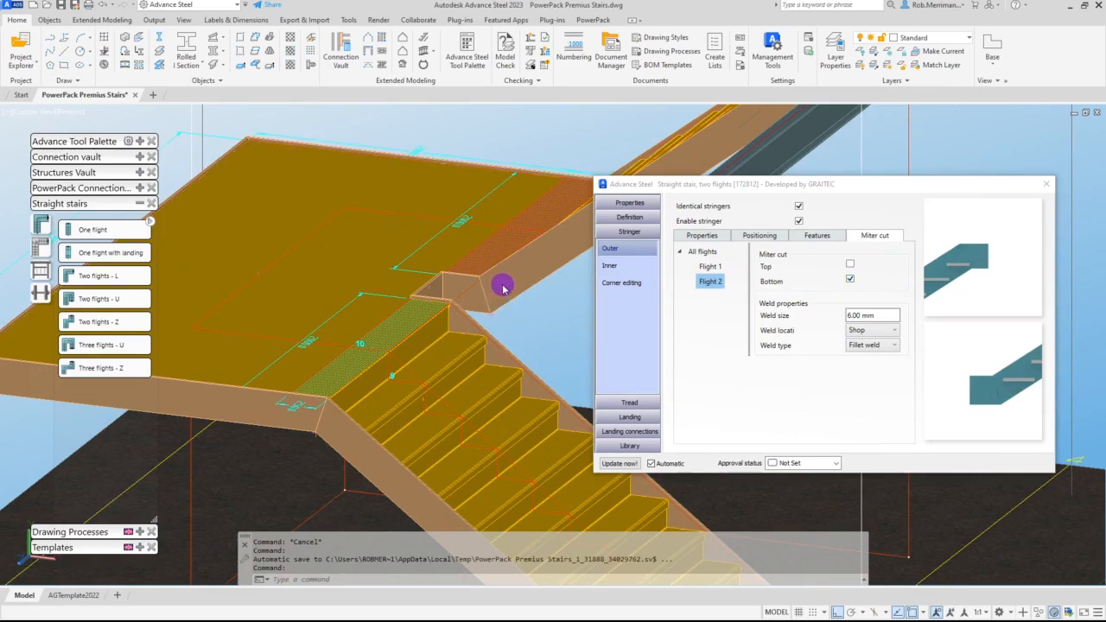
middle_click_drag(498, 287, 420, 305, "shift")
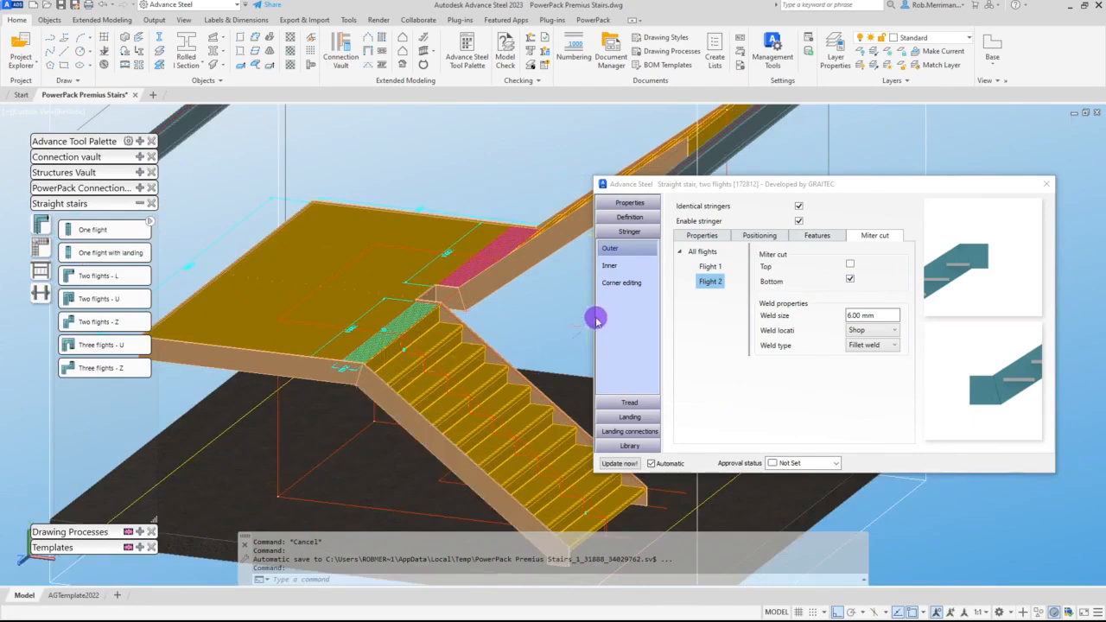
Step: Open the stringer corner editing settings and examine the outer stringer plate joint at the landing's far corner
left_click(610, 268)
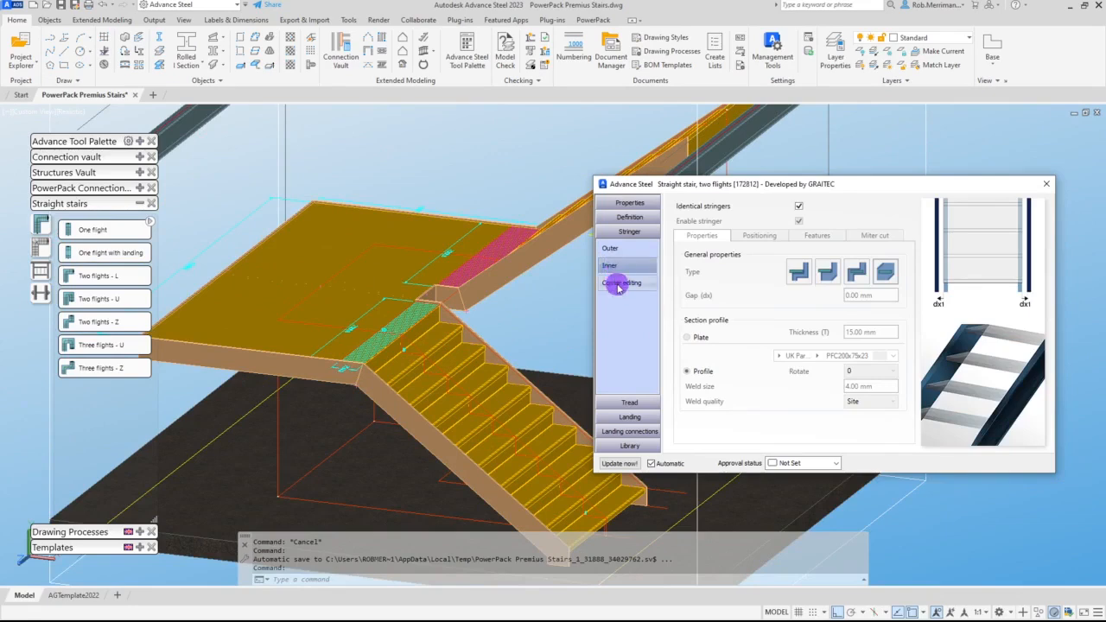
left_click(618, 282)
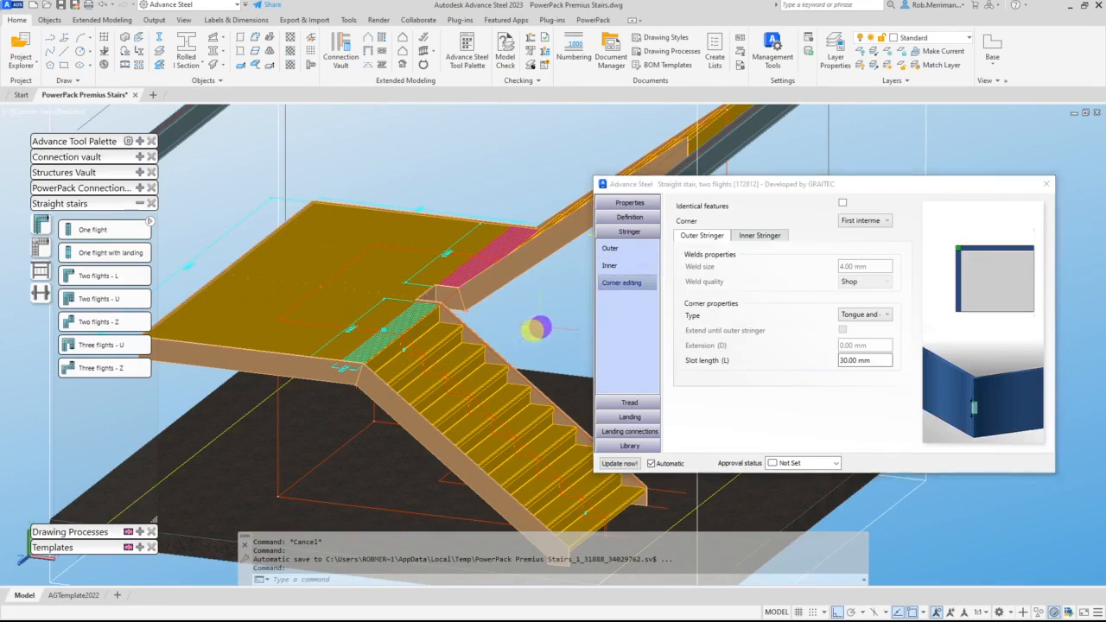
scroll(239, 340, "down", 2)
scroll(285, 337, "up", 6)
scroll(220, 333, "up", 3)
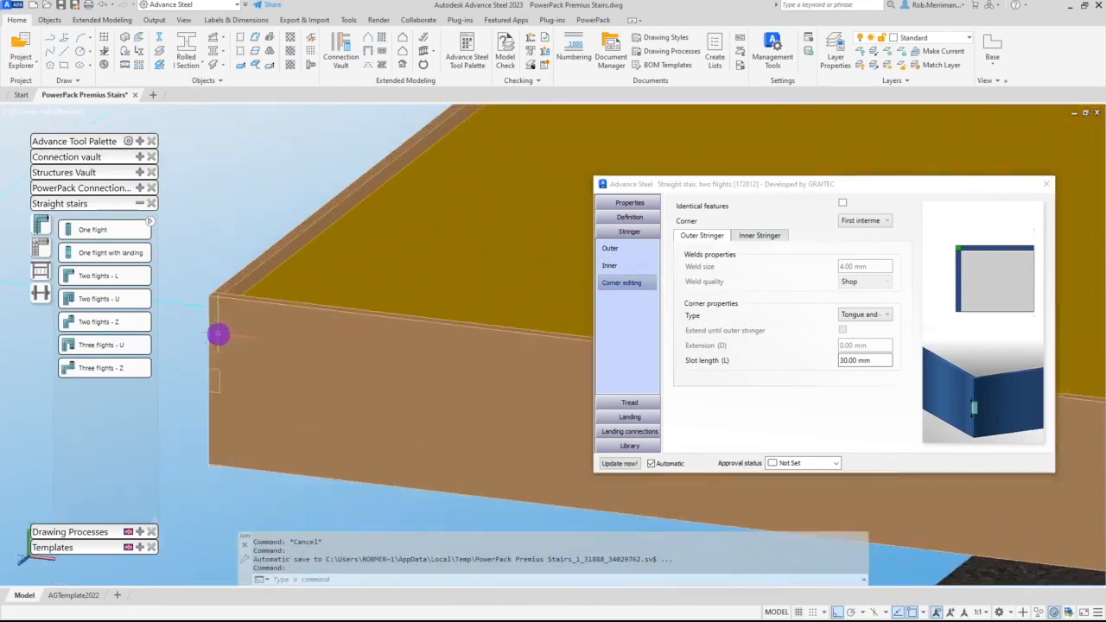
scroll(229, 294, "up", 2)
scroll(178, 329, "down", 5)
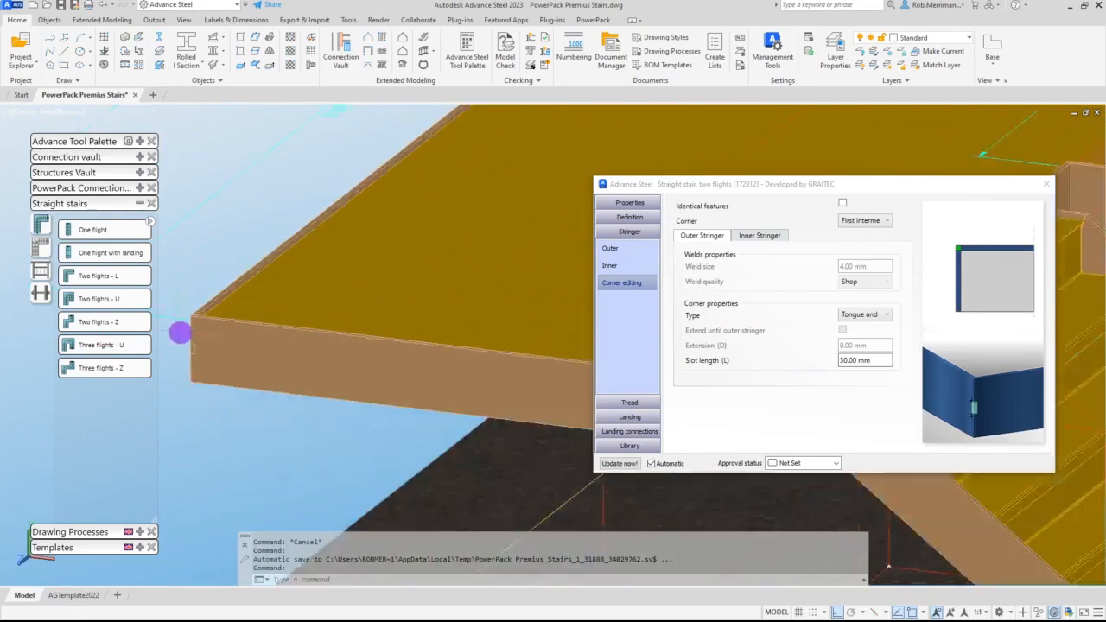
Step: Examine the inner stringer plate joints between the two flights at the landing, from below and from above
middle_click_drag(366, 388, 476, 316, "shift")
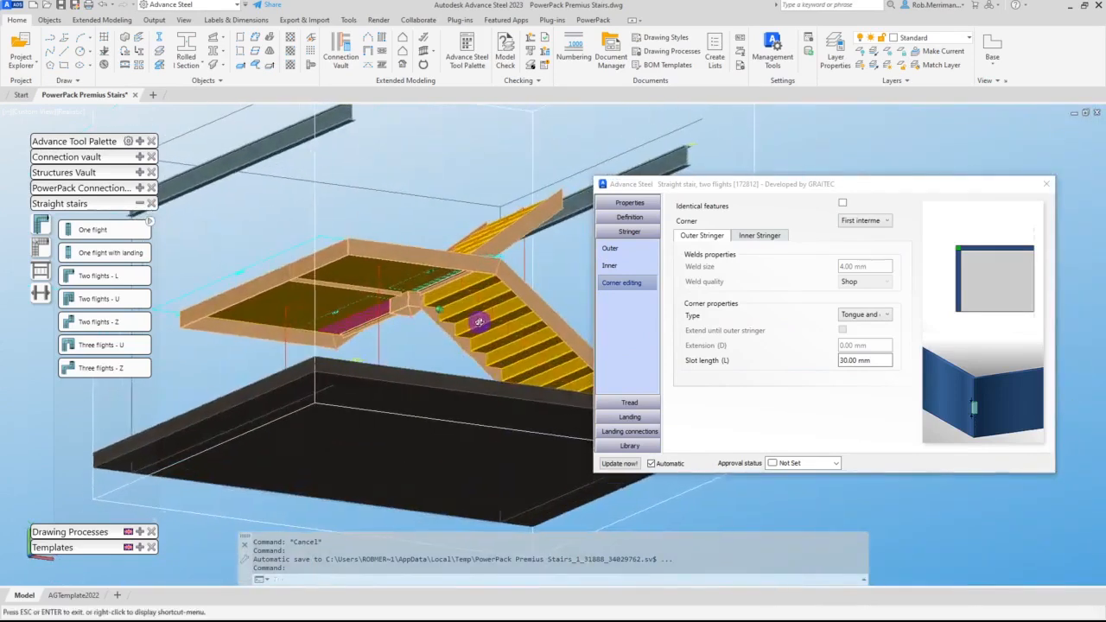
scroll(370, 291, "up", 5)
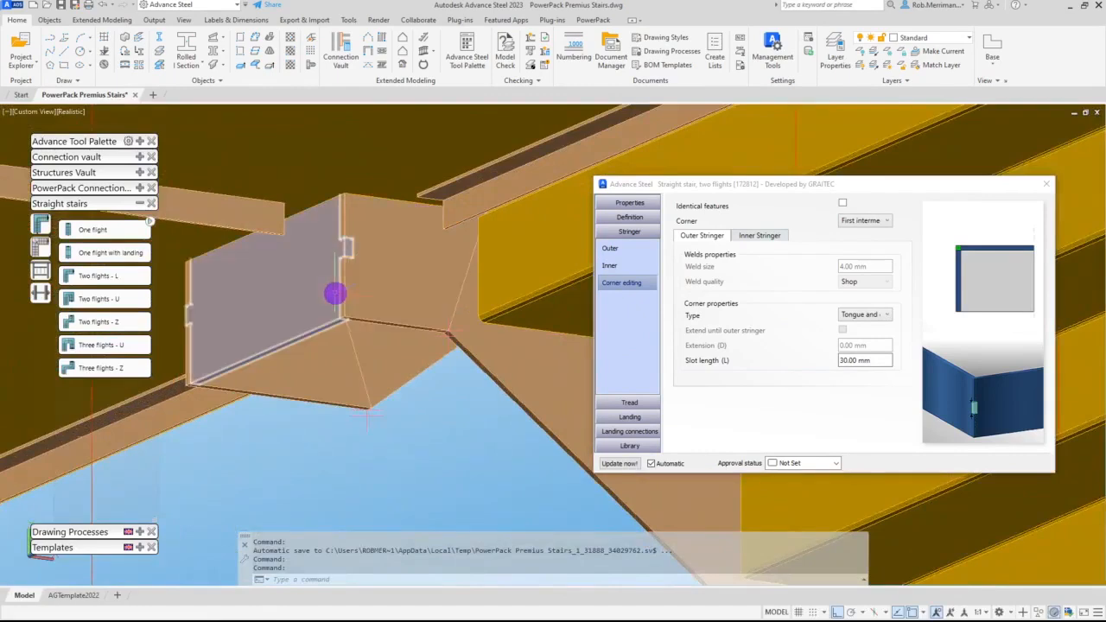
scroll(337, 292, "down", 3)
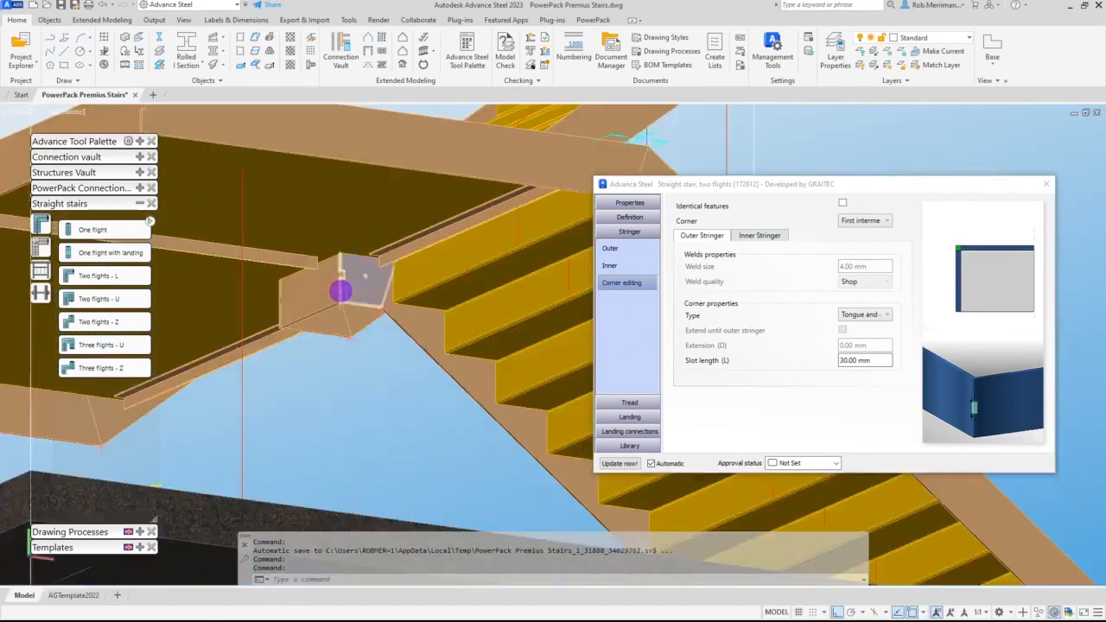
middle_click_drag(341, 289, 285, 394, "shift")
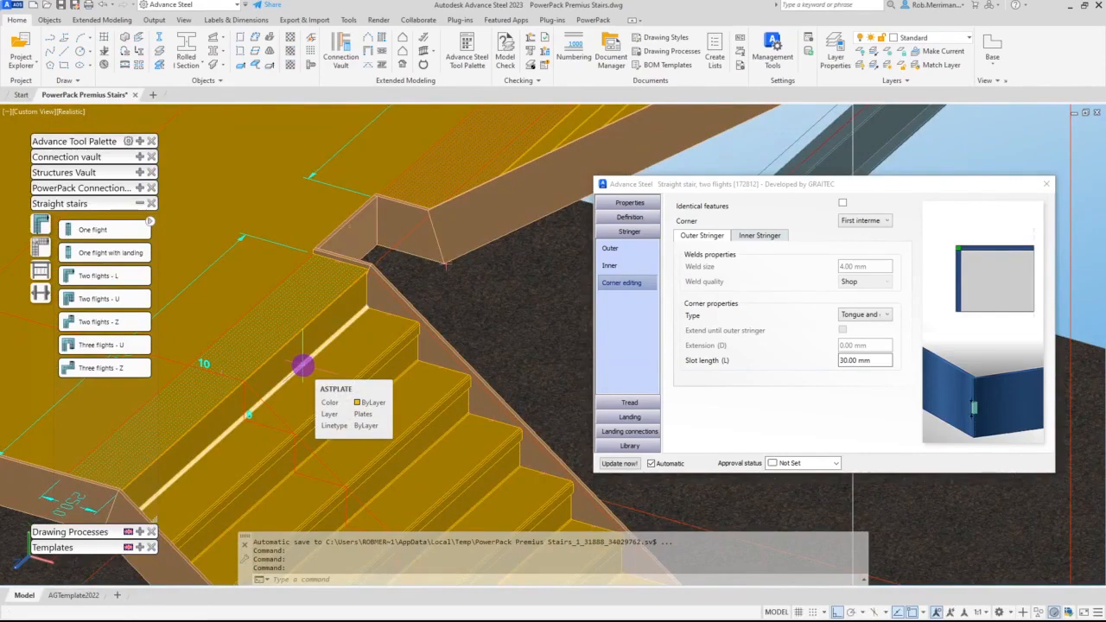
middle_click_drag(306, 366, 388, 297, "shift")
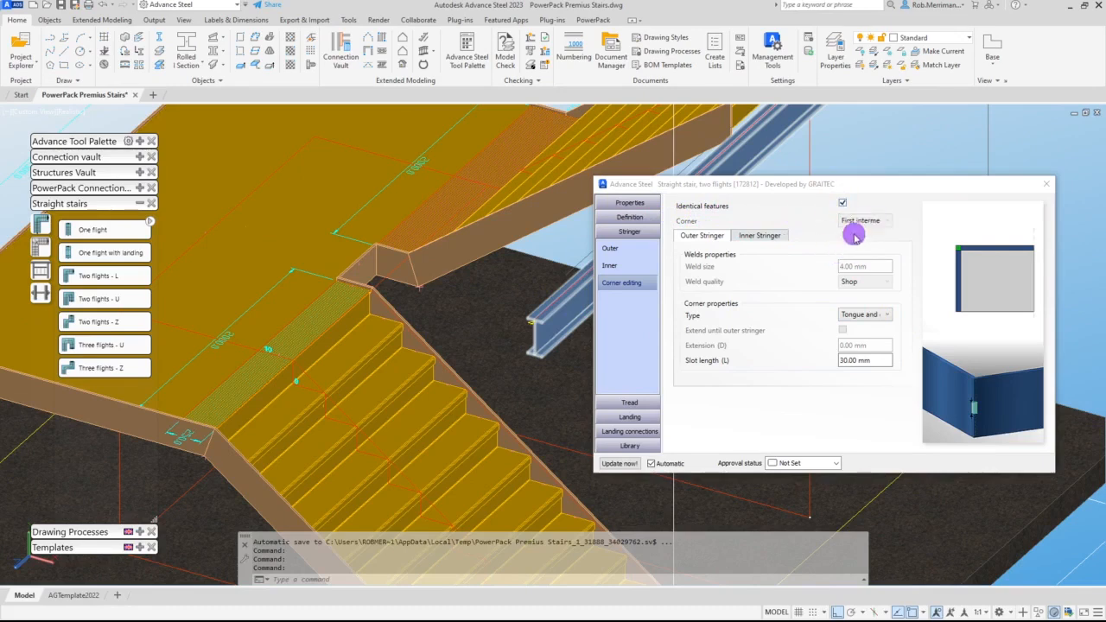
Step: Set the outer stringer's corner type to First plate priority at the landing corners
scroll(454, 264, "down", 3)
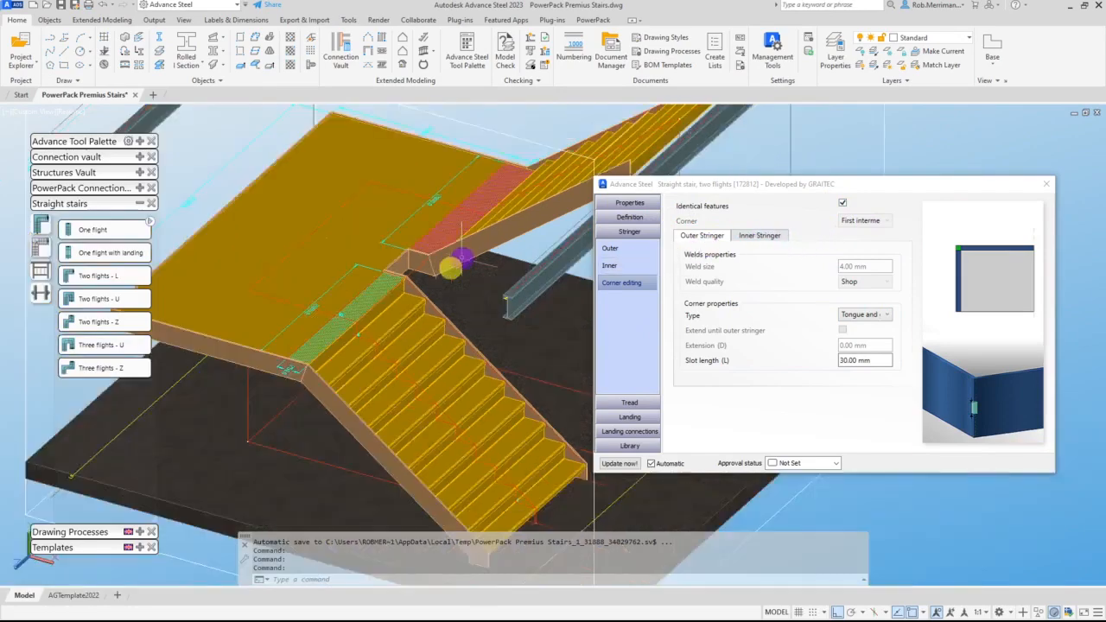
scroll(395, 298, "down", 3)
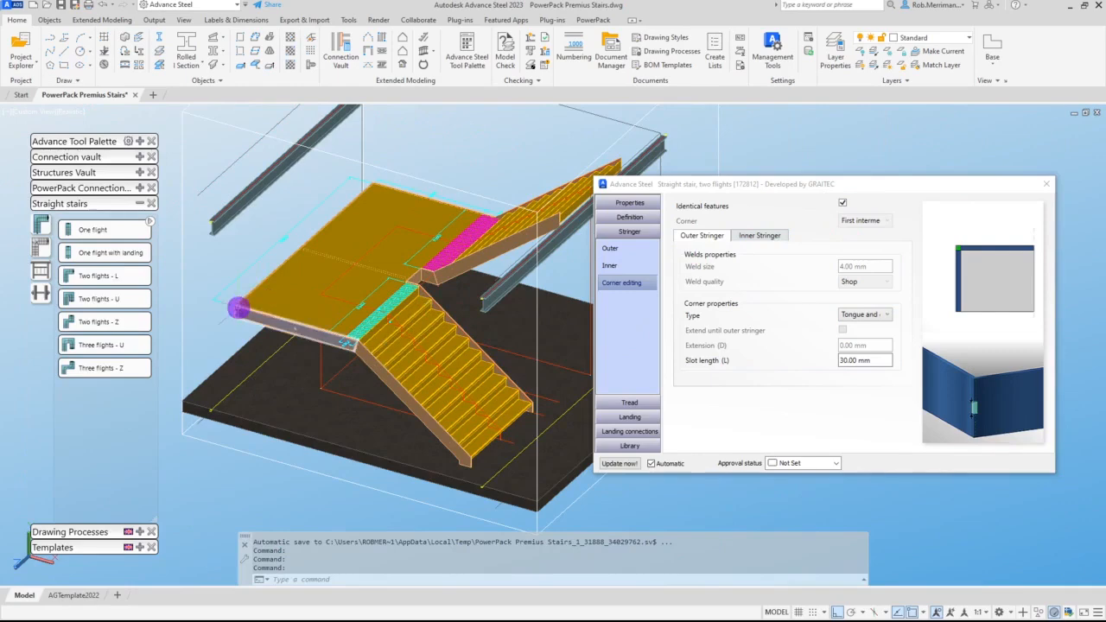
scroll(216, 316, "up", 5)
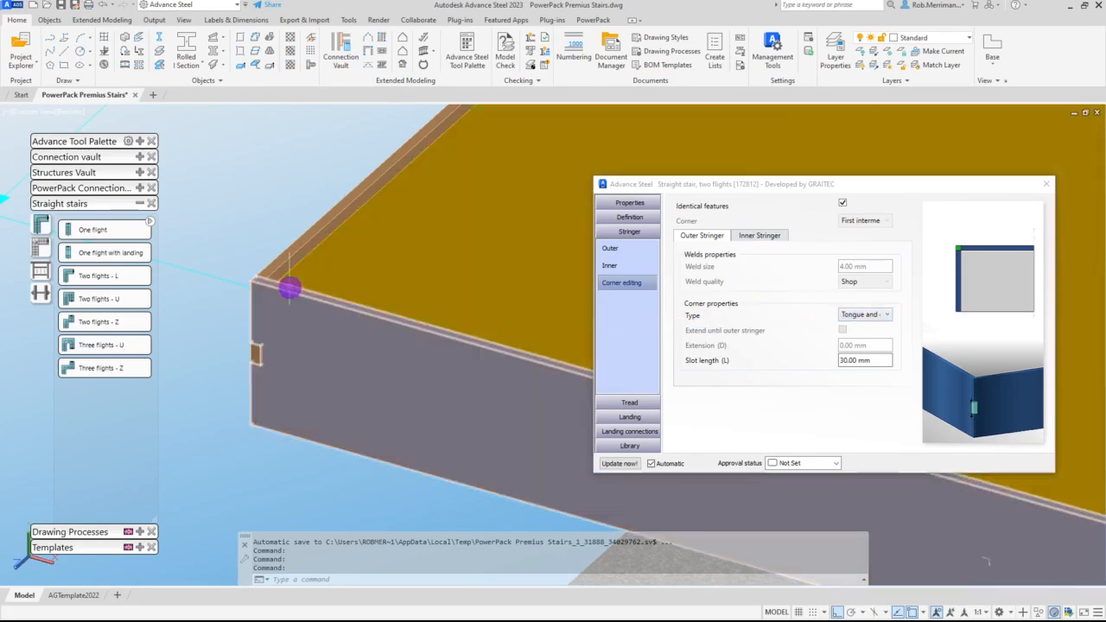
mouse_move(288, 263)
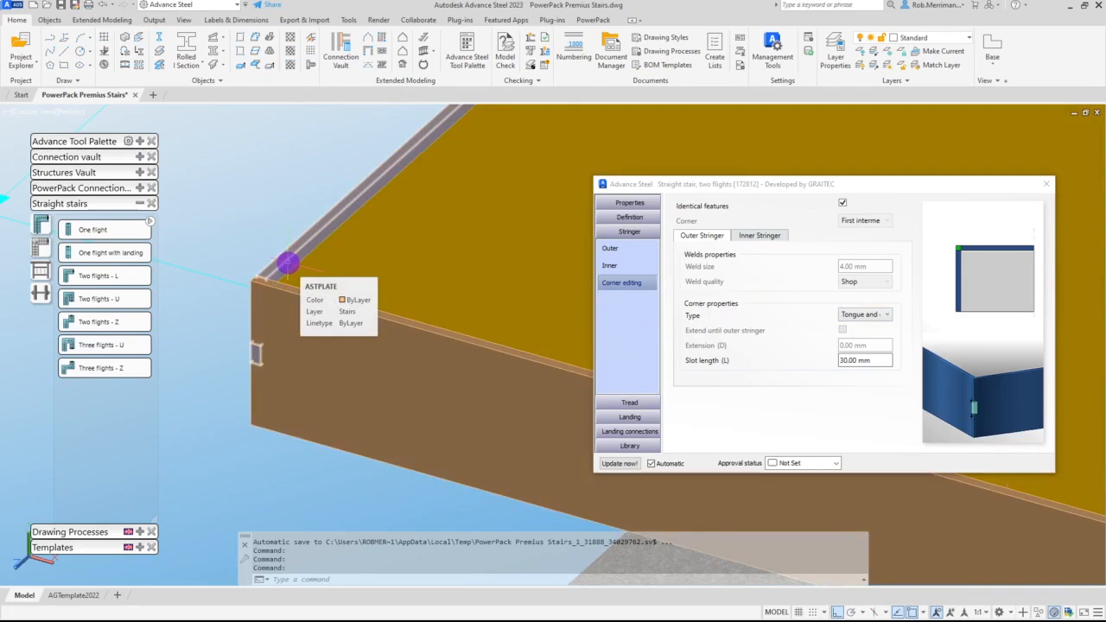
left_click(852, 314)
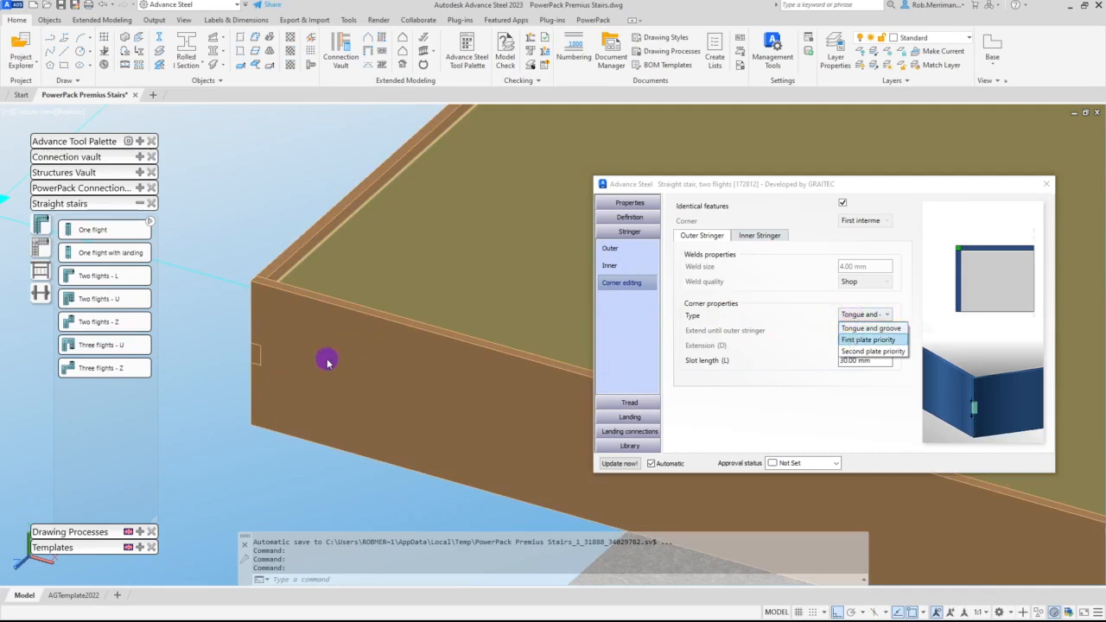
left_click(403, 345)
scroll(318, 358, "down", 1)
left_click(323, 356)
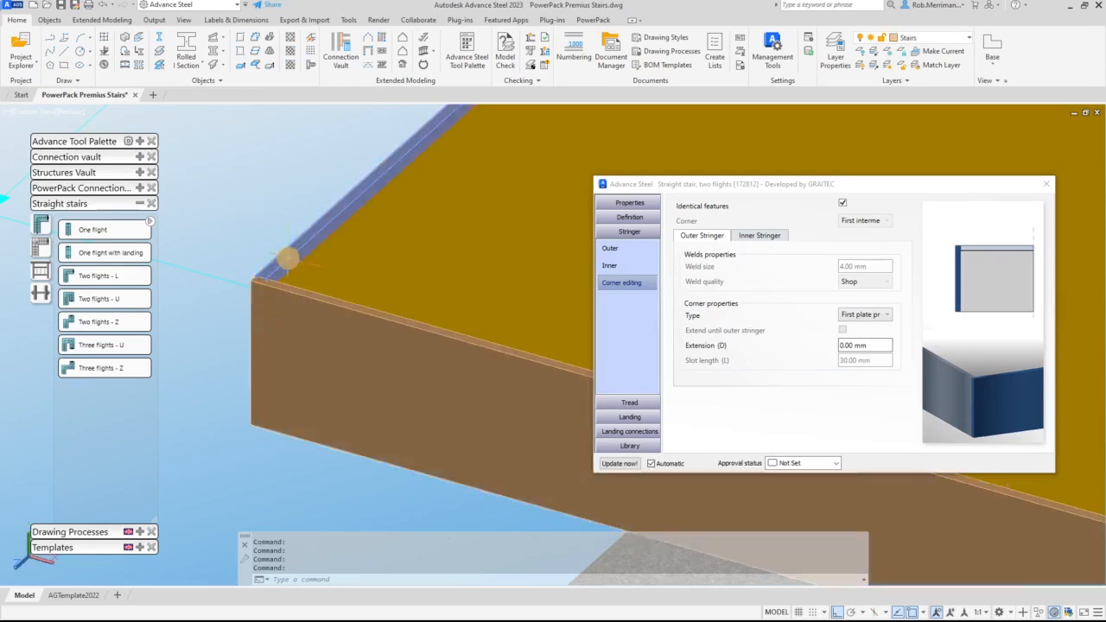
Step: Set the inner stringer's corner type to First plate priority
middle_click_drag(216, 311, 198, 321, "shift")
scroll(198, 321, "down", 3)
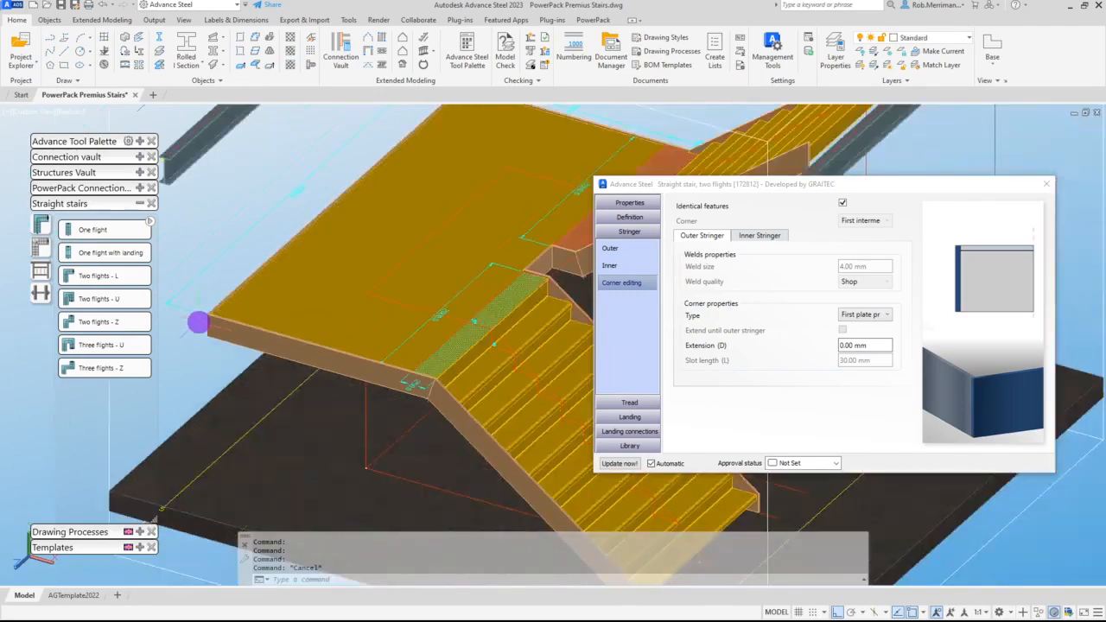
scroll(543, 251, "up", 5)
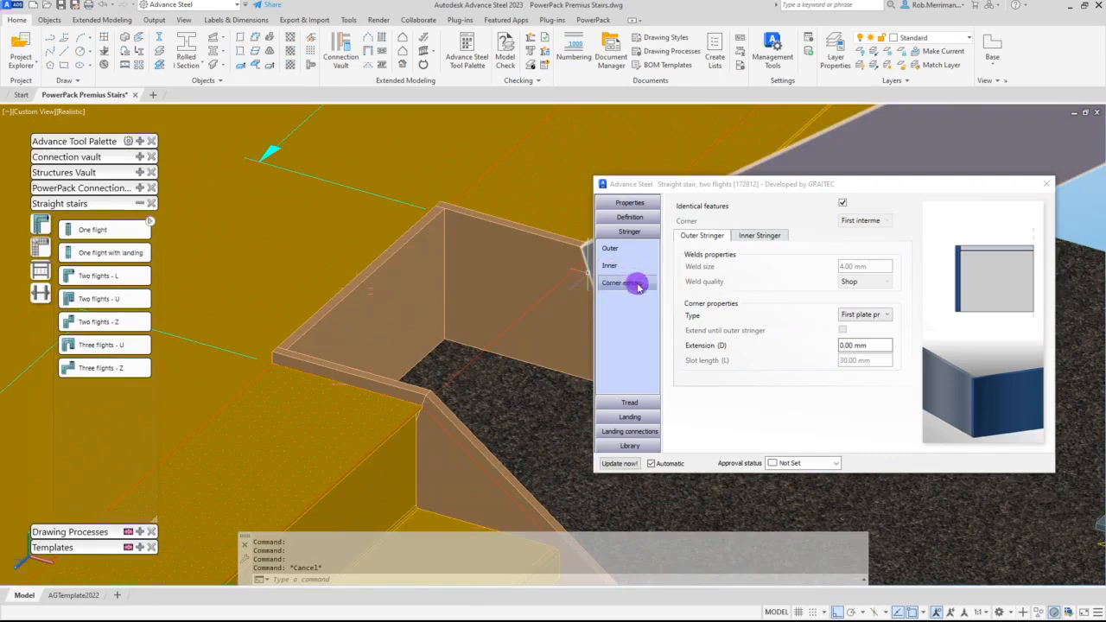
left_click(750, 237)
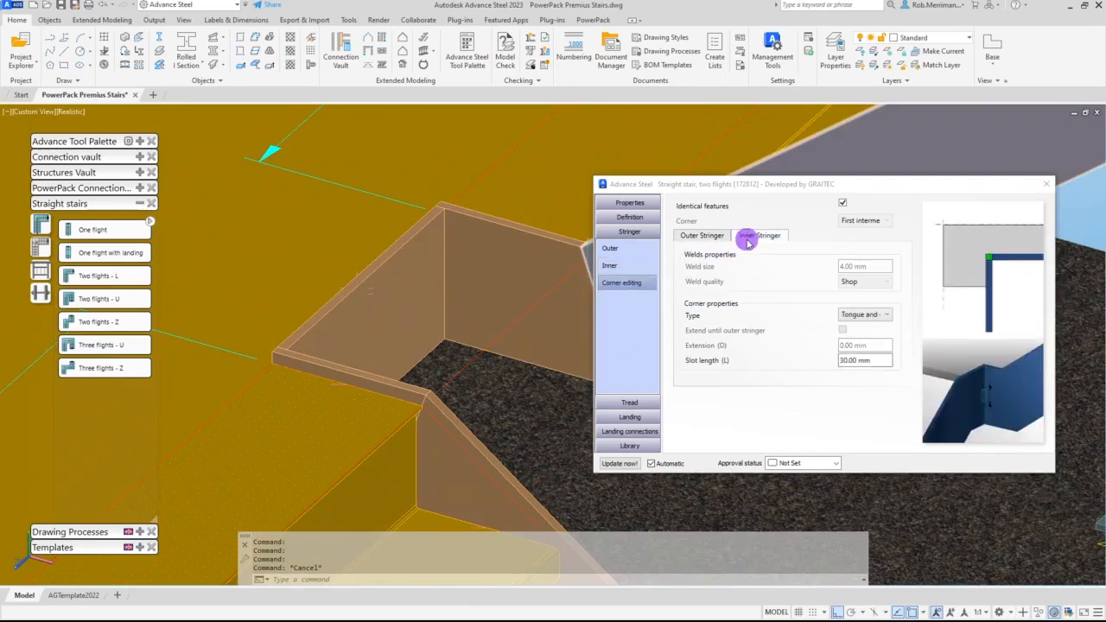
left_click(867, 317)
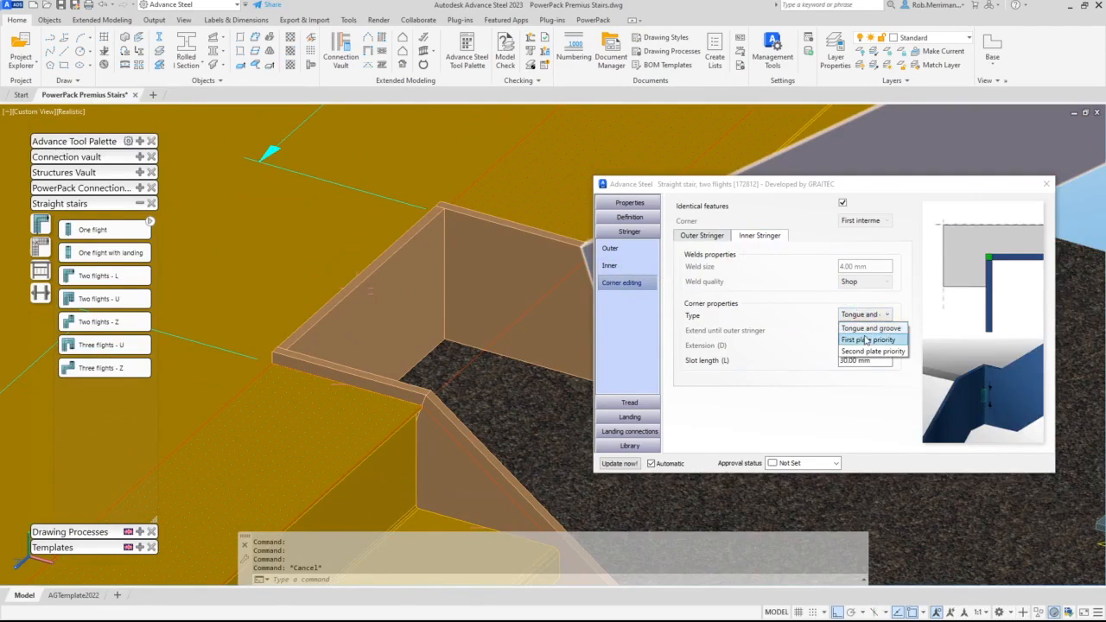
left_click(781, 357)
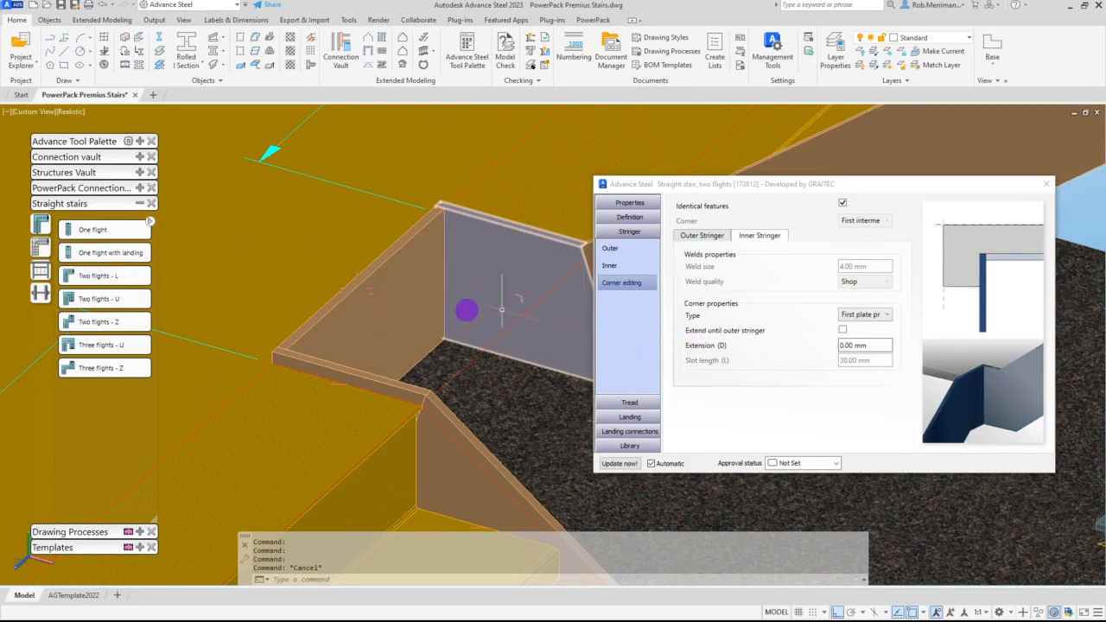
Step: Extend the inner stringer's corner plate beneath the landing until the outer stringer
scroll(474, 329, "down", 3)
middle_click_drag(456, 329, 516, 233, "shift")
left_click_drag(516, 232, 513, 236, "shift")
scroll(506, 254, "down", 3)
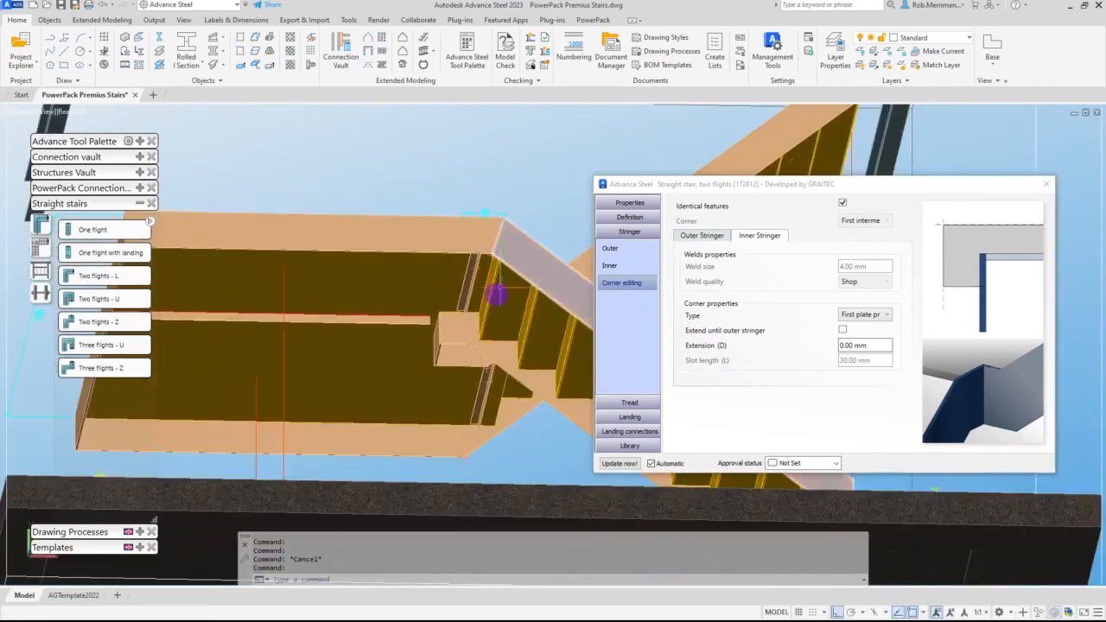
scroll(409, 372, "up", 4)
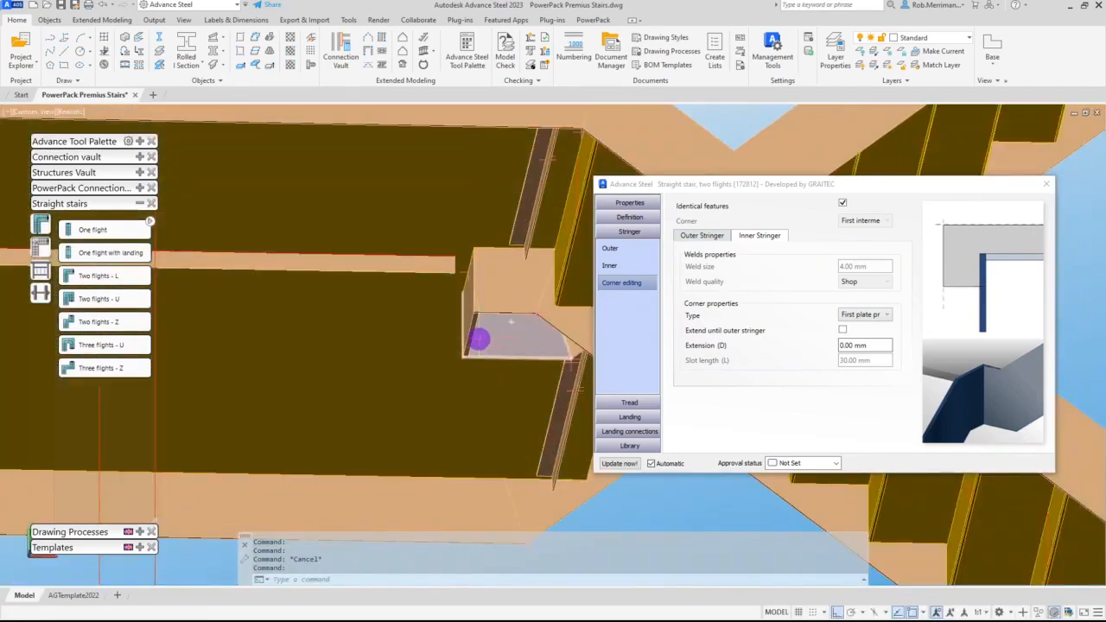
scroll(496, 305, "down", 5)
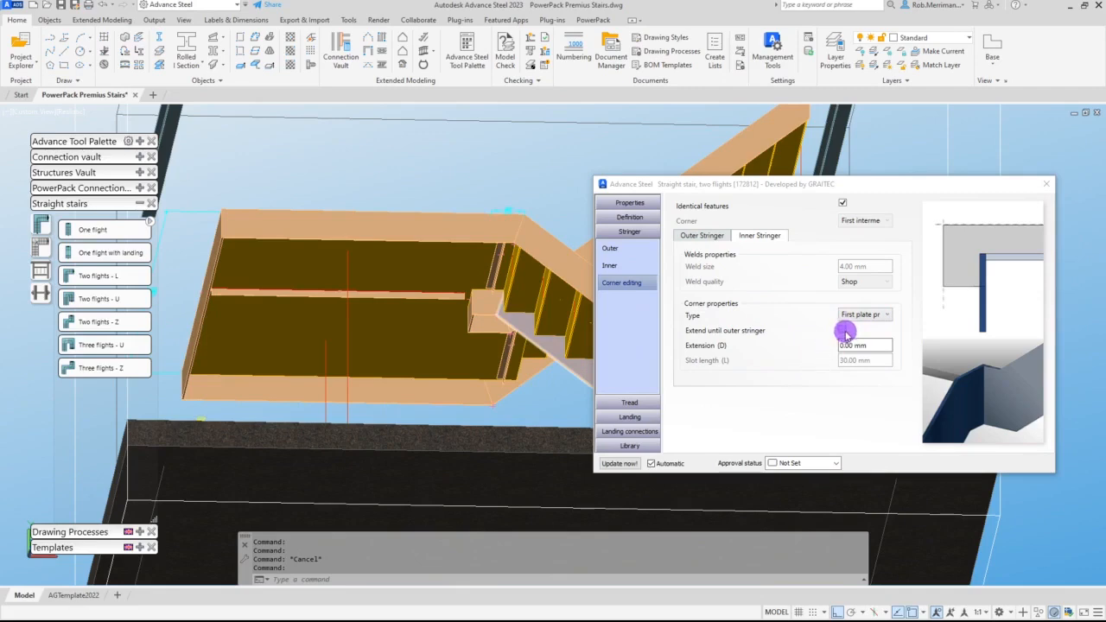
left_click(843, 331)
left_click(338, 316)
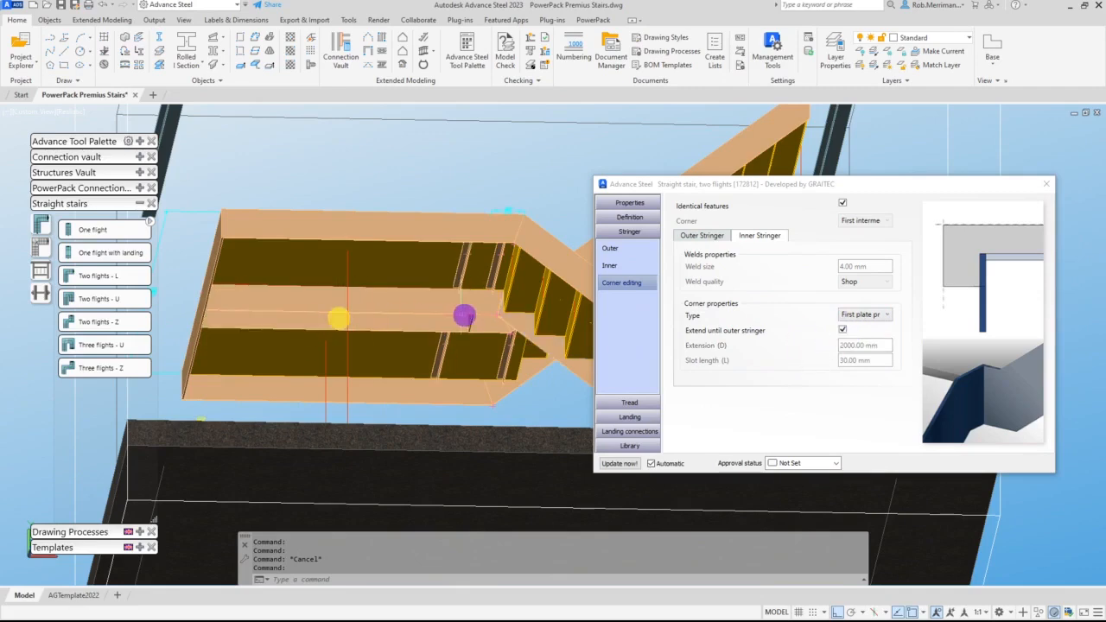
Step: Examine the extended inner stringer and its corner plates from below and above the landing
scroll(469, 328, "up", 4)
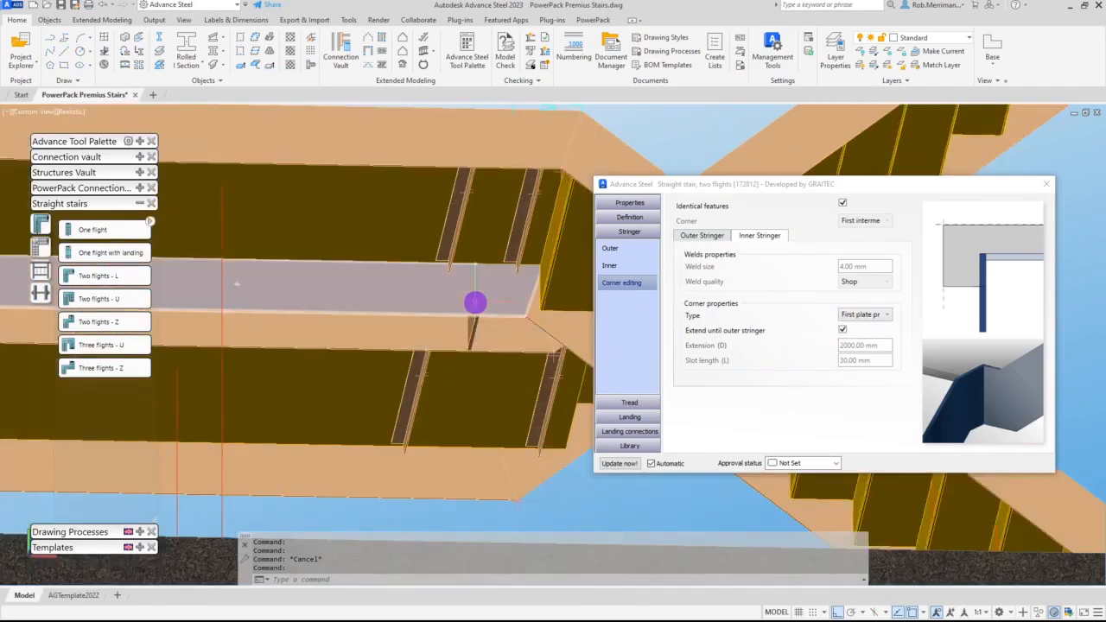
scroll(475, 302, "down", 2)
left_click(469, 303)
middle_click_drag(470, 302, 511, 285, "shift")
scroll(496, 279, "up", 3)
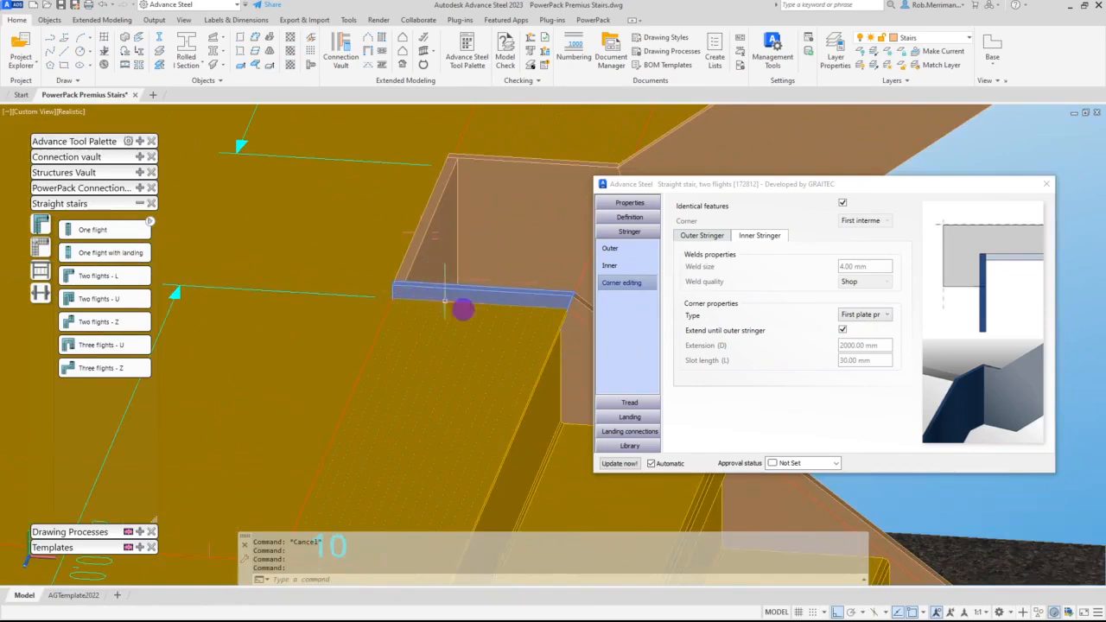
scroll(476, 313, "down", 2)
middle_click_drag(492, 319, 393, 321, "shift")
scroll(410, 313, "down", 3)
key("Escape")
scroll(464, 380, "down", 2)
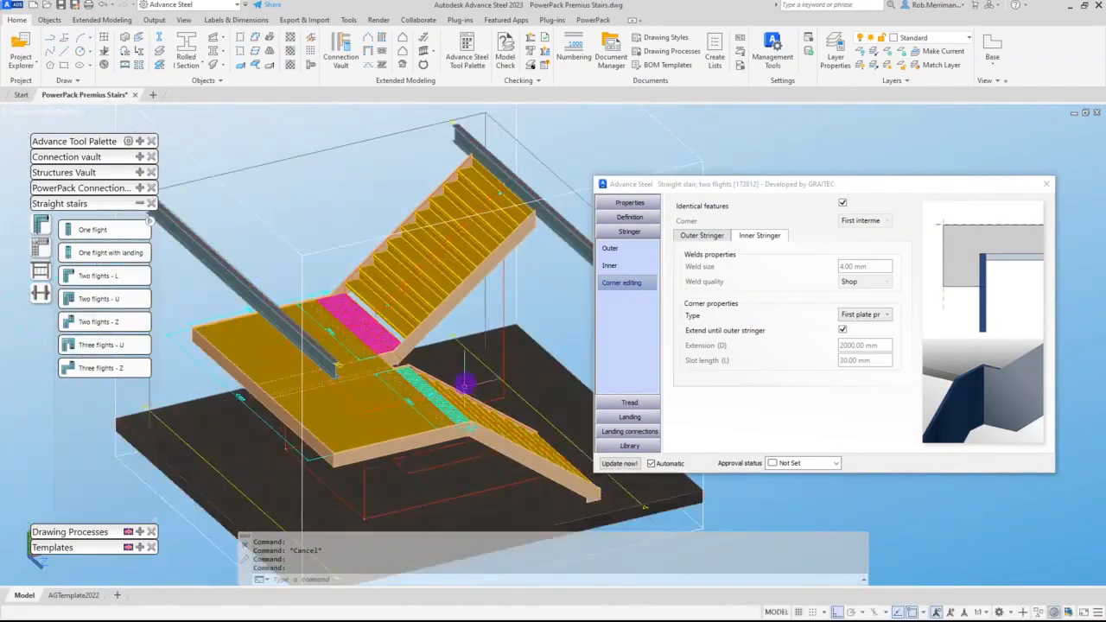
middle_click_drag(464, 380, 454, 348, "shift")
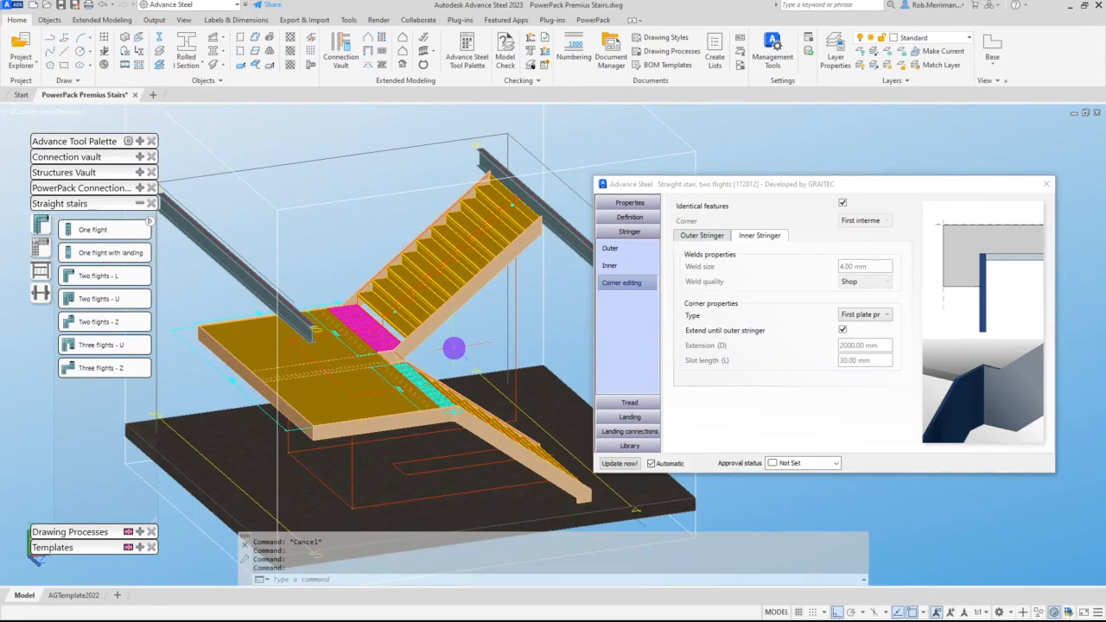
Step: Try a Profile nosing bar with the L50X5 angle section on the stair treads
left_click(633, 401)
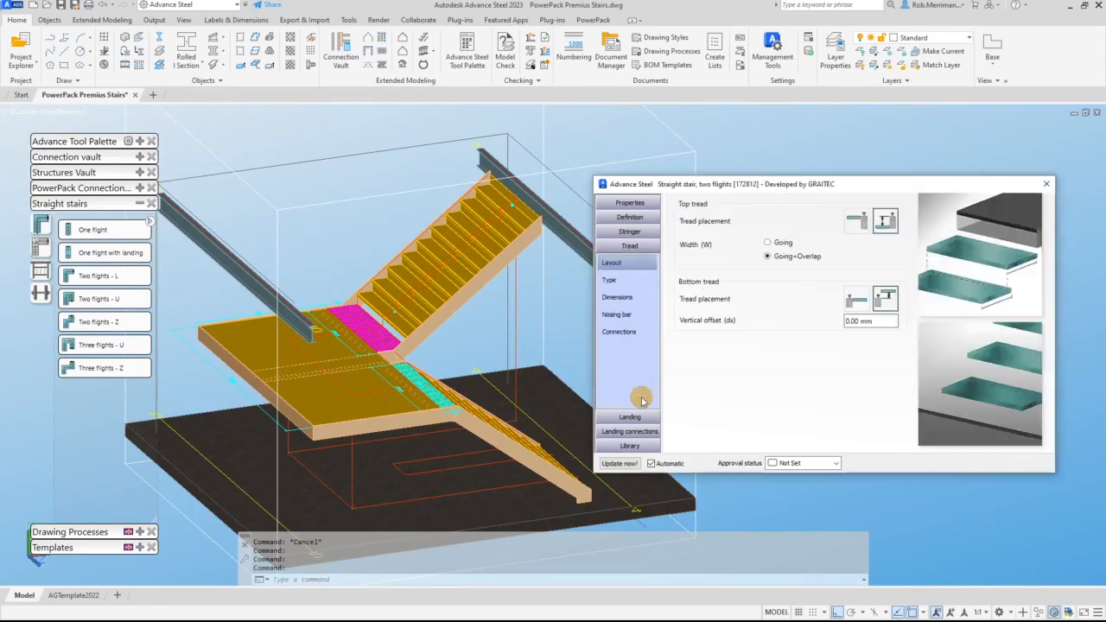
left_click(626, 285)
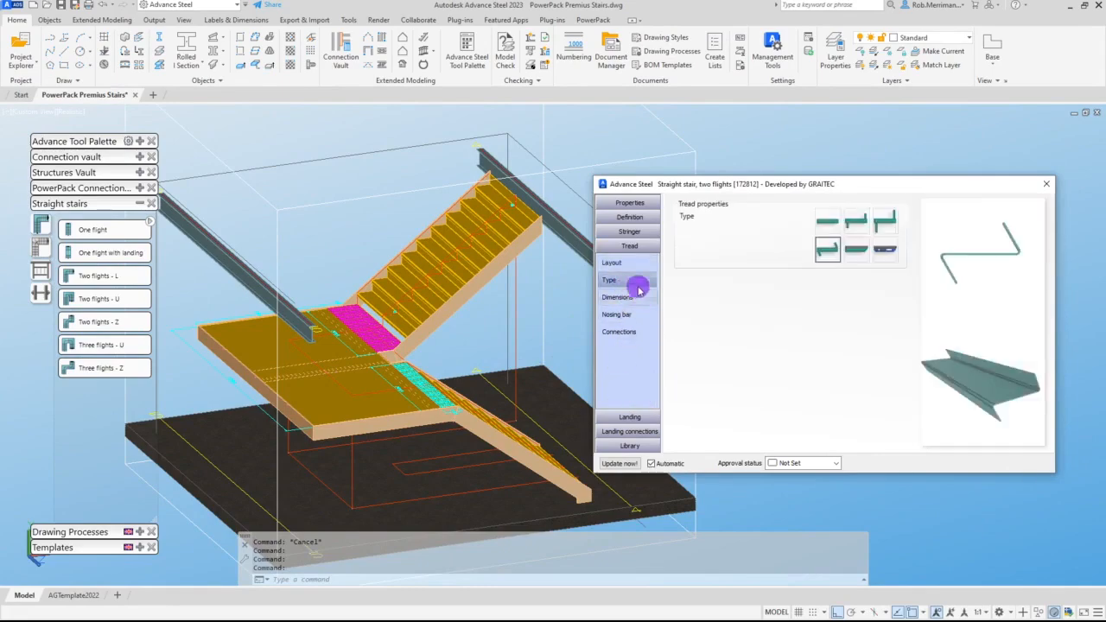
left_click(640, 297)
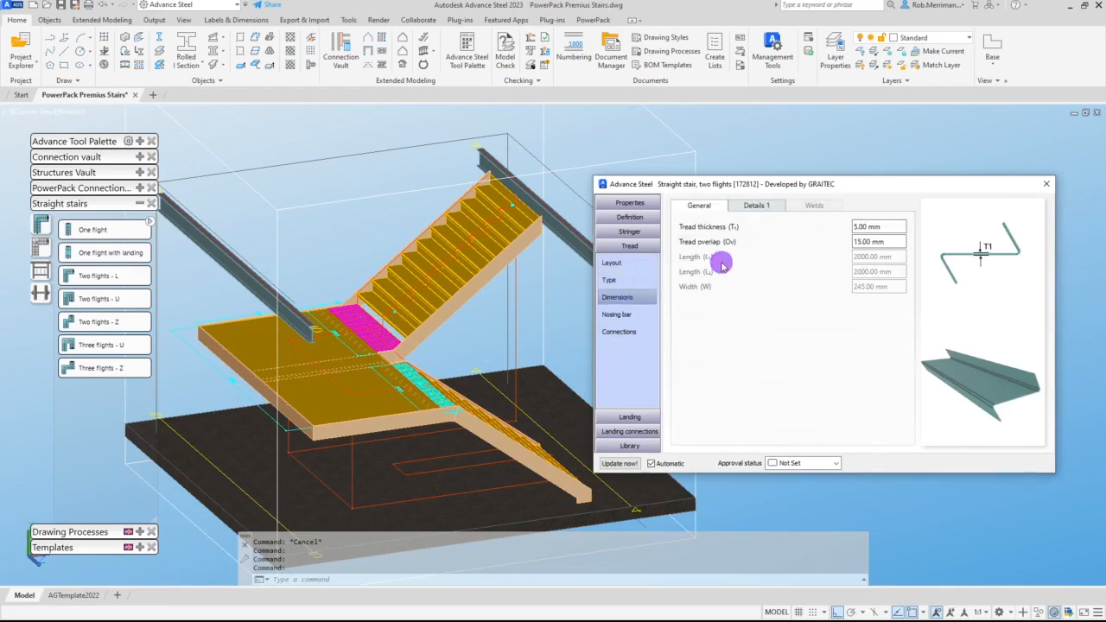
left_click(633, 281)
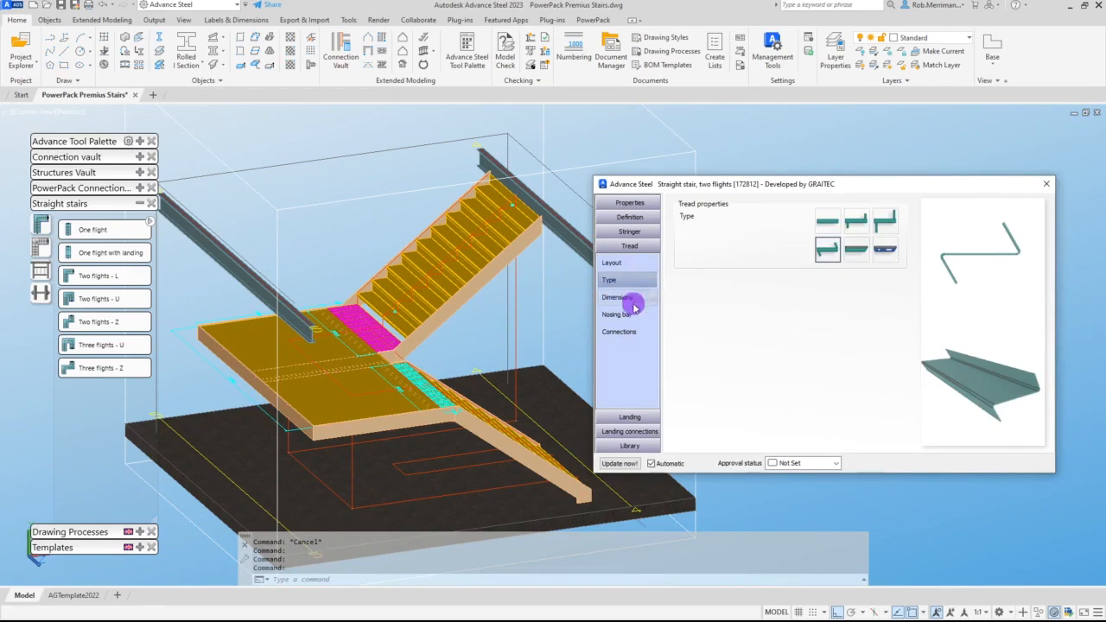
left_click(630, 316)
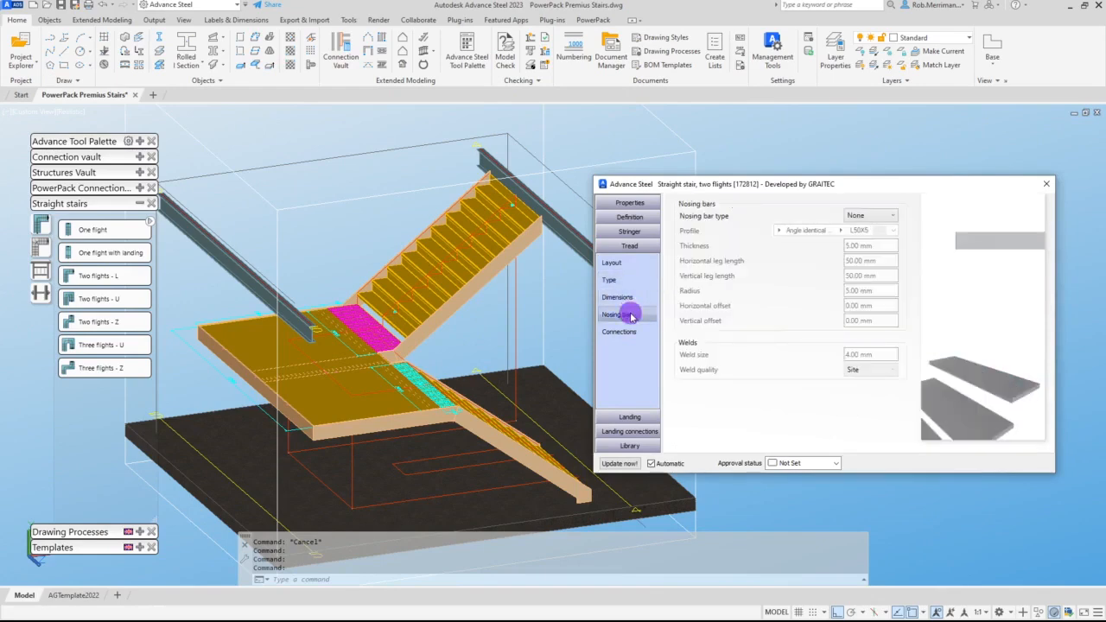
scroll(407, 265, "up", 5)
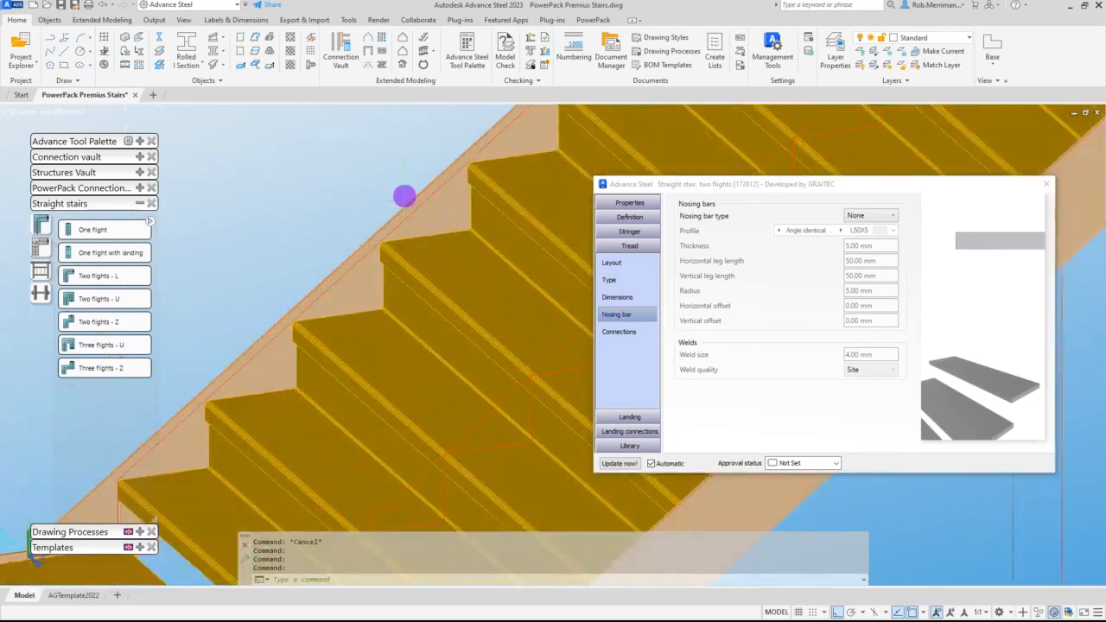
left_click(854, 218)
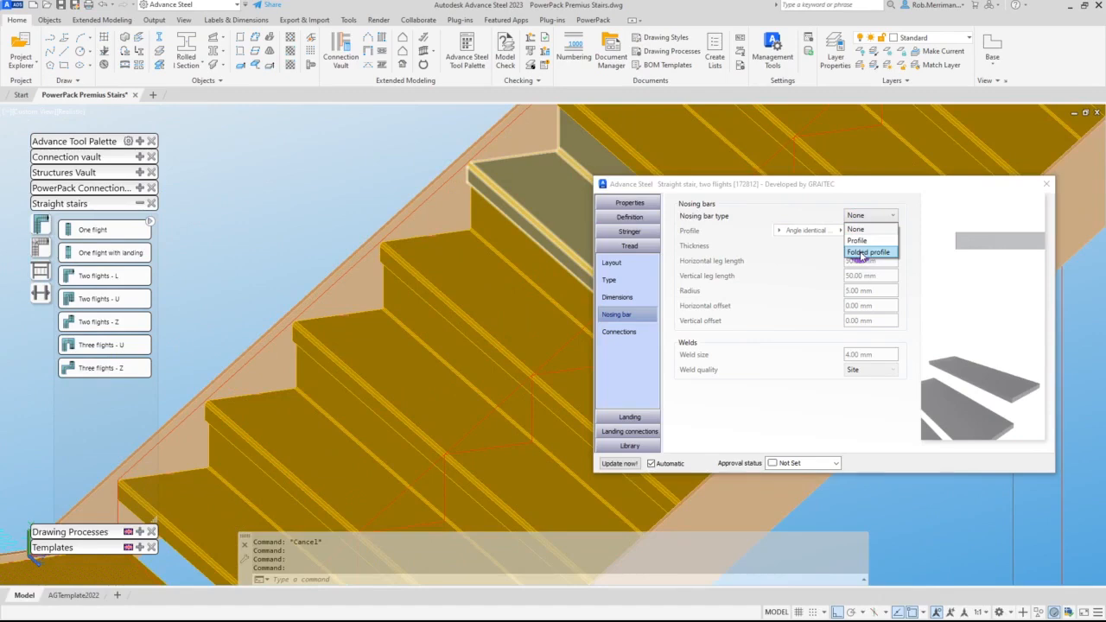
left_click(824, 282)
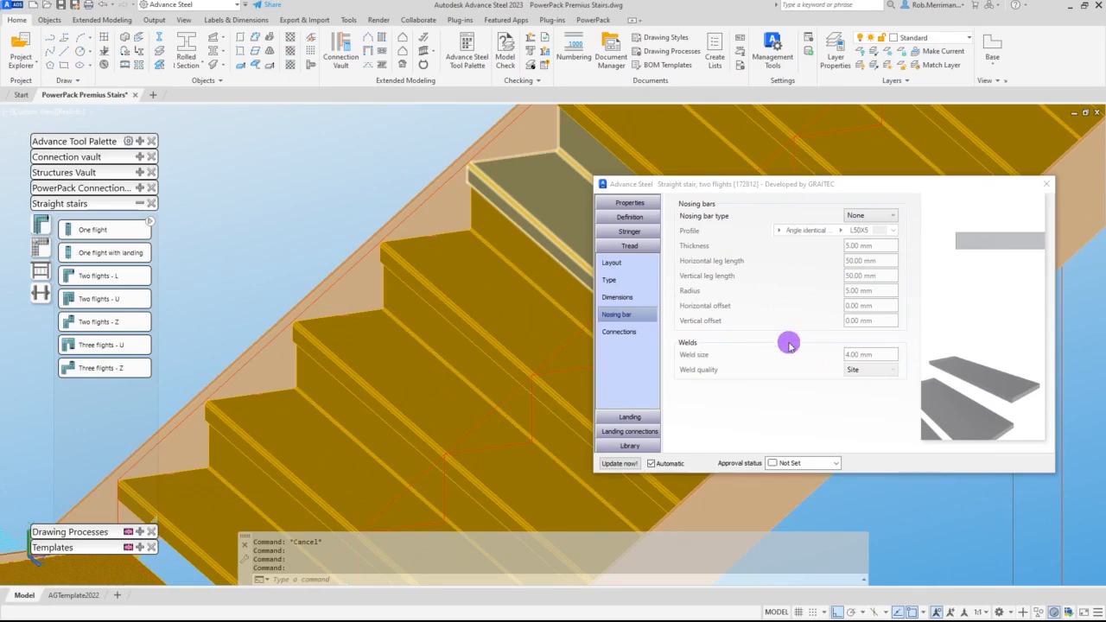
left_click(869, 215)
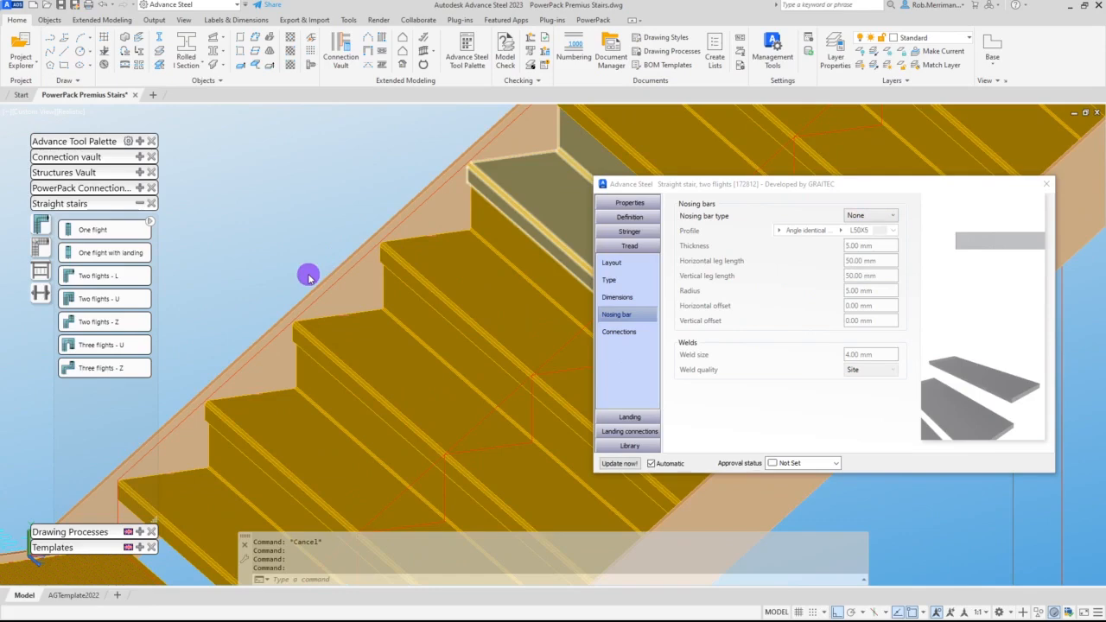
scroll(299, 326, "up", 5)
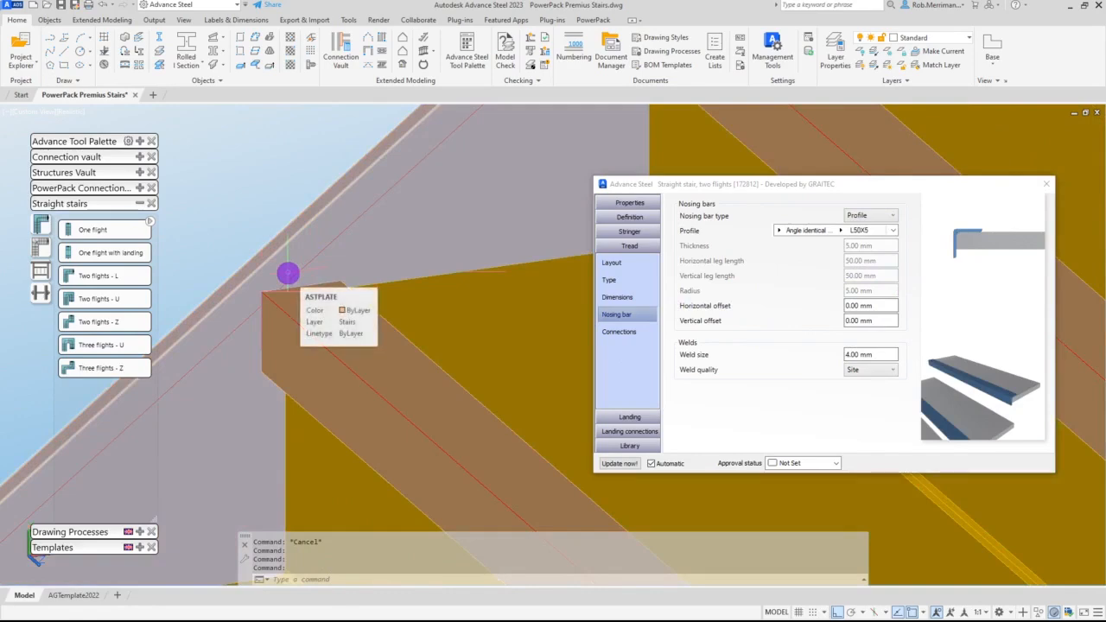
Step: Set the treads' nosing bar type back to None
left_click(866, 216)
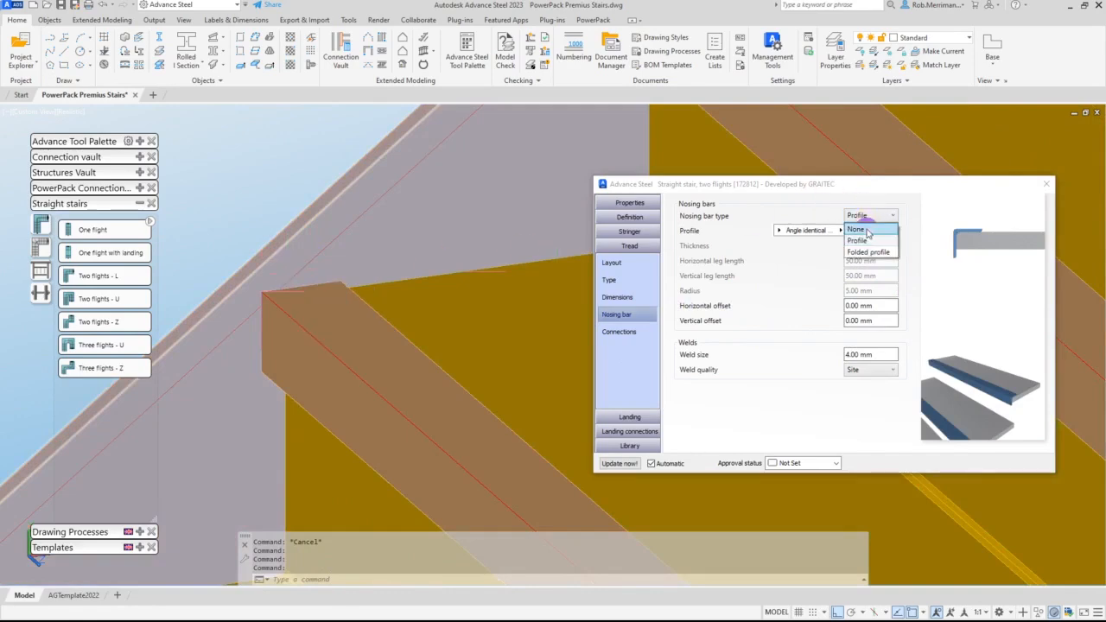
left_click(319, 169)
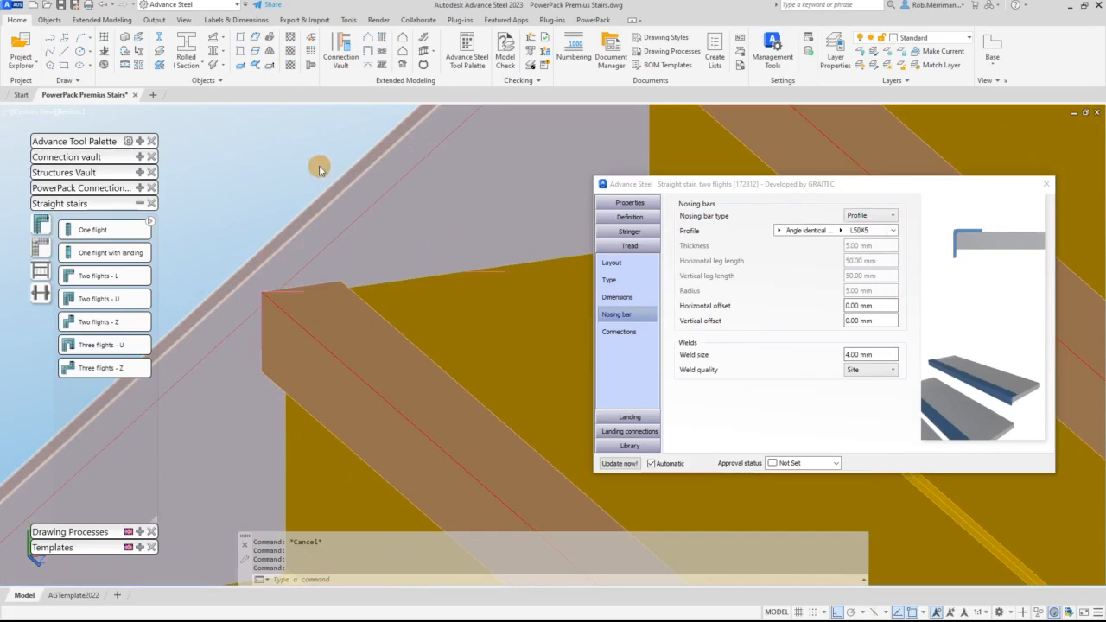
scroll(381, 180, "down", 5)
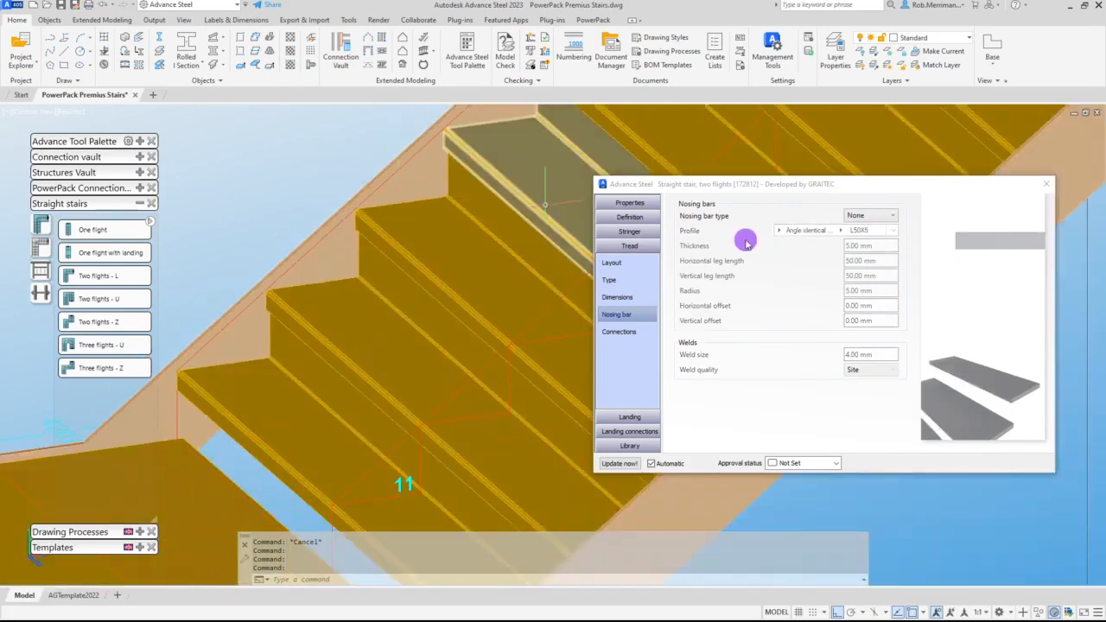
Step: Set the step mount type of the tread connections to the angle bracket beneath the treads
left_click(643, 336)
middle_click_drag(378, 299, 300, 315, "shift")
scroll(506, 256, "up", 2)
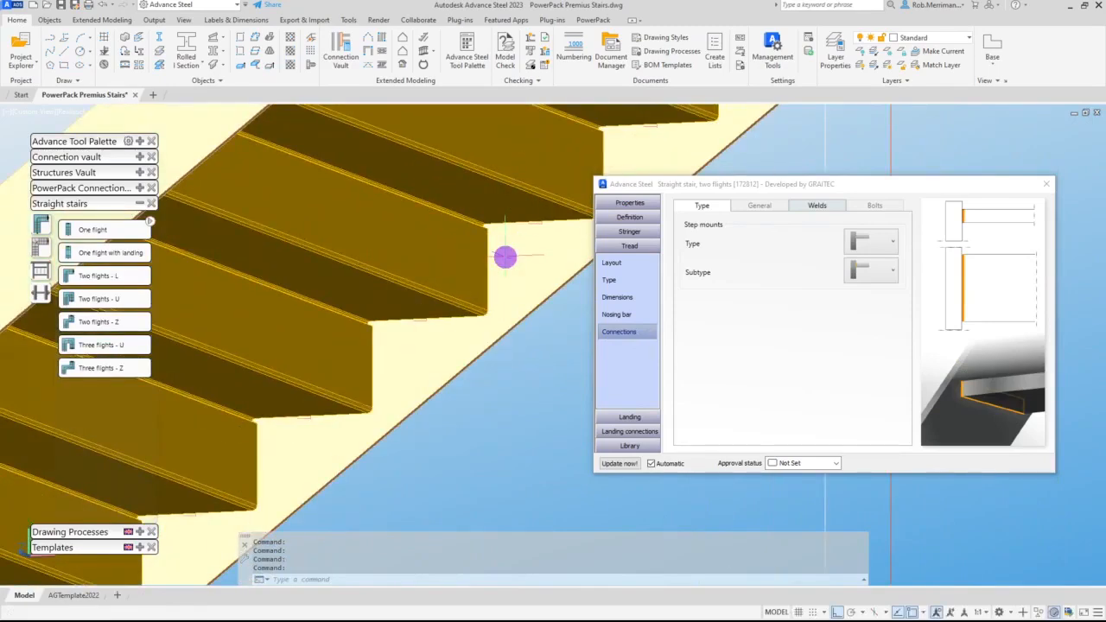
left_click(892, 241)
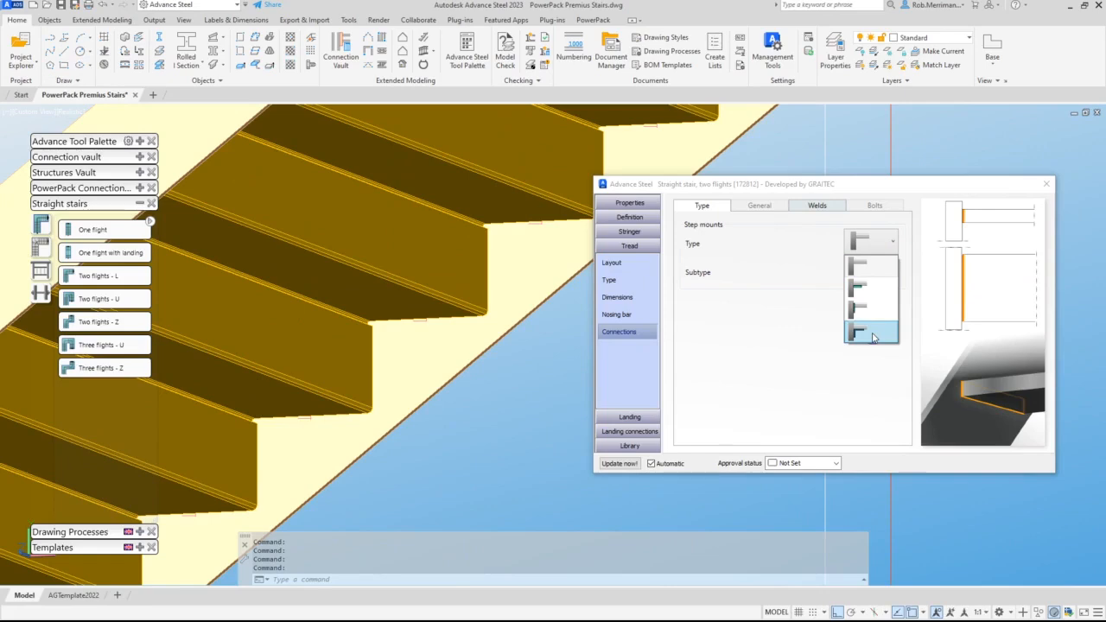
left_click(823, 333)
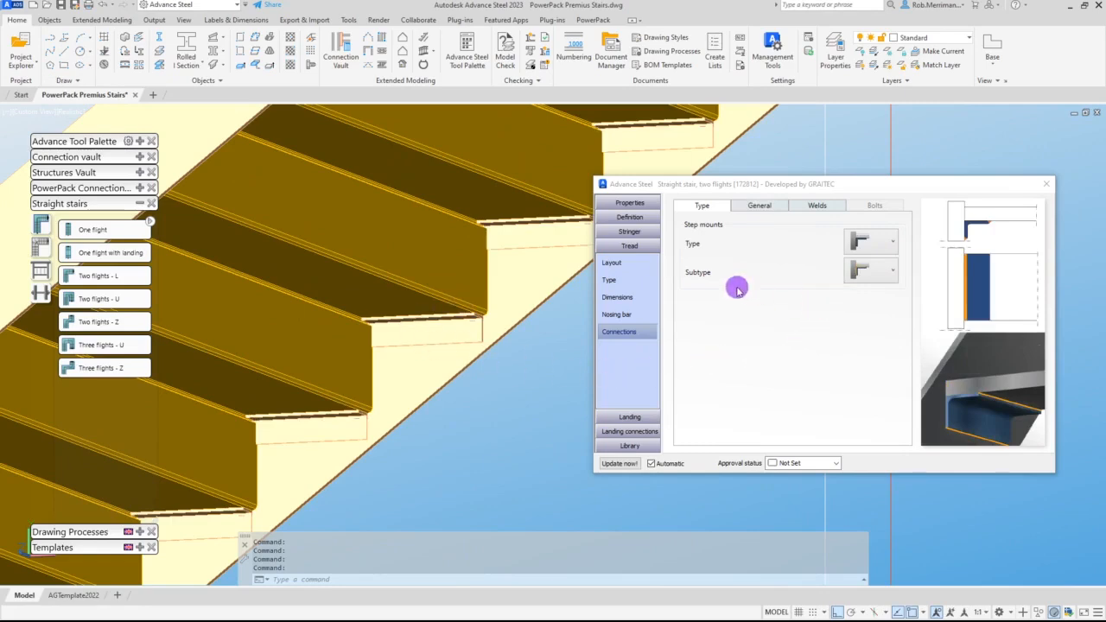
Step: Set the step mount subtype so the angle bracket is bolted to the tread and welded to the stringer
left_click(891, 274)
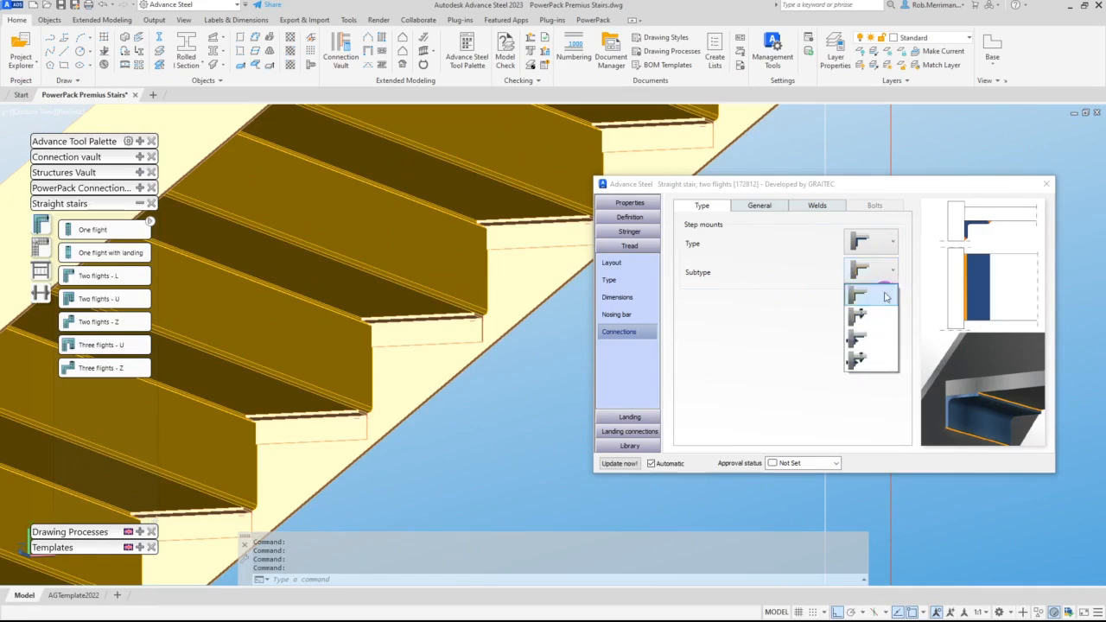
left_click(853, 319)
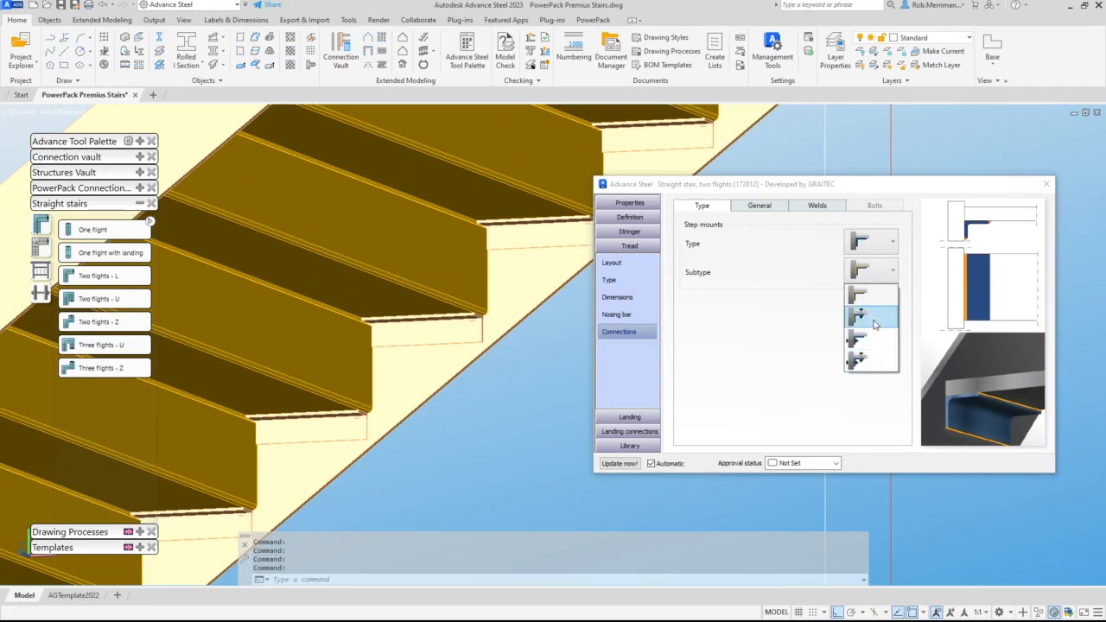
left_click(701, 372)
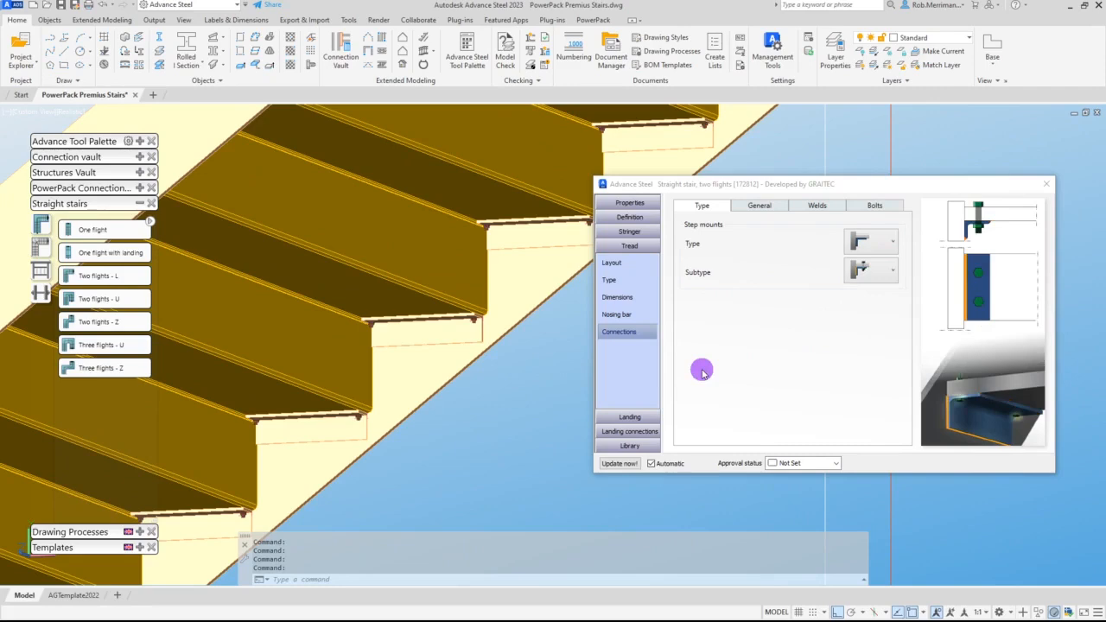
Step: Change the step mount angle's profile to UK Rolled Steel Equal Angle, size RSA70x70x6
left_click(756, 208)
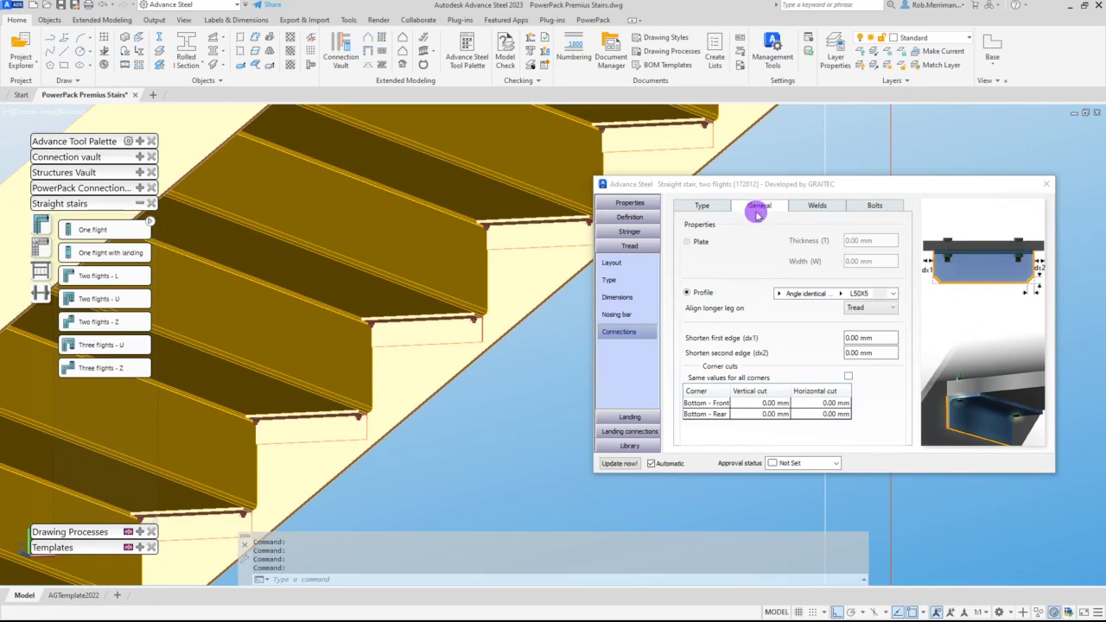
left_click(778, 294)
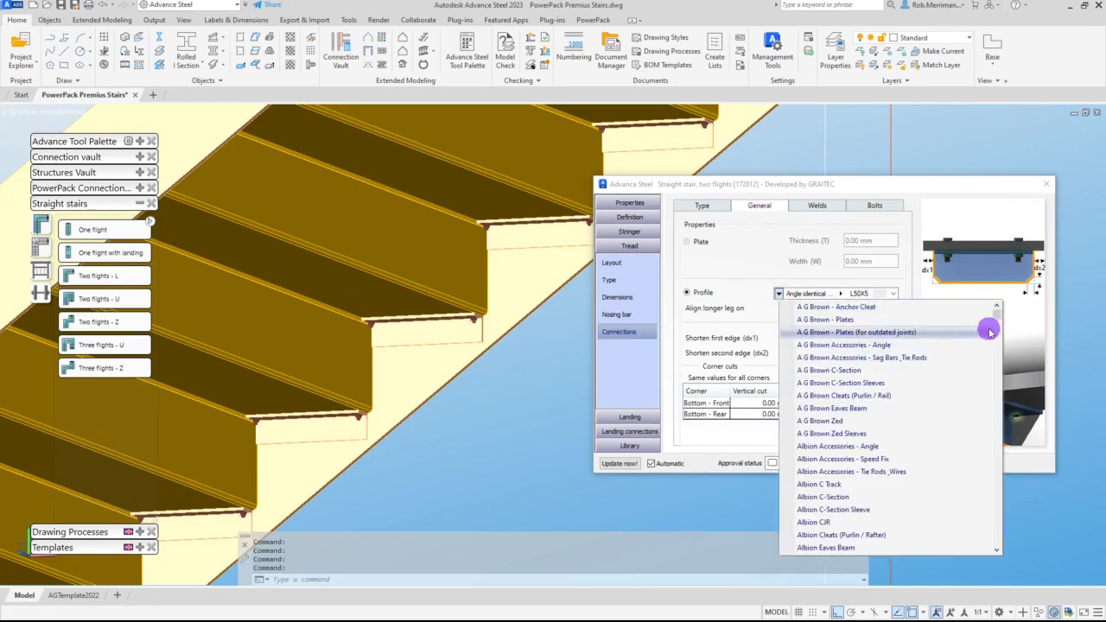
left_click_drag(994, 313, 999, 518)
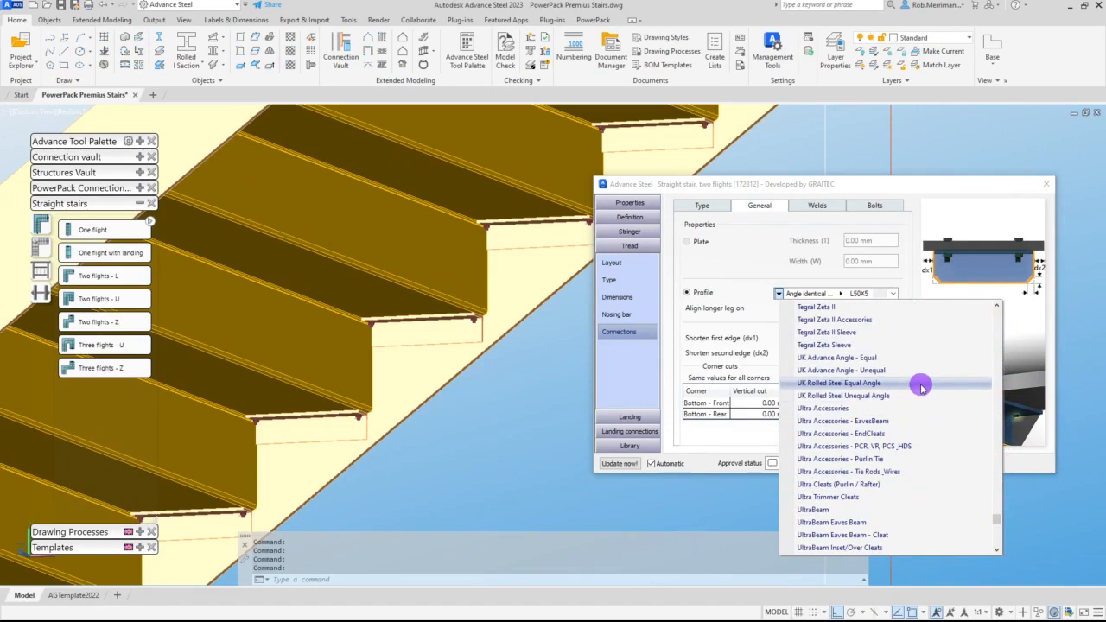
left_click(886, 386)
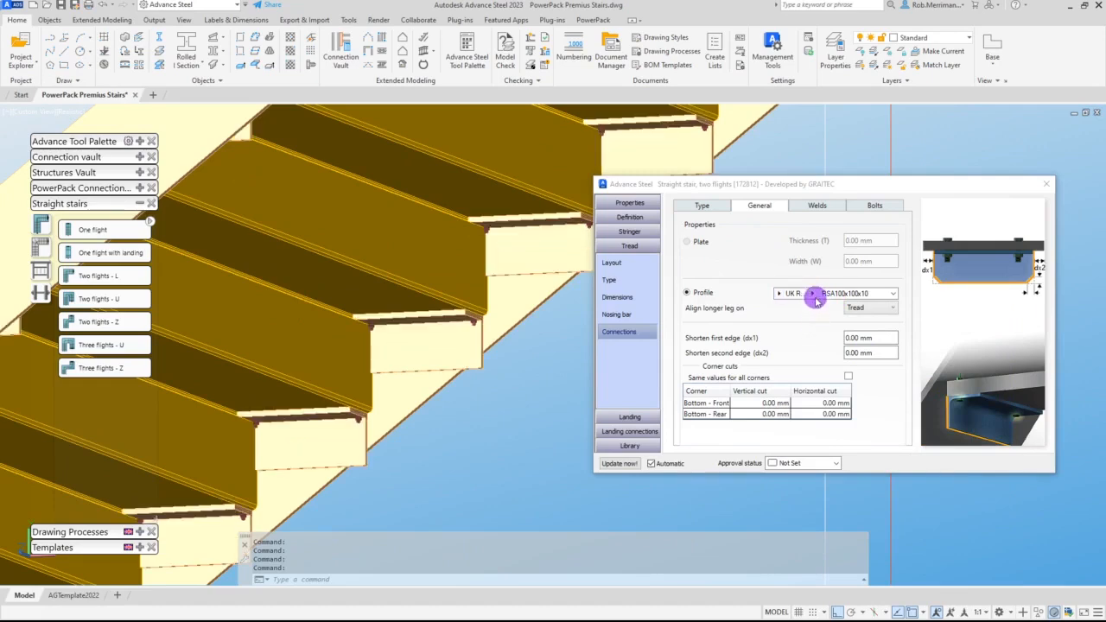
left_click(813, 293)
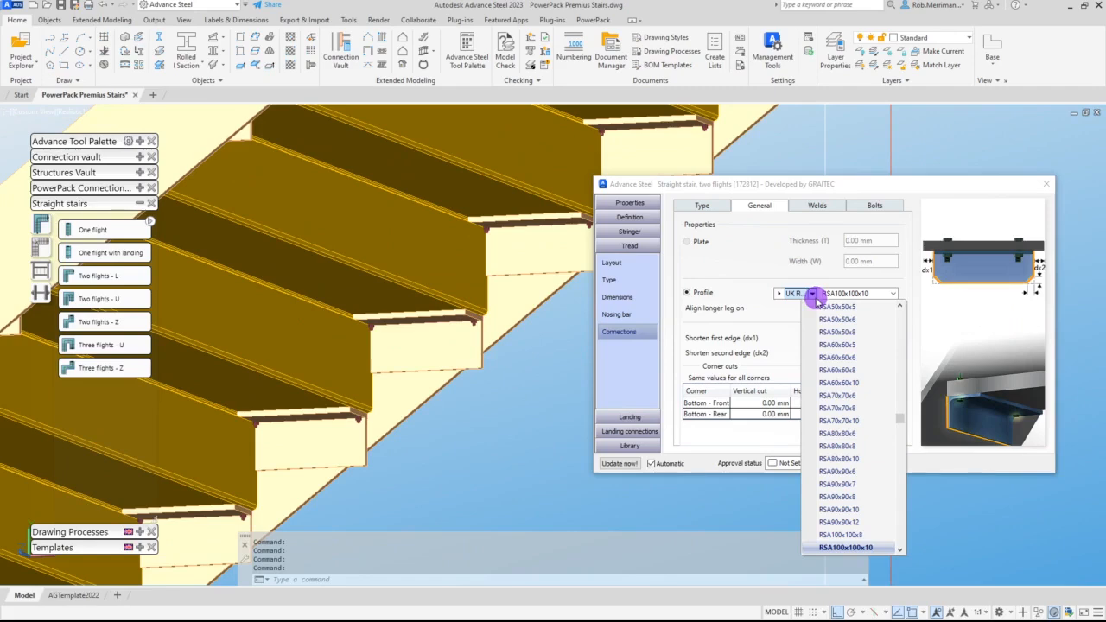
left_click(840, 395)
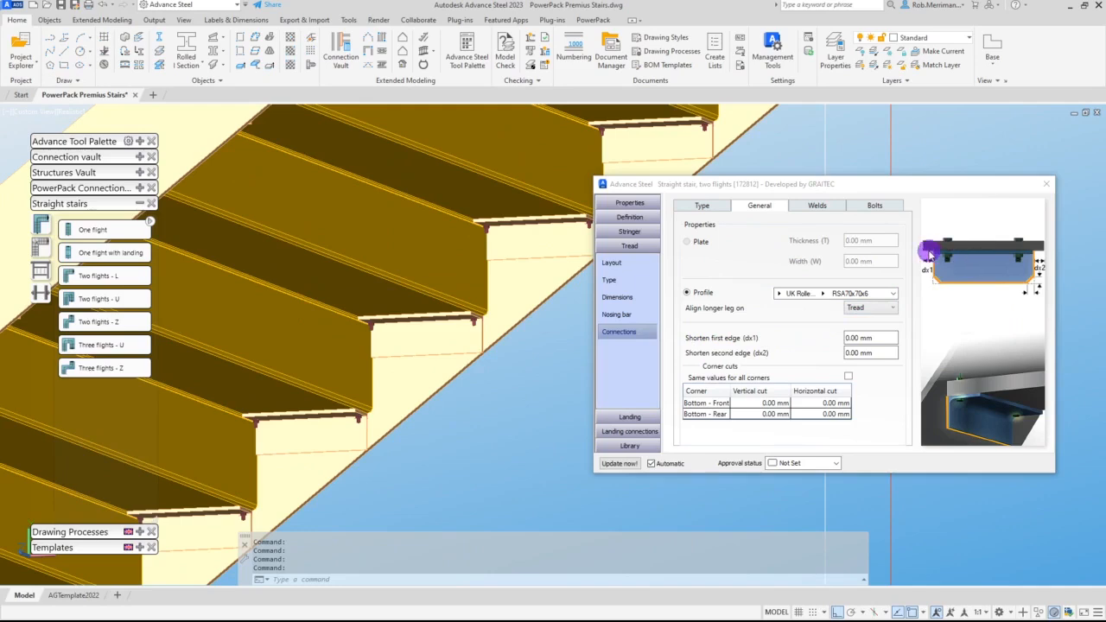
Step: Shorten the step mount angle by 30 mm at both its first edge (dx1) and second edge (dx2)
left_click(882, 339)
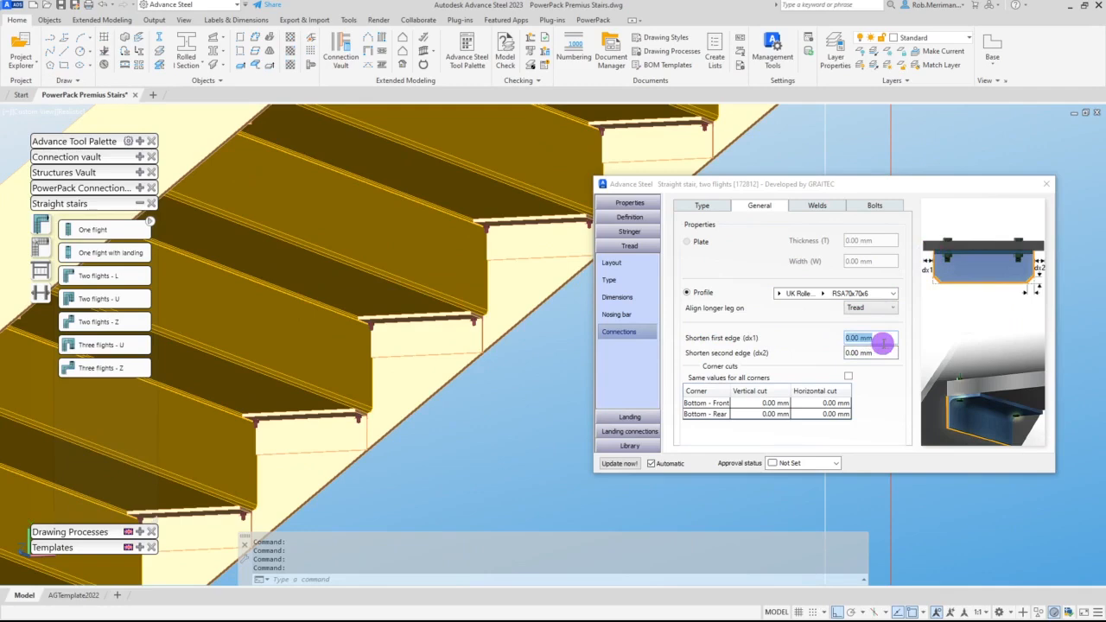
type("30")
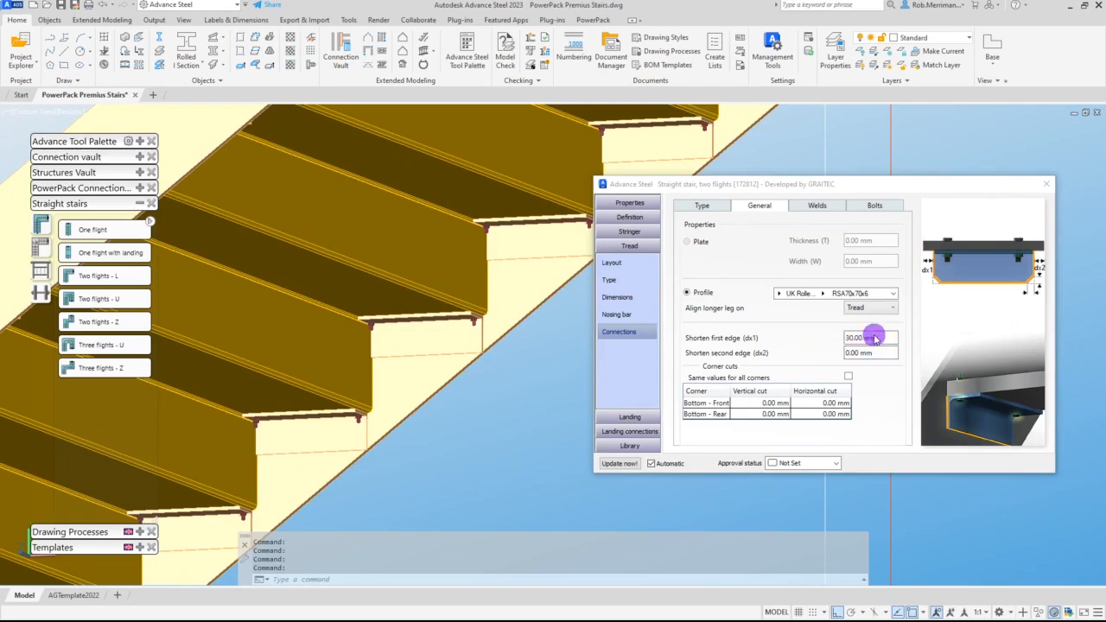
key("Tab")
type("3")
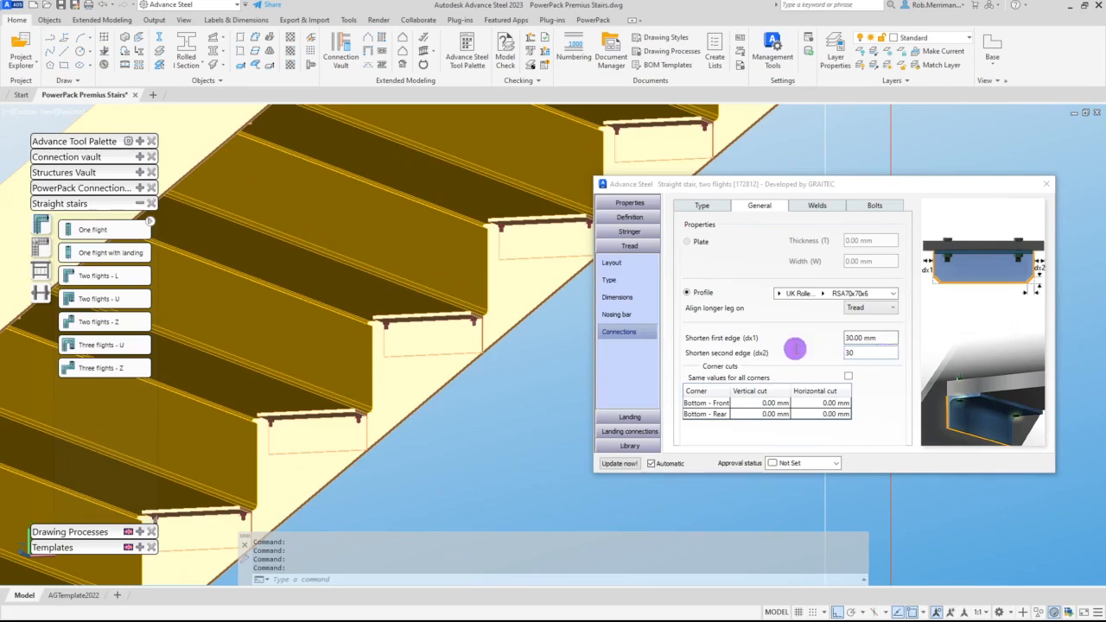
double_click(851, 353)
key("Tab")
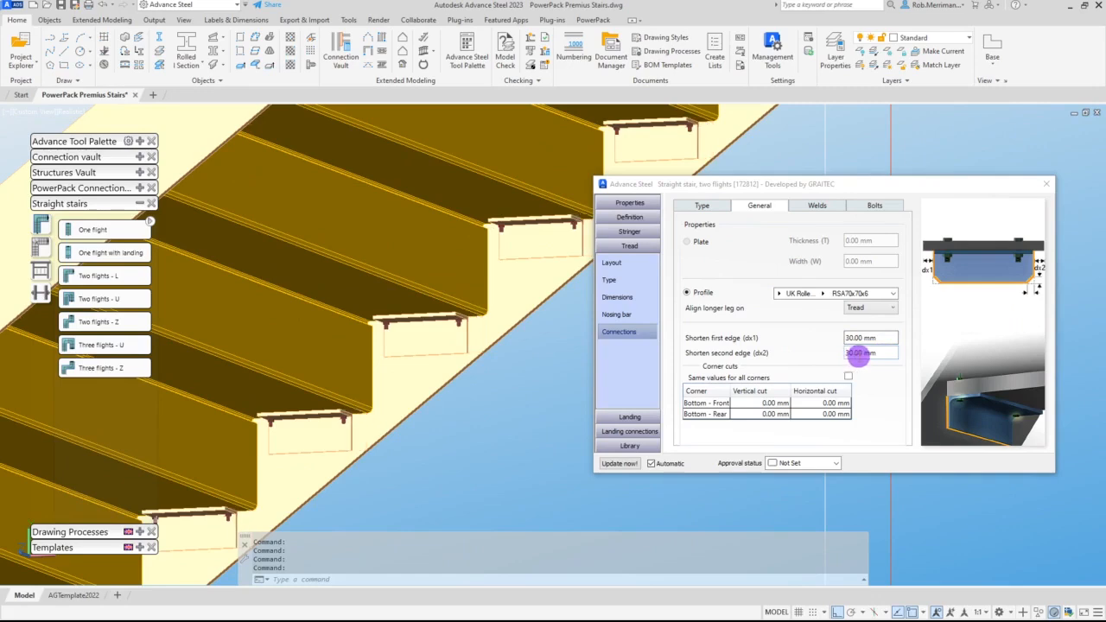
left_click(553, 361)
middle_click_drag(557, 370, 455, 373)
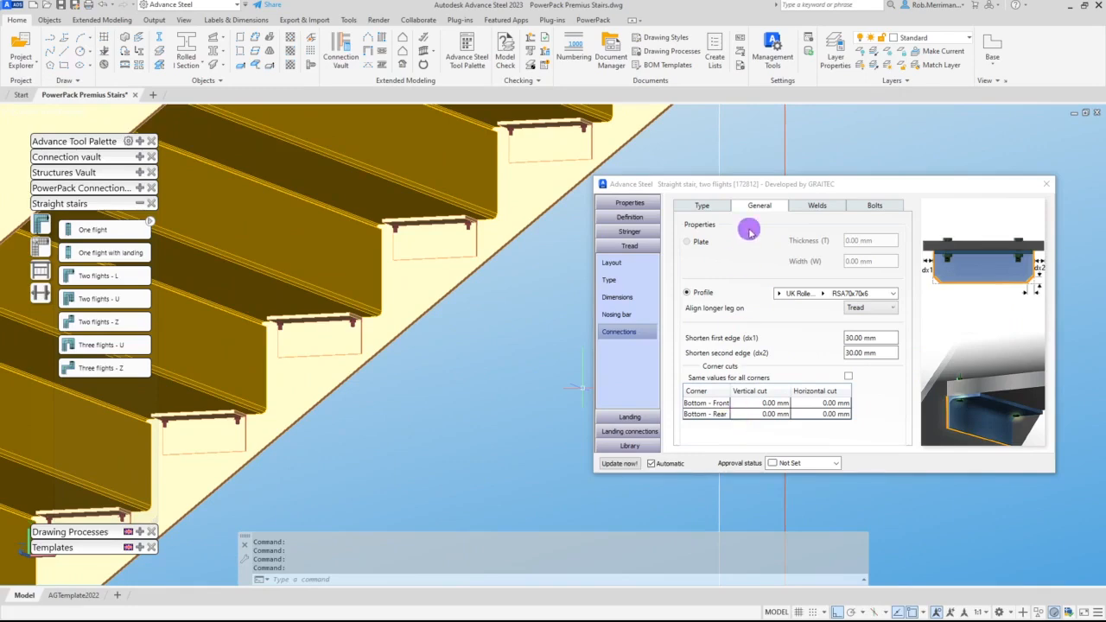
Step: Check the step mount welds and set the tread connection bolts to a countersunk type with 12 mm diameter
left_click(808, 208)
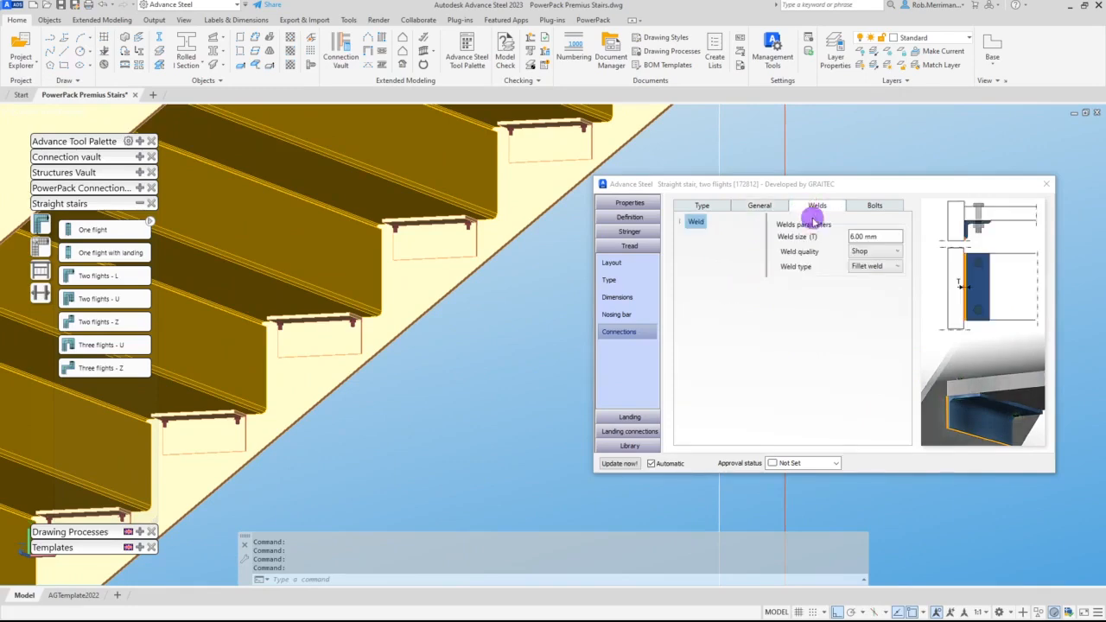
left_click(675, 221)
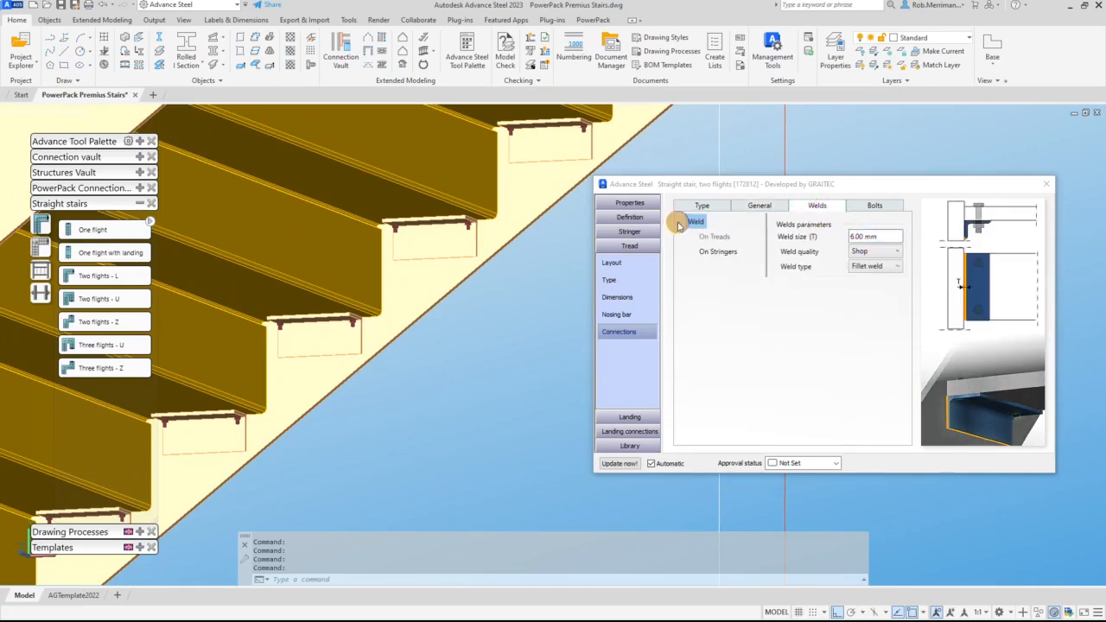
left_click(871, 204)
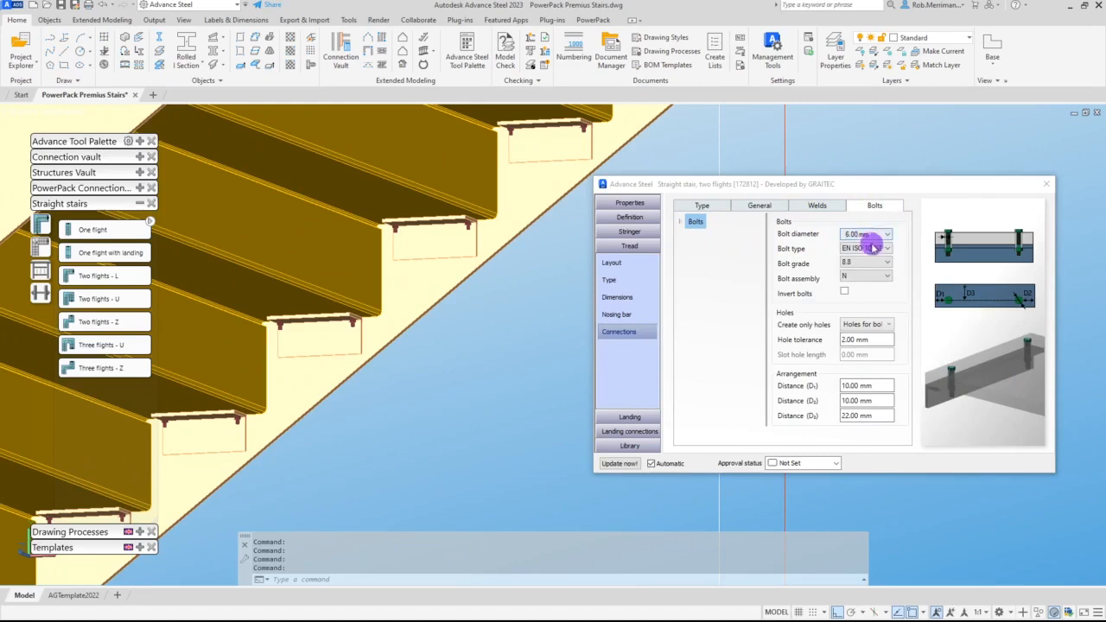
left_click(875, 248)
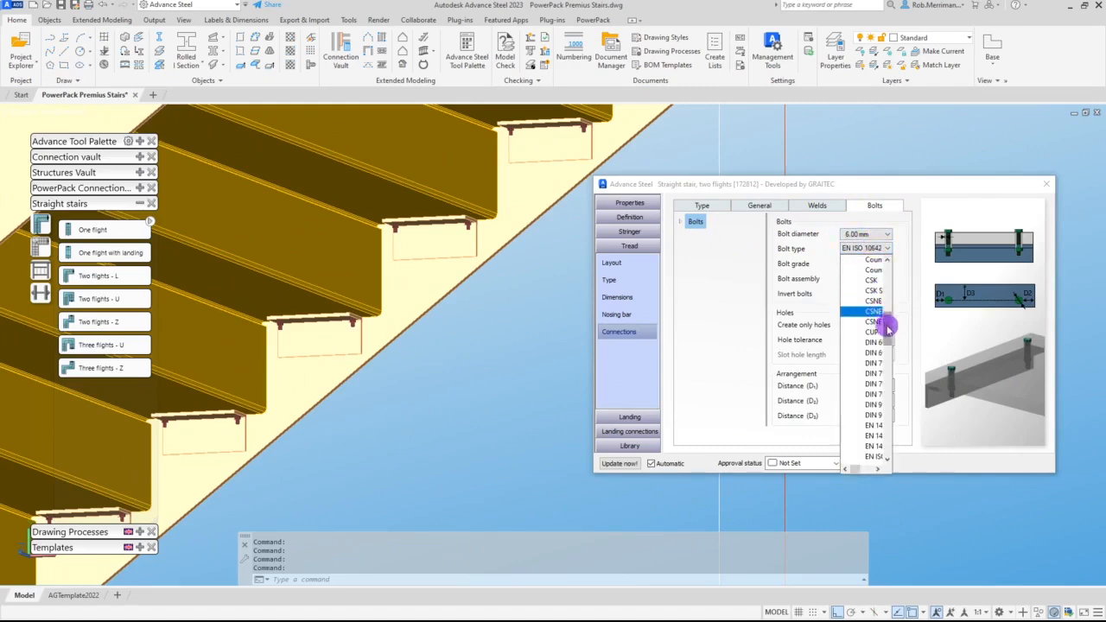
mouse_move(853, 467)
left_mouse_down()
mouse_move(864, 469)
mouse_move(855, 464)
left_mouse_up()
scroll(858, 388, "up", 1)
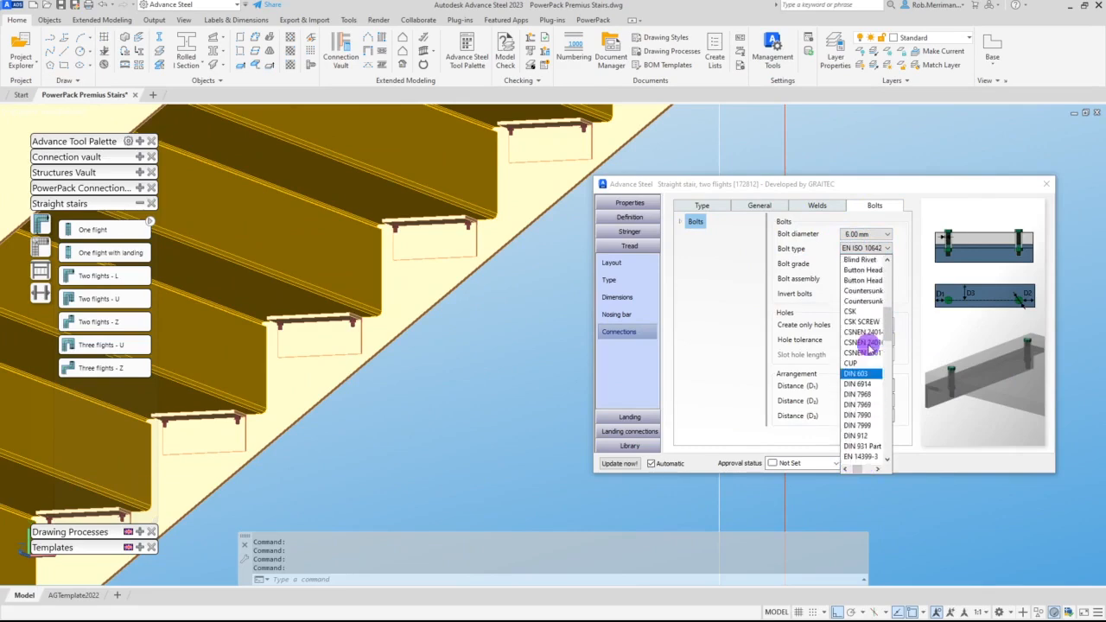
left_click(862, 292)
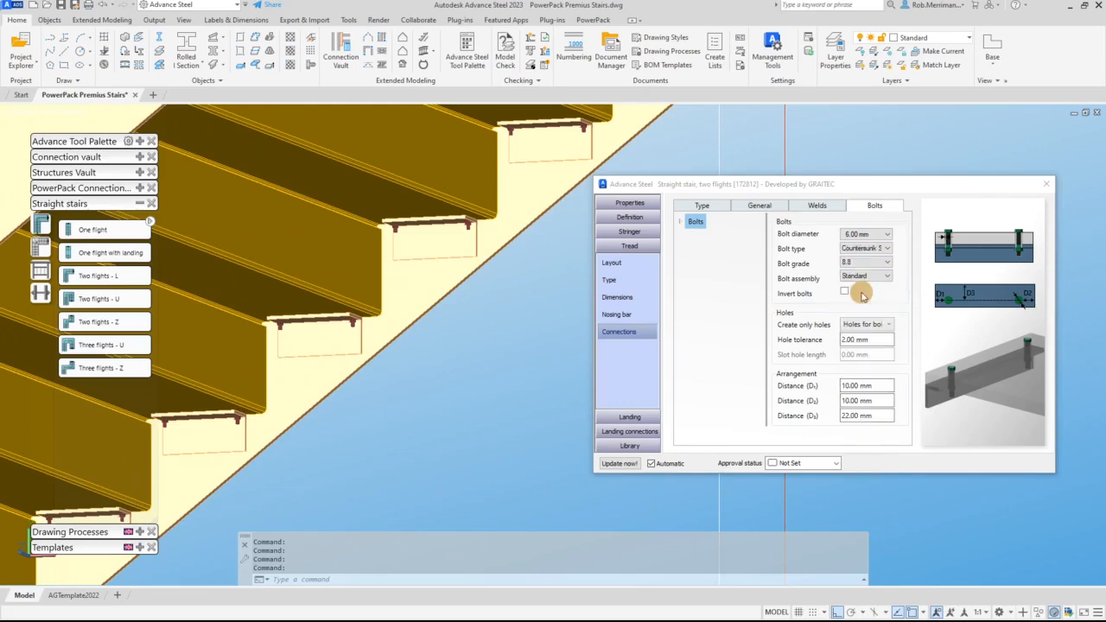
left_click(877, 235)
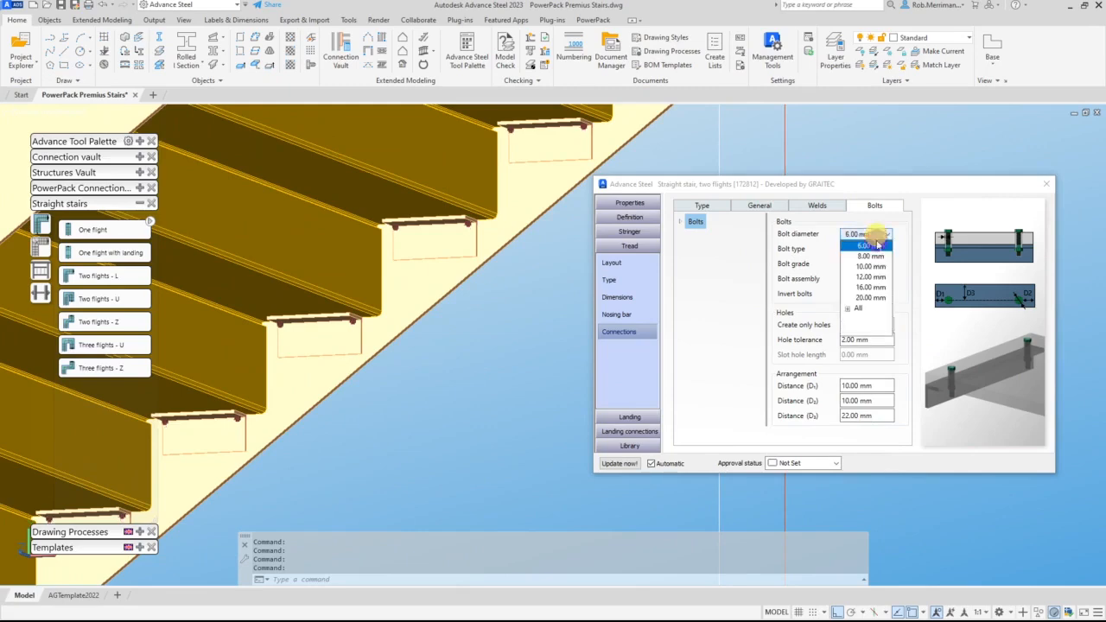
left_click(879, 273)
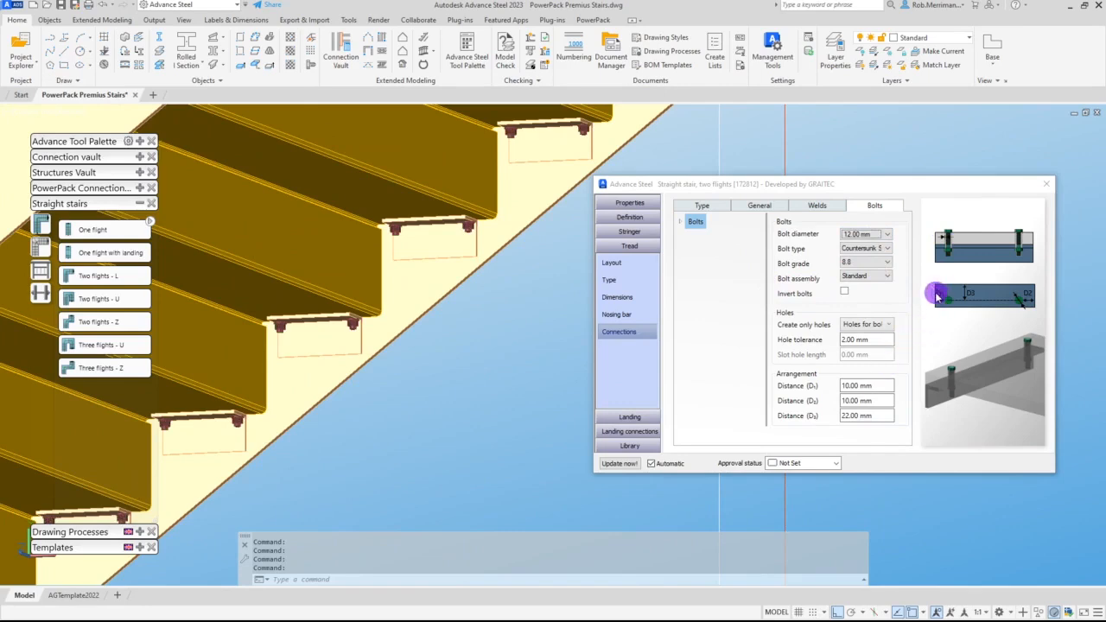
Step: Set the tread connection bolt distances D1, D2 and D3 to 30 mm each
left_click(887, 386)
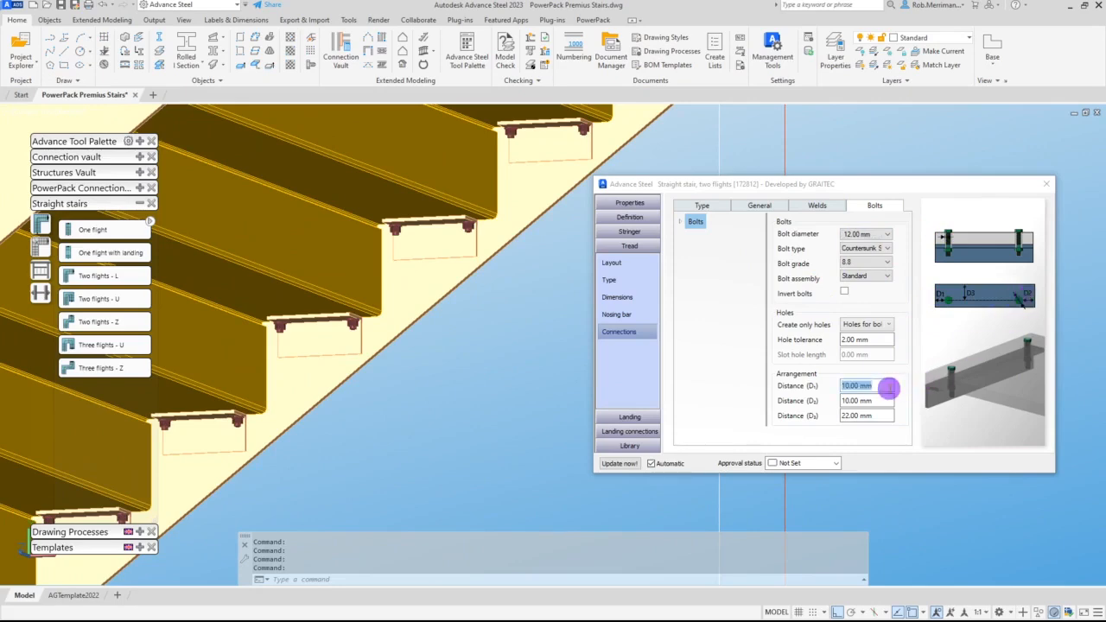
type("30")
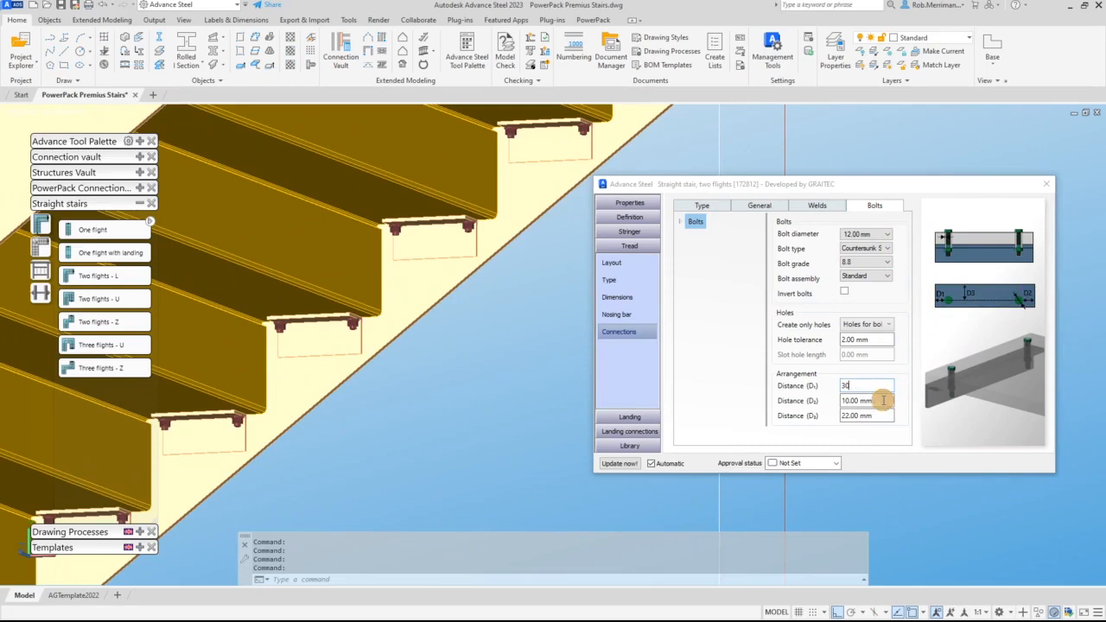
left_click(883, 400)
left_click(883, 400)
type("30")
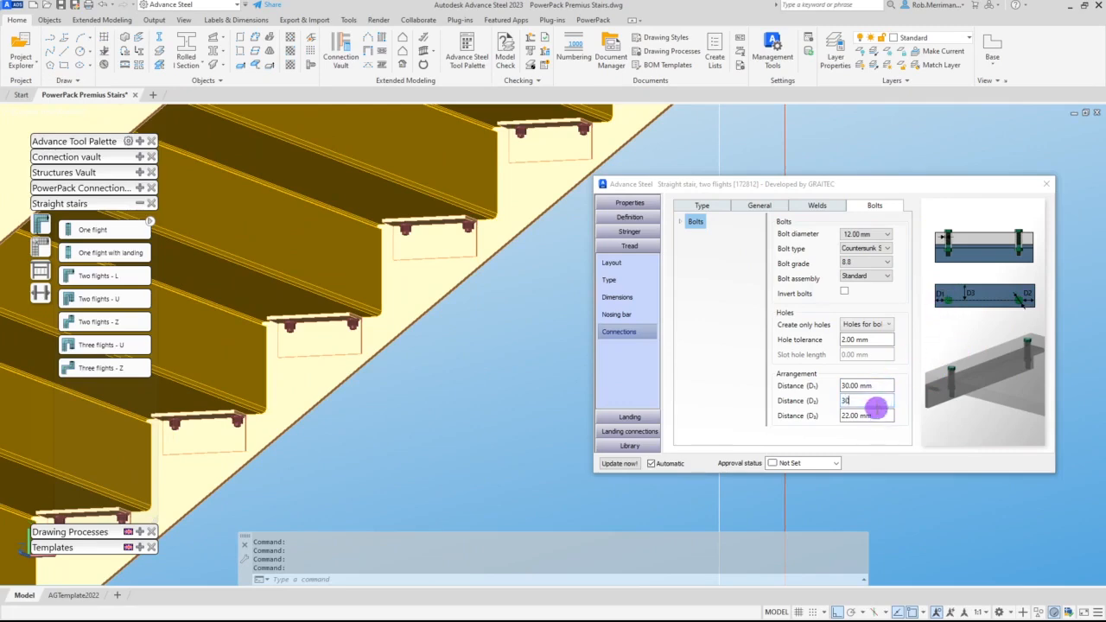
left_click(879, 415)
type("30")
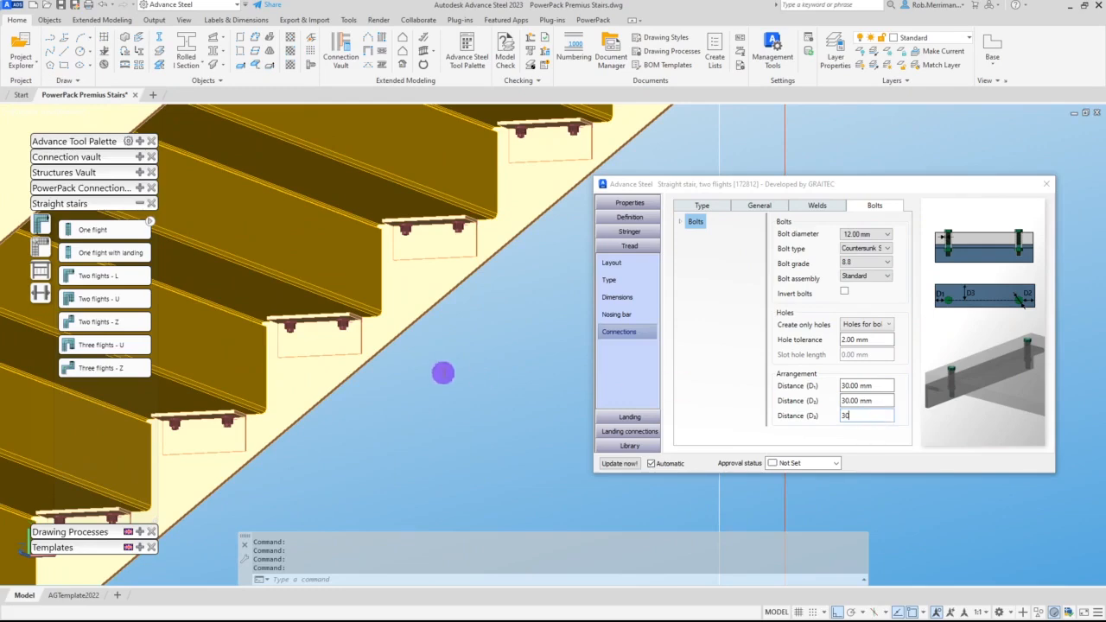
Step: Review the intermediate landing properties and enable a top landing at the upper end of the stair
middle_click_drag(442, 372, 533, 402, "shift")
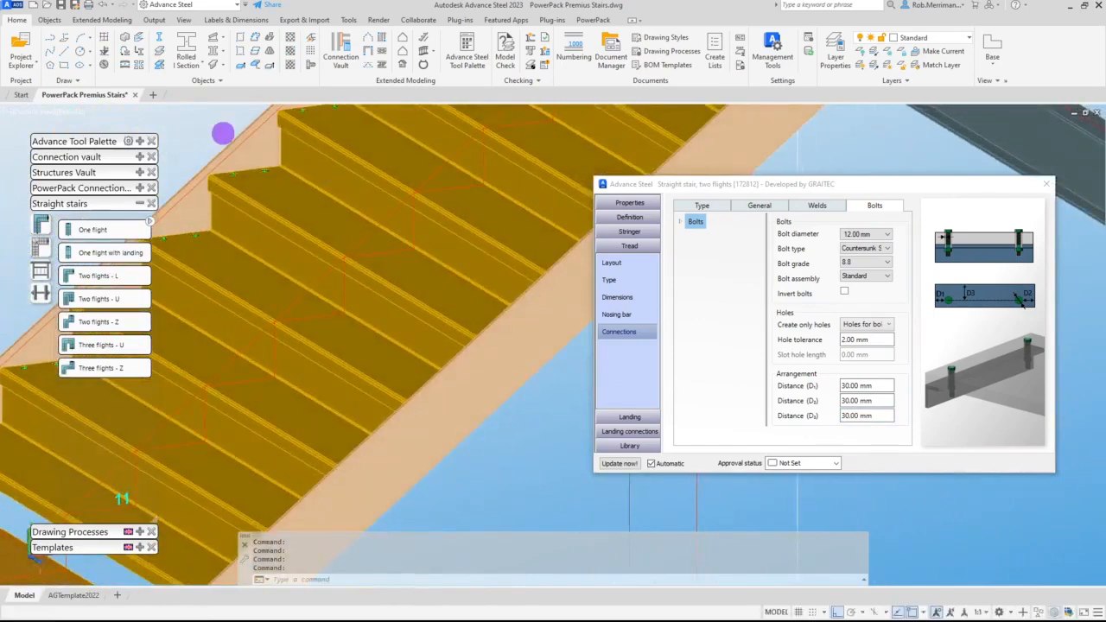
scroll(226, 143, "up", 2)
scroll(376, 238, "down", 5)
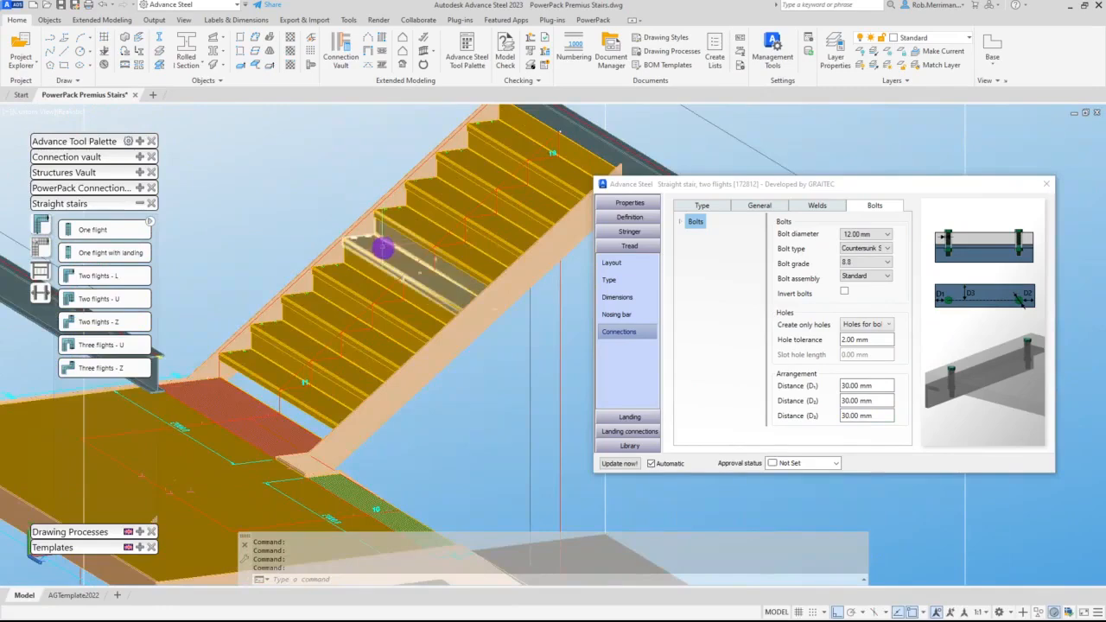
scroll(382, 249, "down", 3)
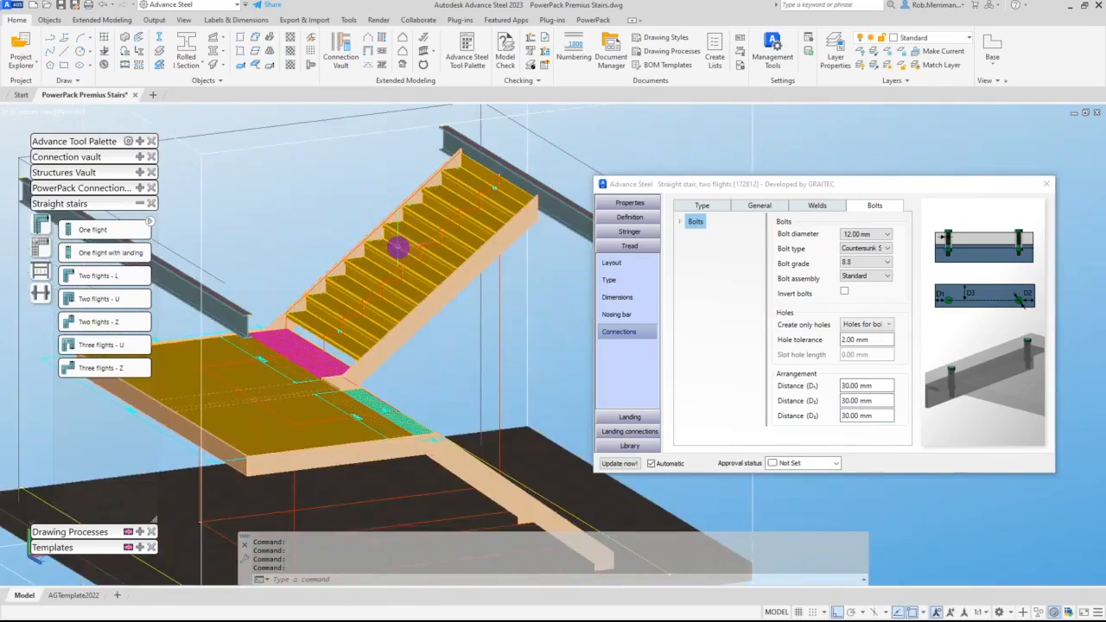
left_click(631, 418)
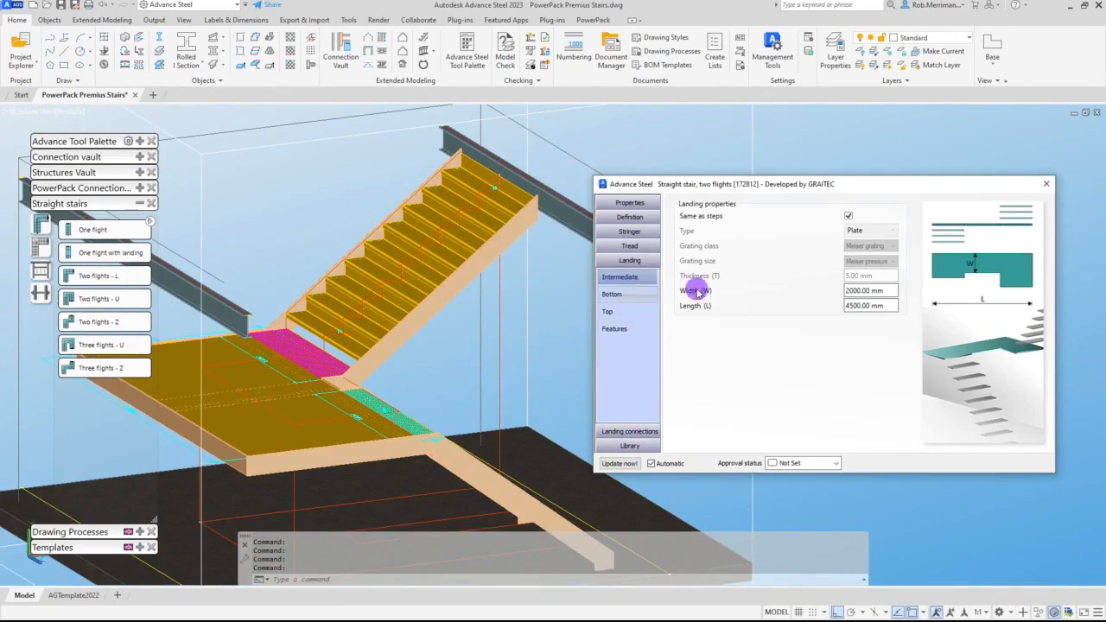
left_click(848, 214)
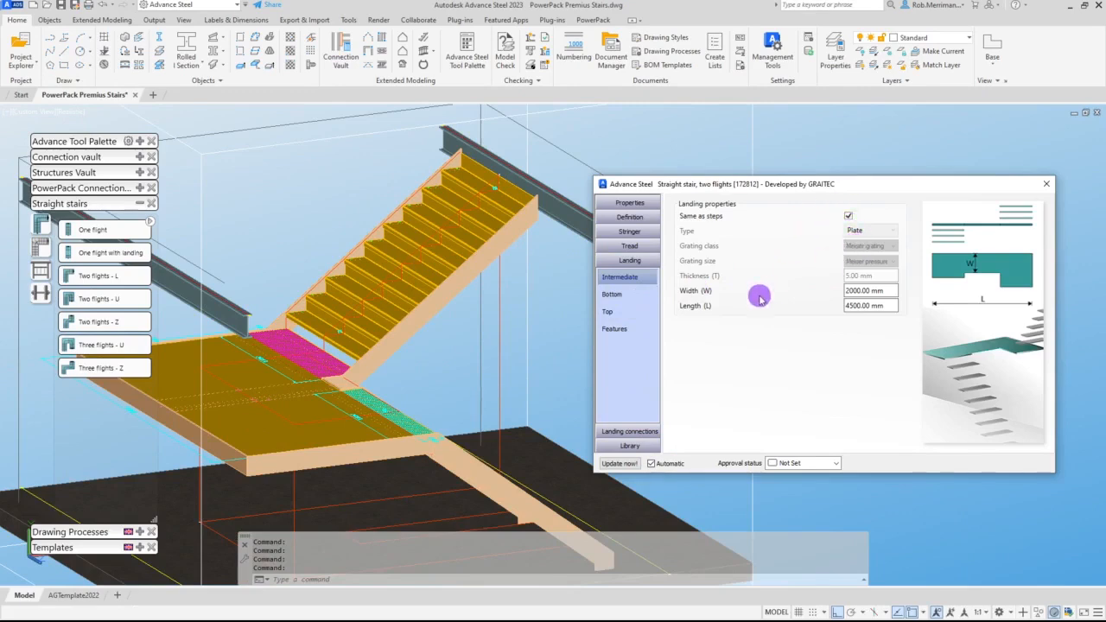
left_click(630, 313)
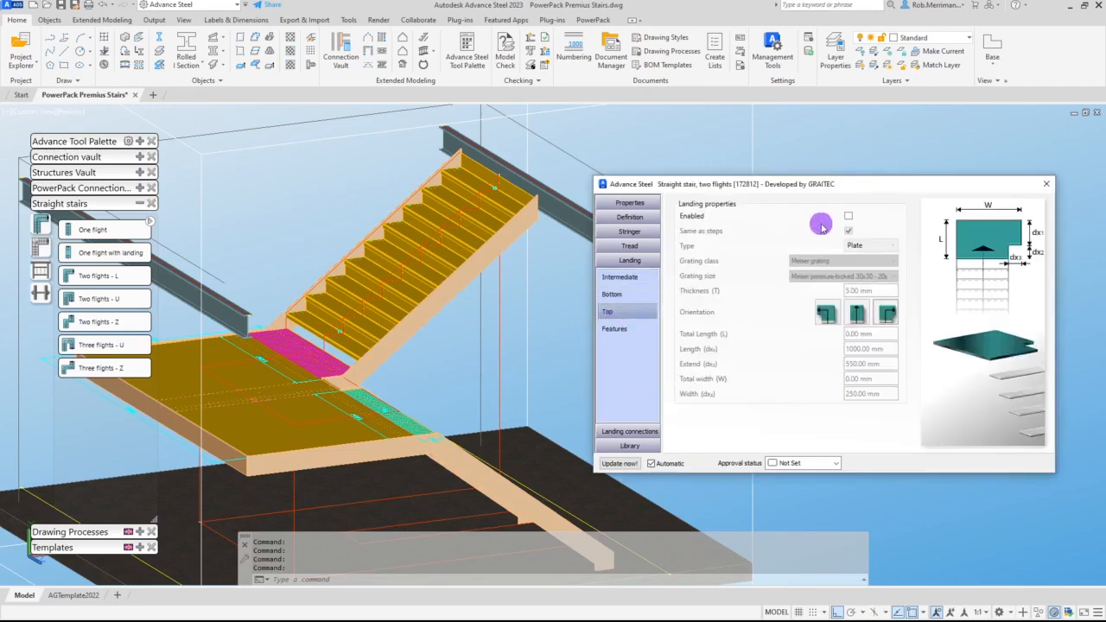
left_click(849, 217)
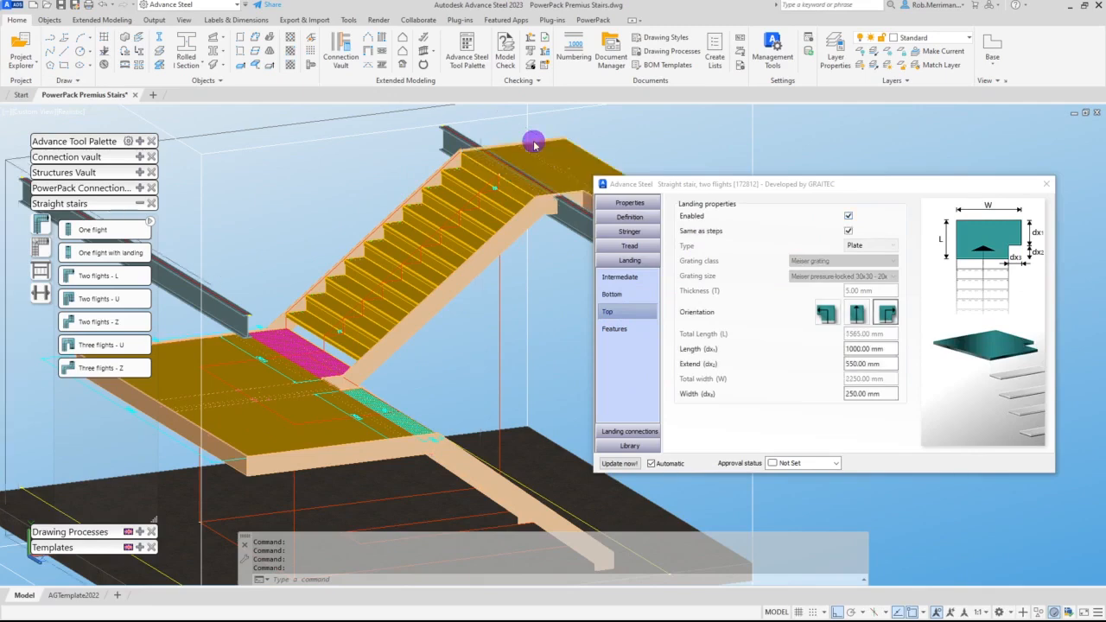
Step: Set the top landing's orientation to straight, without a side turn
scroll(544, 140, "up", 5)
scroll(345, 229, "down", 4)
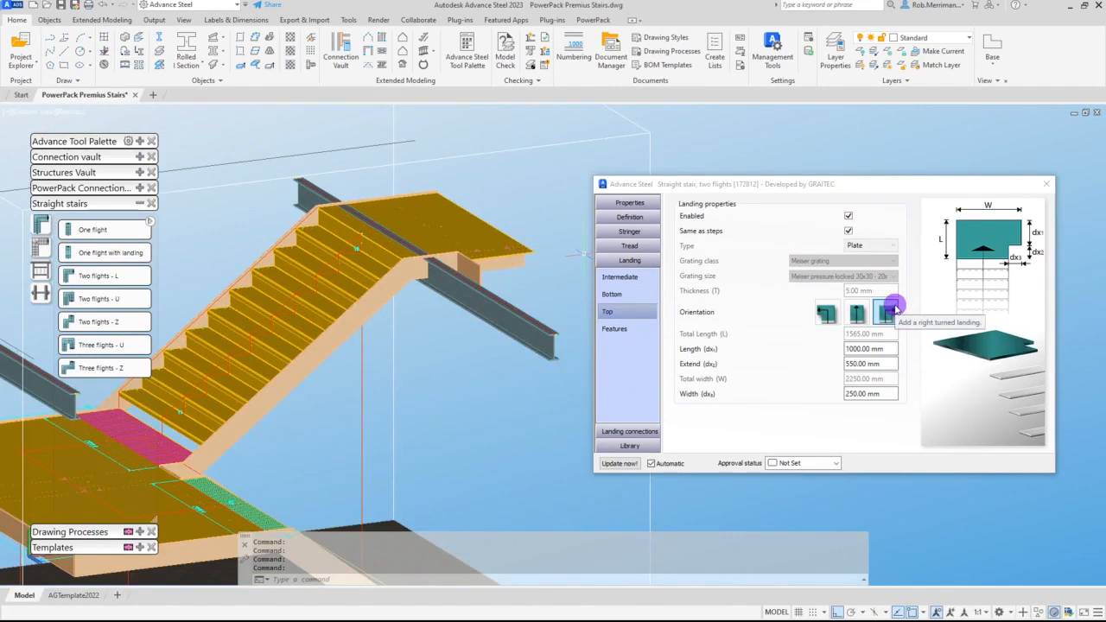
left_click(852, 318)
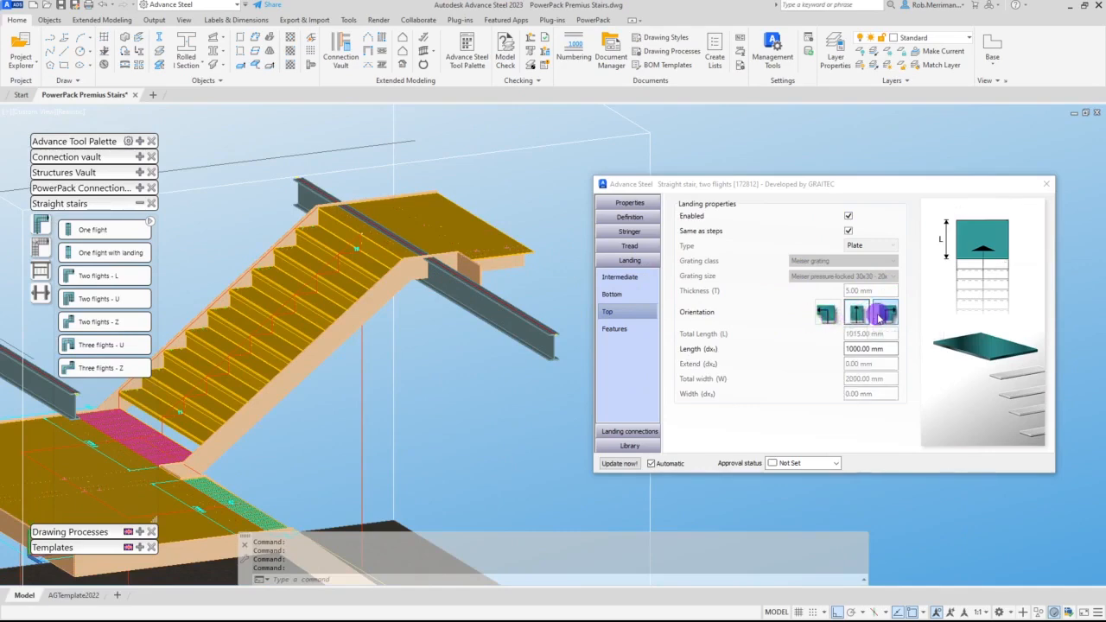
Step: Set the top landing's length to 250 mm
double_click(876, 347)
triple_click(877, 349)
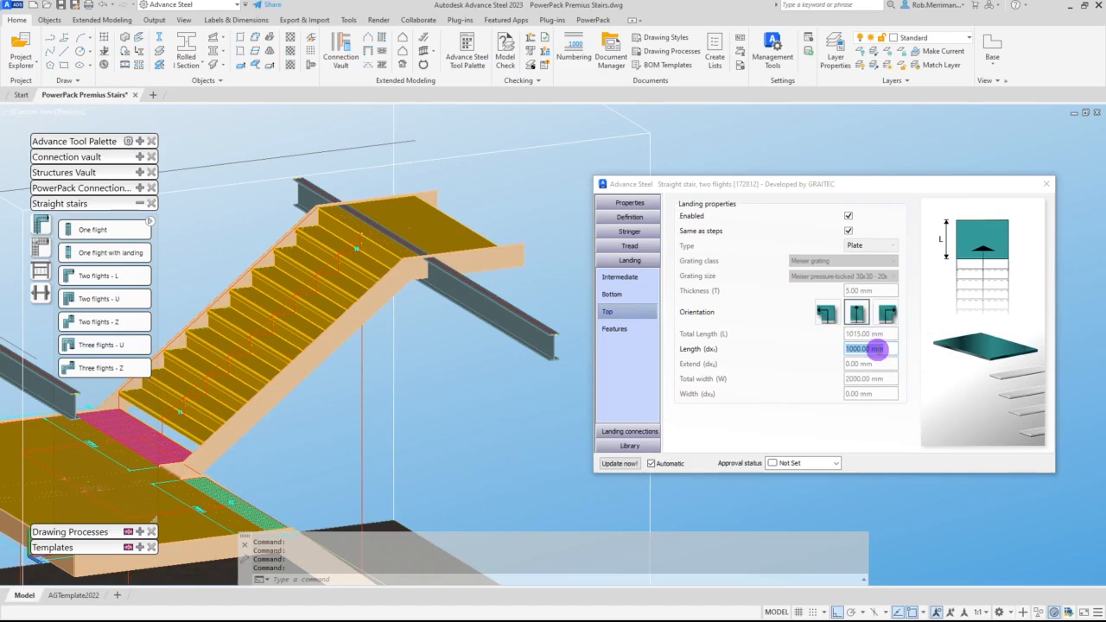
type("250")
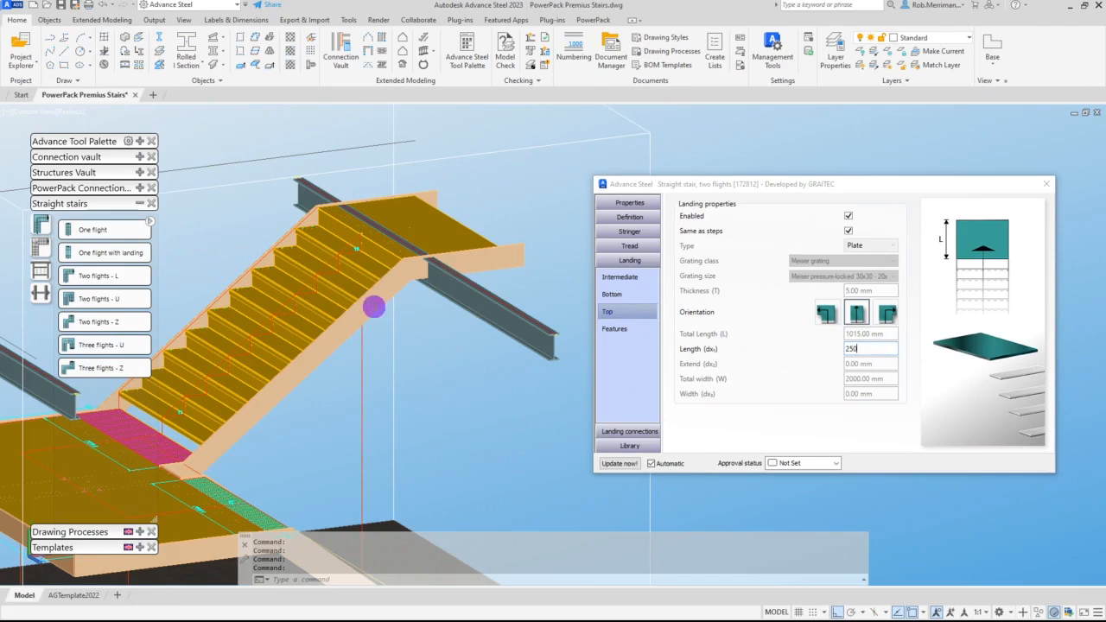
key("Tab")
scroll(359, 195, "up", 5)
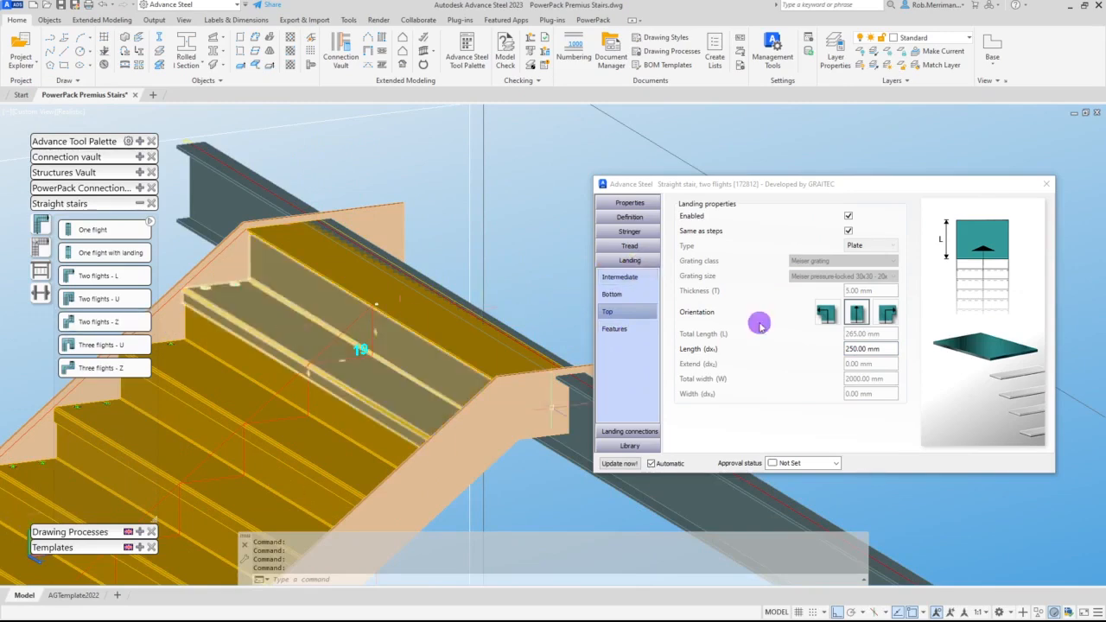
Step: Enable a downturned nose cover with closed riser for all landings in the landing features
left_click(643, 333)
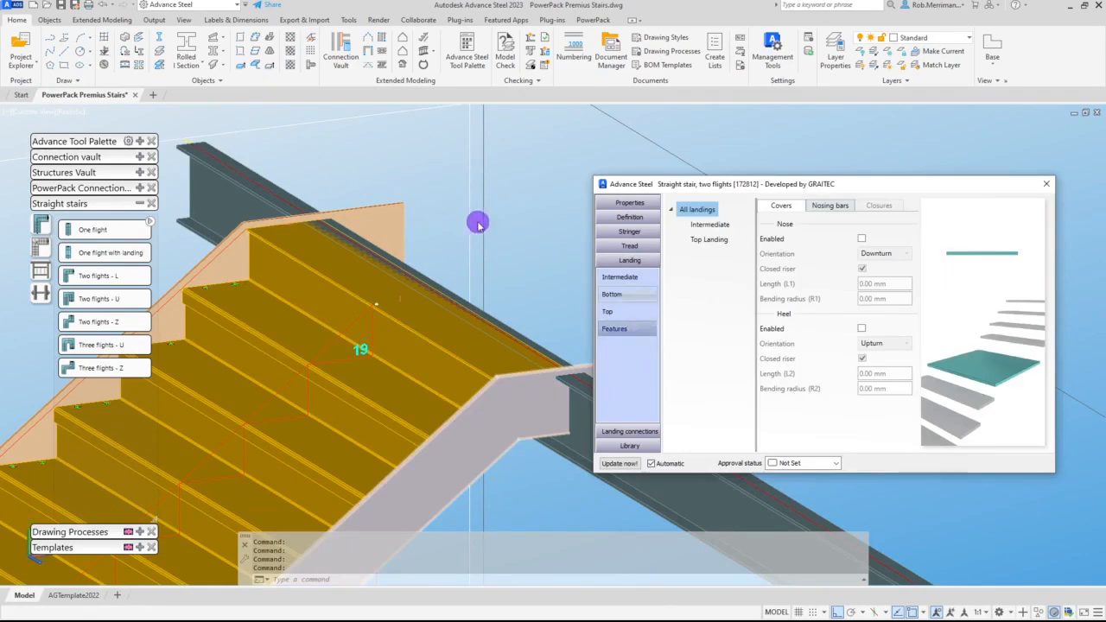
scroll(506, 182, "down", 5)
scroll(314, 355, "up", 4)
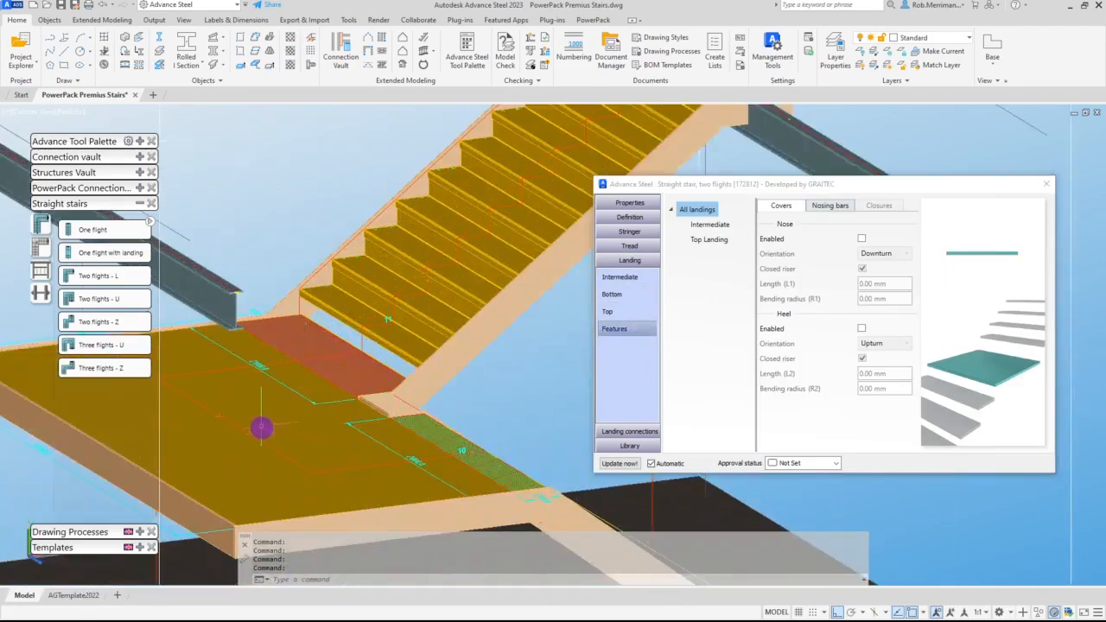
left_click(257, 416)
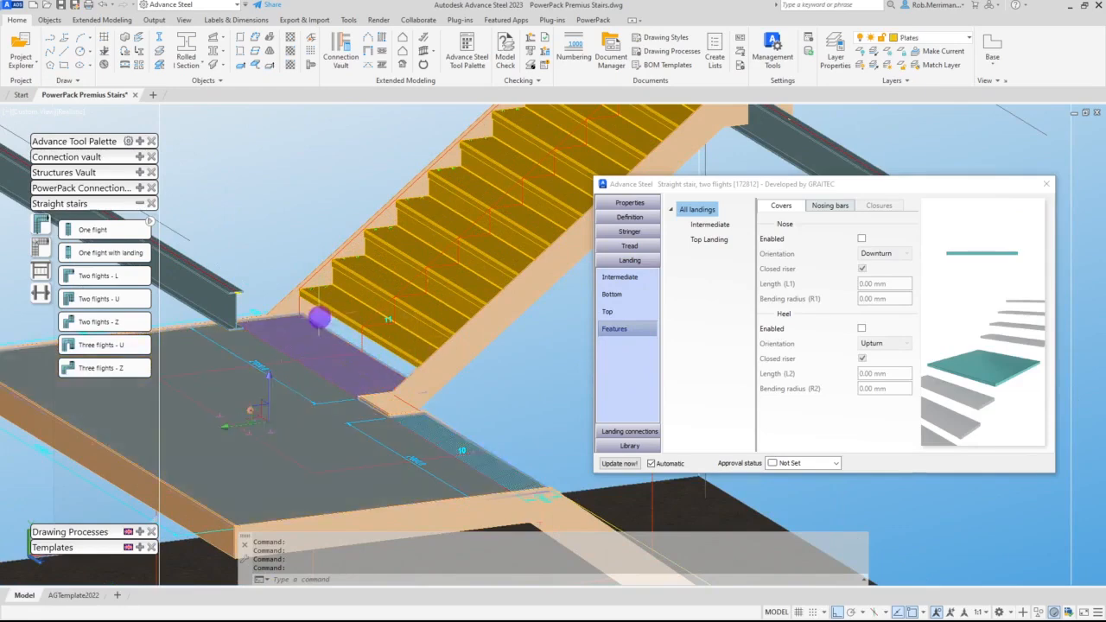
scroll(319, 311, "down", 2)
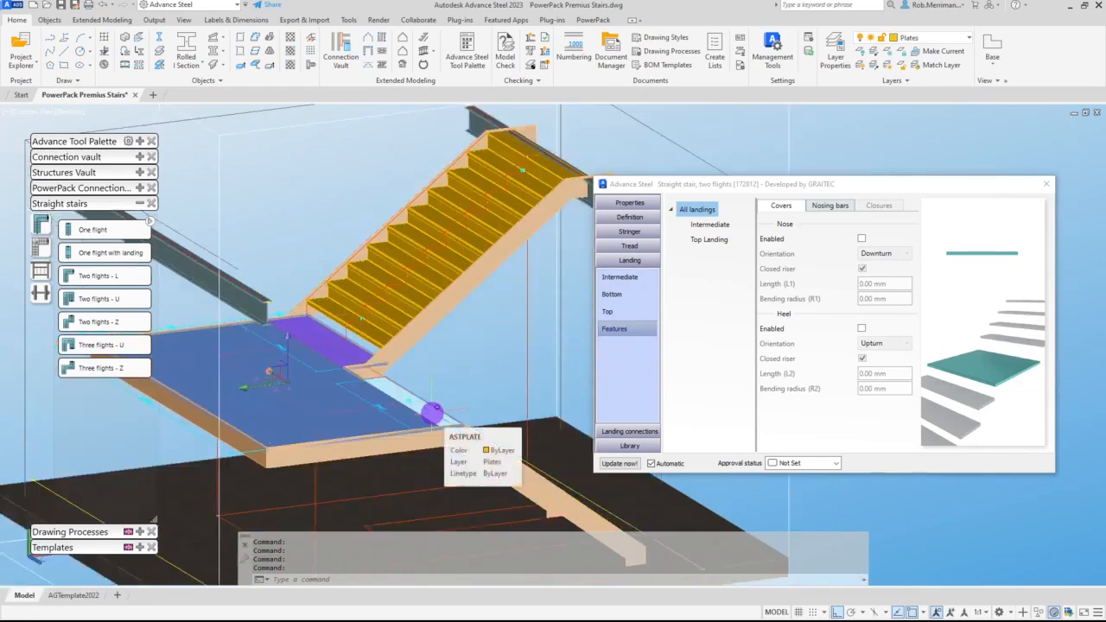
scroll(532, 134, "up", 5)
key("Escape")
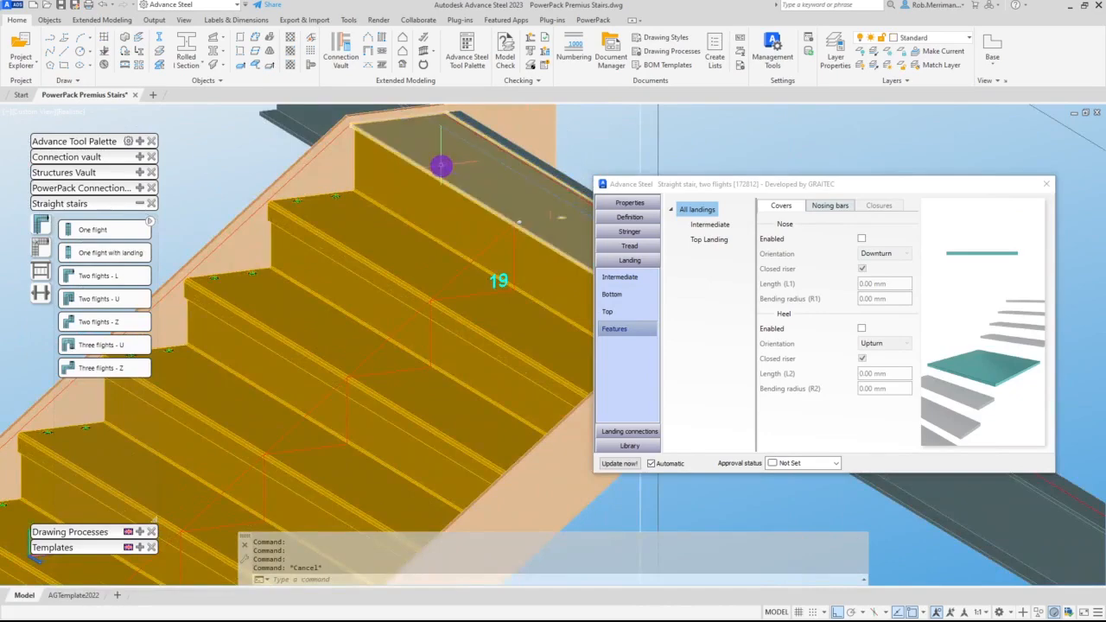
scroll(441, 164, "down", 3)
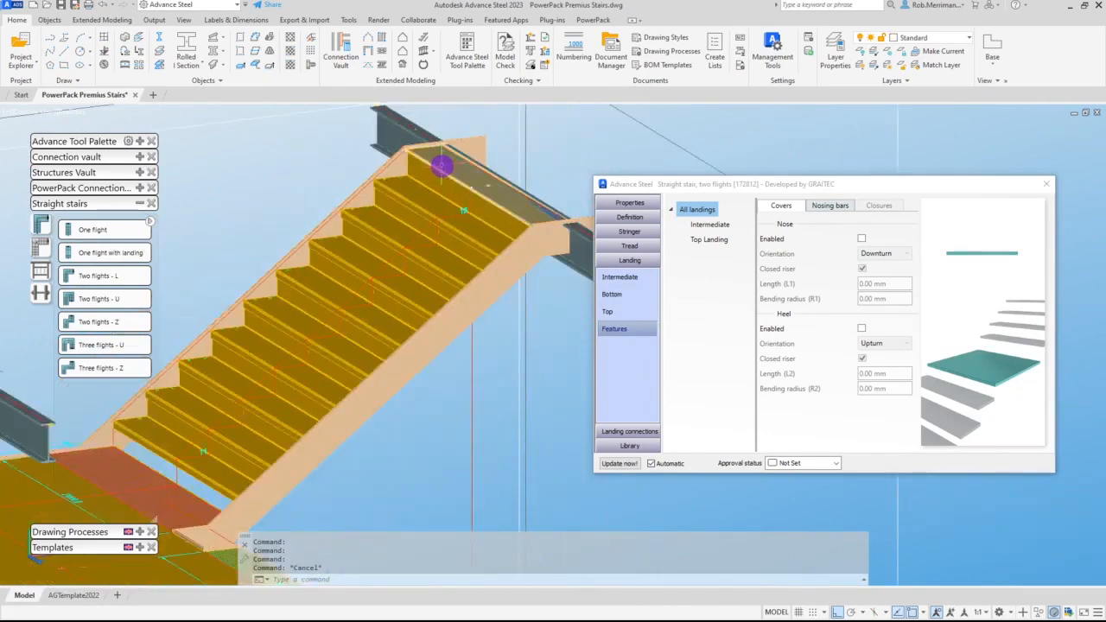
scroll(440, 164, "down", 2)
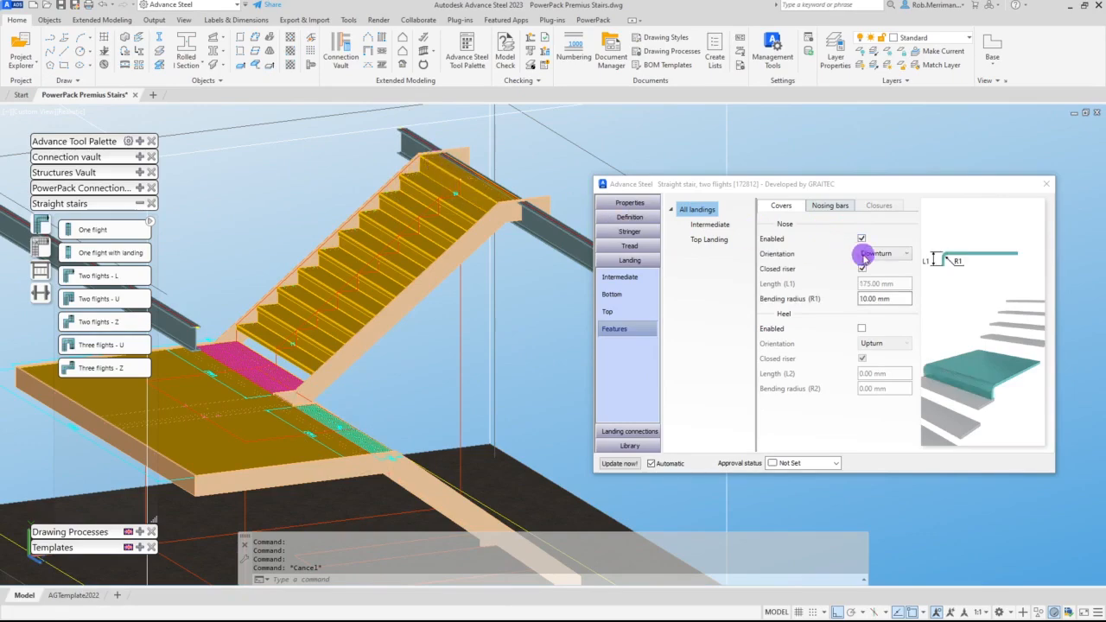
scroll(475, 173, "up", 5)
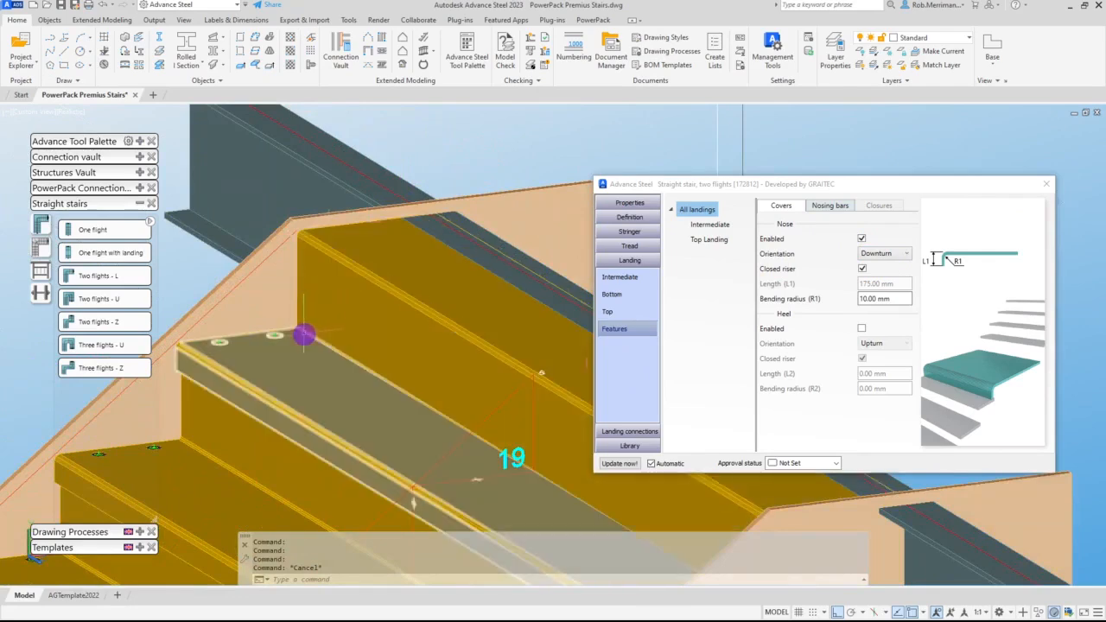
scroll(315, 259, "down", 3)
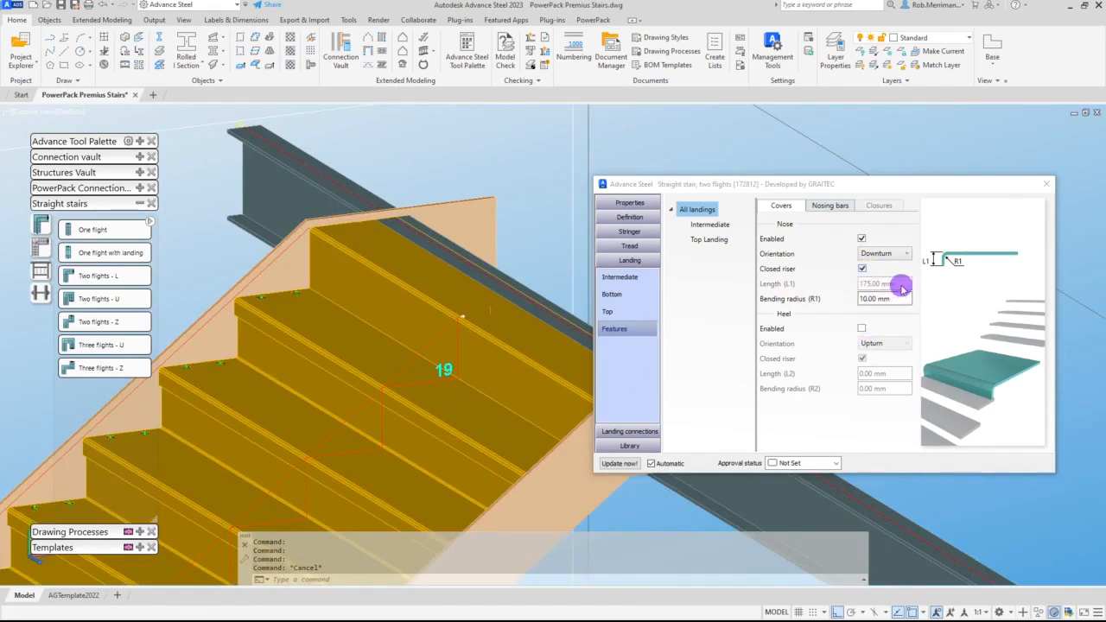
Step: Turn off the closed riser on the nose cover of all landings and set its length L1 to 50 mm
left_click(897, 286)
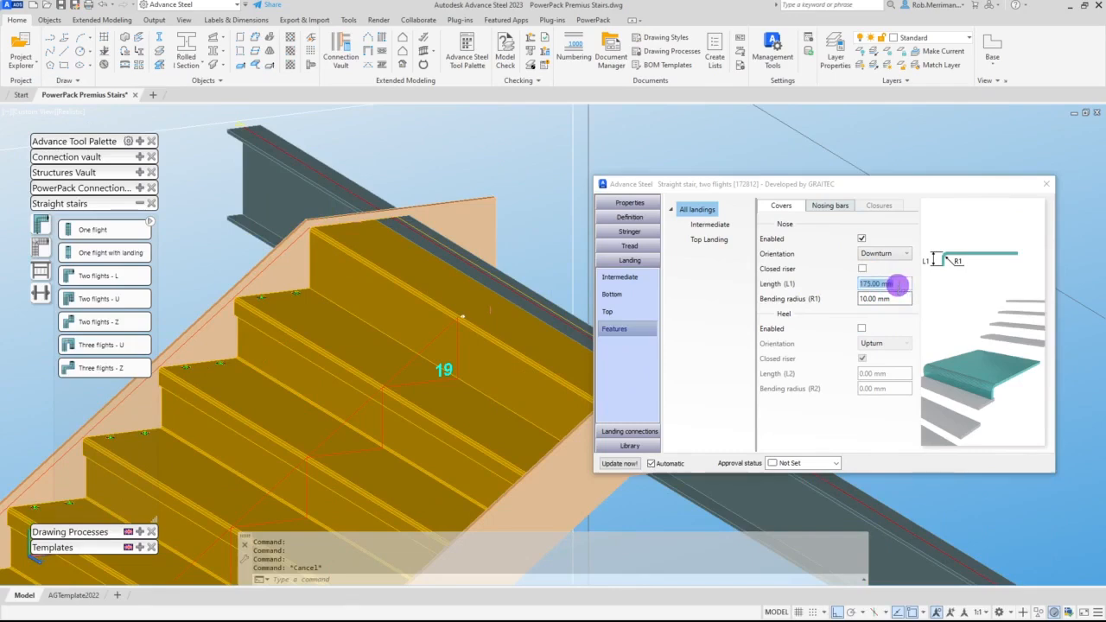
type("50")
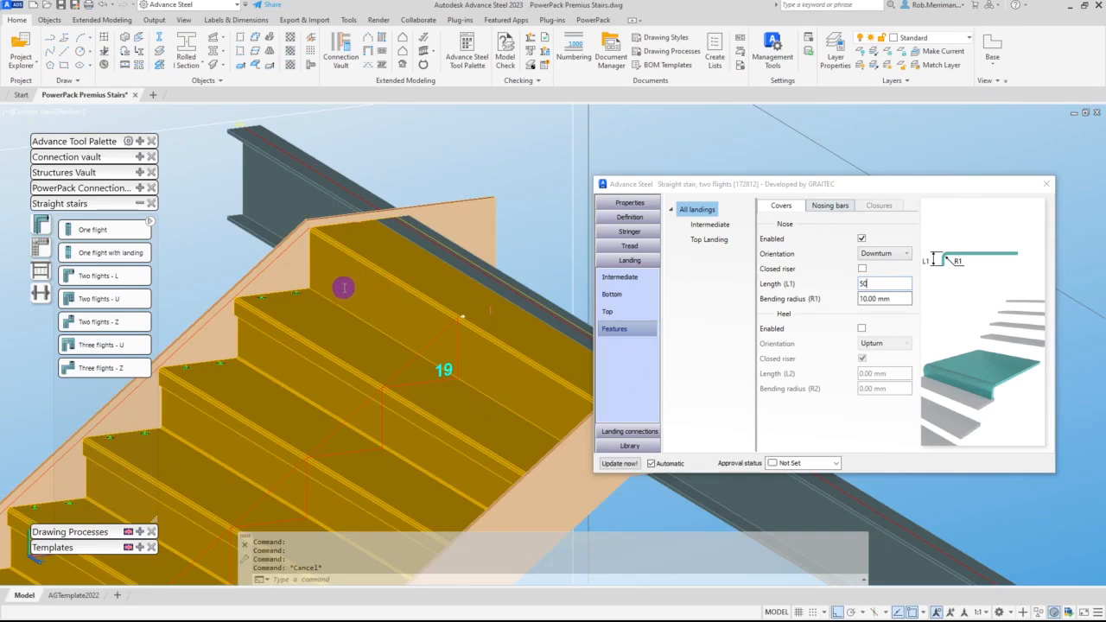
key("Return")
scroll(413, 221, "down", 7)
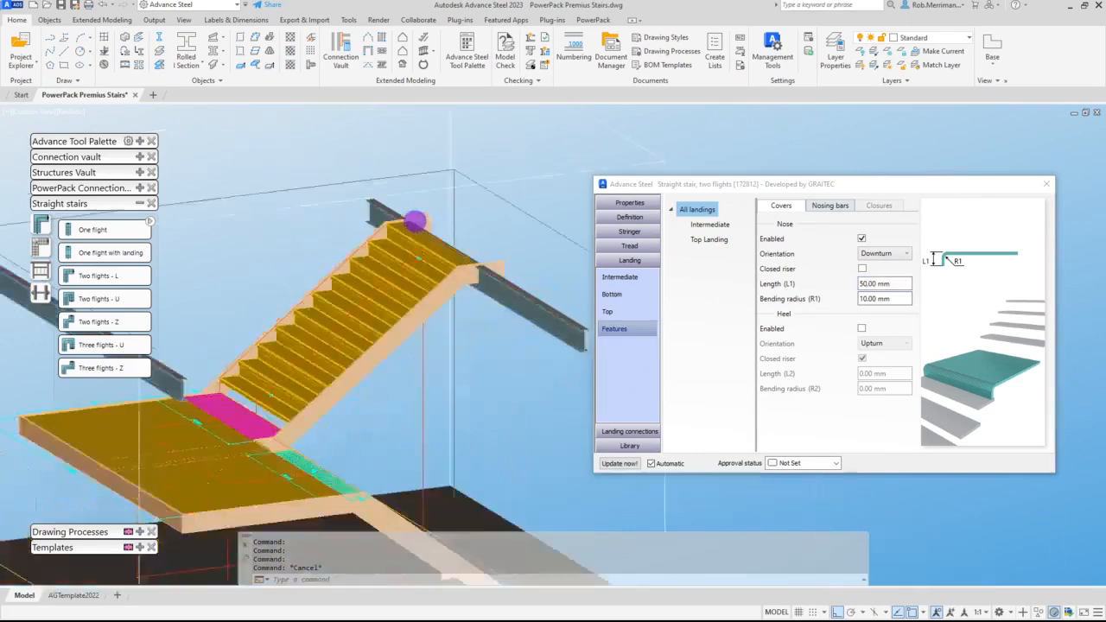
middle_click_drag(411, 267, 316, 364, "shift")
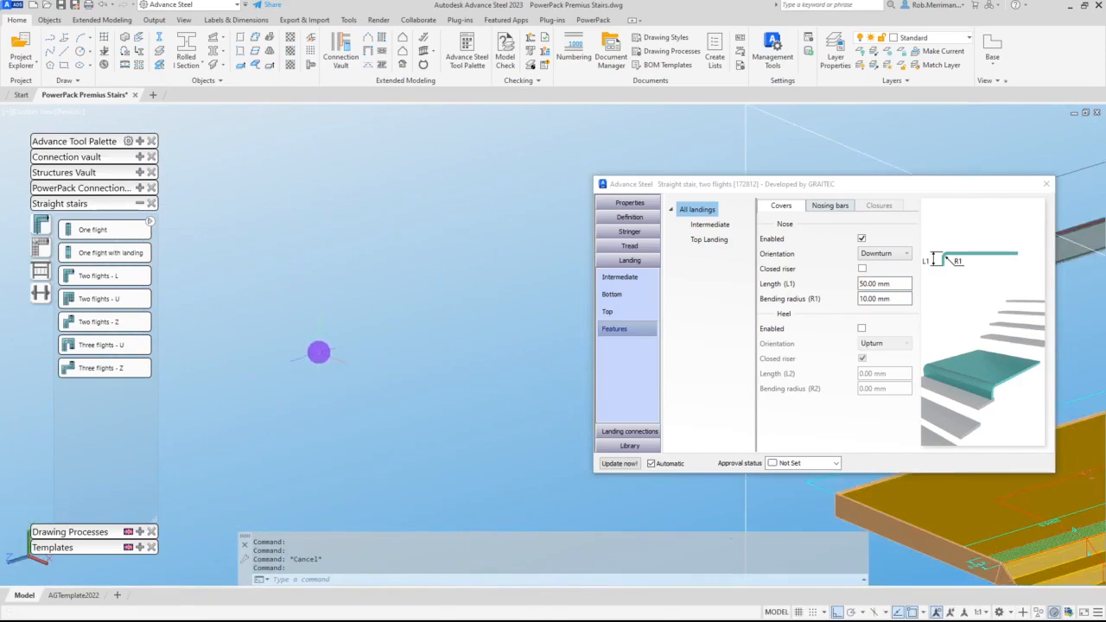
scroll(316, 365, "up", 6)
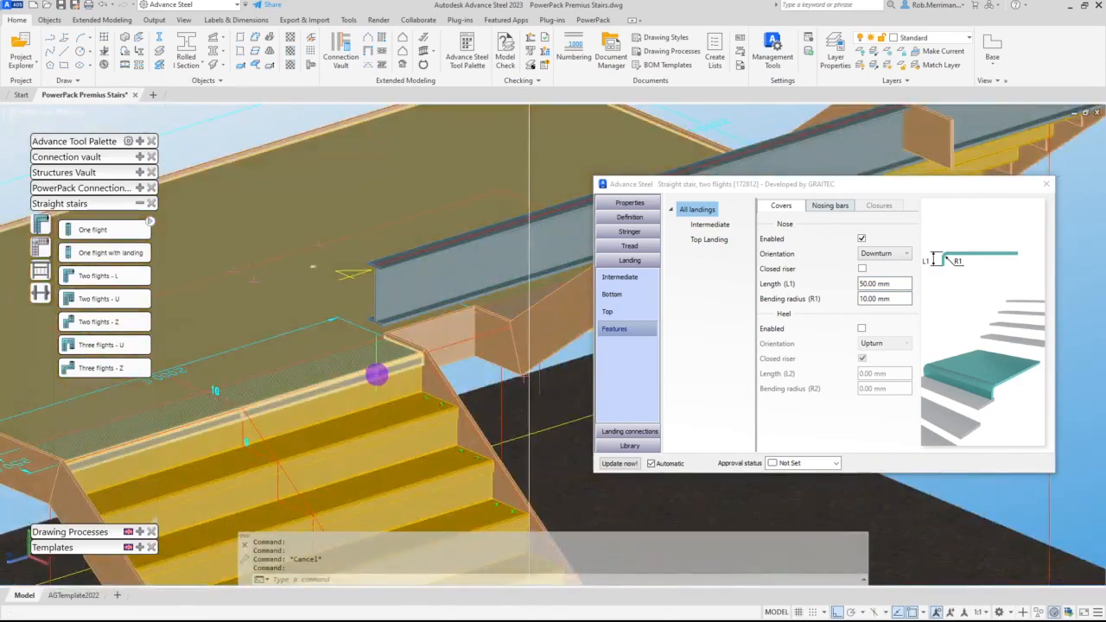
scroll(328, 371, "down", 3)
middle_click_drag(305, 360, 375, 366, "shift")
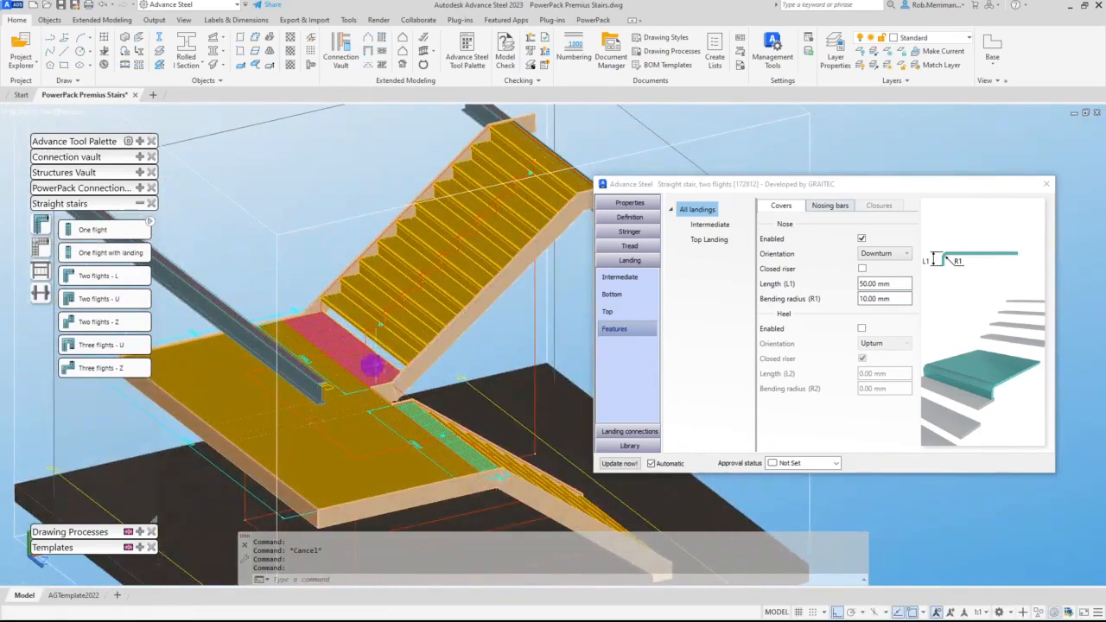
Step: Enable an upturned heel cover on the intermediate landing only, without closed riser, and set its length L2 to 160 mm
left_click(704, 227)
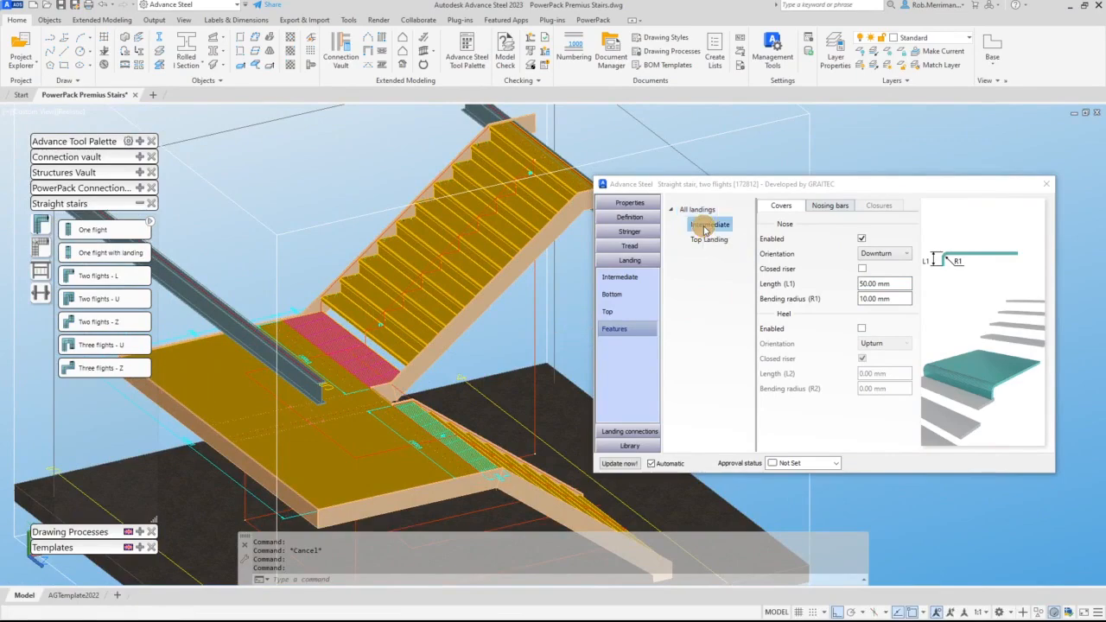
left_click(861, 329)
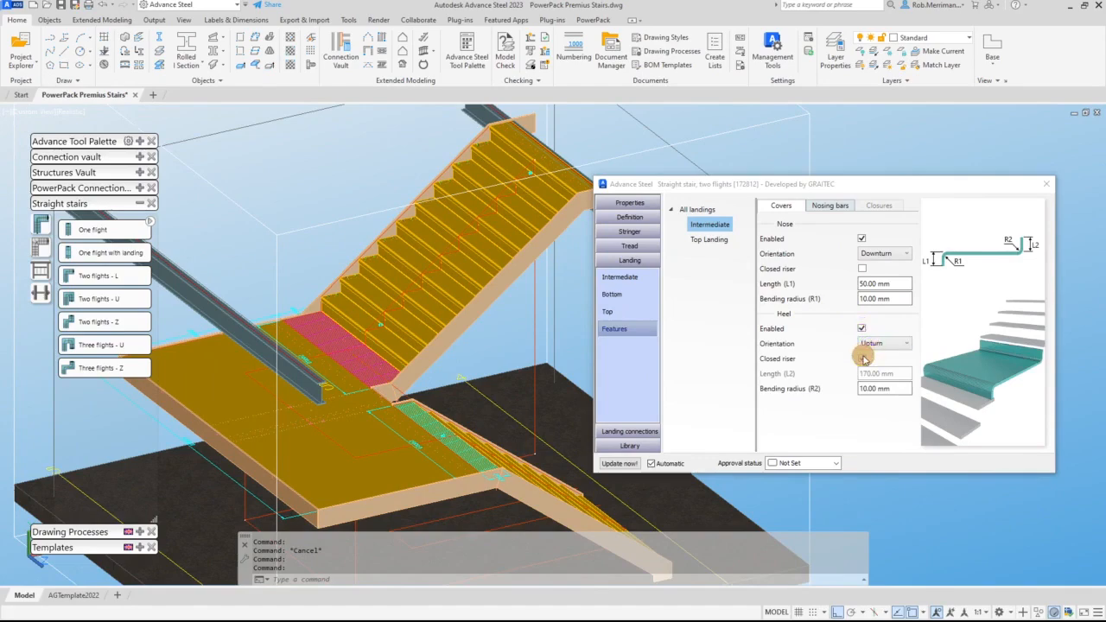
left_click(862, 358)
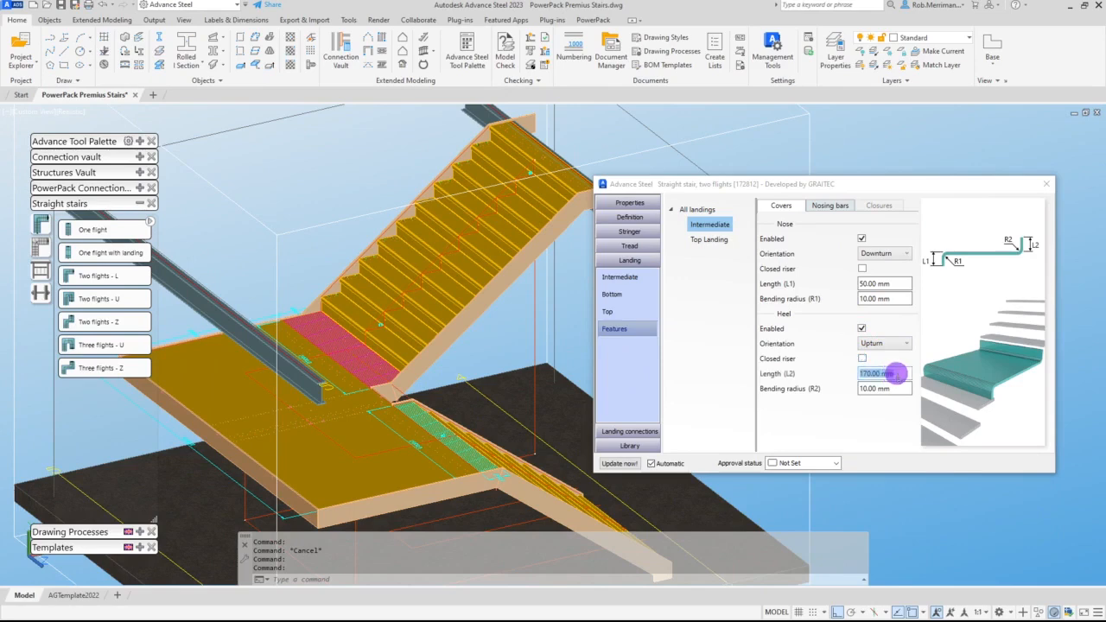
type("460")
key("Return")
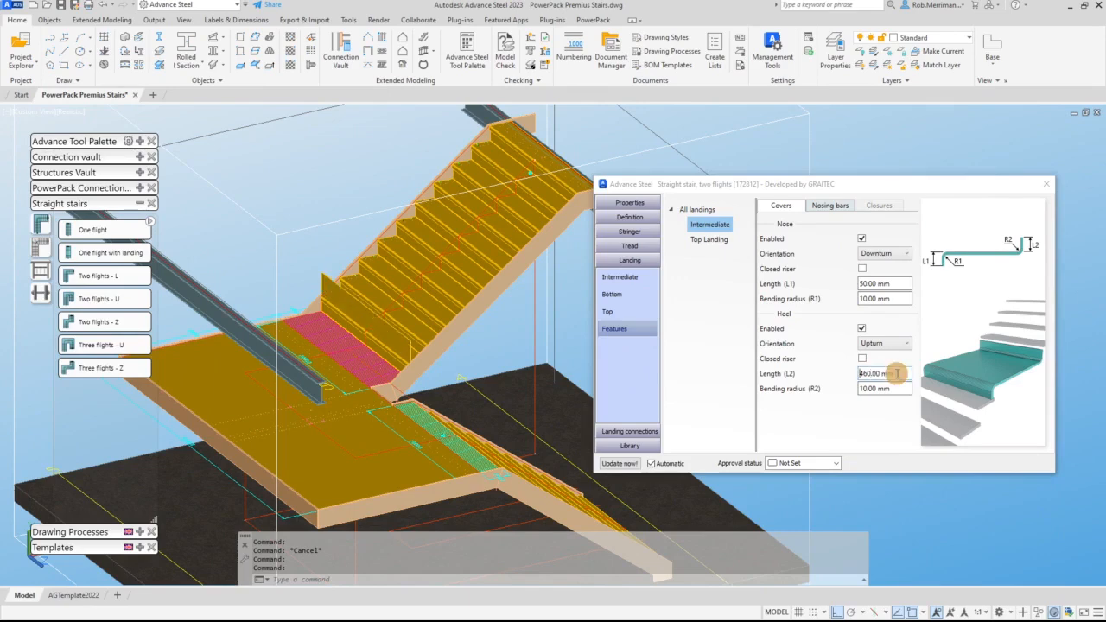
key("Delete")
type("1")
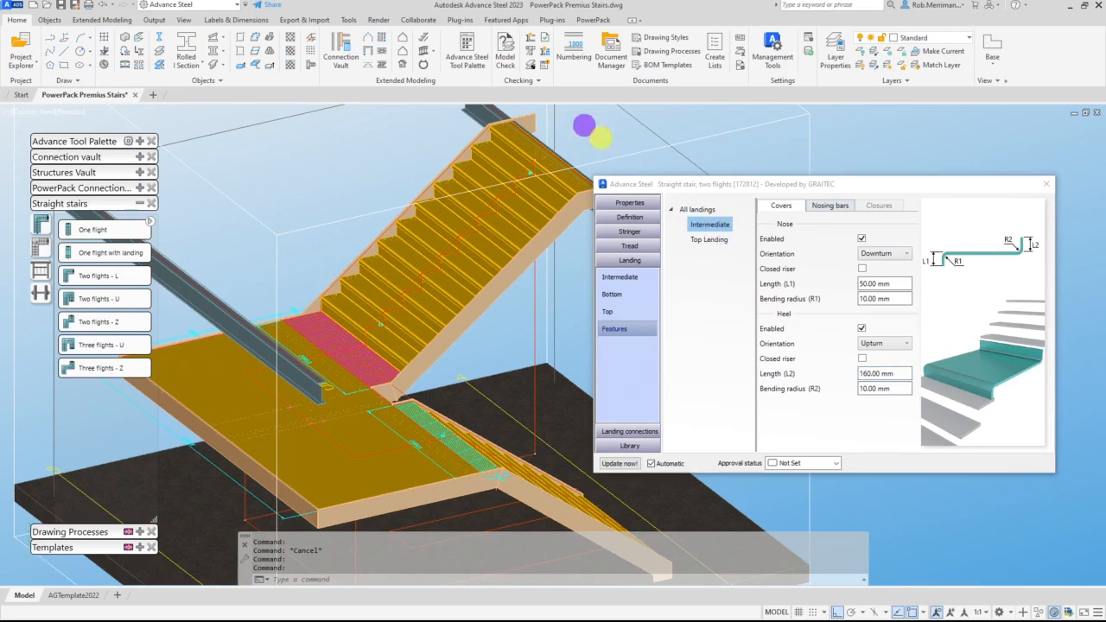
scroll(584, 125, "up", 5)
scroll(413, 185, "down", 4)
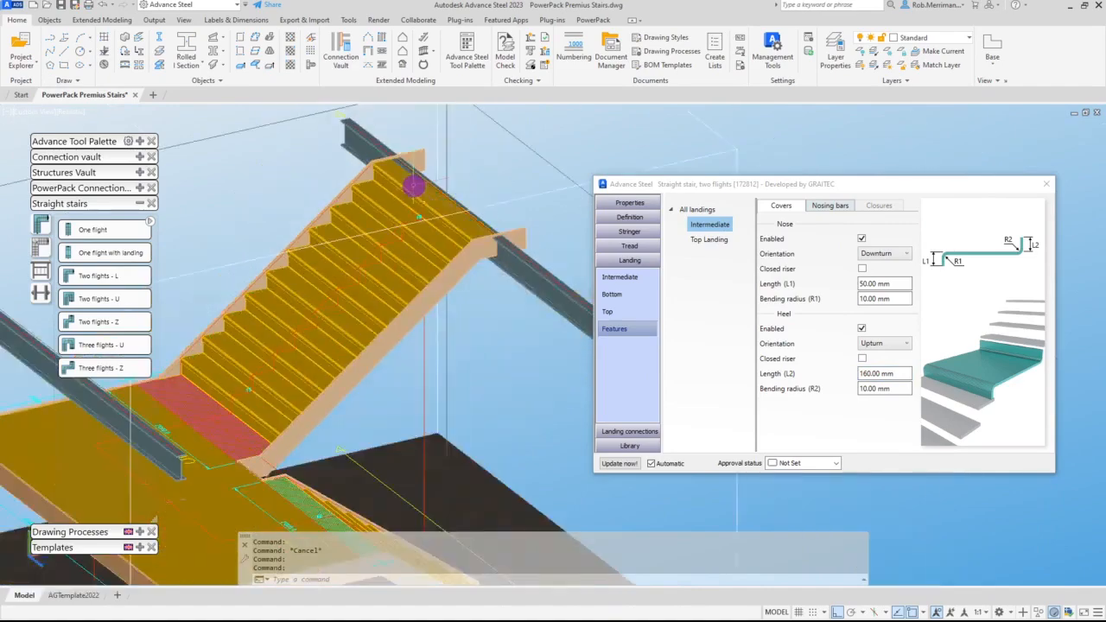
Step: Review the top landing's cover features, the option to copy from the intermediate landing, and the nosing bar properties
left_click(709, 240)
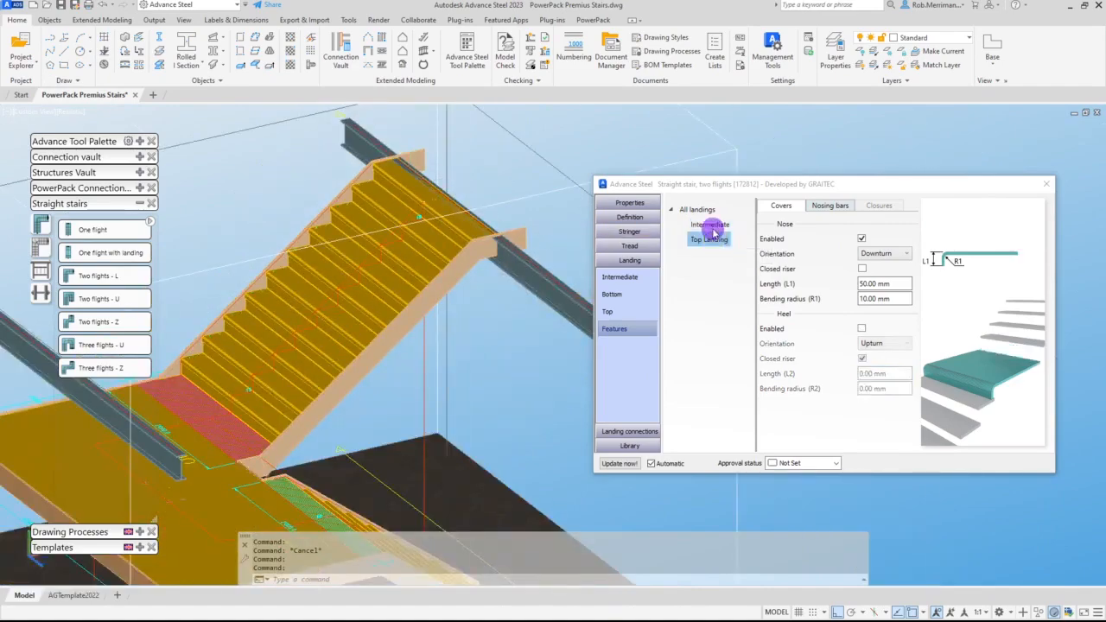
right_click(720, 245)
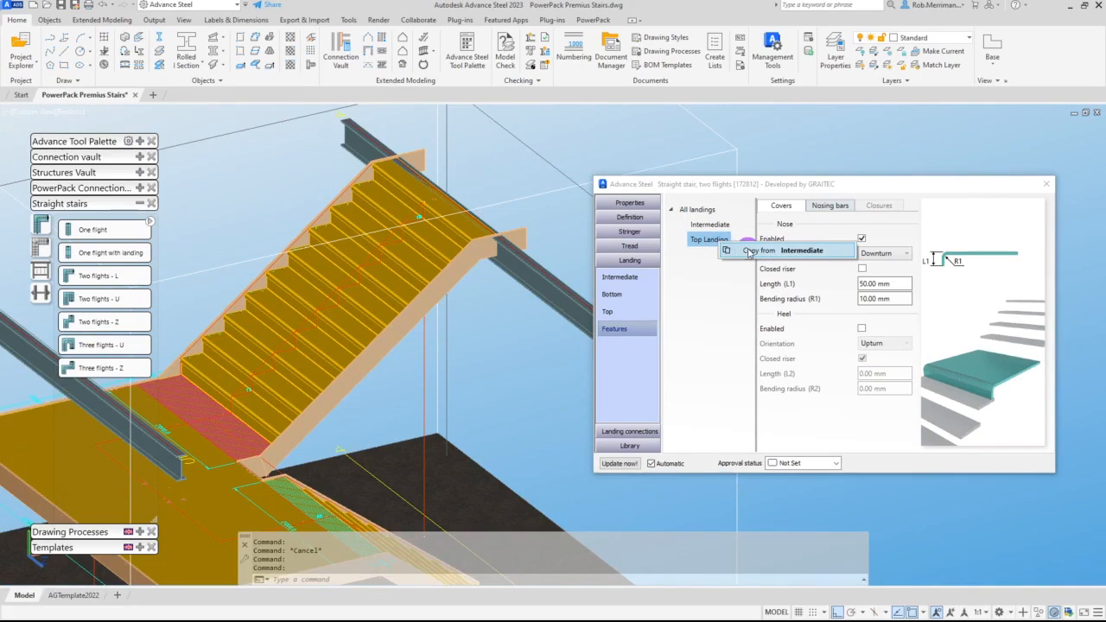
left_click(711, 292)
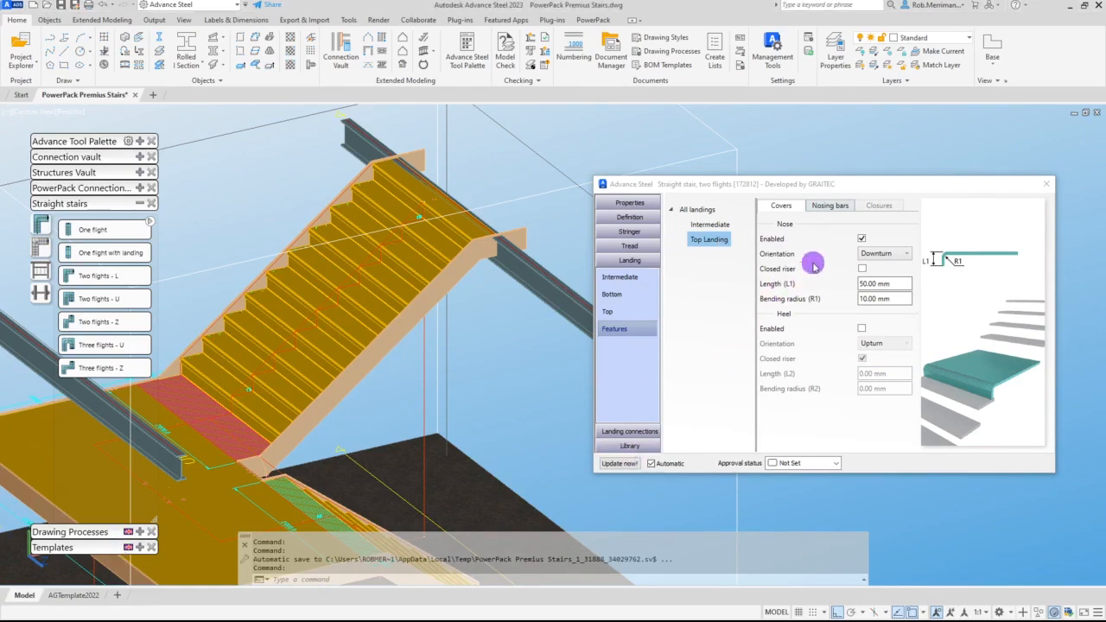
left_click(829, 208)
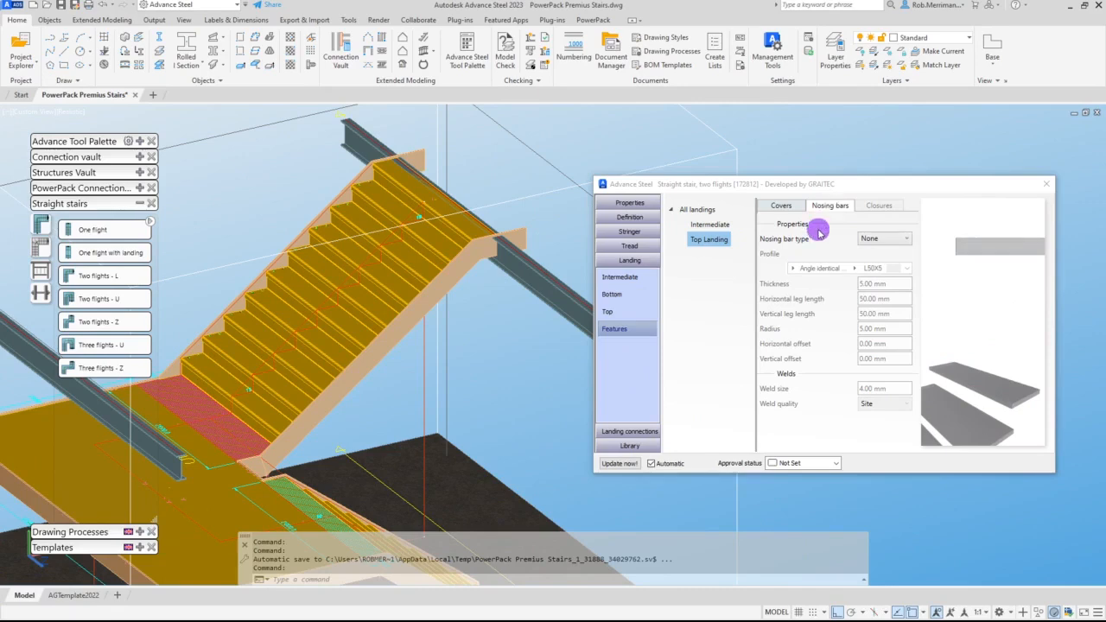
scroll(485, 289, "down", 2)
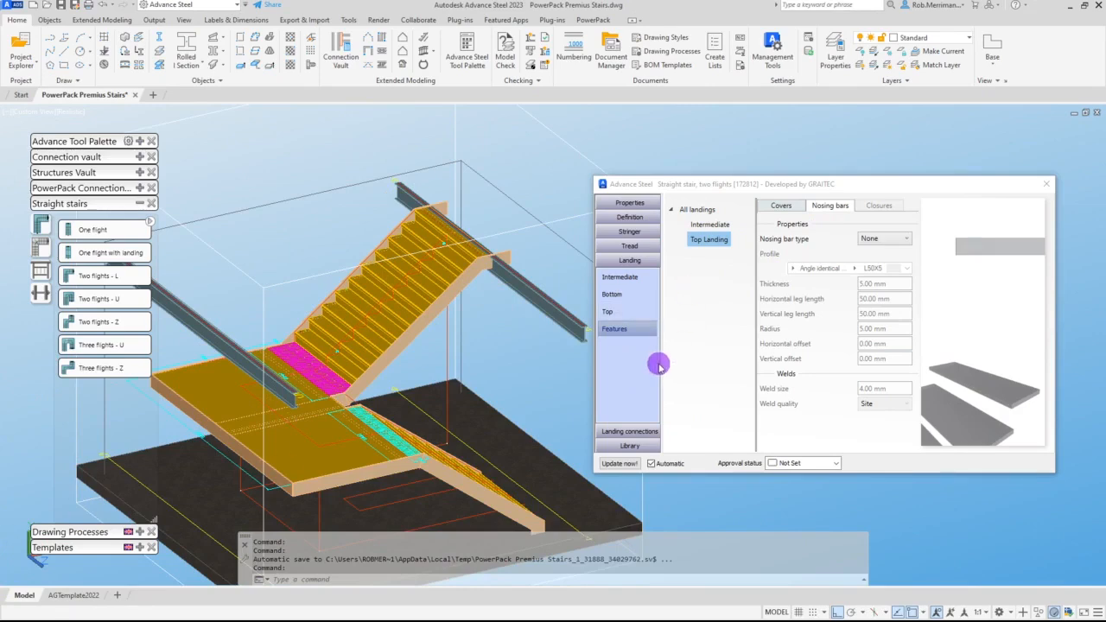
Step: Set the step mounts of all landing supports to the angle type with the subtype welded to the stringer and bolted to the landing
left_click(647, 432)
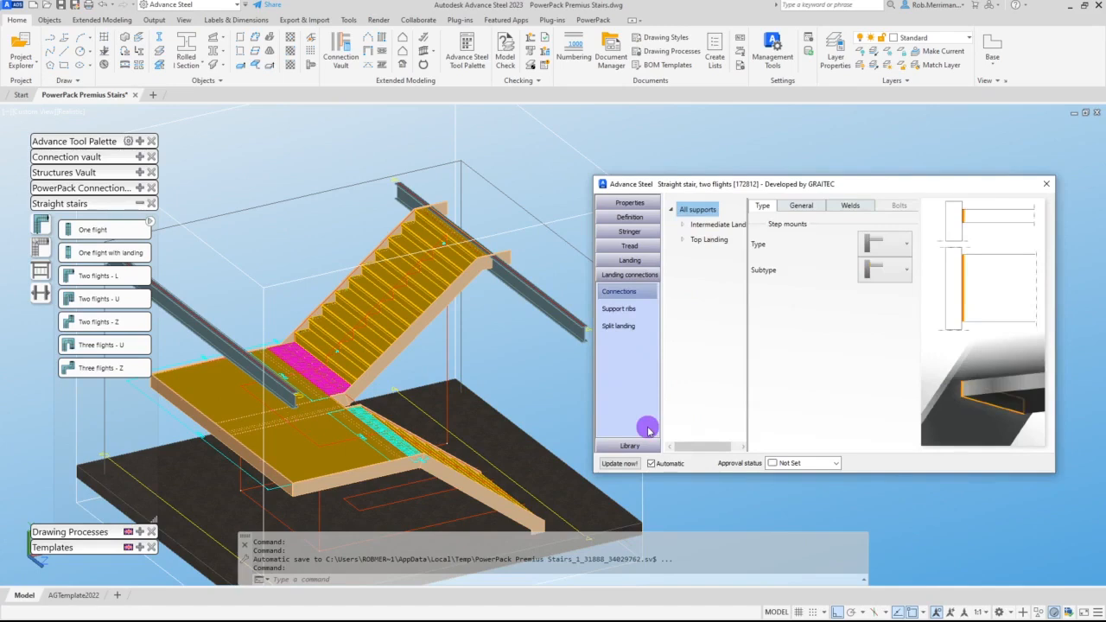
left_click(454, 376)
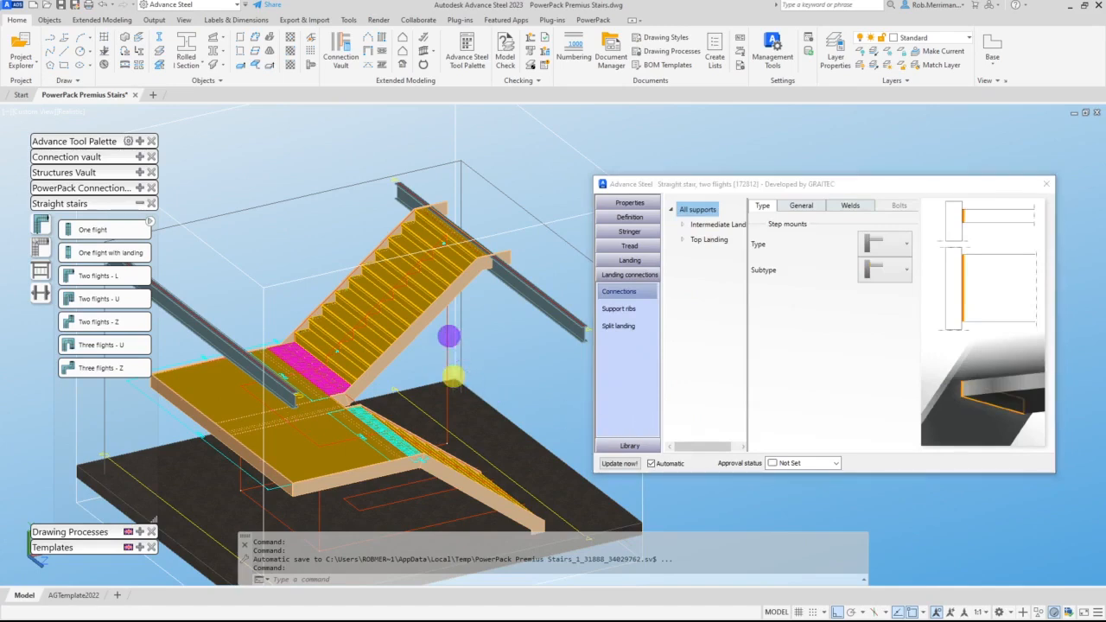
scroll(446, 341, "down", 4)
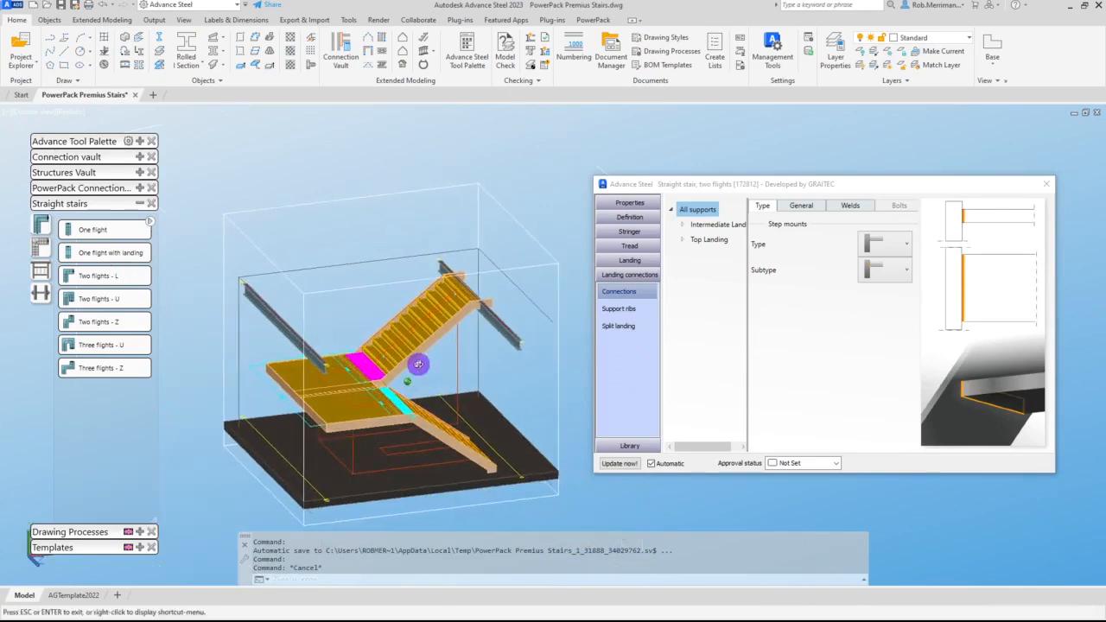
scroll(466, 271, "up", 5)
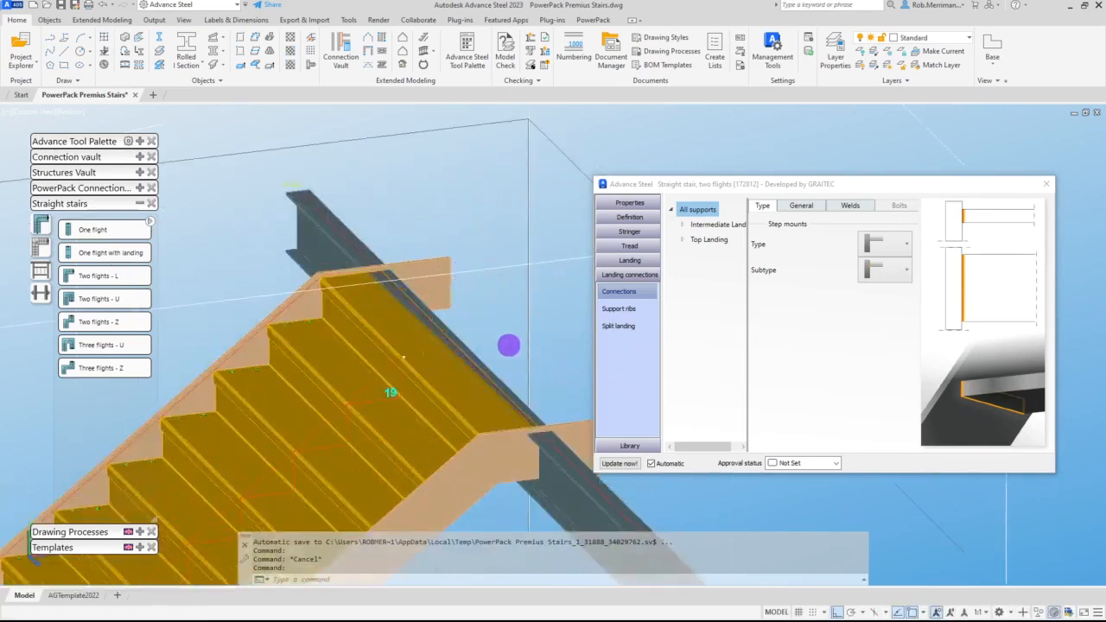
mouse_move(508, 345)
middle_mouse_down("shift")
mouse_move(452, 240)
mouse_move(469, 247)
mouse_move(436, 321)
mouse_move(447, 388)
mouse_move(346, 303)
mouse_move(336, 312)
mouse_move(450, 336)
mouse_move(444, 370)
mouse_move(381, 417)
middle_mouse_up("shift")
scroll(436, 322, "down", 6)
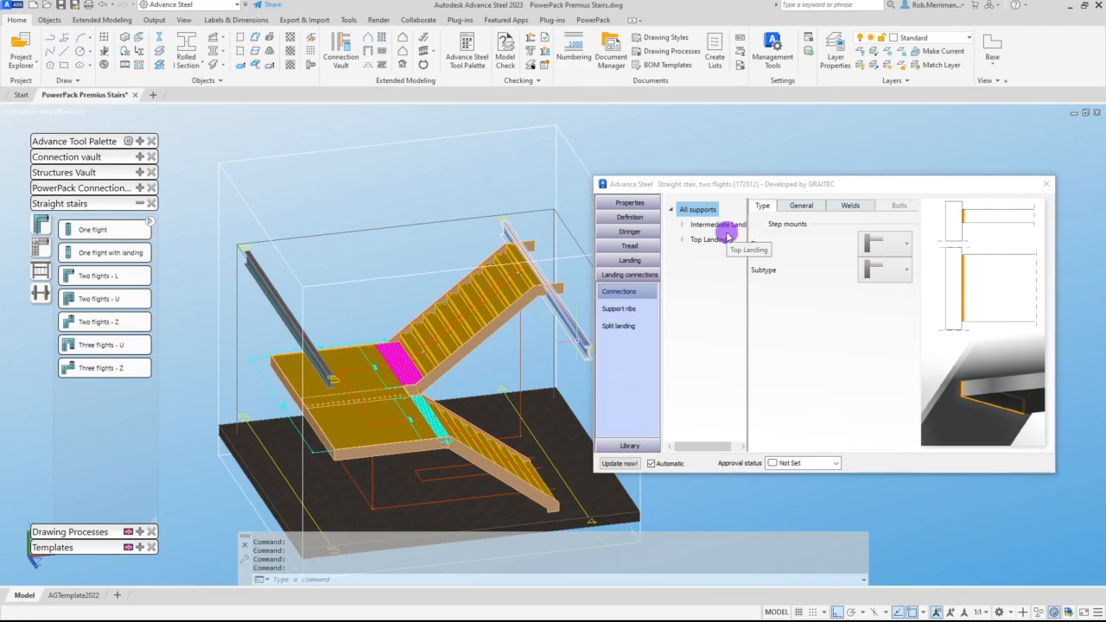
left_click(883, 245)
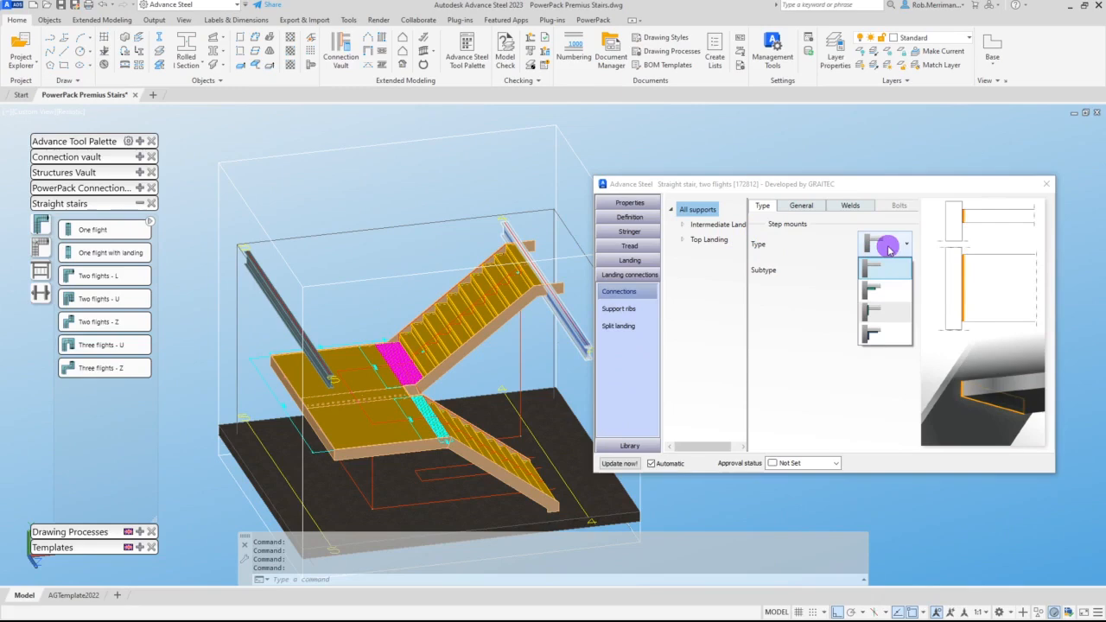
left_click(884, 340)
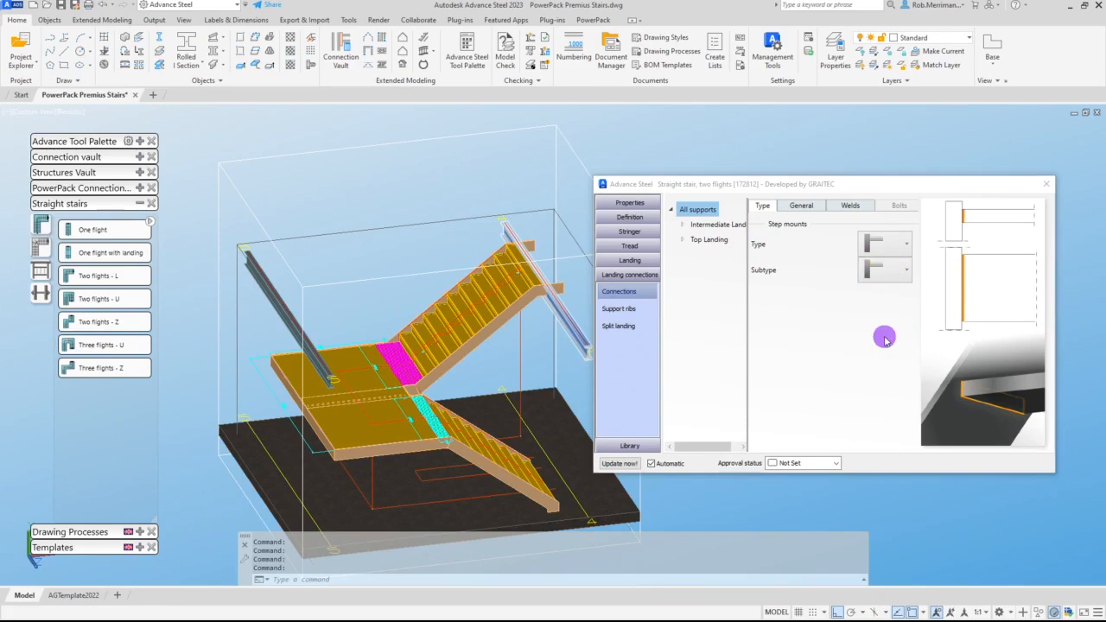
left_click(888, 271)
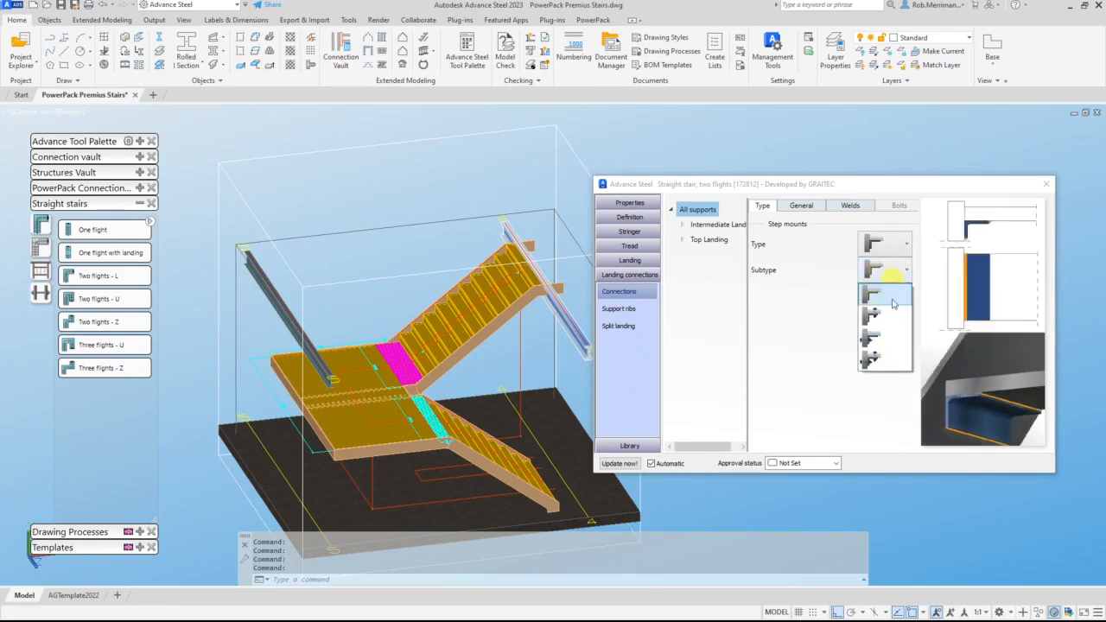
left_click(892, 317)
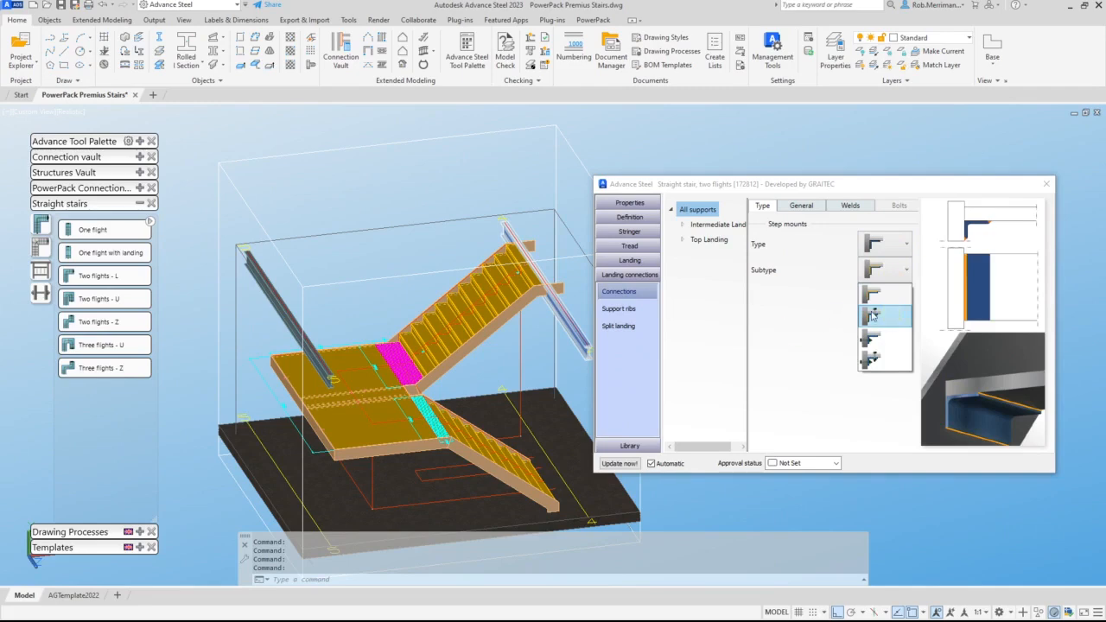
left_click(786, 338)
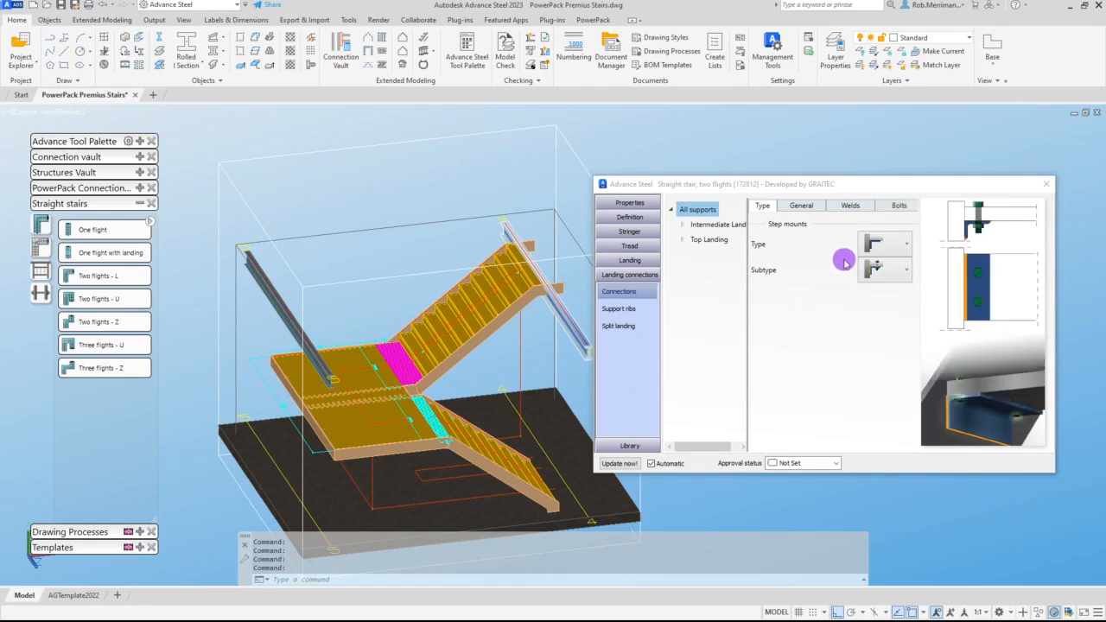
Step: Set the support profile of all landing connections to UK Rolled Steel Equal Angle, size RSA60x60x5
left_click(808, 208)
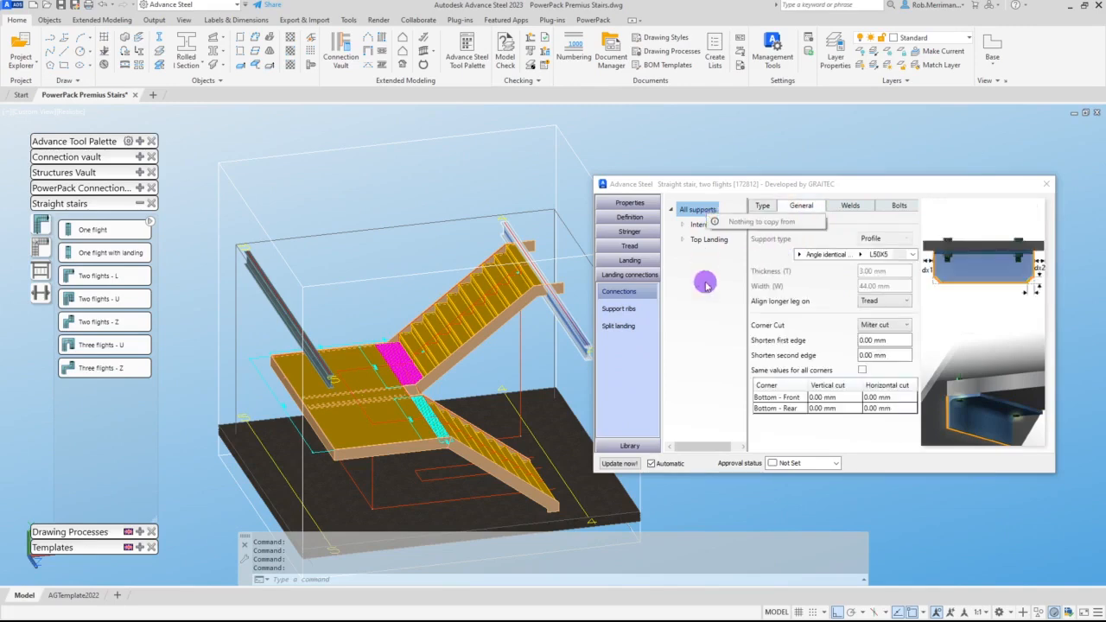
left_click(800, 256)
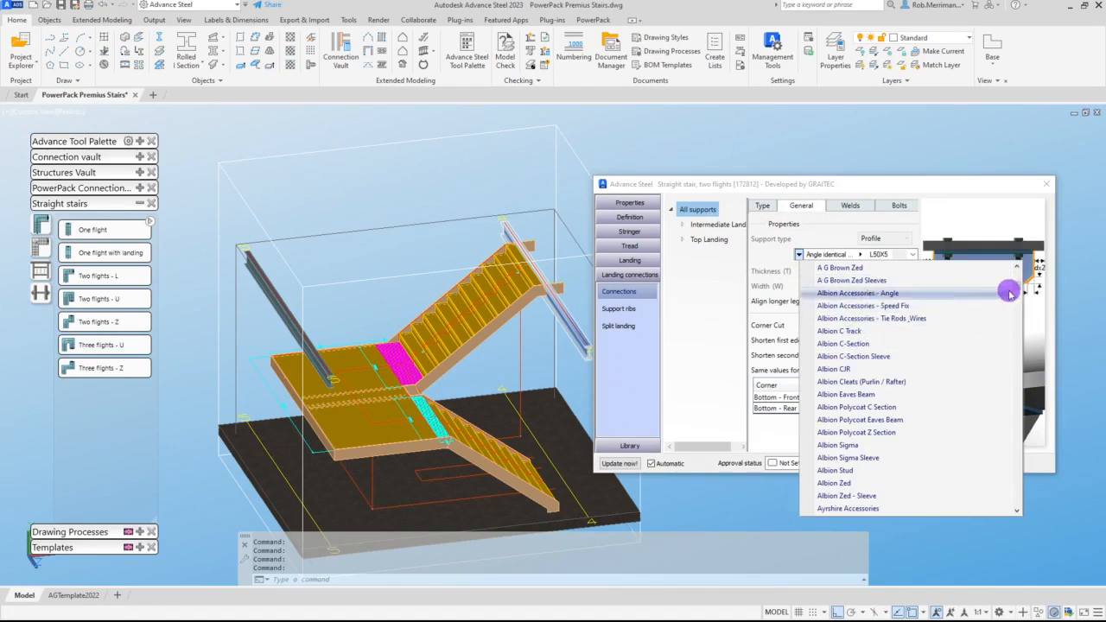
left_click_drag(1017, 292, 1033, 491)
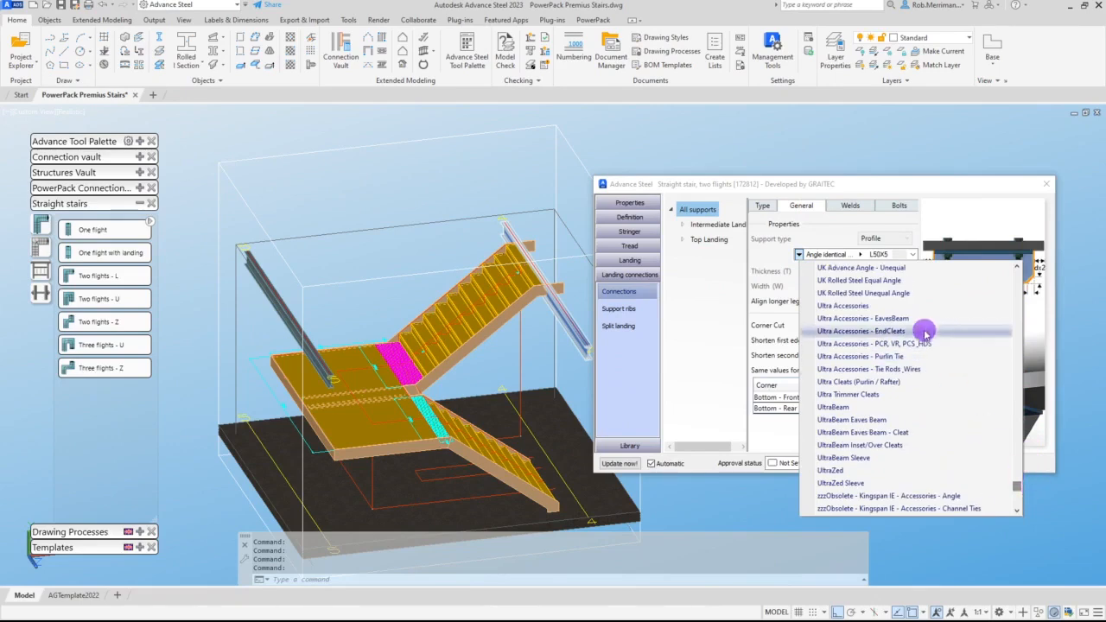
left_click(842, 280)
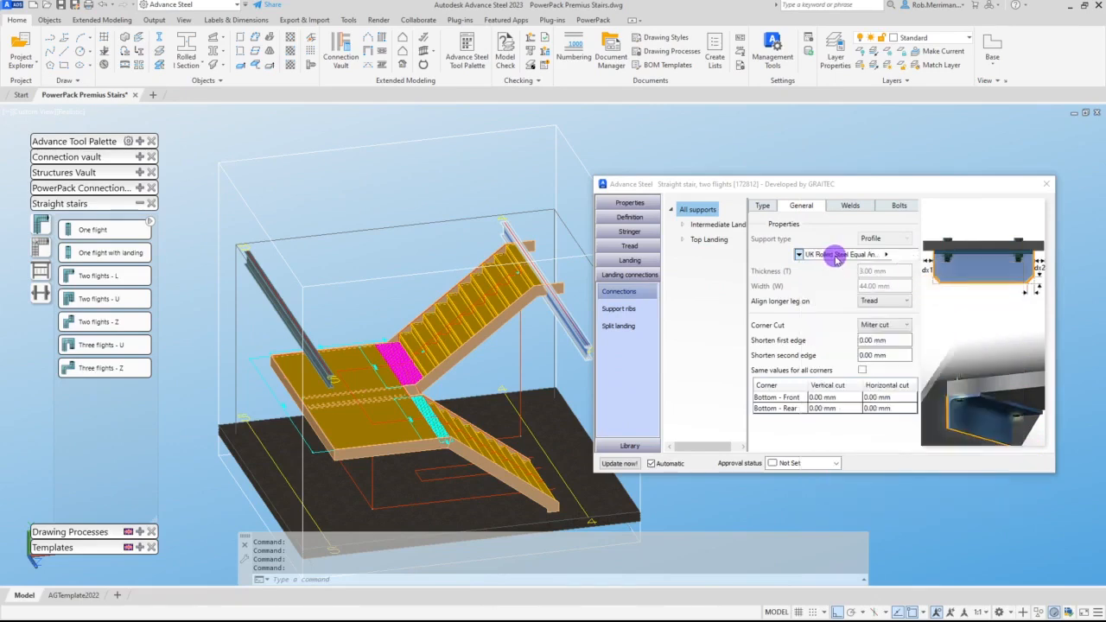
left_click(881, 254)
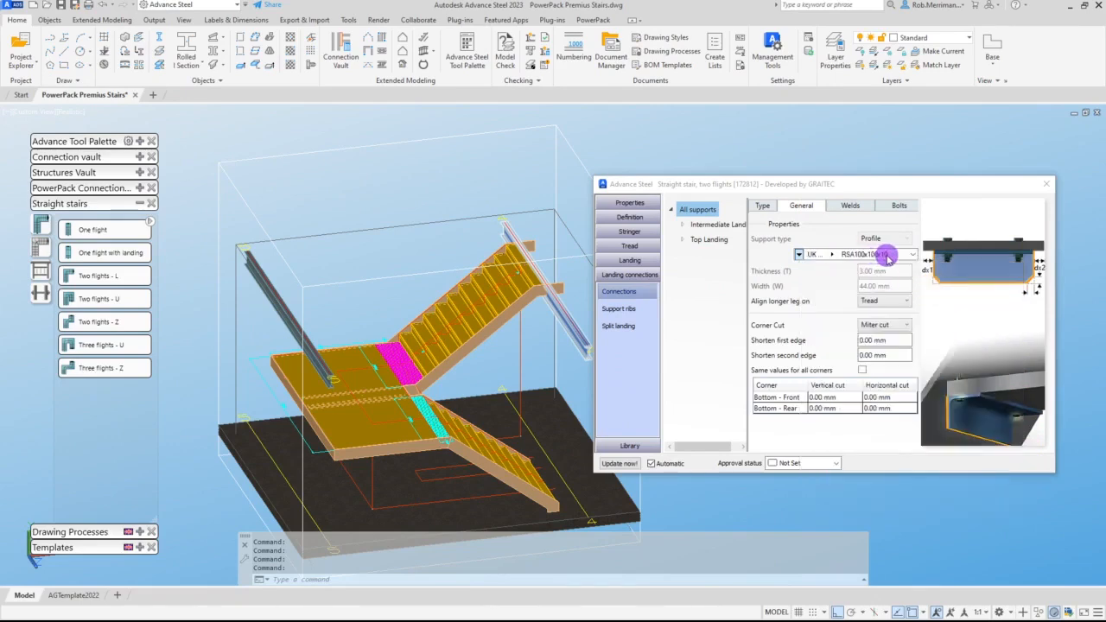
left_click(833, 254)
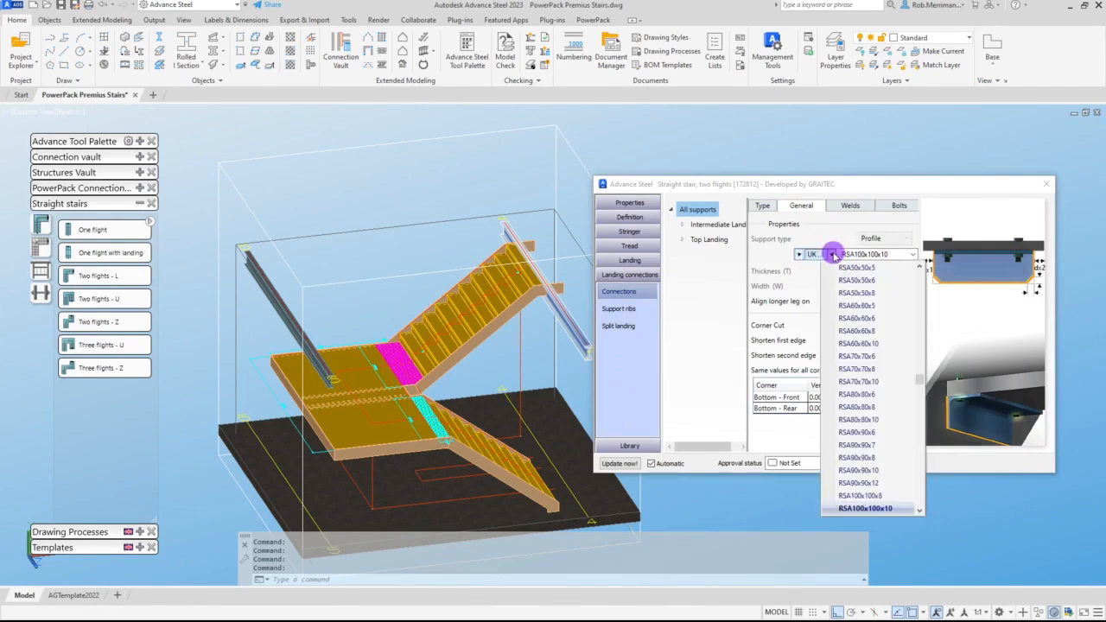
left_click(890, 307)
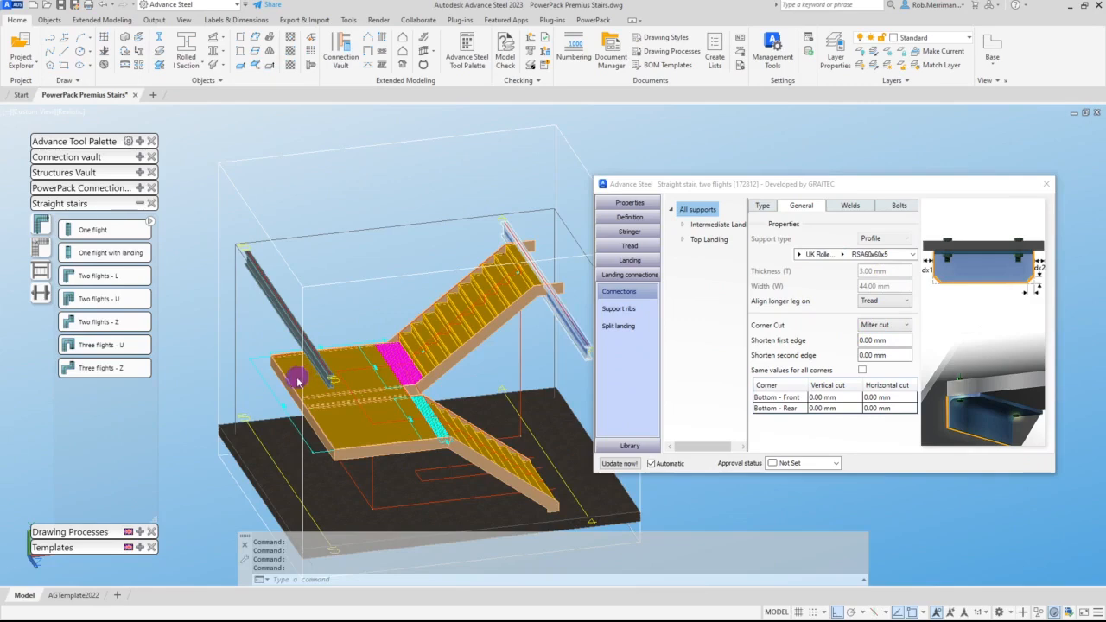
Step: Hide the concrete base slab so the underside of the intermediate landing can be seen
scroll(298, 374, "up", 4)
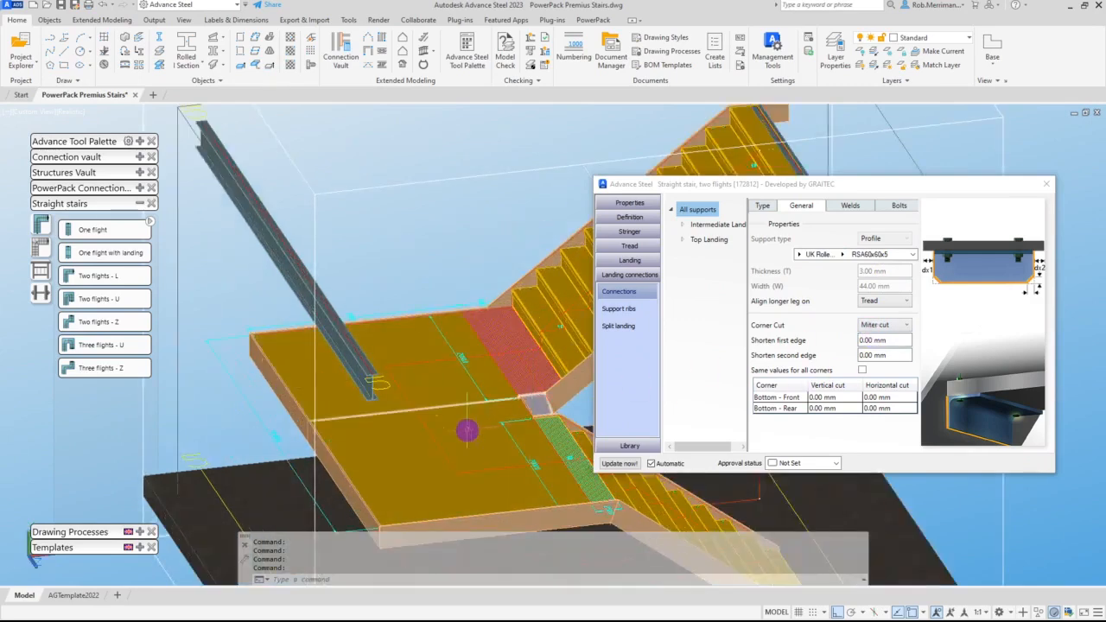
middle_click_drag(464, 429, 383, 476, "shift")
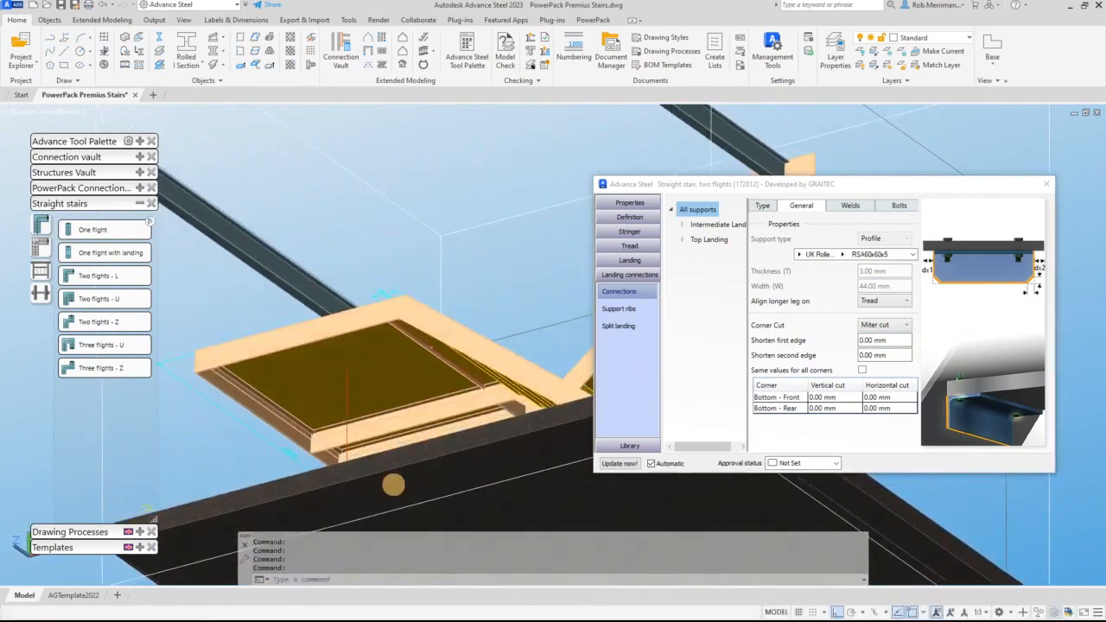
left_click(389, 479)
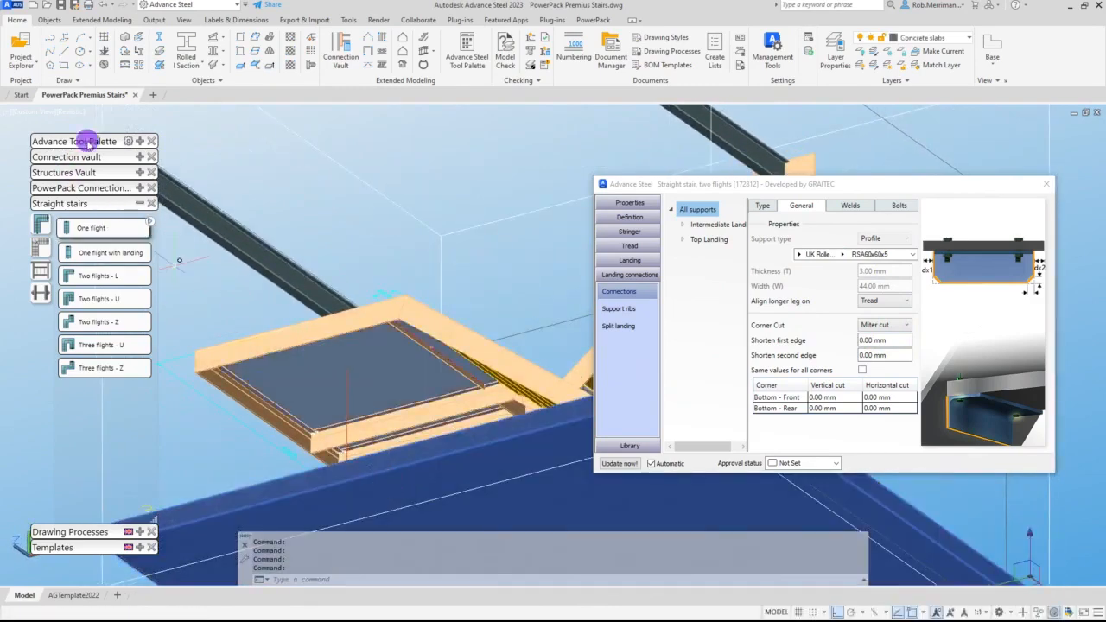
left_click(140, 141)
left_click(40, 299)
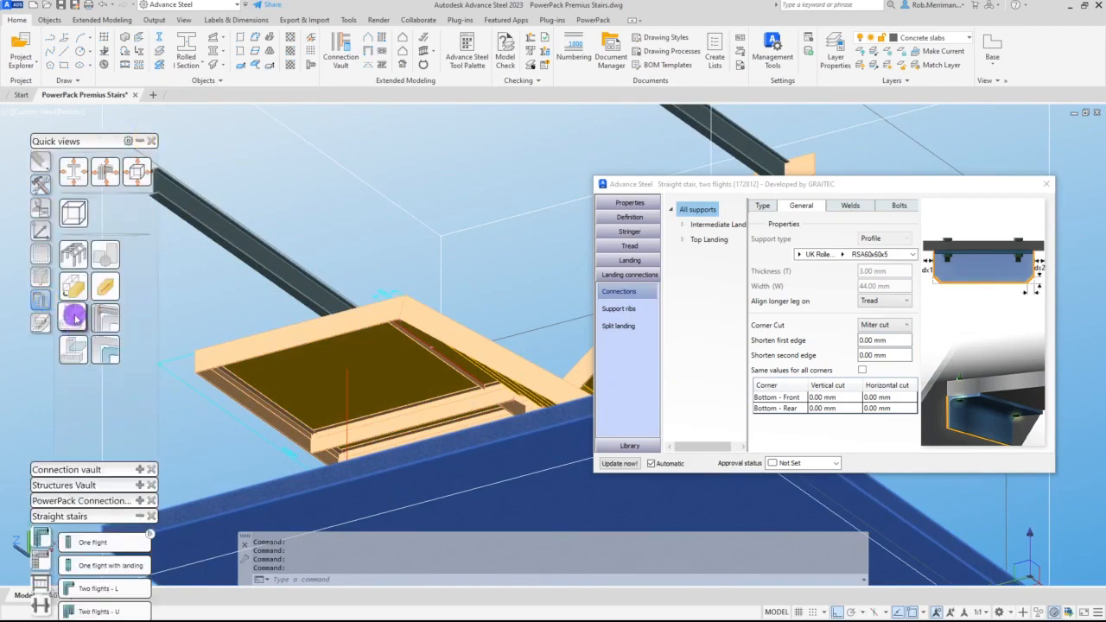
left_click(73, 313)
key("Escape")
scroll(455, 373, "down", 2)
Step: Reopen the stair's properties from the landing's support angle and set the corner cut of all landing connections to the First profile option
scroll(468, 462, "up", 6)
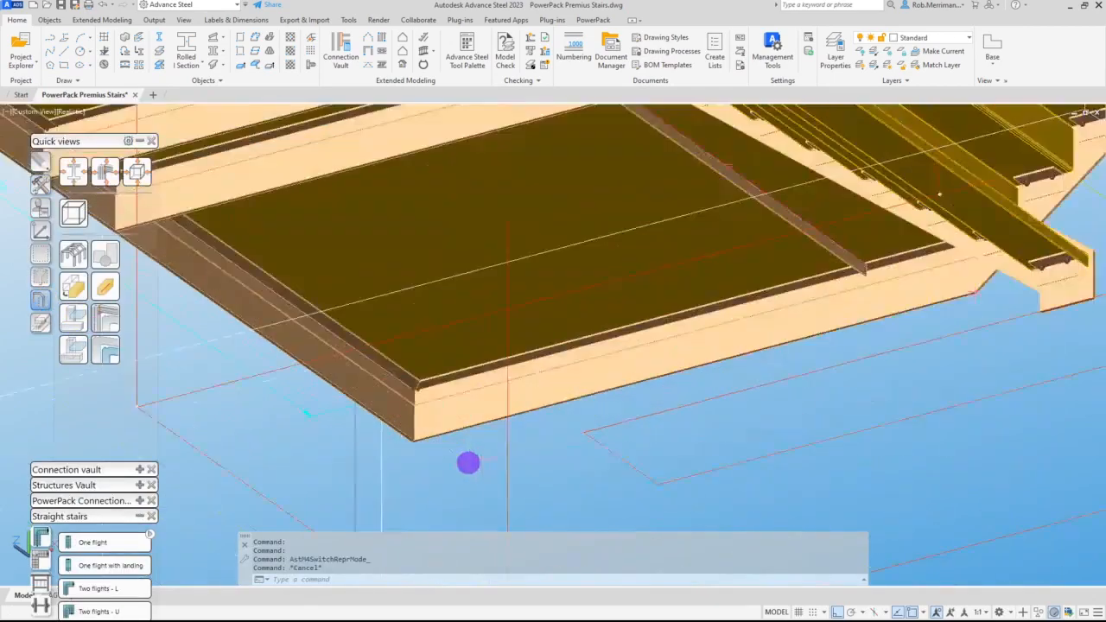
scroll(430, 394, "up", 4)
mouse_move(463, 403)
middle_mouse_down("shift")
mouse_move(475, 405)
mouse_move(459, 388)
middle_mouse_up("shift")
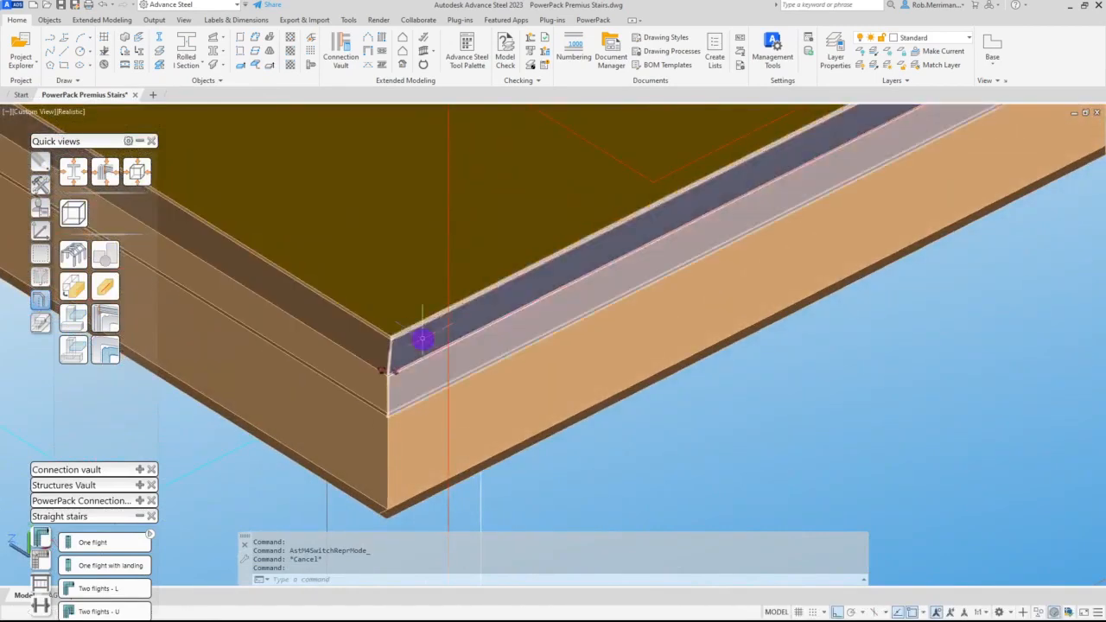
left_click(421, 338)
right_click(421, 338)
left_click(522, 412)
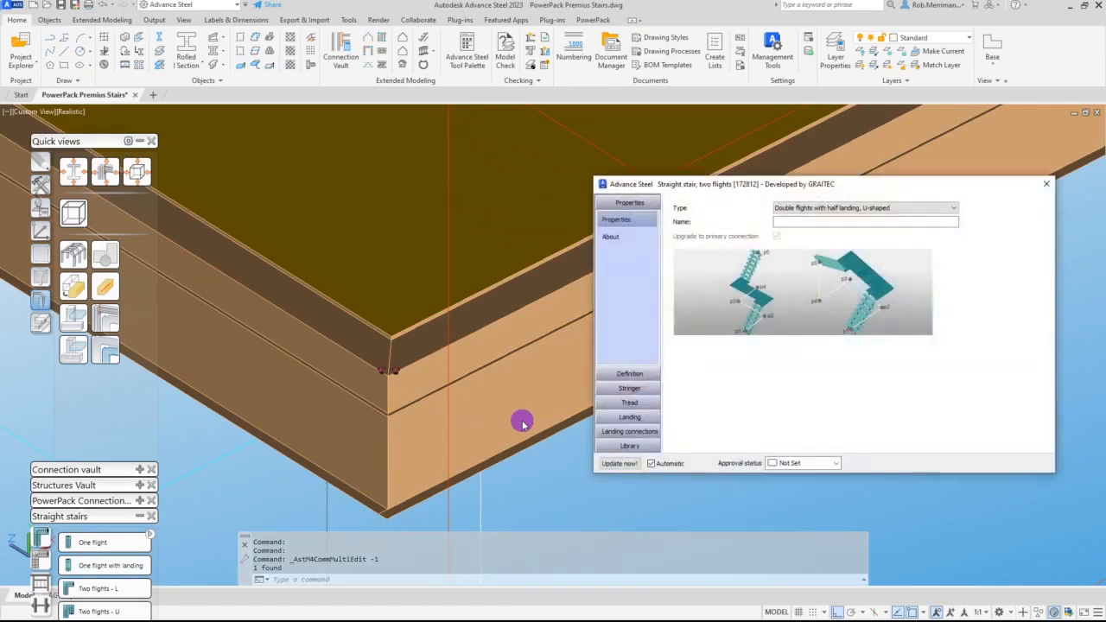
left_click(645, 430)
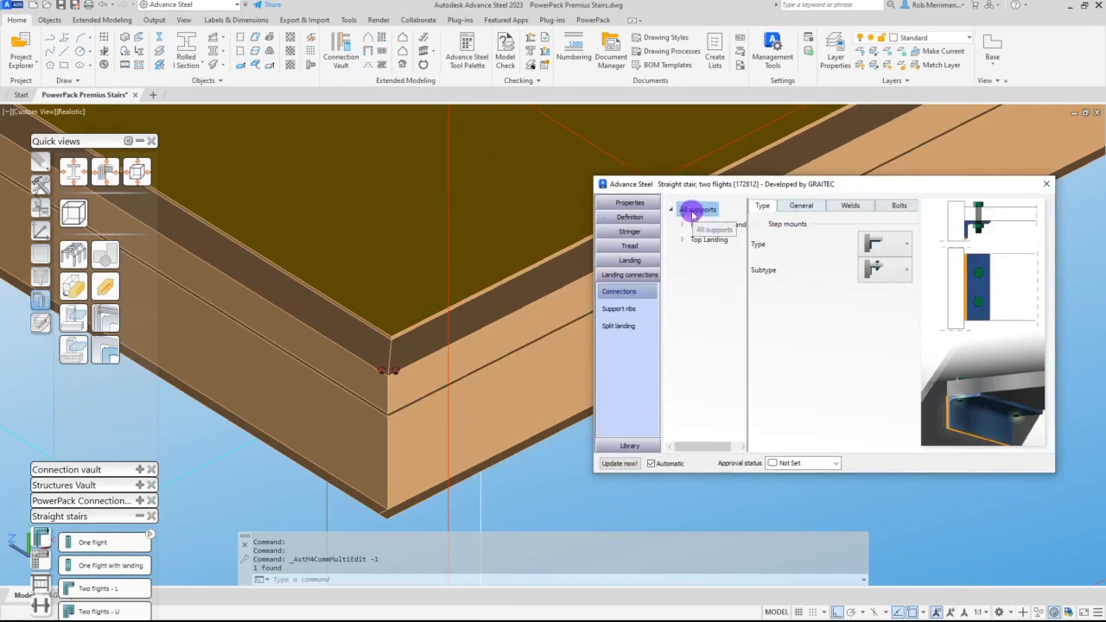
left_click(800, 206)
left_click(884, 325)
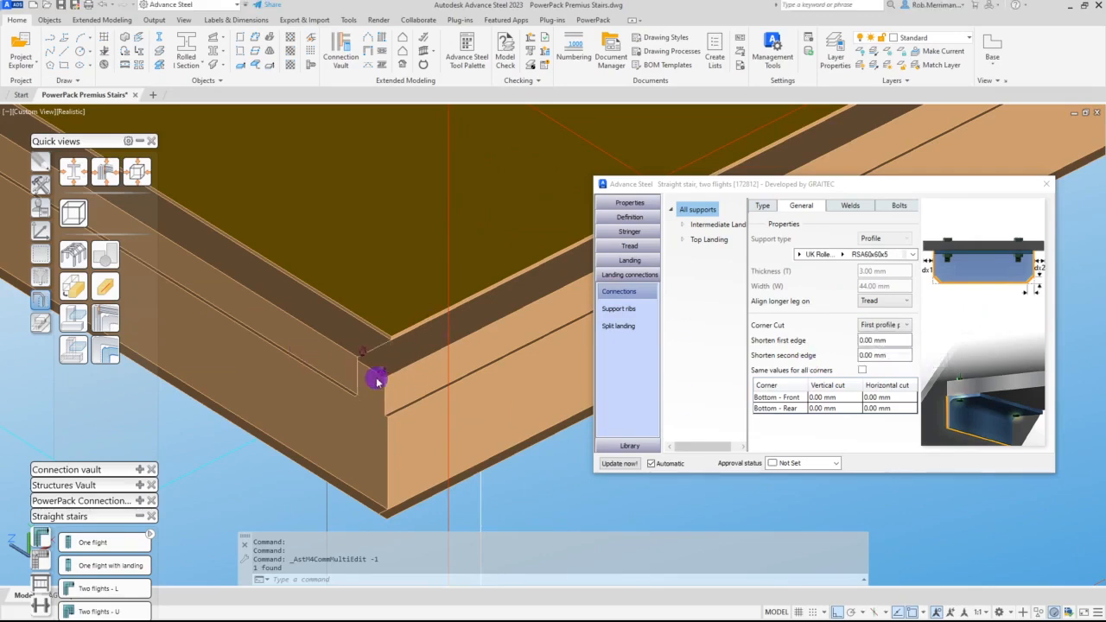
Step: Shorten both the first and second edges of the landing support angles by 30 mm
left_click(899, 341)
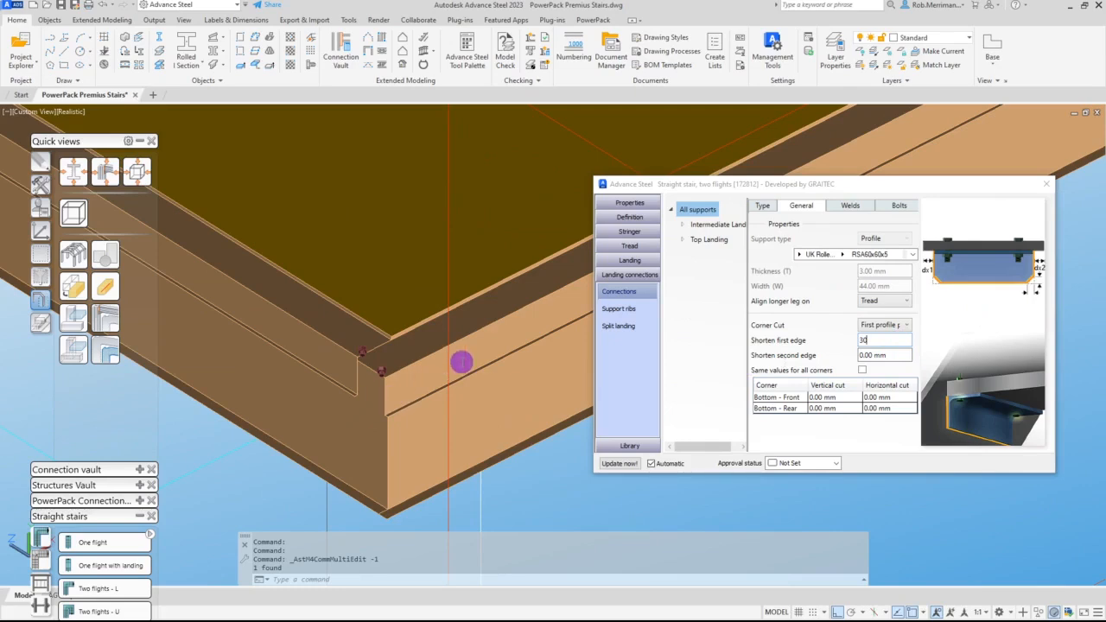
key("Return")
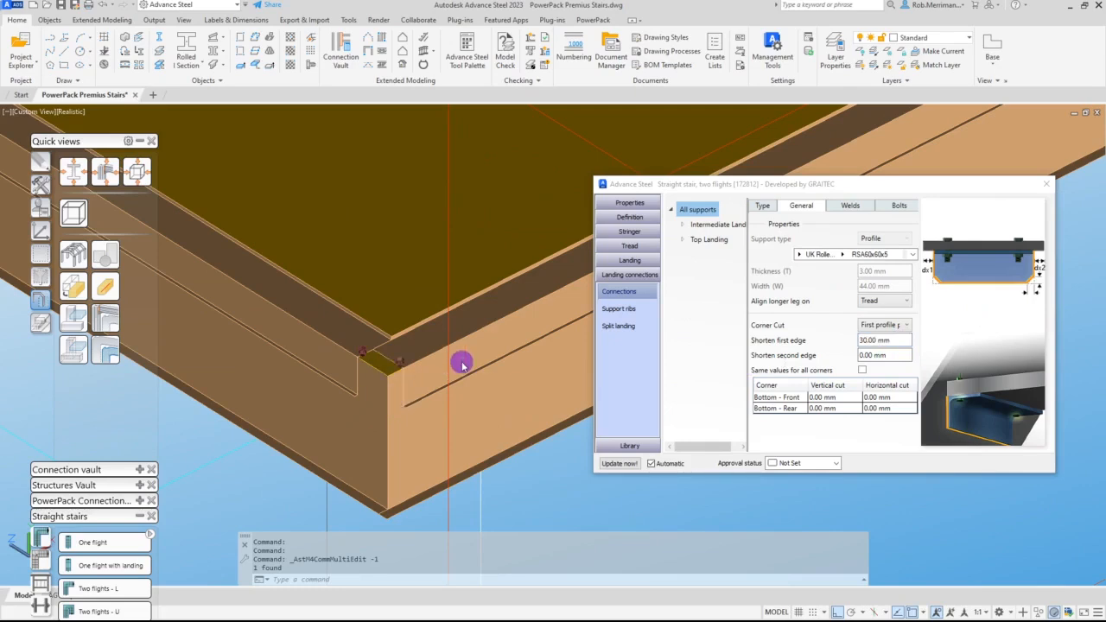
double_click(883, 355)
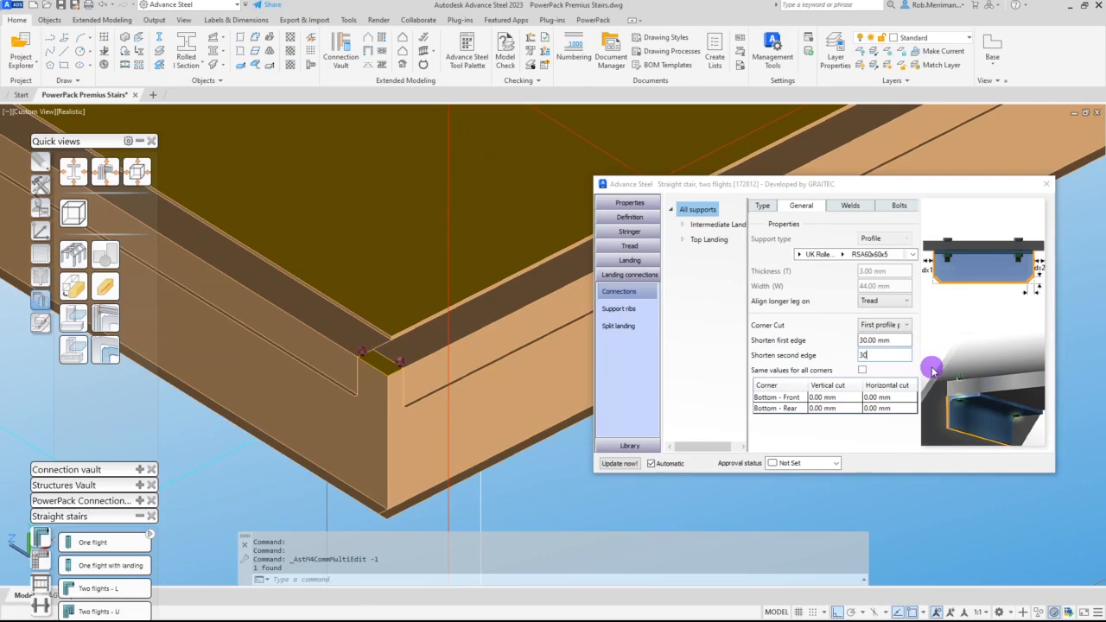
key("Return")
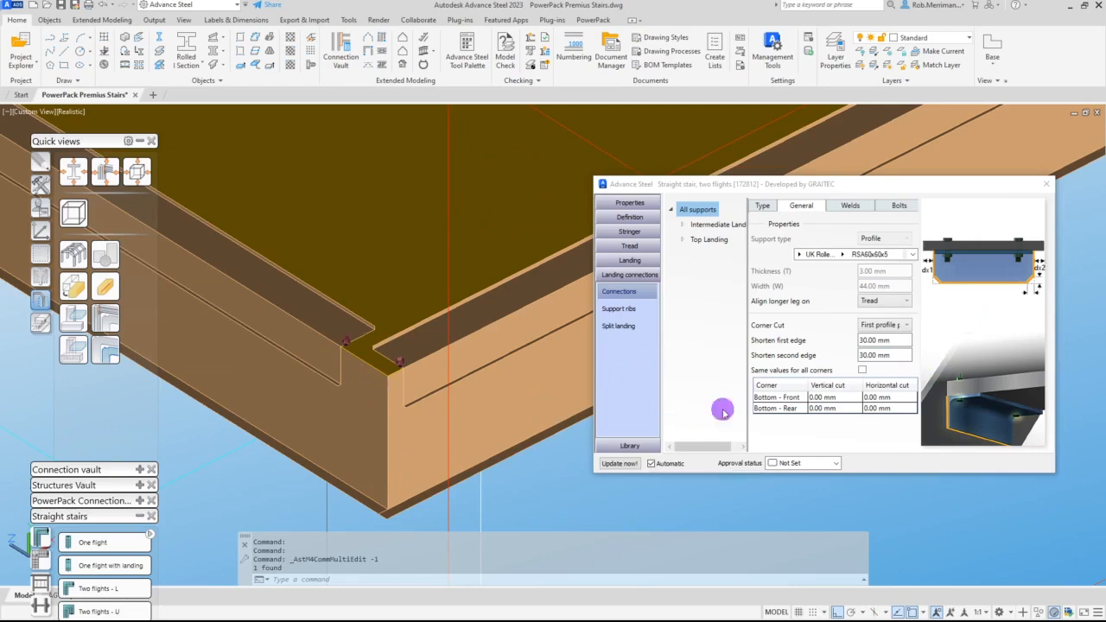
Step: Check the weld settings of all landing connections and set their bolt type to the second Countersunk option
left_click(851, 206)
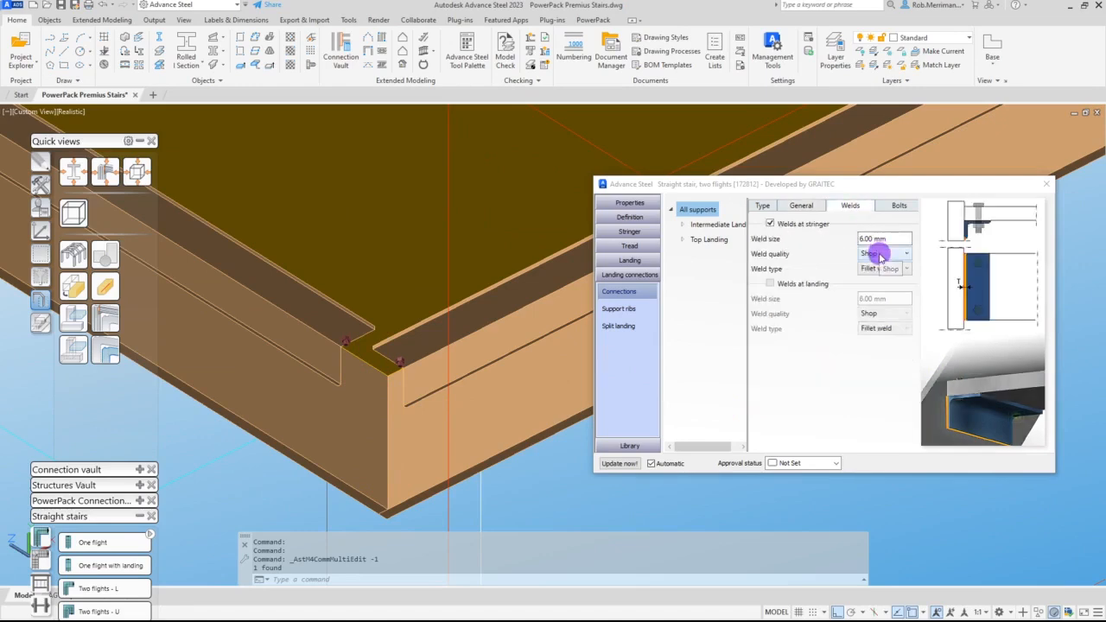
left_click(894, 207)
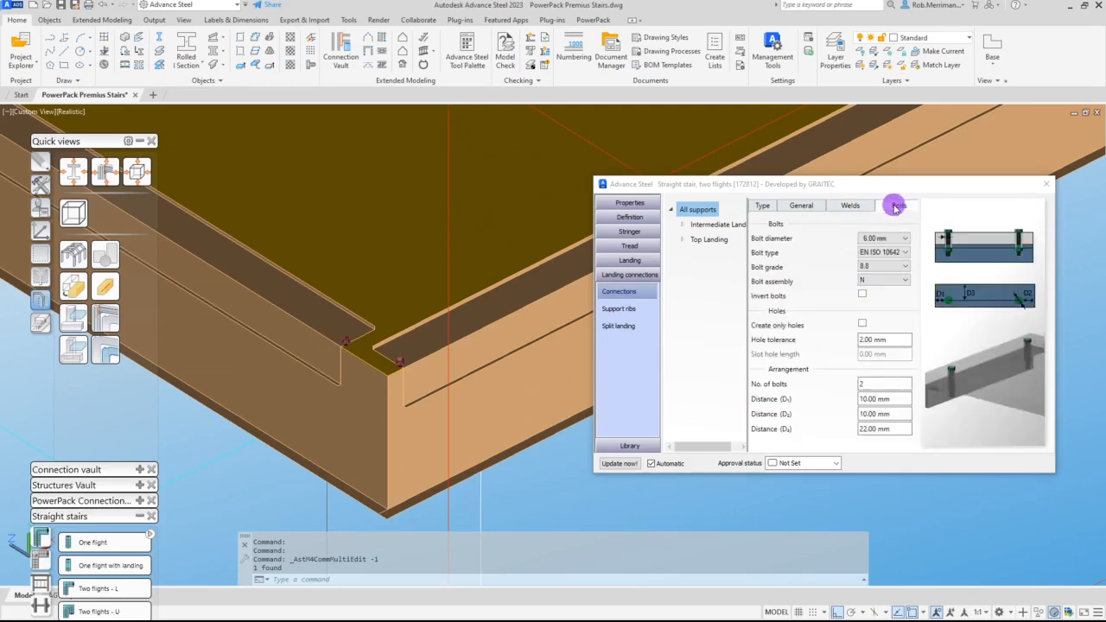
left_click(881, 252)
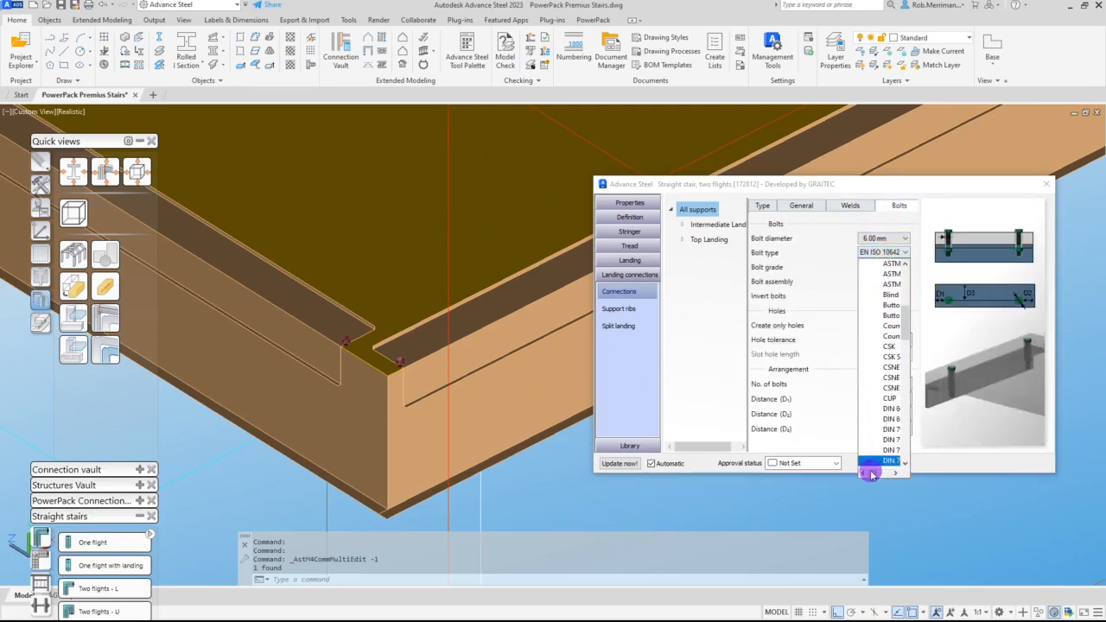
left_click_drag(871, 475, 874, 474)
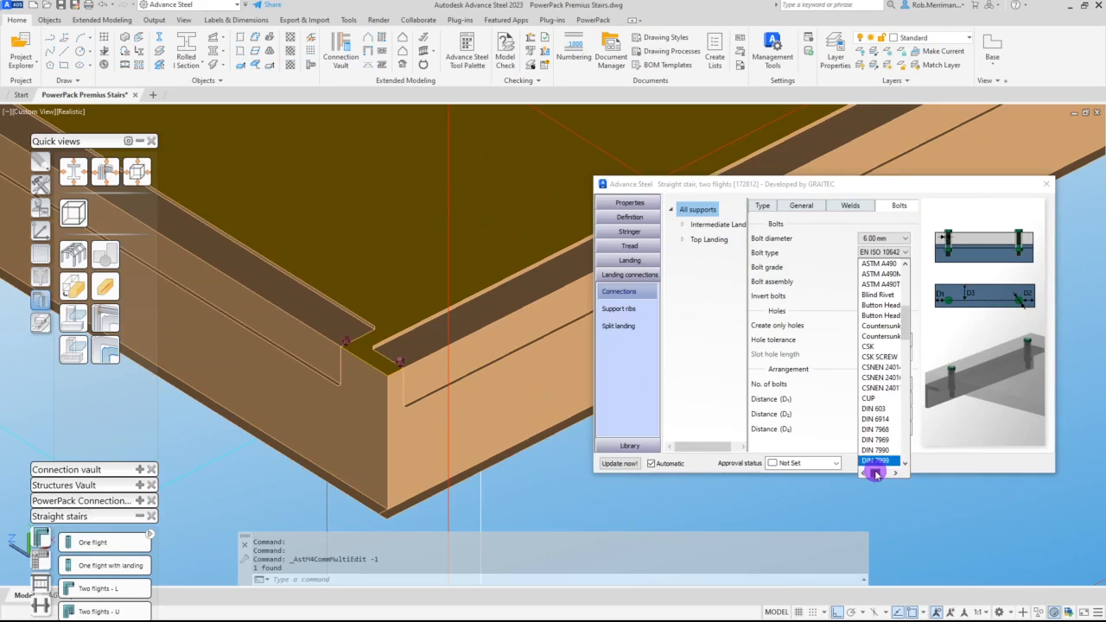
left_click(887, 336)
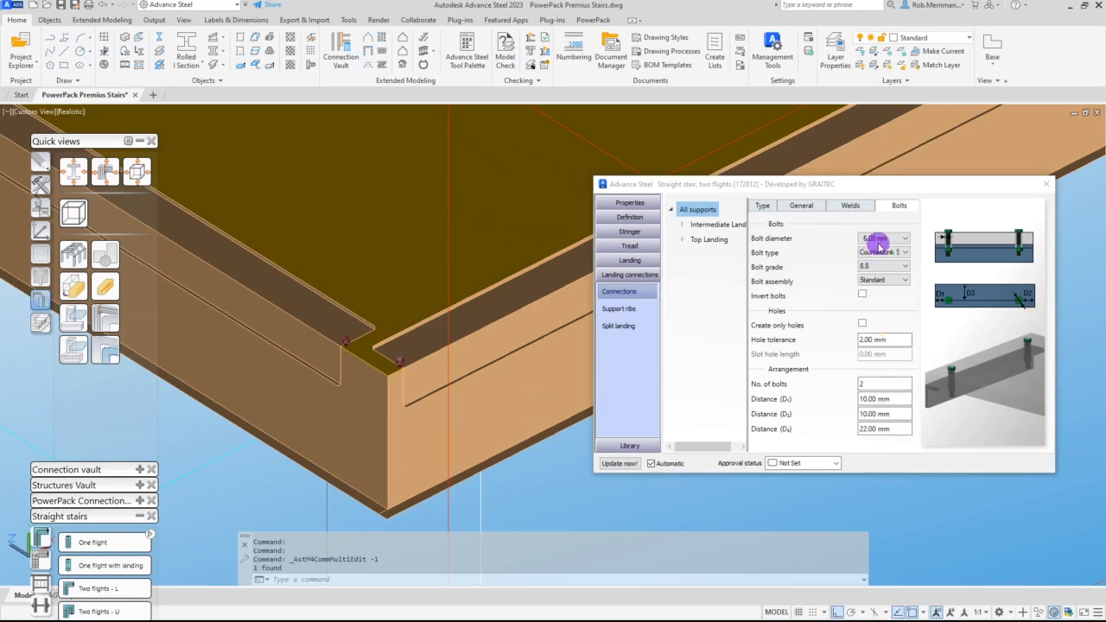
Step: Set the bolt diameter of all landing connections to 12 mm and their three bolt distances to 30 mm
left_click(902, 239)
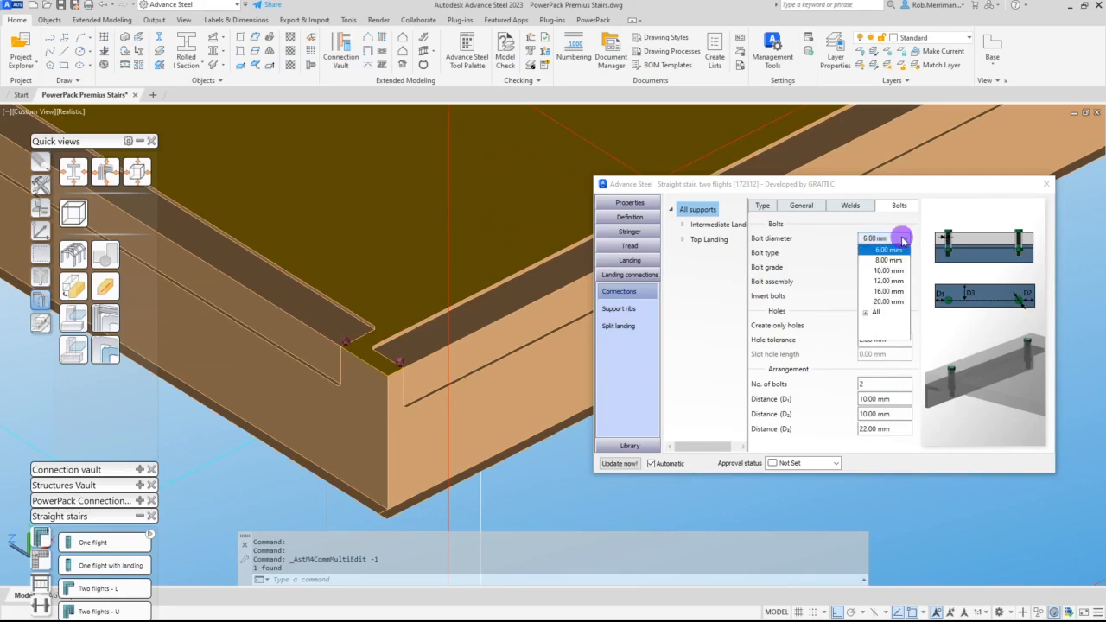
left_click(900, 275)
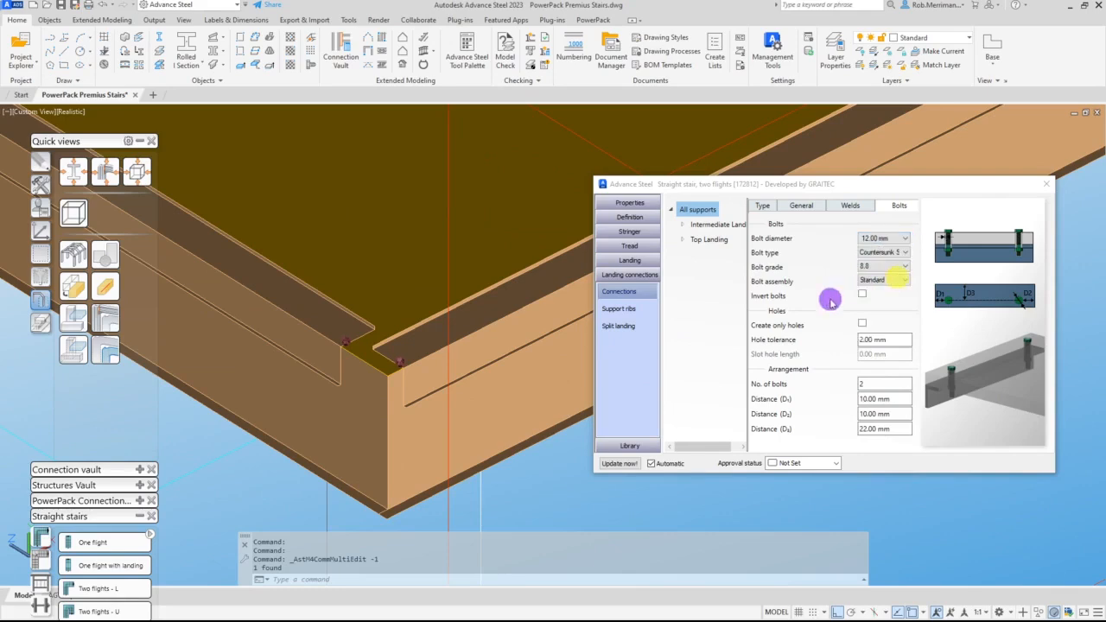
left_click(897, 398)
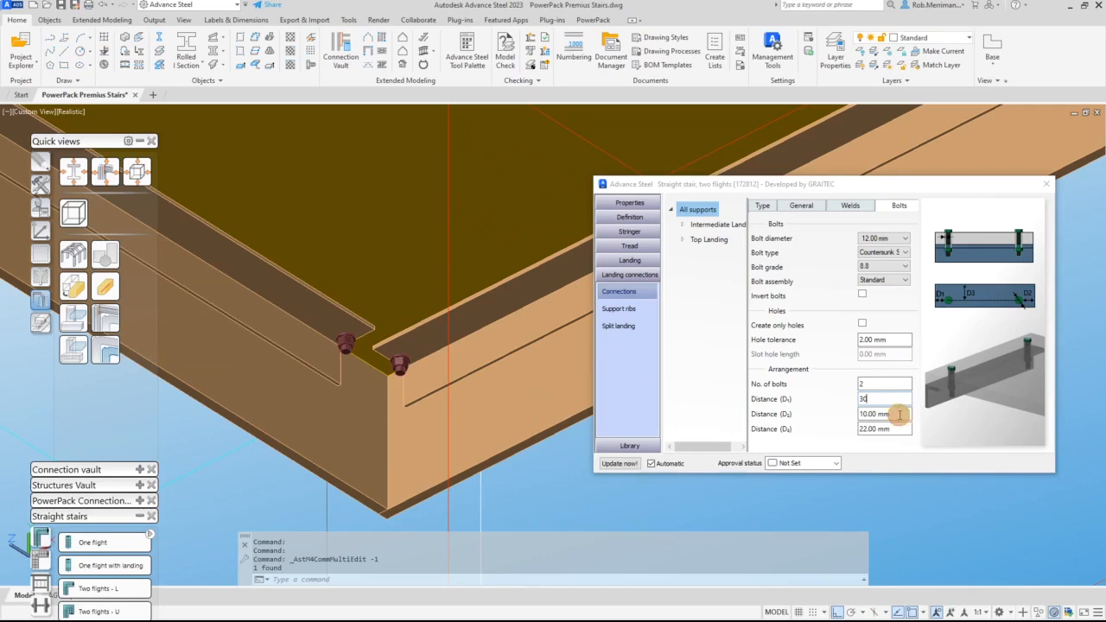
left_click(898, 415)
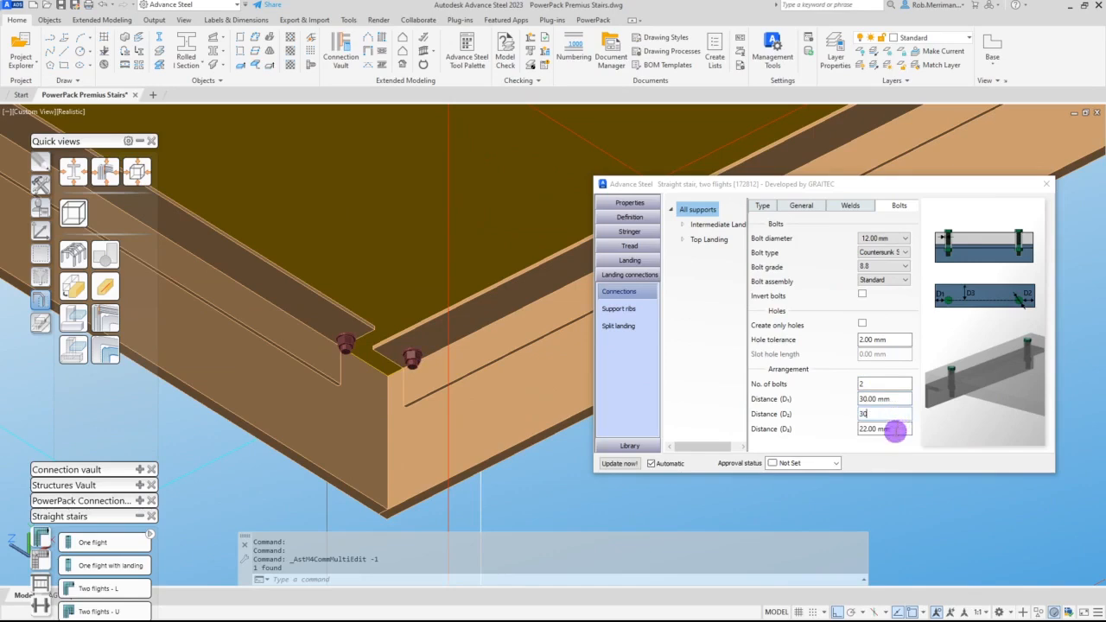
left_click(894, 429)
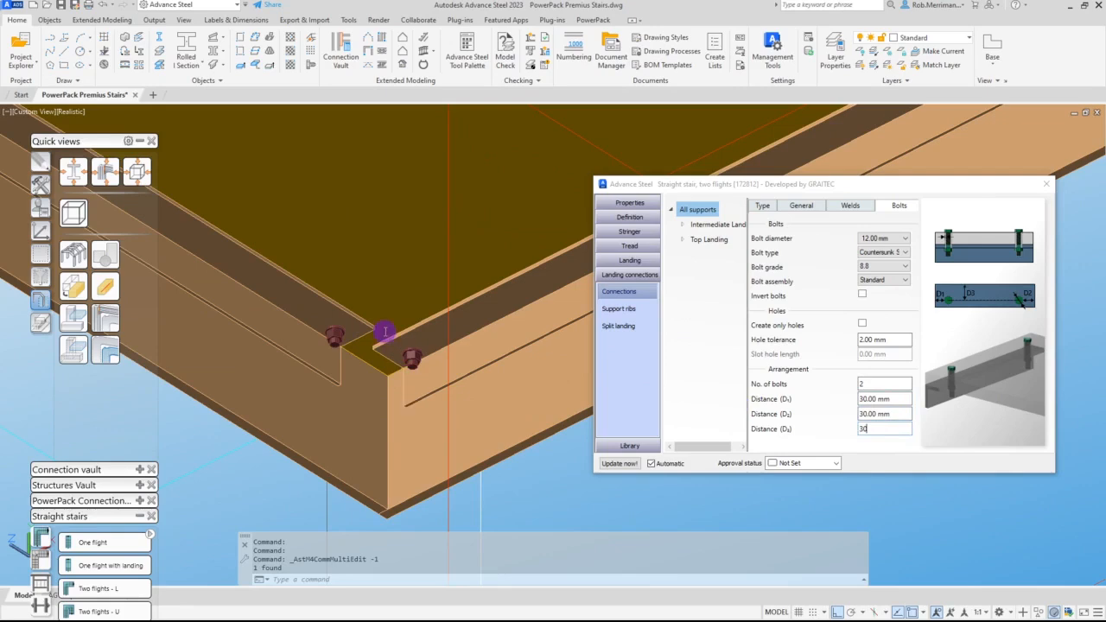
left_click(686, 207)
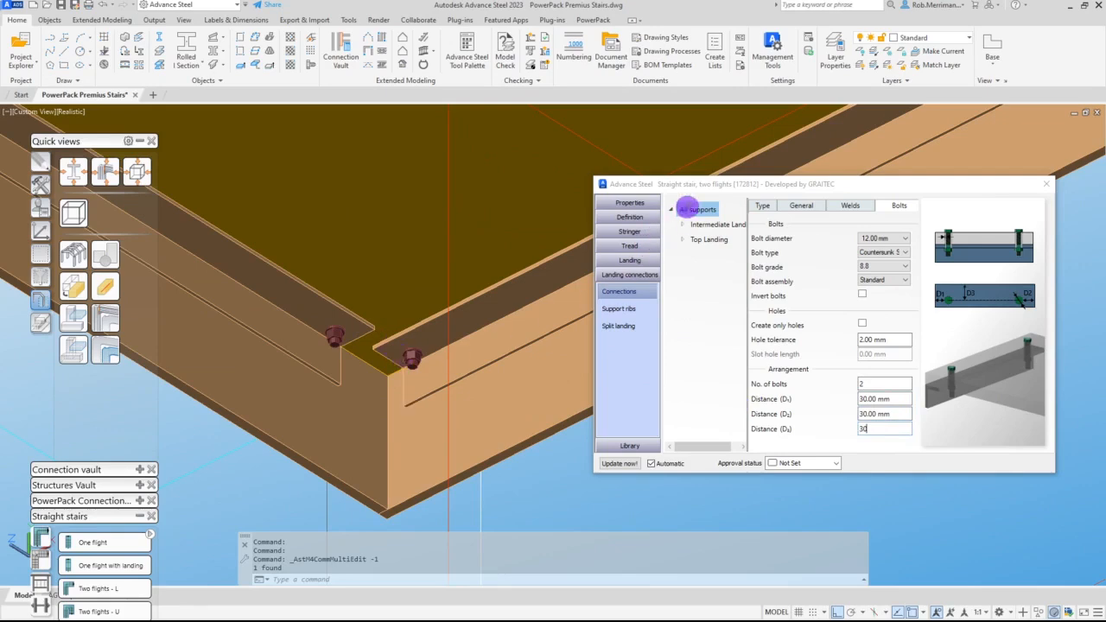
Step: List the edges of the intermediate landing's outer stringer and examine the support angles on the landing's underside
scroll(435, 432, "down", 5)
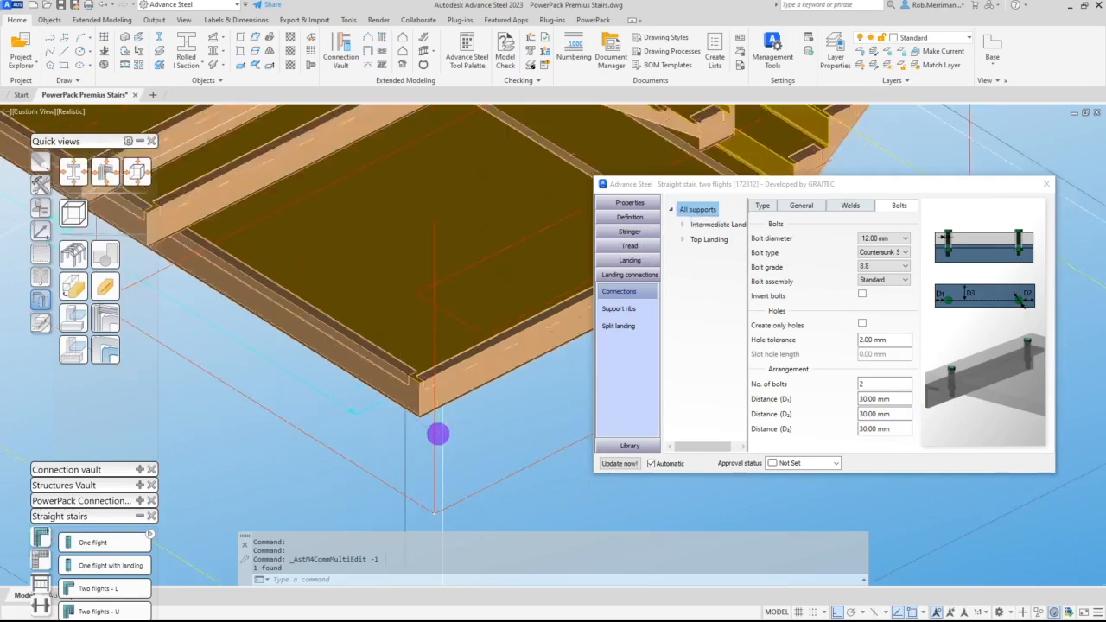
left_click(683, 226)
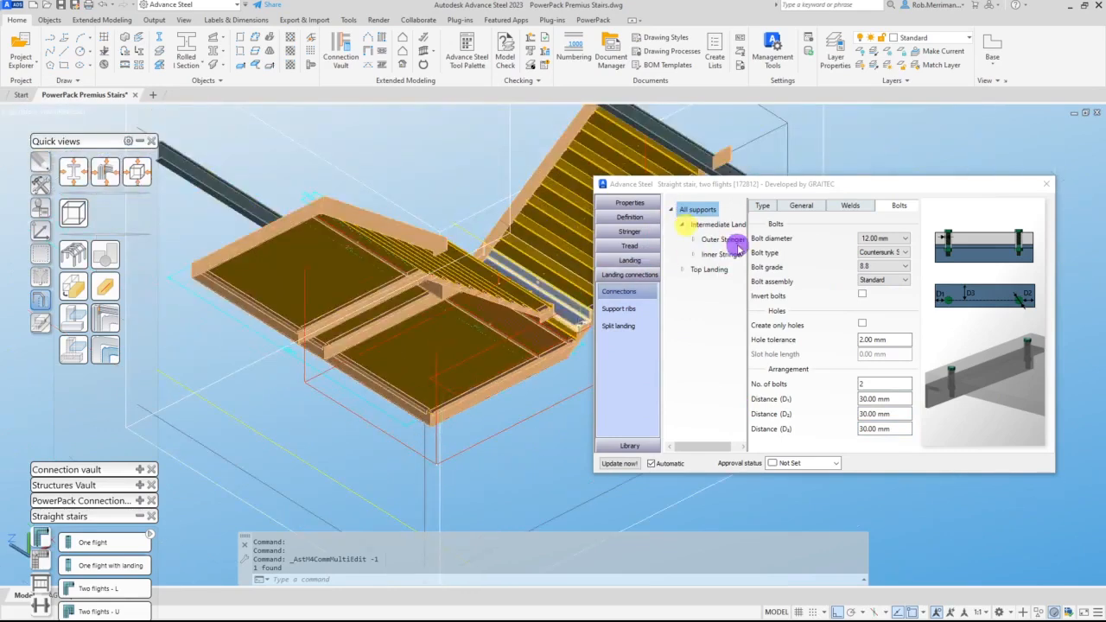
left_click_drag(748, 240, 767, 242)
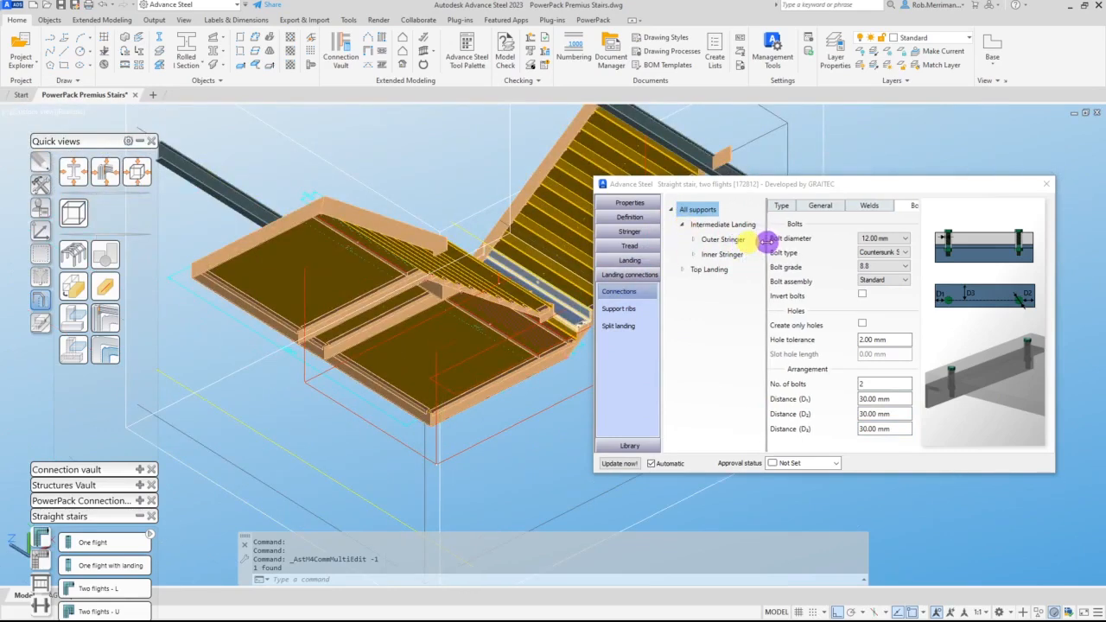
left_click(692, 239)
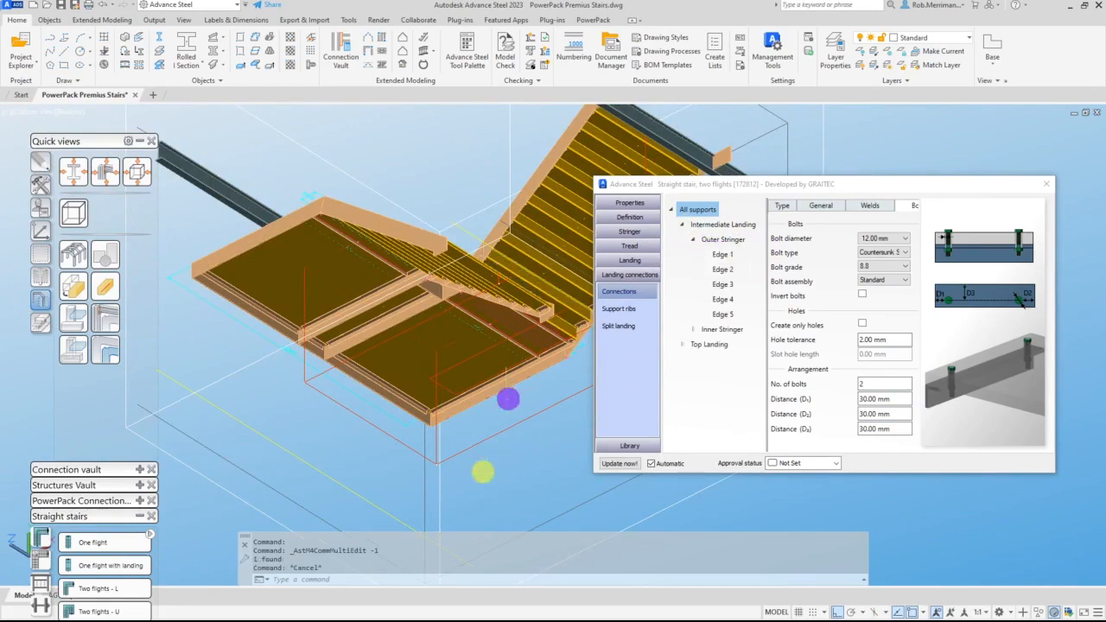
middle_click_drag(481, 407, 462, 390, "shift")
middle_click_drag(417, 427, 285, 254, "shift")
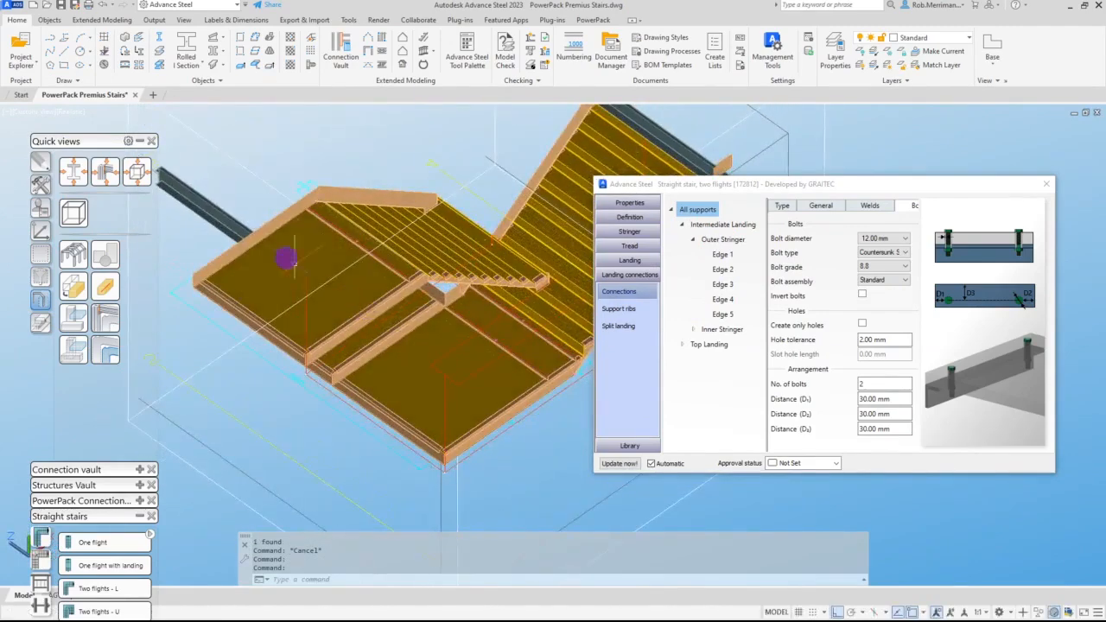
scroll(264, 237, "up", 3)
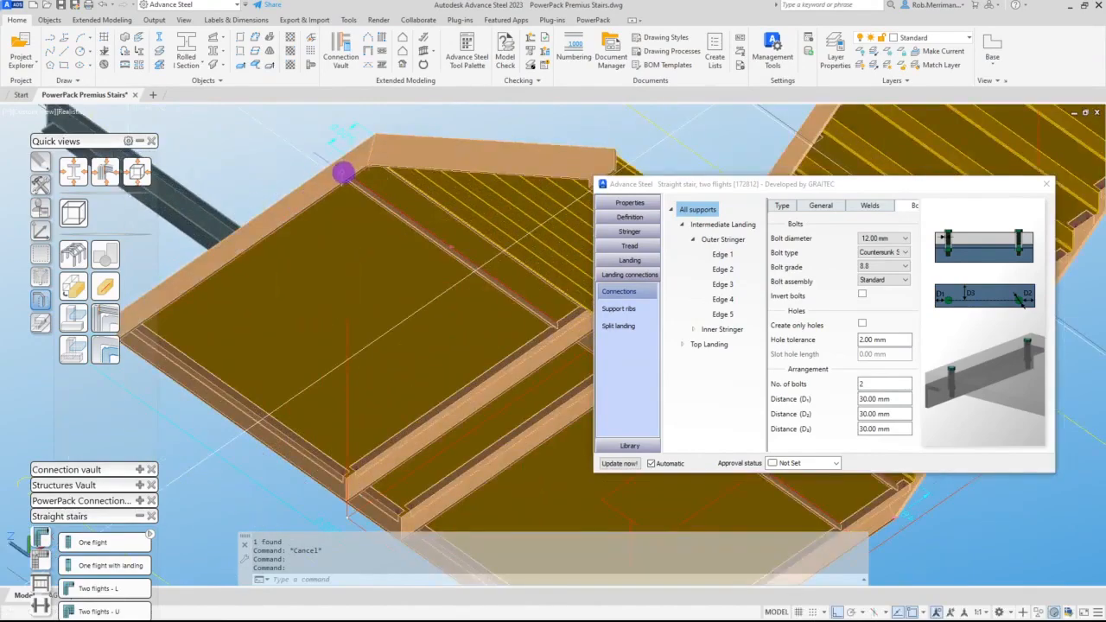
middle_click_drag(236, 245, 353, 266, "shift")
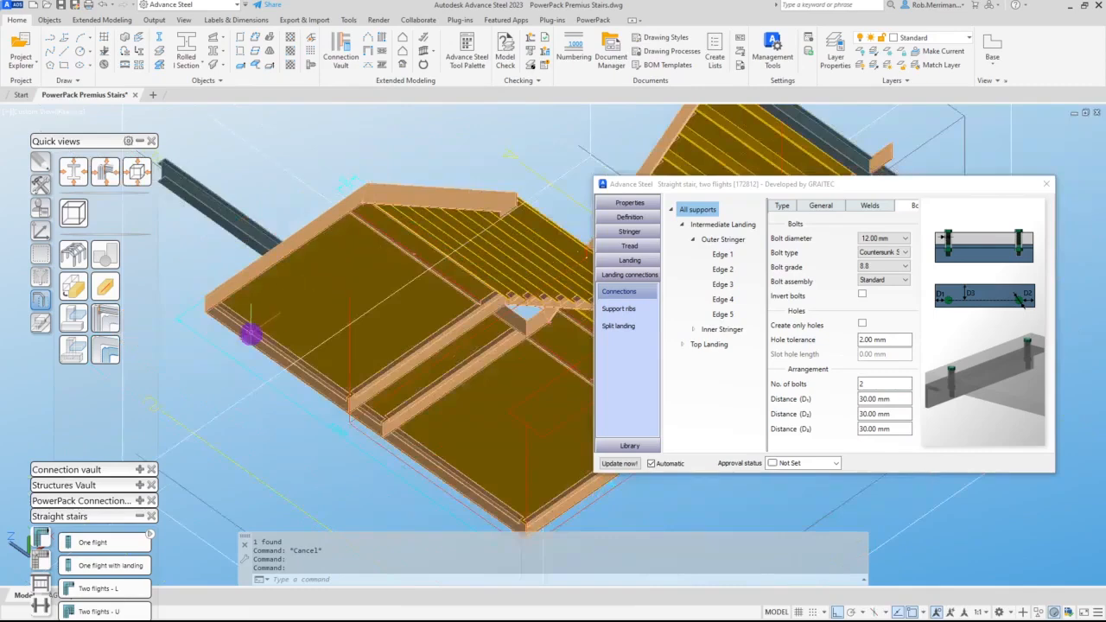
scroll(249, 325, "up", 3)
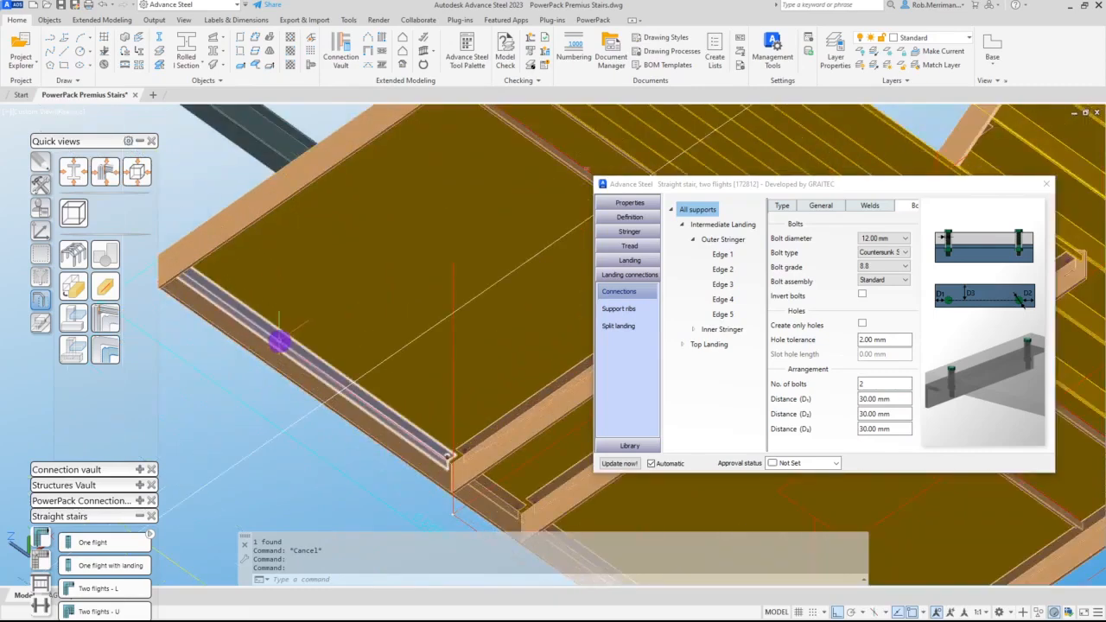
scroll(247, 345, "down", 3)
scroll(399, 438, "up", 3)
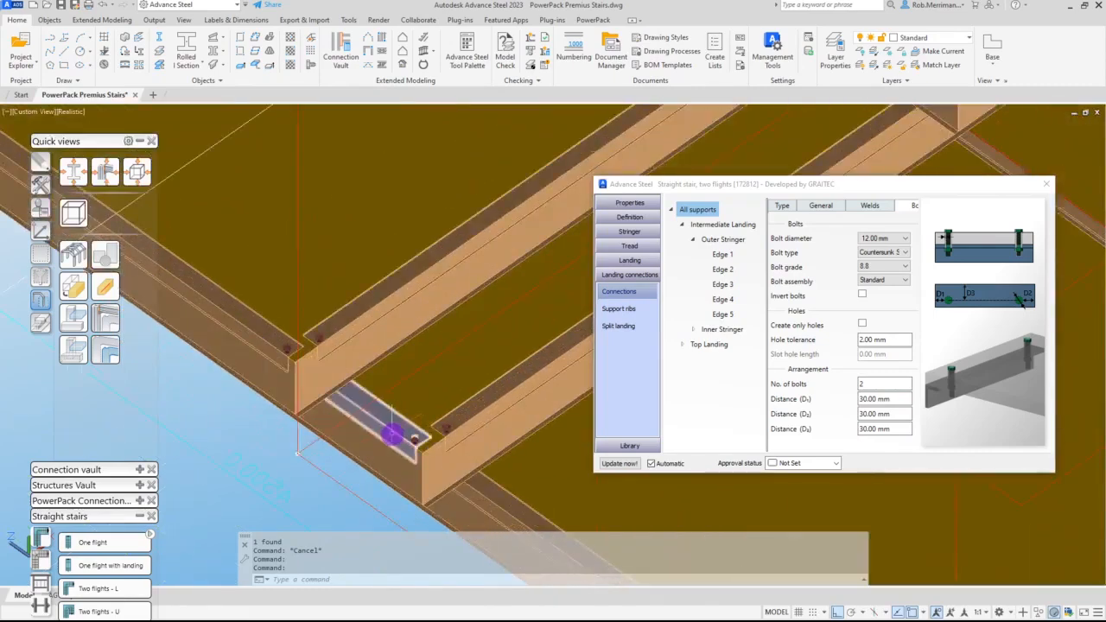
scroll(279, 389, "down", 3)
scroll(363, 434, "up", 2)
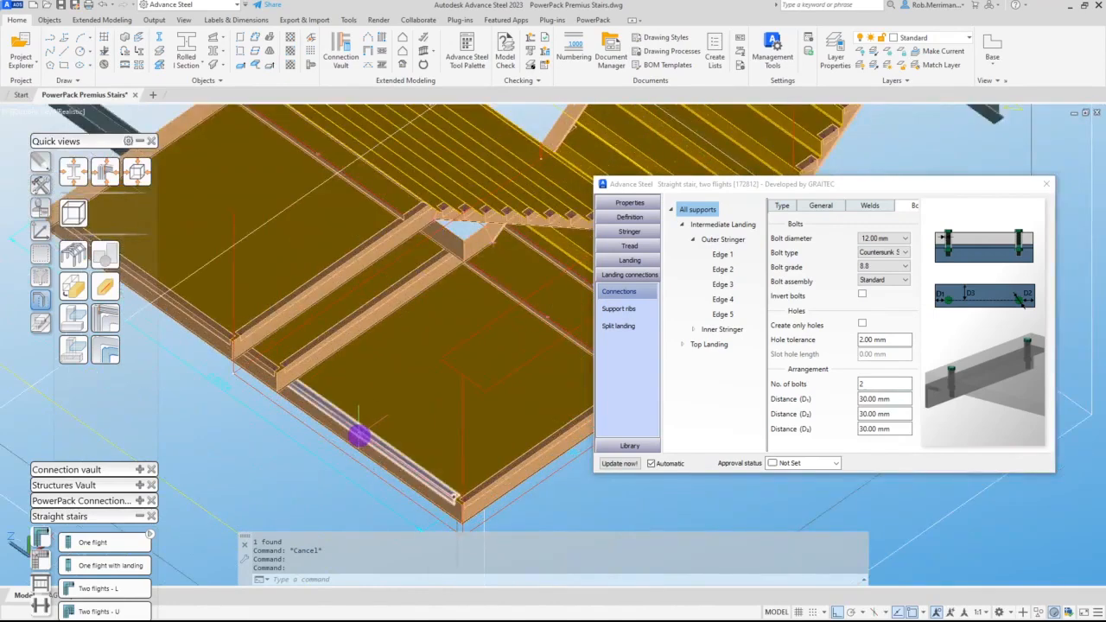
scroll(346, 444, "down", 3)
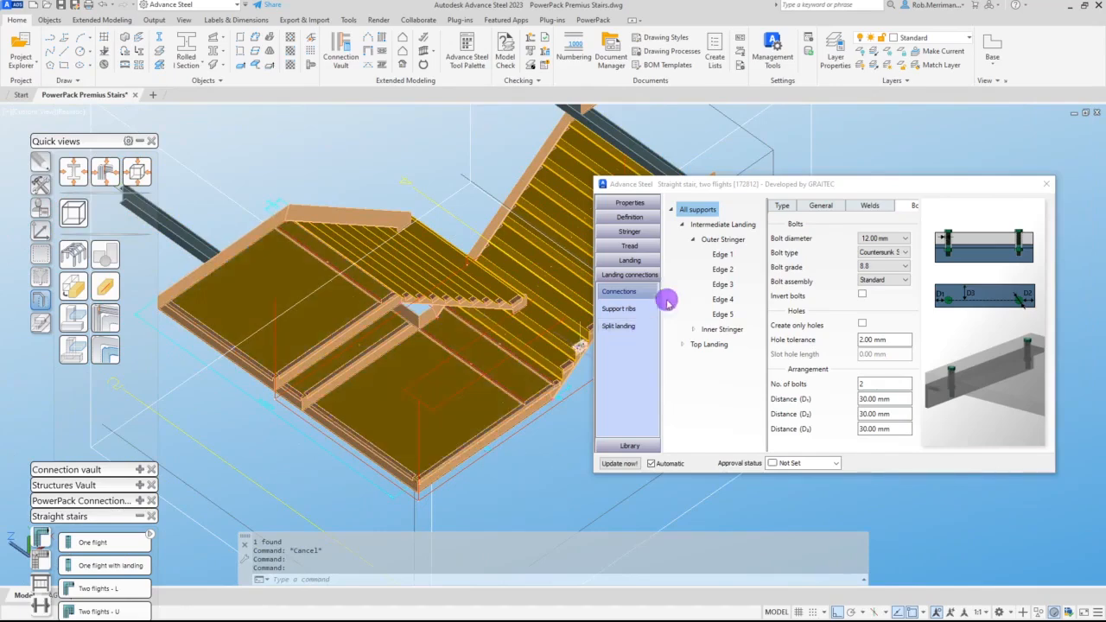
Step: Set the number of bolts on Edge 1 of the intermediate landing's outer stringer to 5
left_click(722, 255)
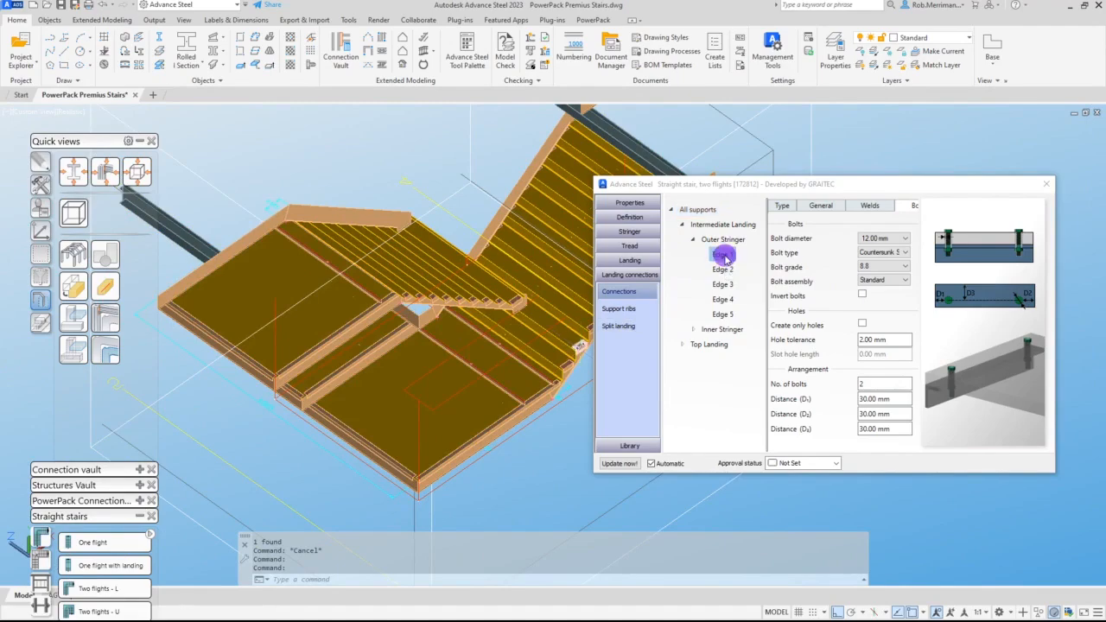
scroll(210, 241, "up", 5)
middle_click_drag(476, 311, 363, 383, "shift")
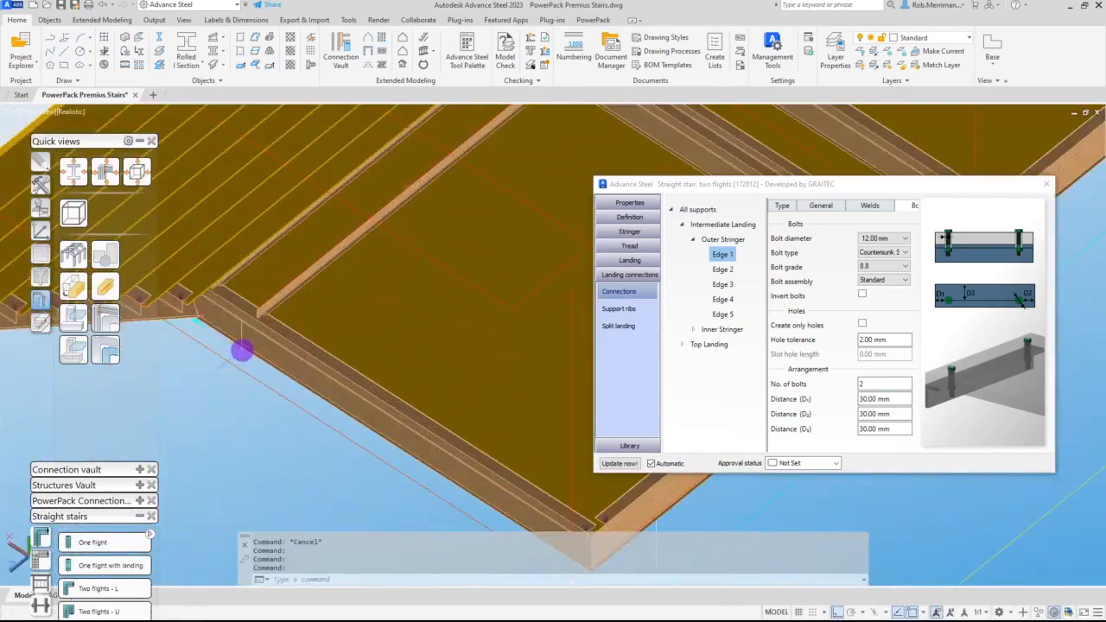
mouse_move(241, 349)
middle_mouse_down("shift")
mouse_move(262, 366)
mouse_move(185, 365)
mouse_move(247, 365)
middle_mouse_up("shift")
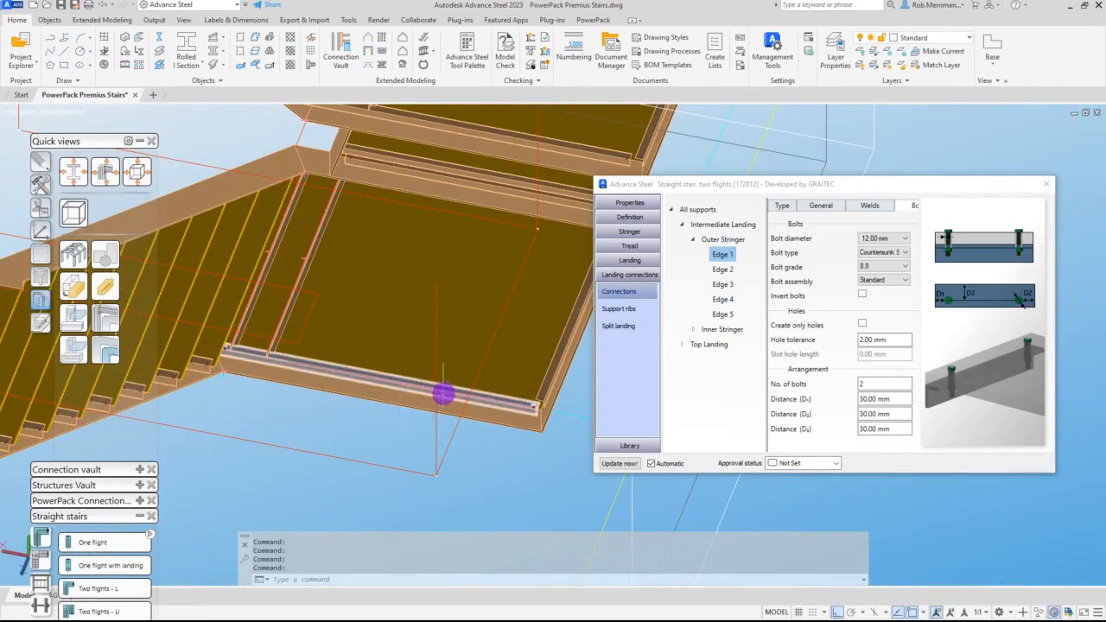
mouse_move(443, 394)
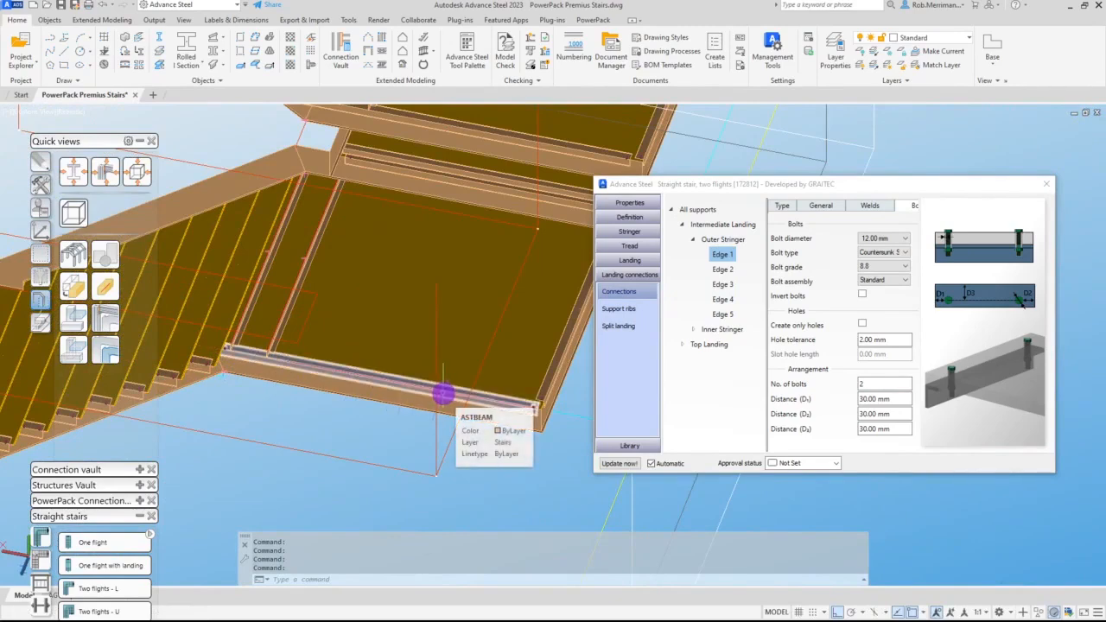
left_click(871, 381)
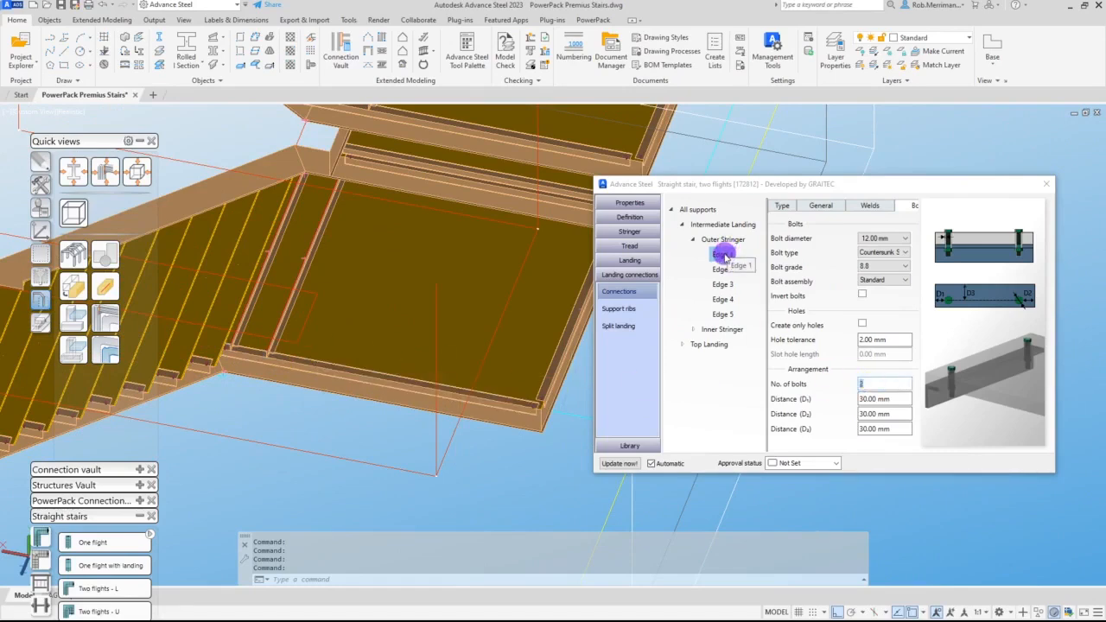
left_click(873, 383)
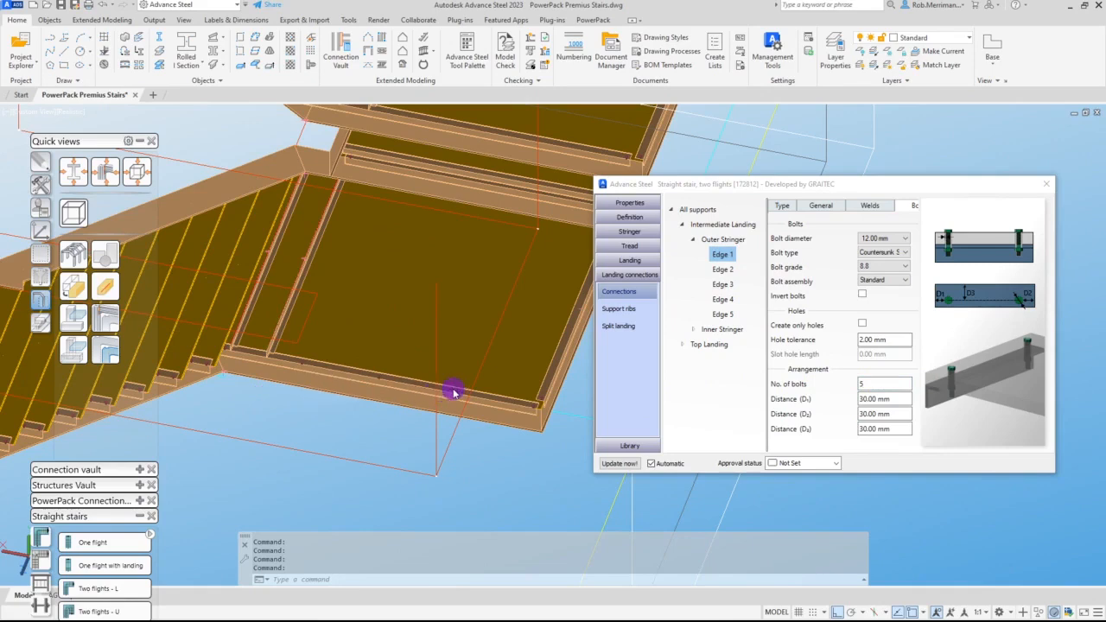
Step: Look at the options for copying another edge's connection settings to Edge 2 of the outer stringer
left_click(724, 269)
middle_click_drag(414, 365, 262, 368)
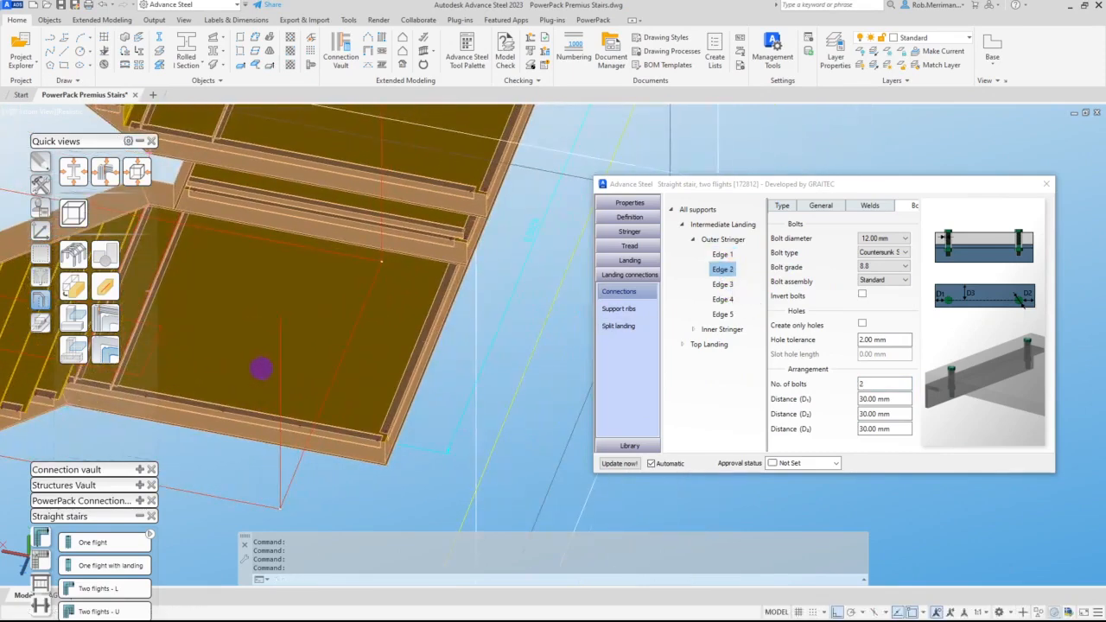
middle_click_drag(346, 316, 561, 320, "shift")
left_click(724, 271)
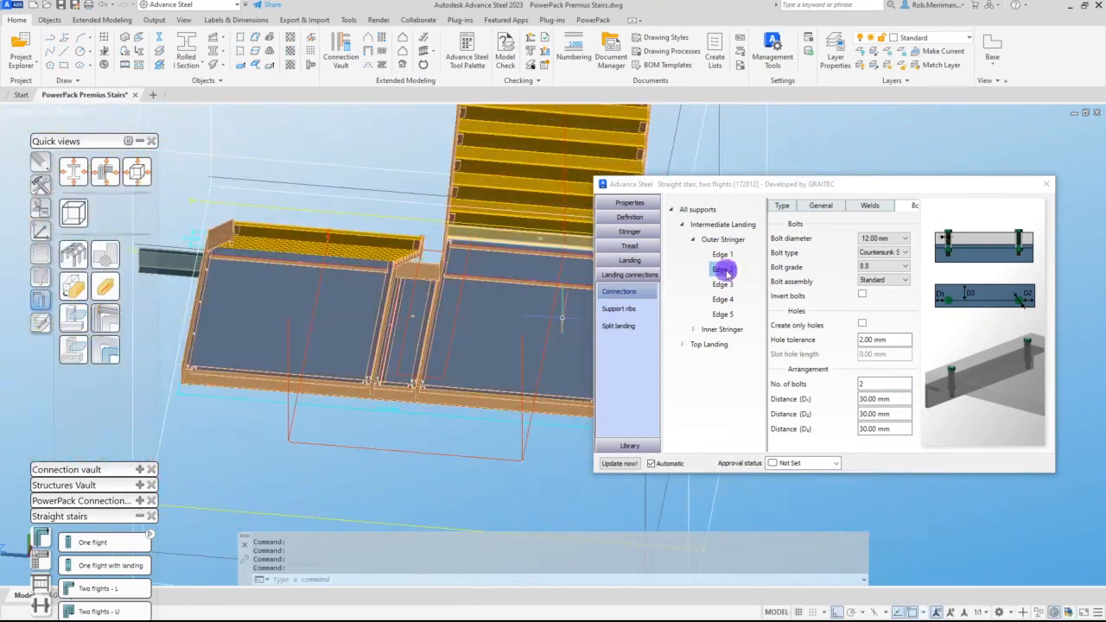
right_click(726, 273)
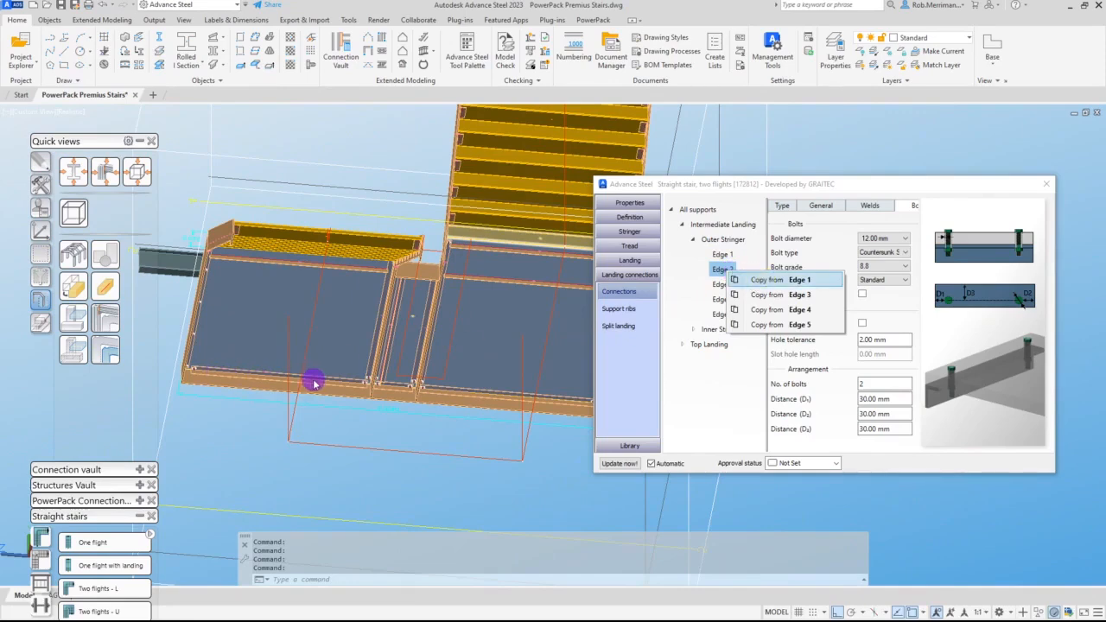
left_click(716, 300)
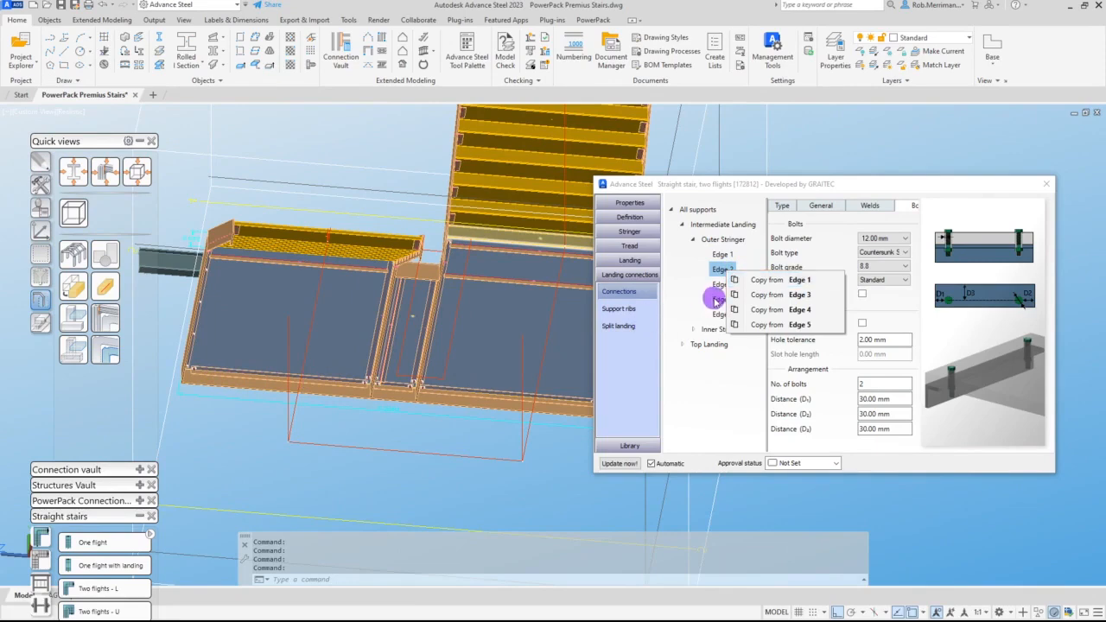
Step: Copy the connection settings of Edge 1 to Edge 4 and Edge 5 of the intermediate landing's outer stringer
left_click(722, 299)
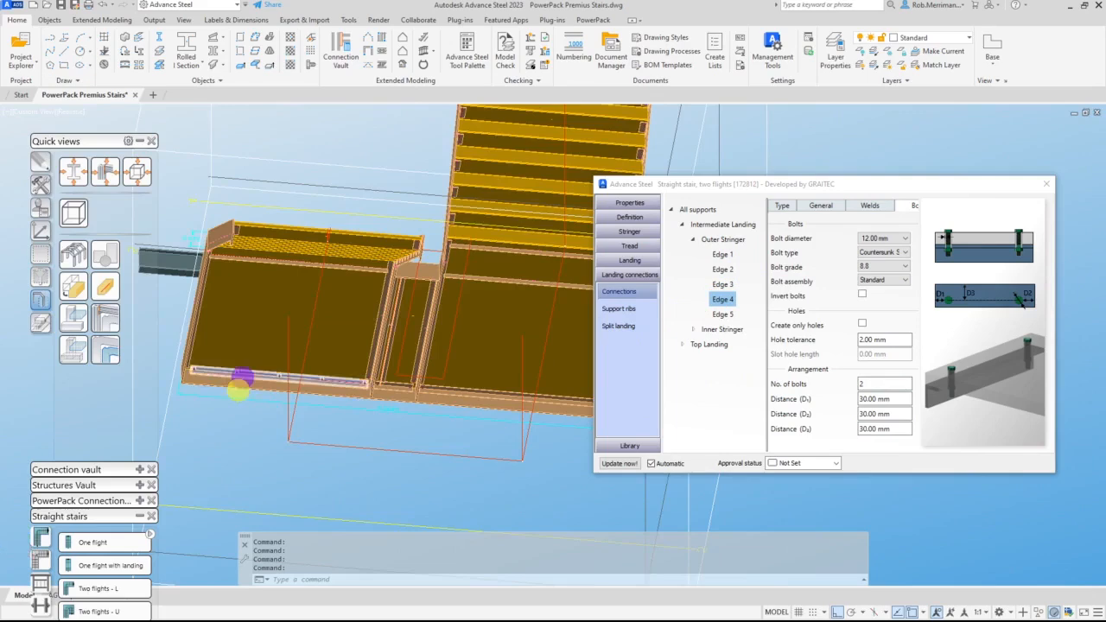
scroll(242, 380, "up", 5)
scroll(250, 377, "down", 3)
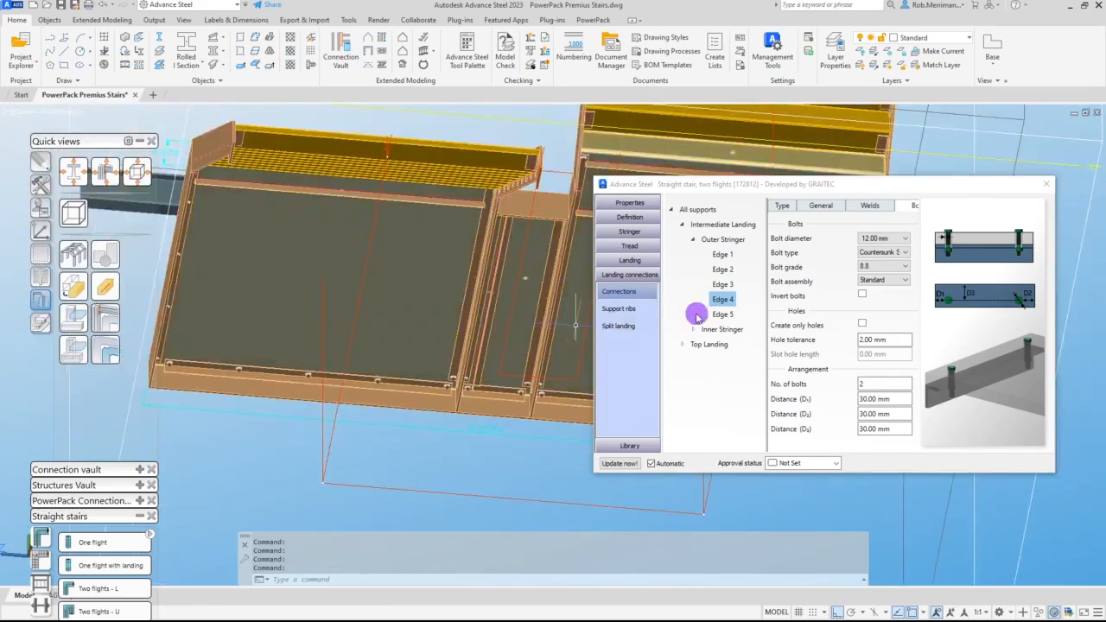
right_click(722, 300)
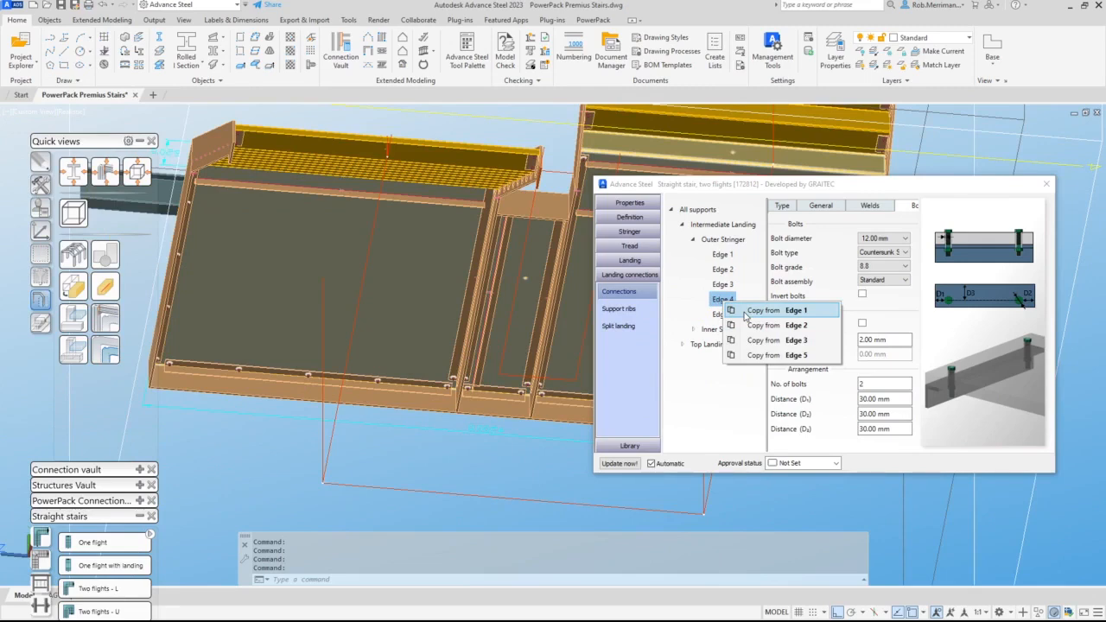
left_click(745, 314)
left_click(723, 314)
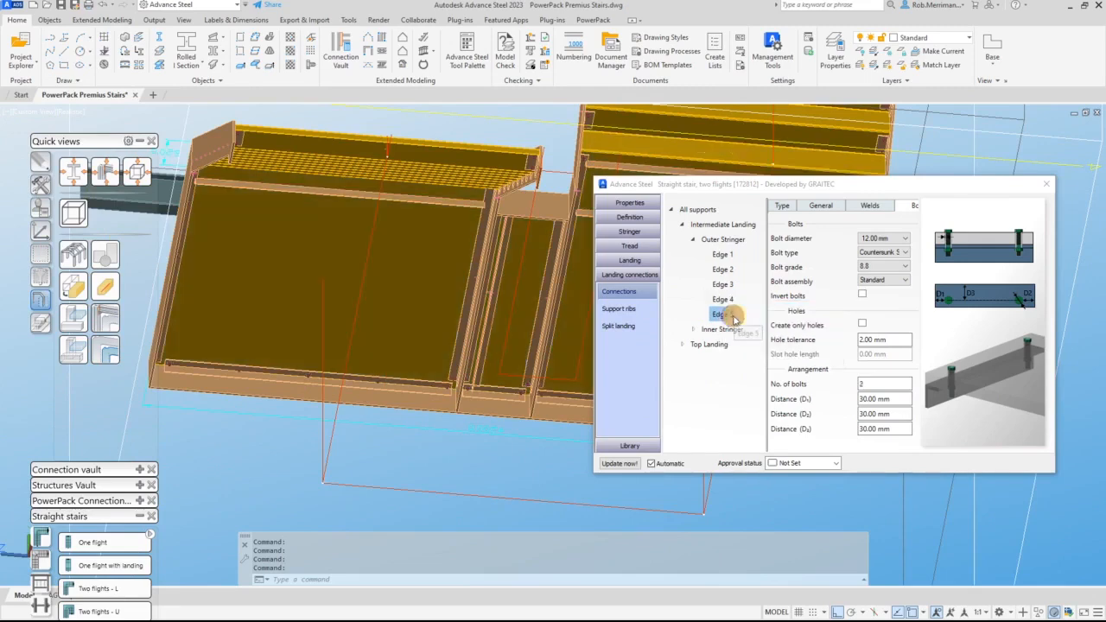
right_click(730, 317)
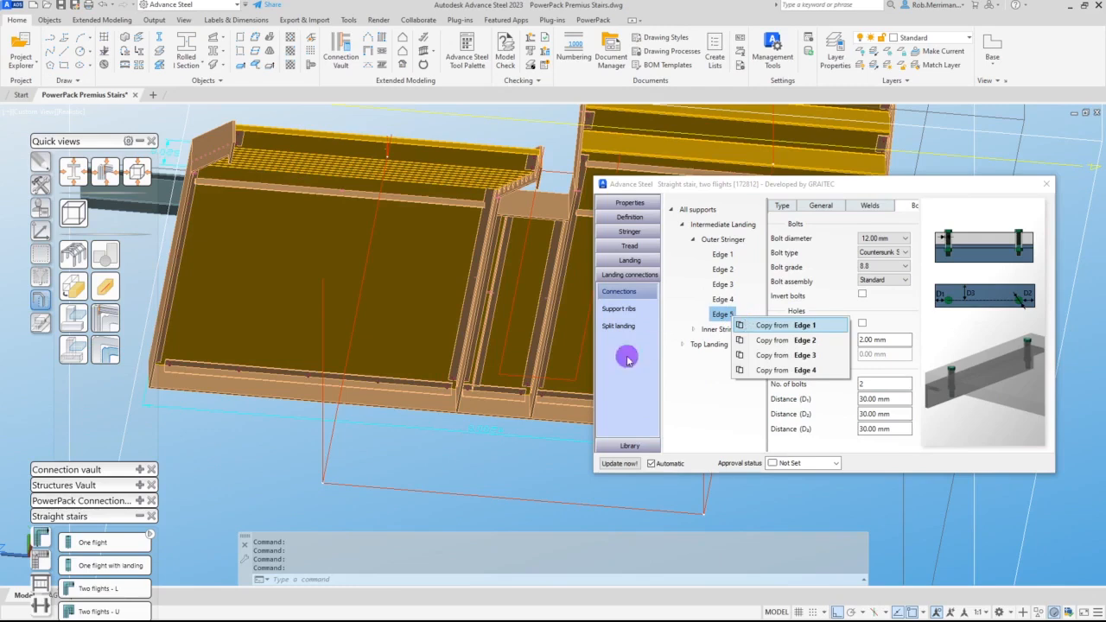
key("Return")
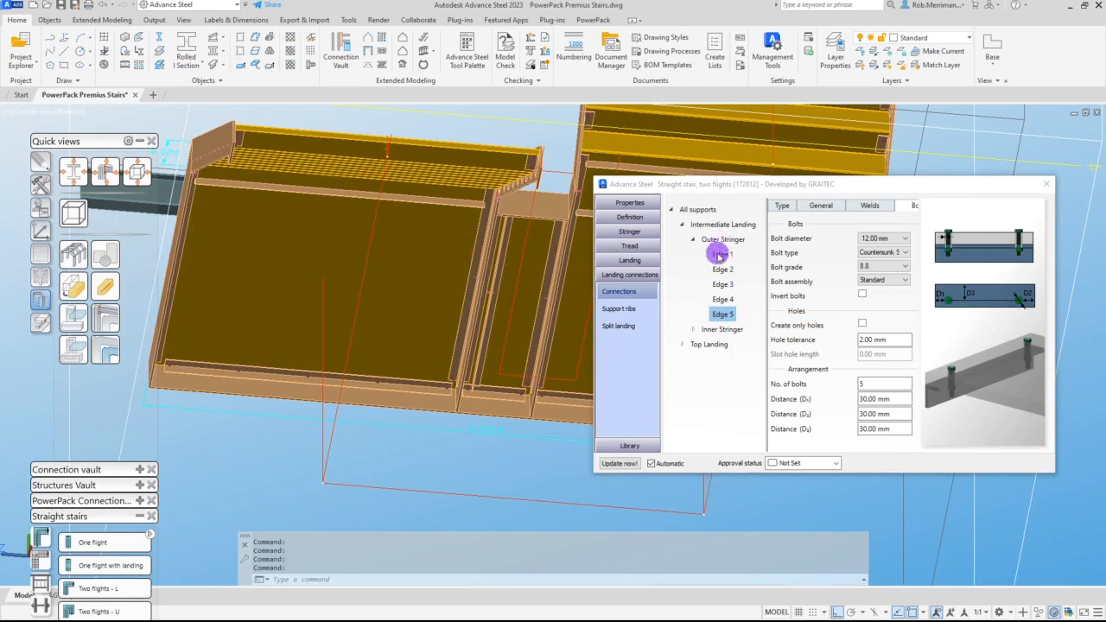
Step: Set the number of bolts to 5 for all edges of the intermediate landing's inner stringer
left_click(693, 330)
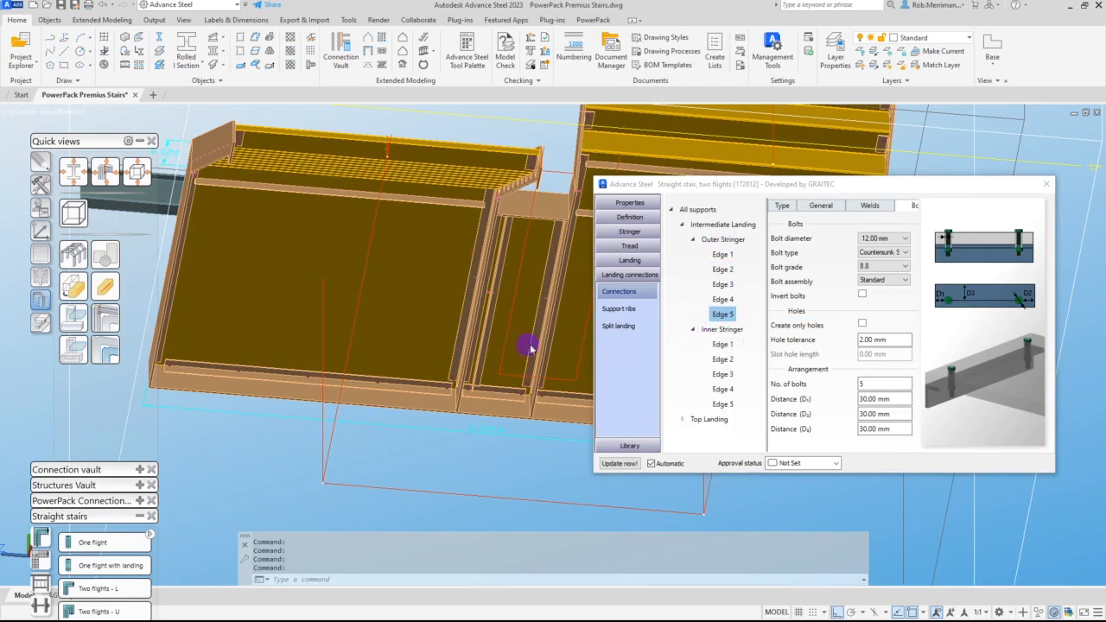
scroll(476, 338, "up", 5)
middle_click_drag(474, 338, 308, 227, "shift")
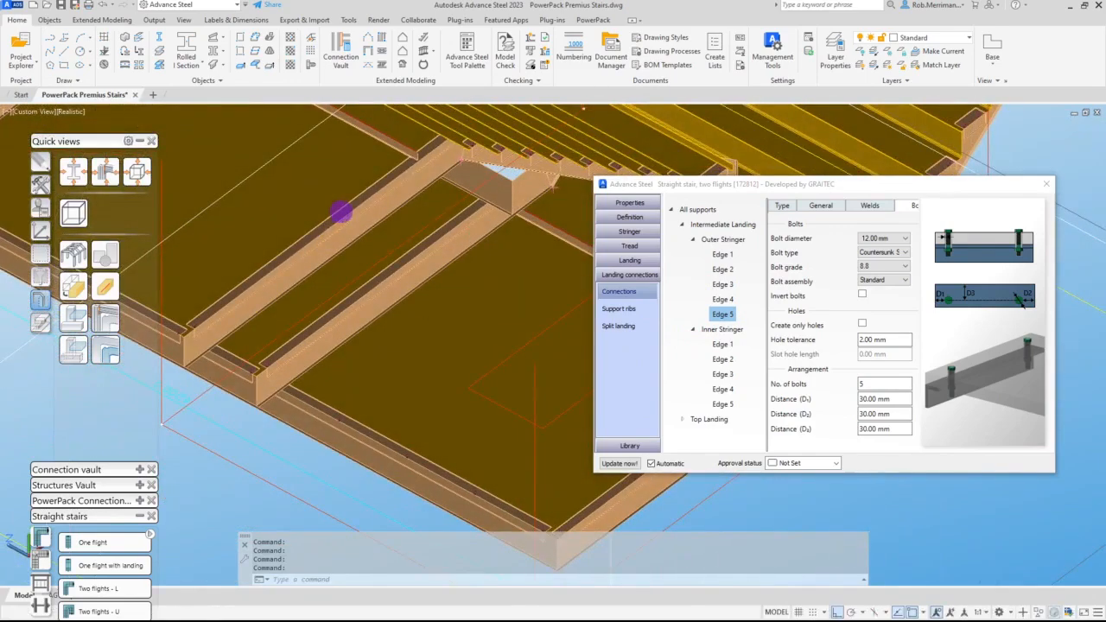
left_click(341, 211)
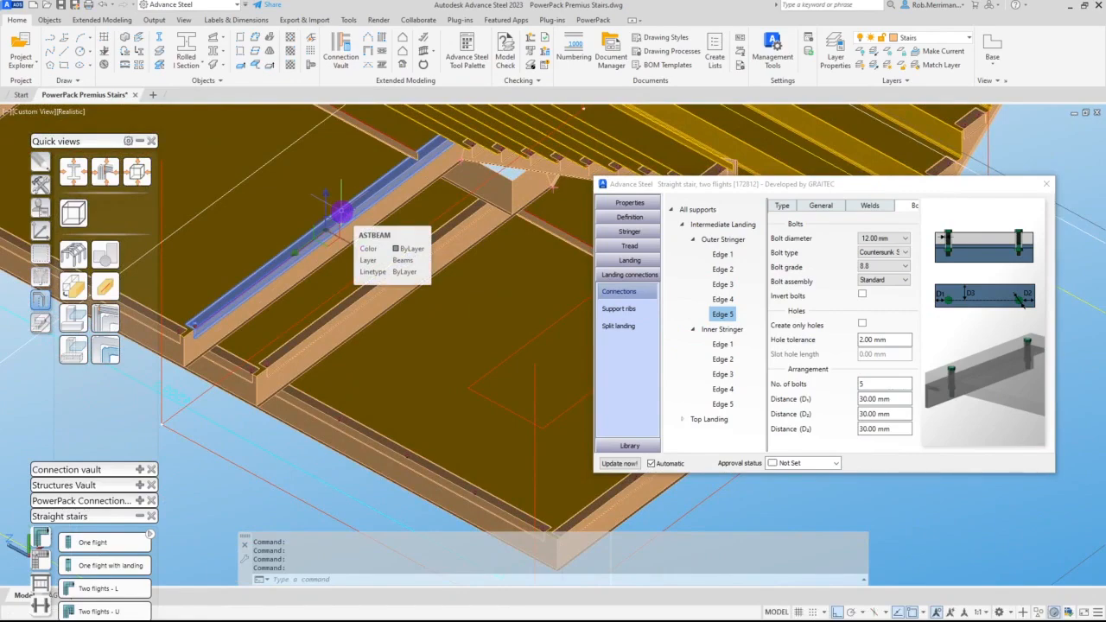
right_click(723, 344)
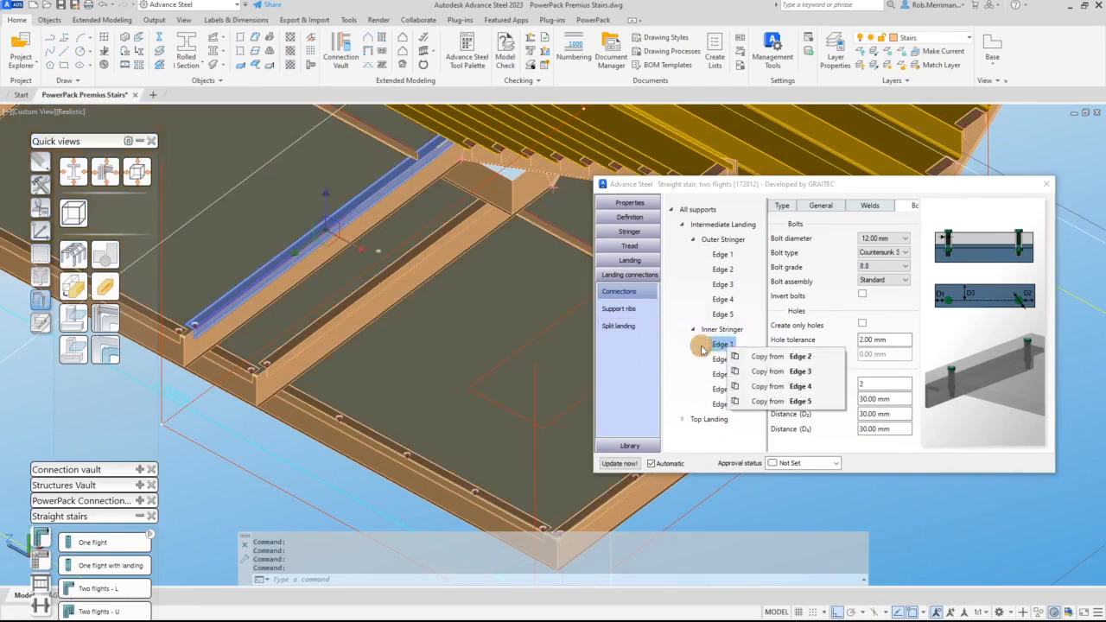
left_click(721, 344)
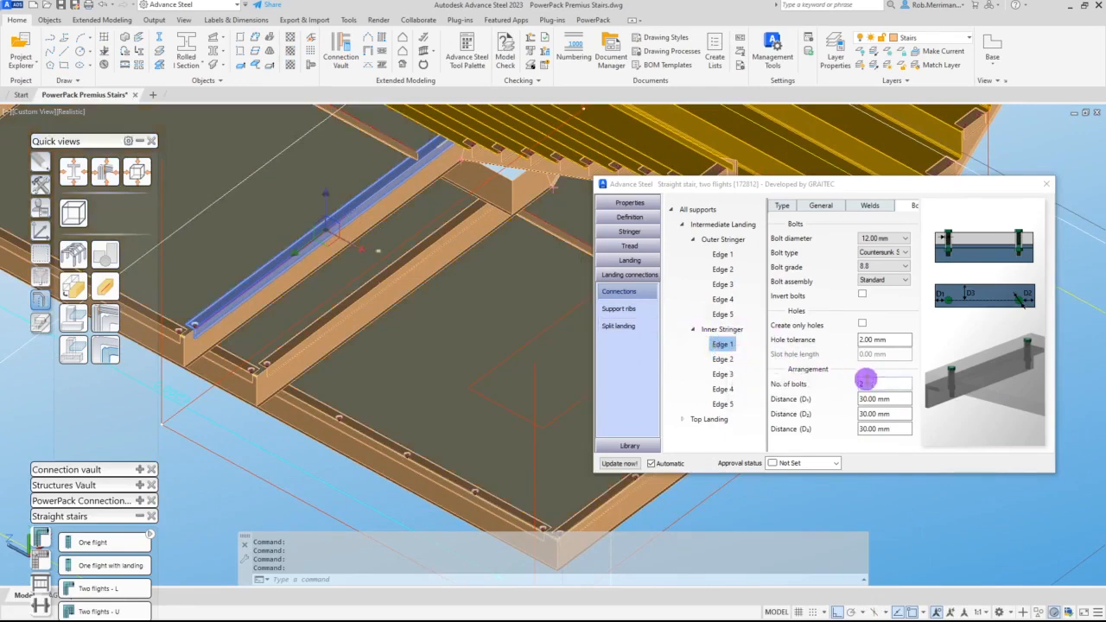
left_click(871, 381)
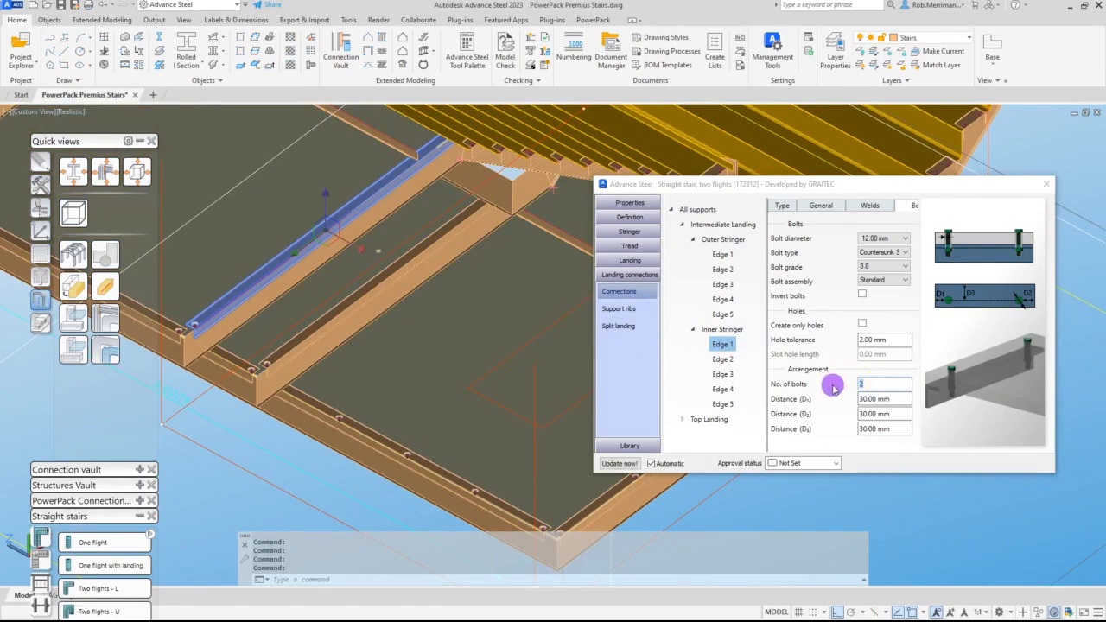
left_click(717, 329)
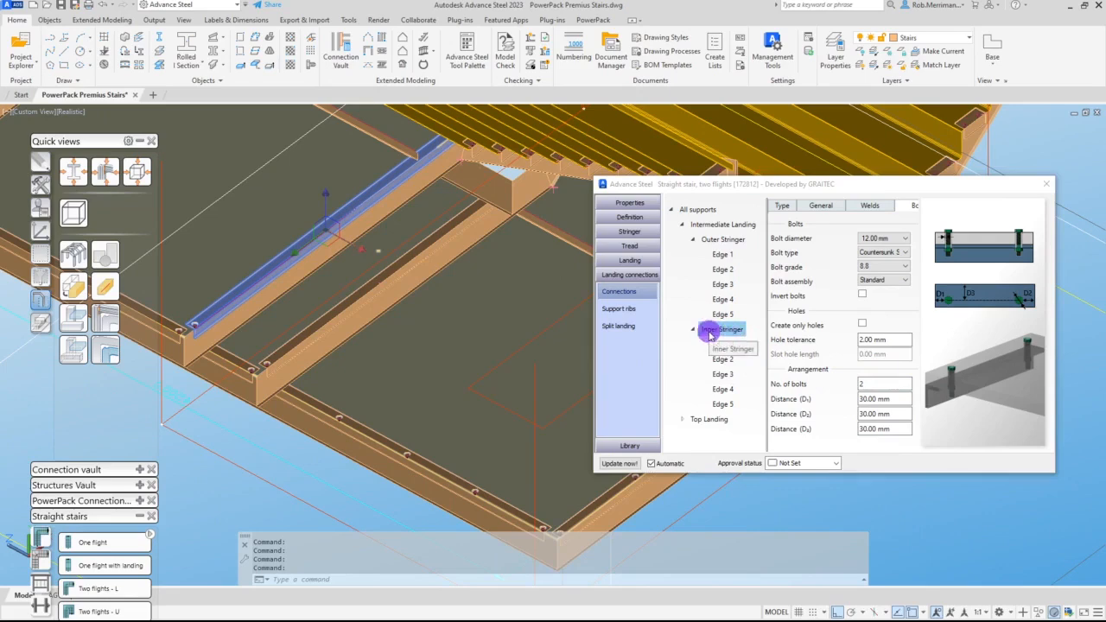
left_click(874, 381)
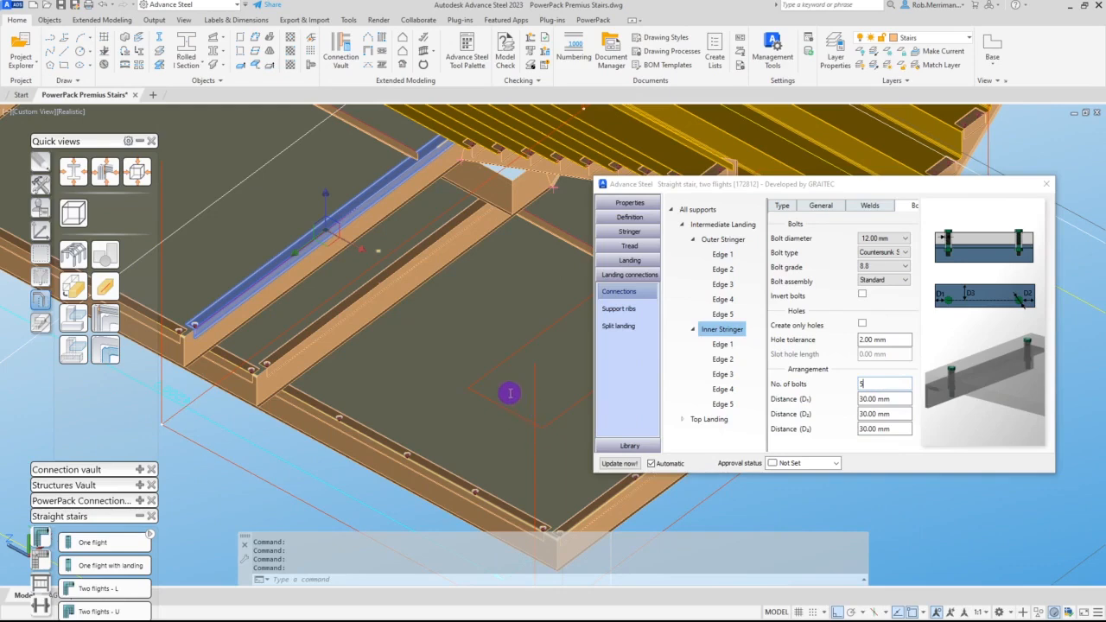
middle_click_drag(370, 236, 396, 305)
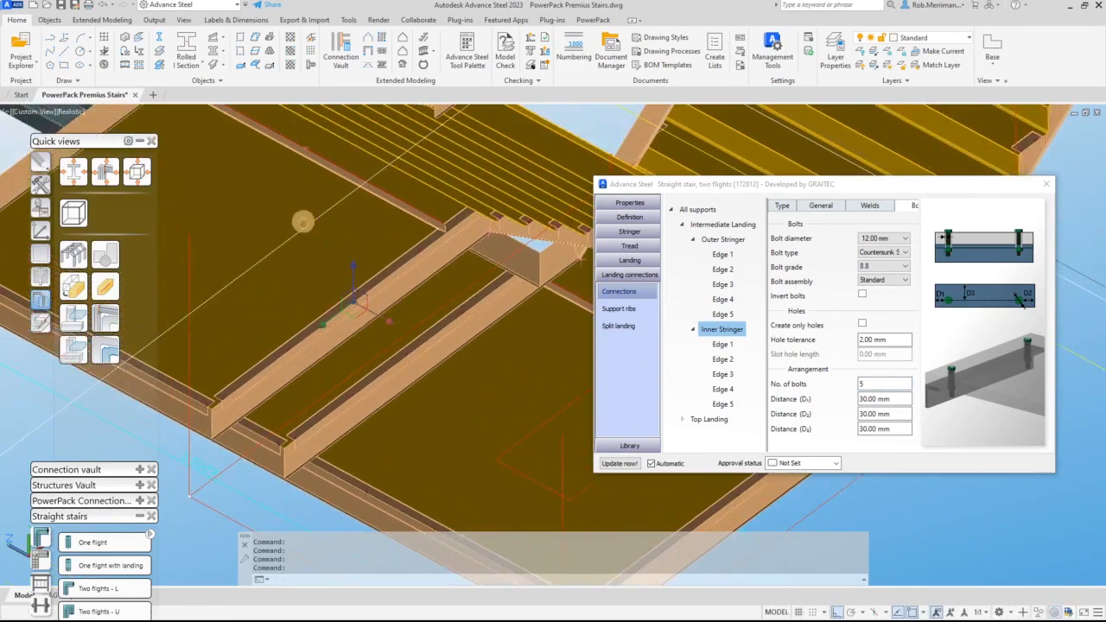
Step: Examine the bolts around the landing's inner corner and the short support angle at Edge 3 of the inner stringer
left_click_drag(318, 223, 347, 277, "shift")
middle_click_drag(347, 276, 424, 361, "shift")
scroll(556, 264, "up", 5)
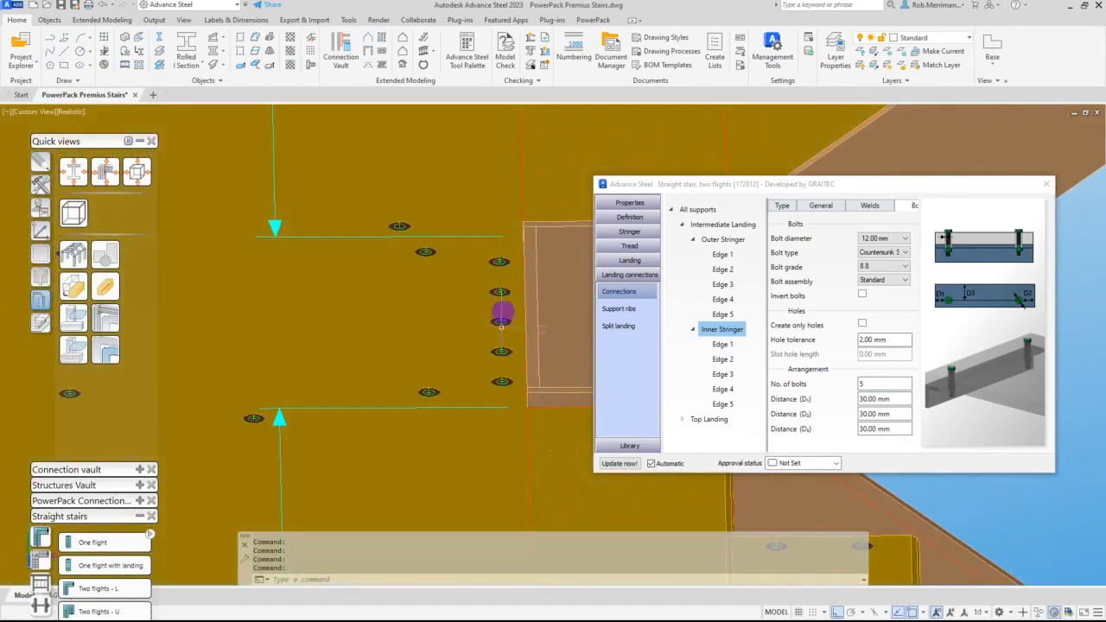
scroll(498, 298, "down", 3)
scroll(497, 302, "down", 2)
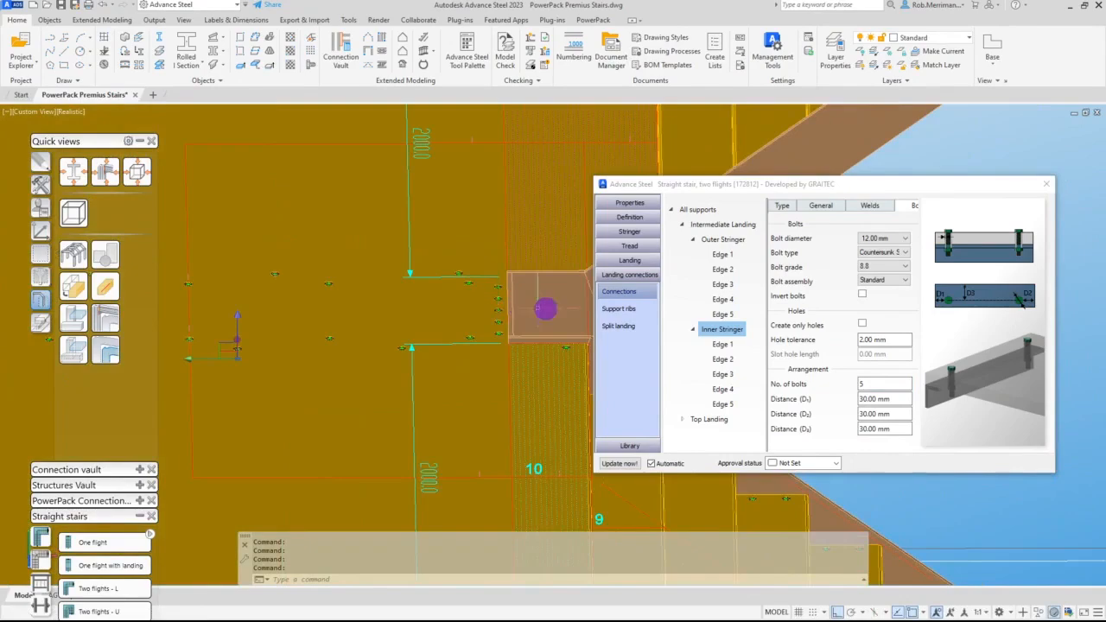
left_click(722, 377)
middle_click_drag(459, 363, 595, 197, "shift")
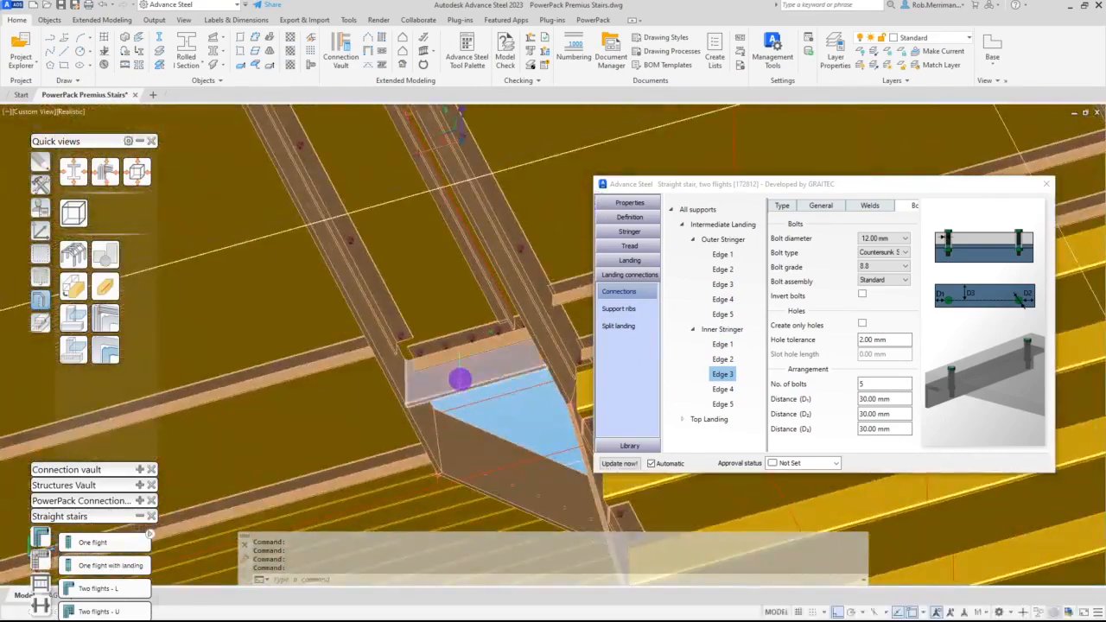
scroll(445, 356, "up", 3)
middle_click_drag(445, 356, 235, 254, "shift")
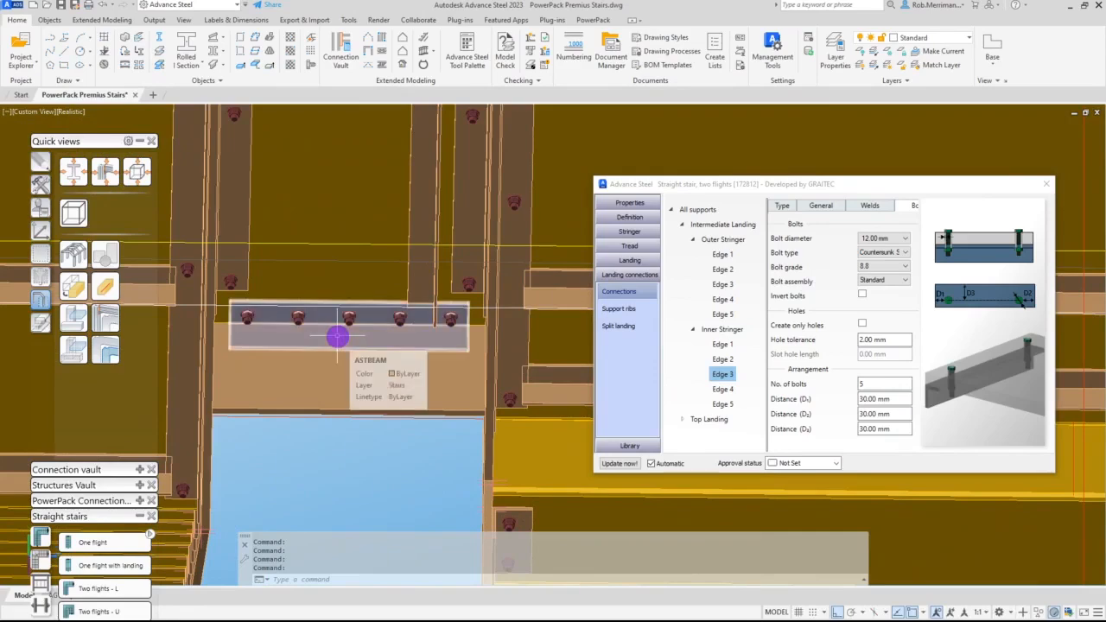
middle_click_drag(334, 362, 336, 421, "shift")
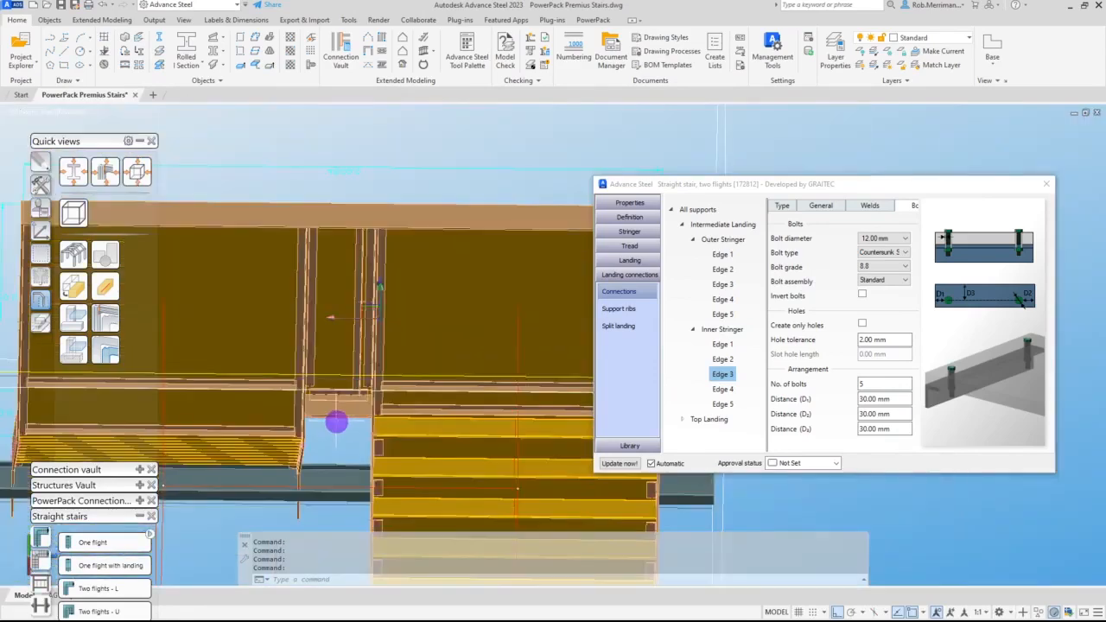
scroll(336, 415, "up", 2)
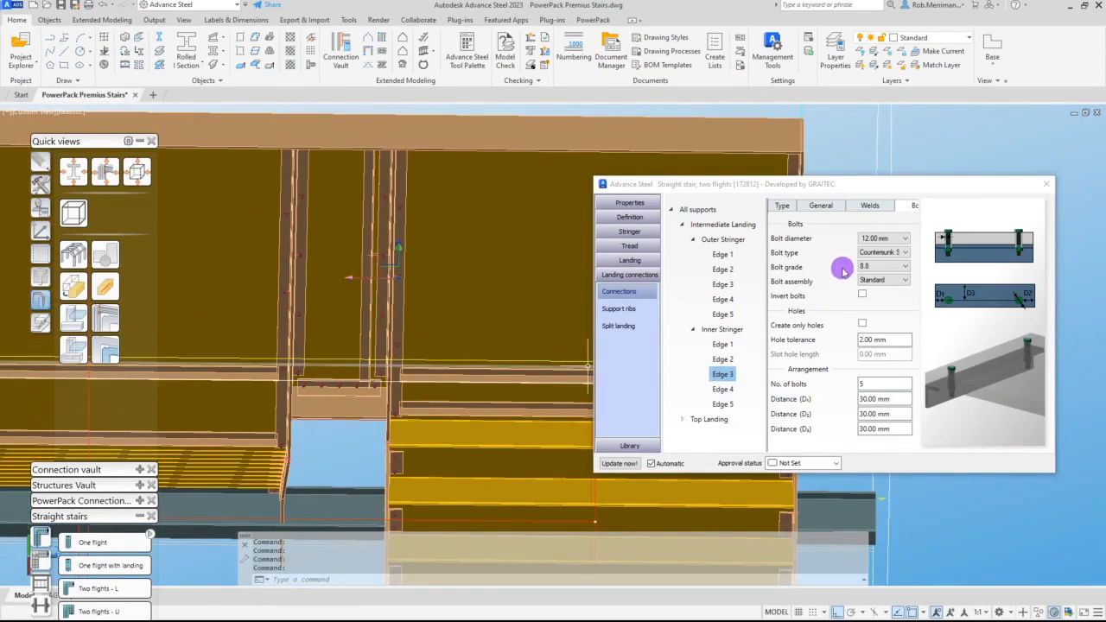
Step: Change the step mount type of Edge 3 on the intermediate landing's inner stringer to the direct connection without a support angle
left_click(784, 204)
left_click(886, 241)
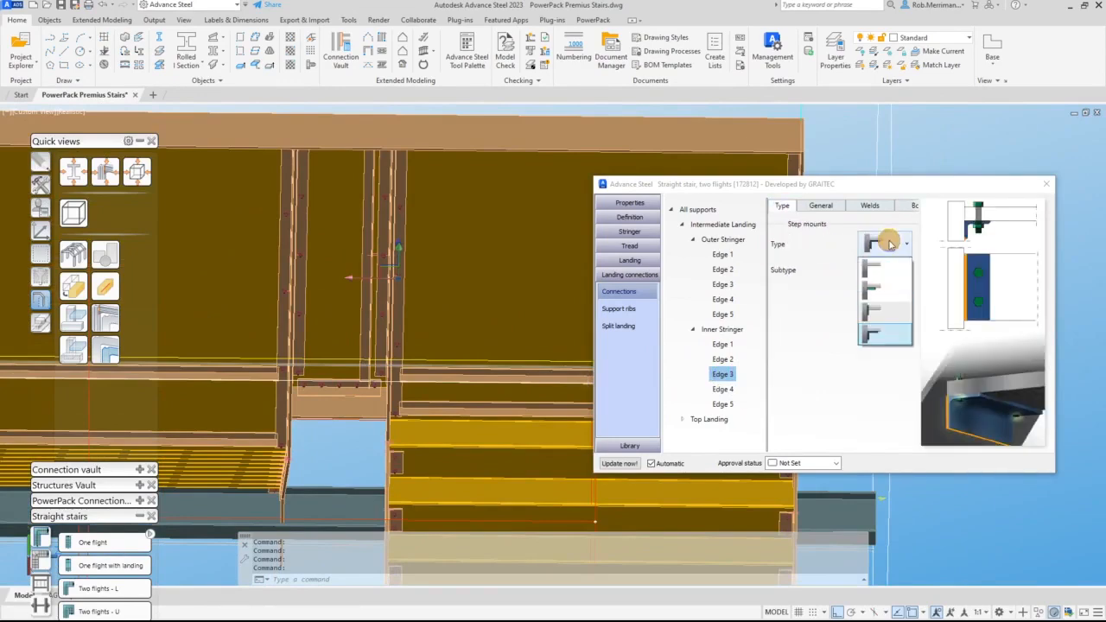
left_click(328, 398)
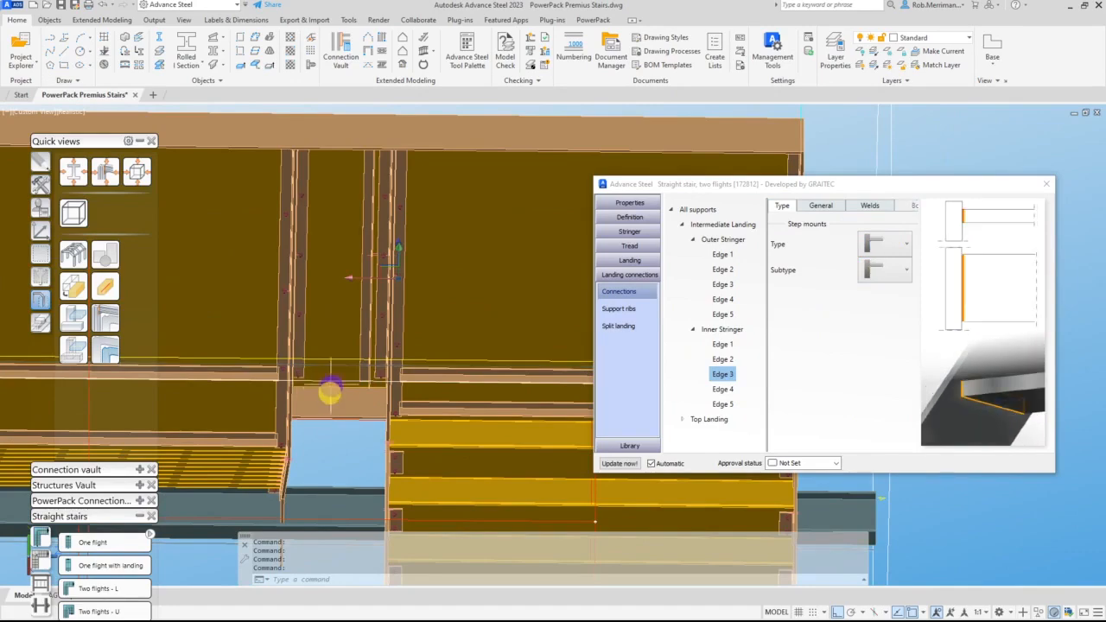
middle_click_drag(330, 393, 365, 390, "shift")
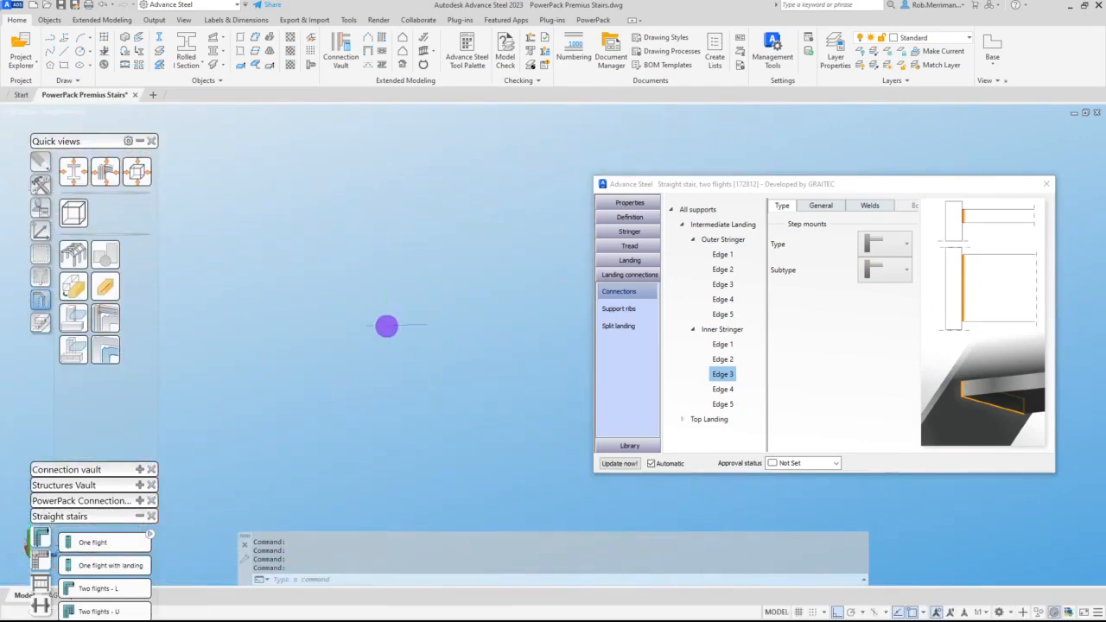
scroll(386, 332, "down", 5)
key("Escape")
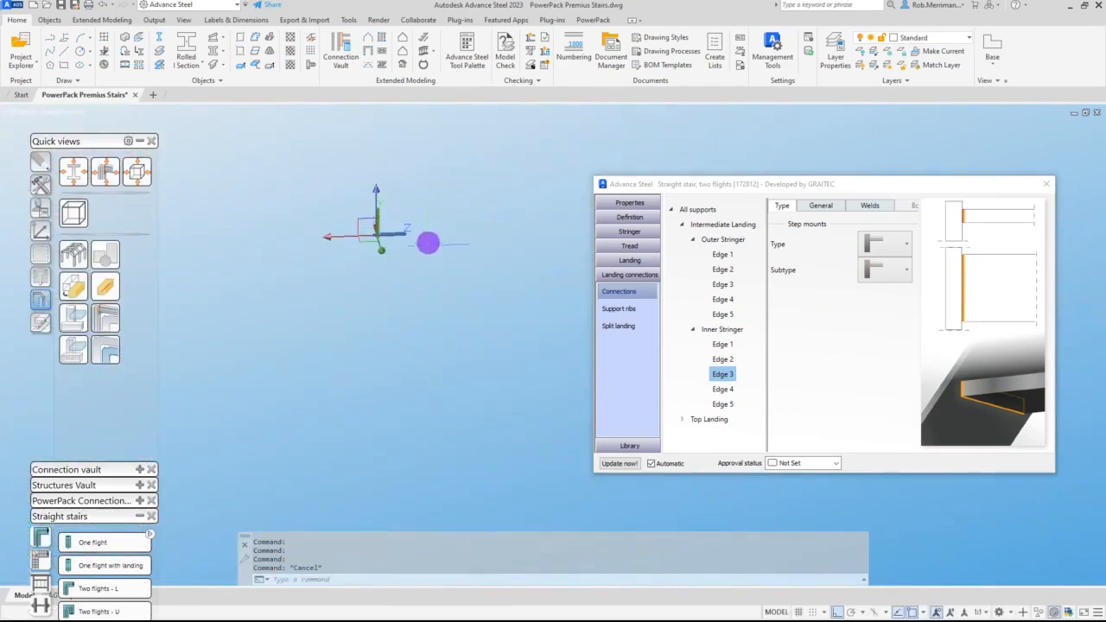
scroll(389, 221, "up", 2)
left_click(390, 221)
key("Escape")
key("Escape")
scroll(370, 238, "up", 2)
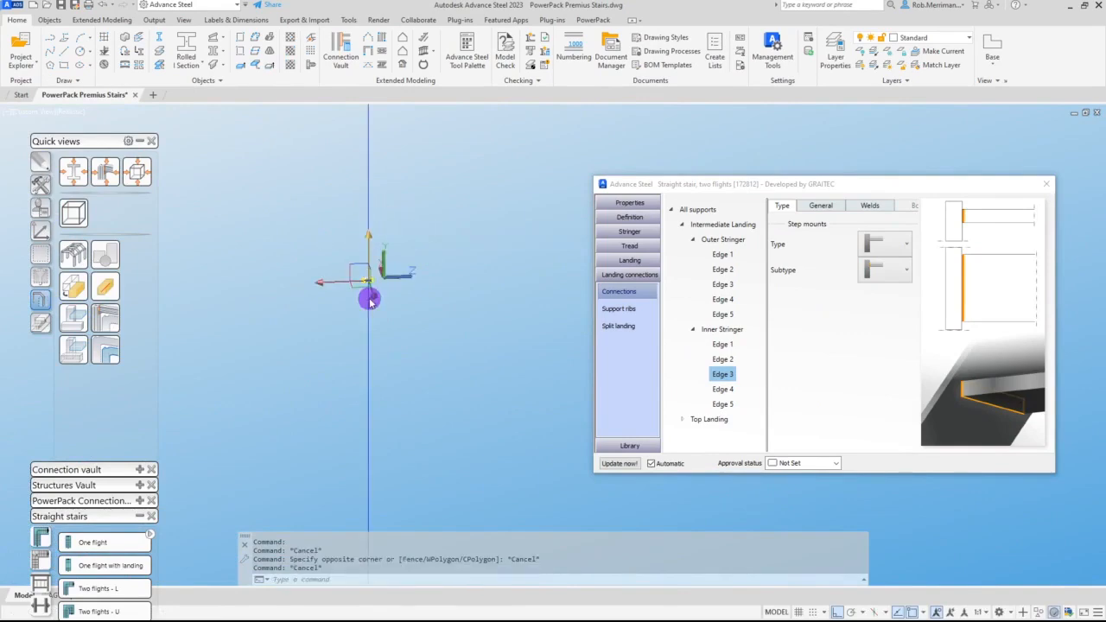
key("Escape")
scroll(364, 285, "up", 15)
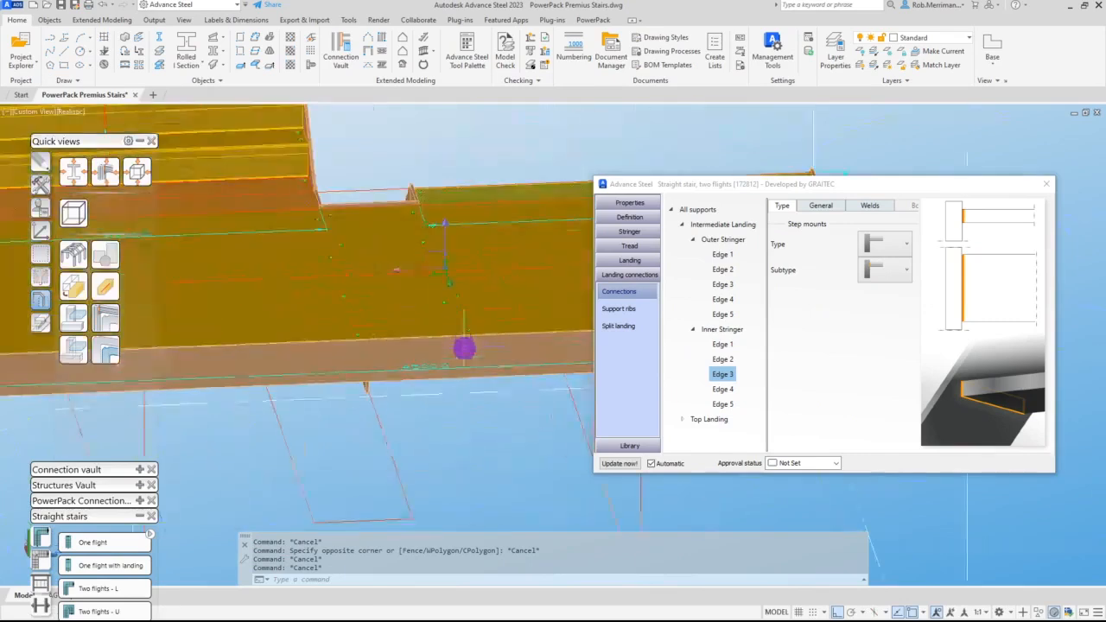
Step: Change the step mount type of Edge 3 on the intermediate landing's outer stringer to the direct connection without a support angle
left_click(723, 284)
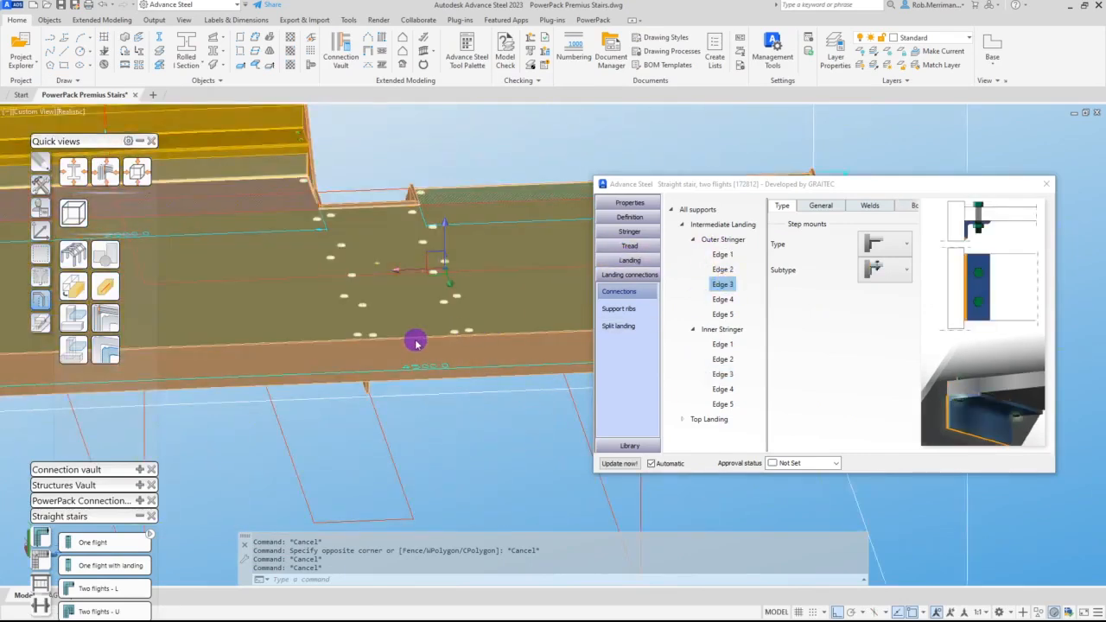
left_click(877, 245)
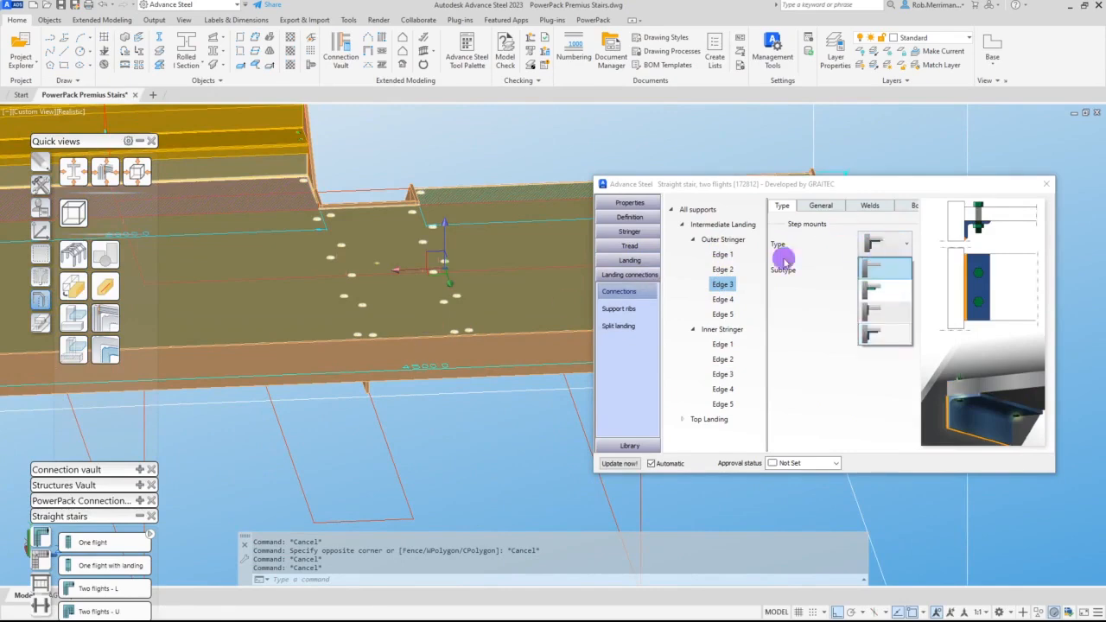
left_click(734, 245)
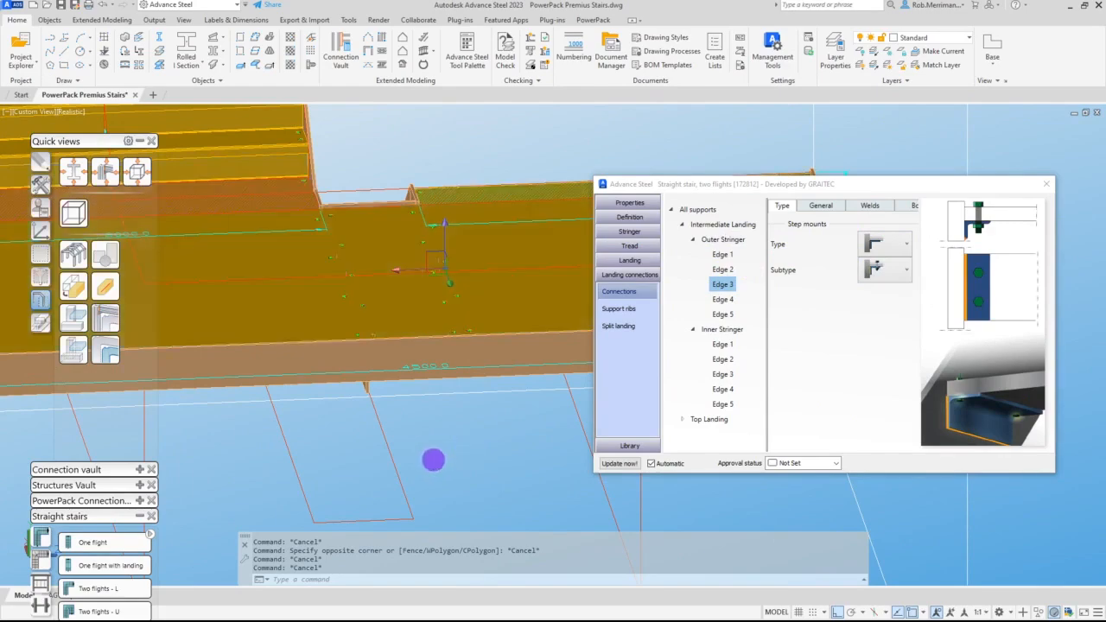
Step: Examine the intermediate landing's underside and its remaining support angles after the outer stringer's Edge 3 change
scroll(430, 457, "down", 3)
scroll(456, 412, "down", 5)
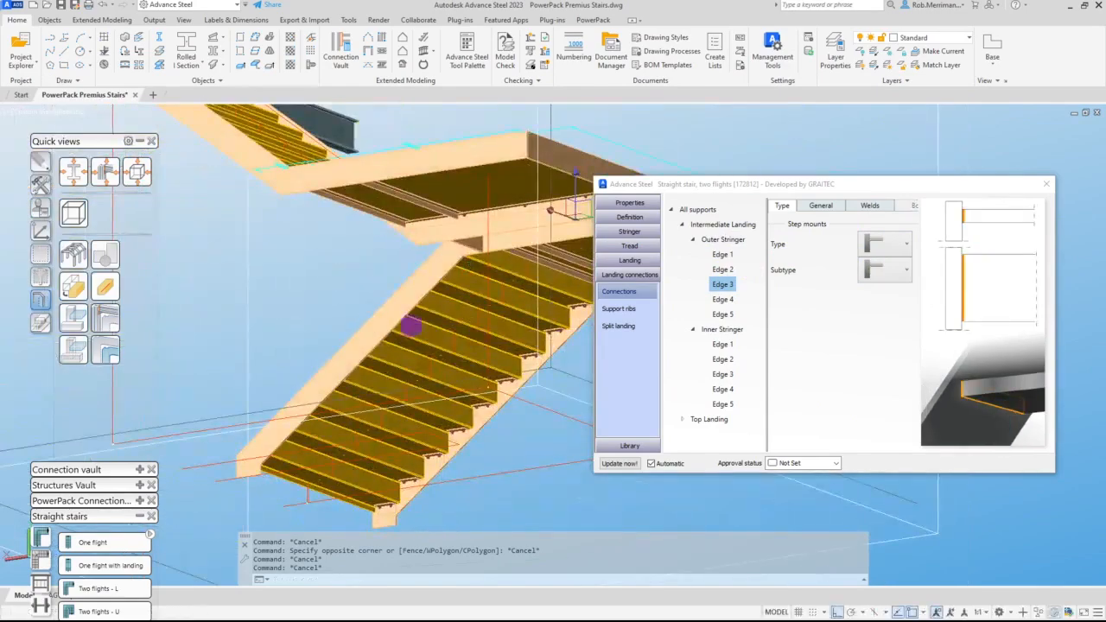
middle_click_drag(440, 292, 601, 286, "shift")
scroll(337, 309, "down", 3)
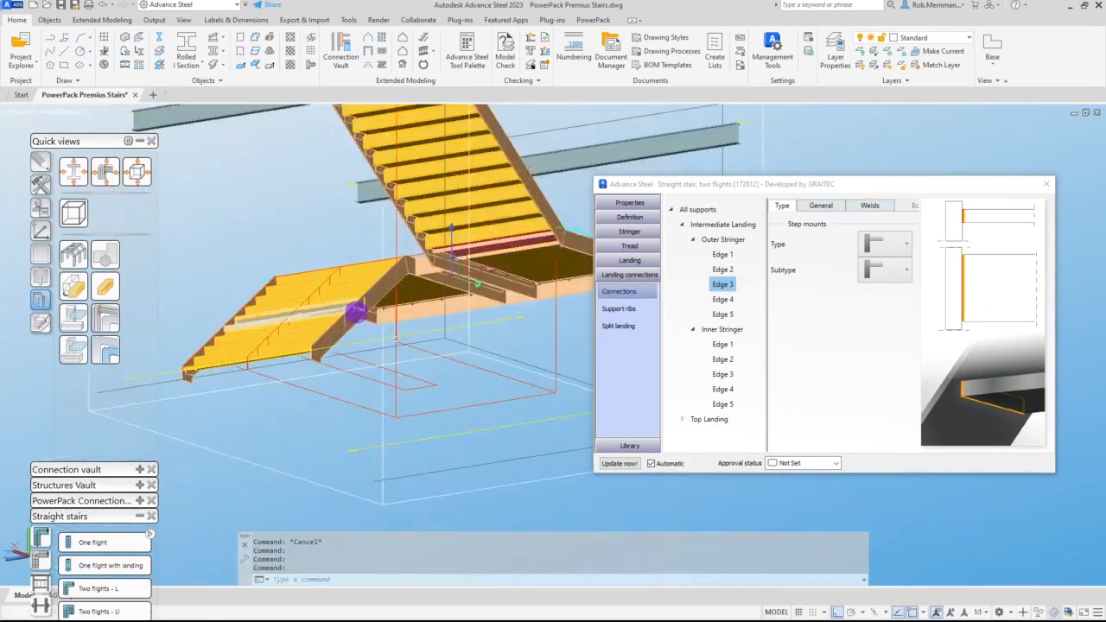
scroll(527, 309, "up", 6)
middle_click_drag(381, 335, 444, 289, "shift")
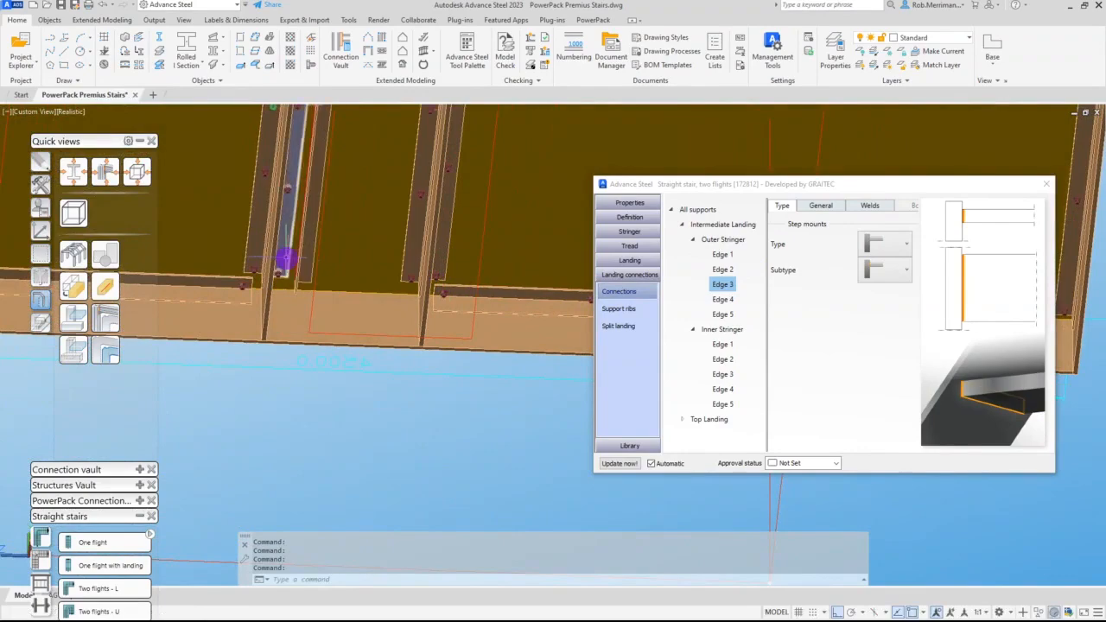
scroll(360, 308, "down", 4)
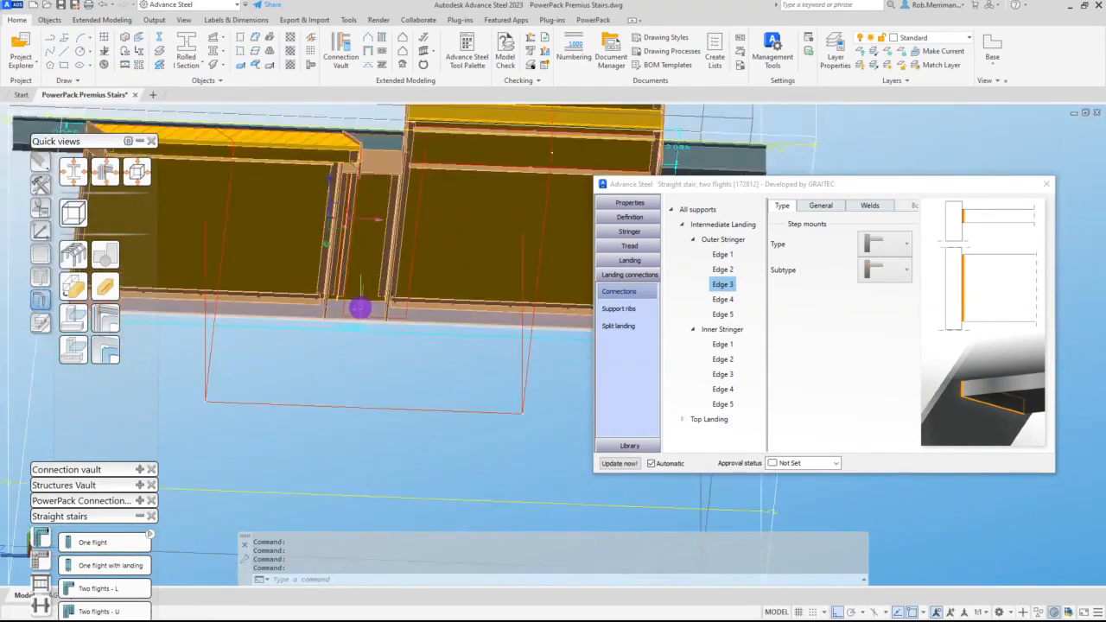
middle_click_drag(360, 309, 423, 383, "shift")
scroll(404, 432, "down", 5)
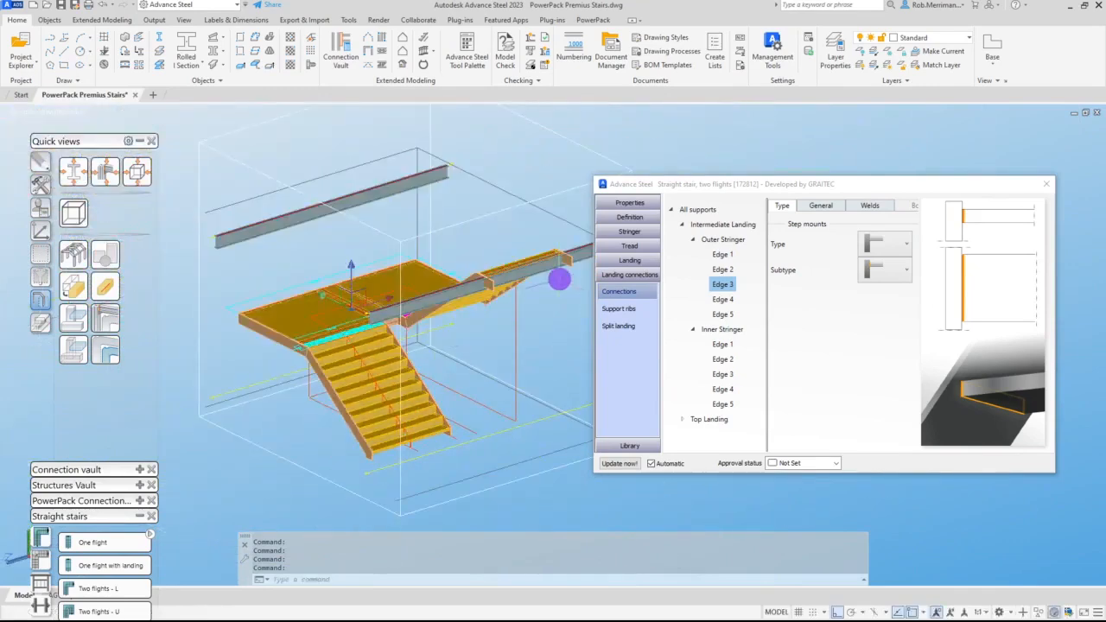
Step: Bring up the top landing's connection settings and examine the bolts where the upper flight meets the beam
left_click(682, 226)
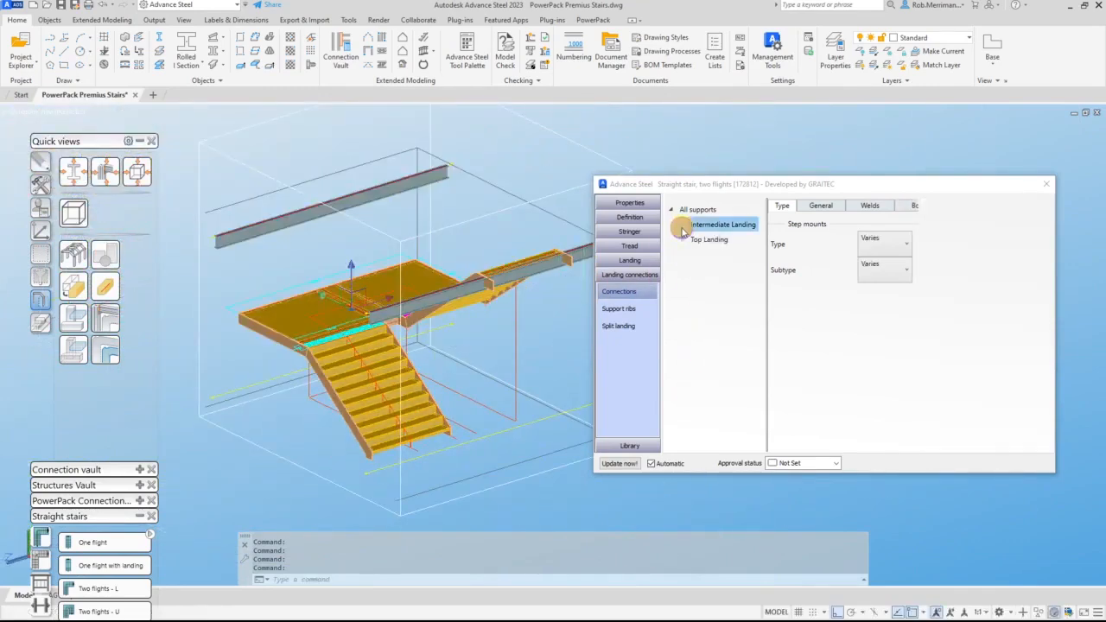
left_click(695, 239)
scroll(562, 255, "up", 6)
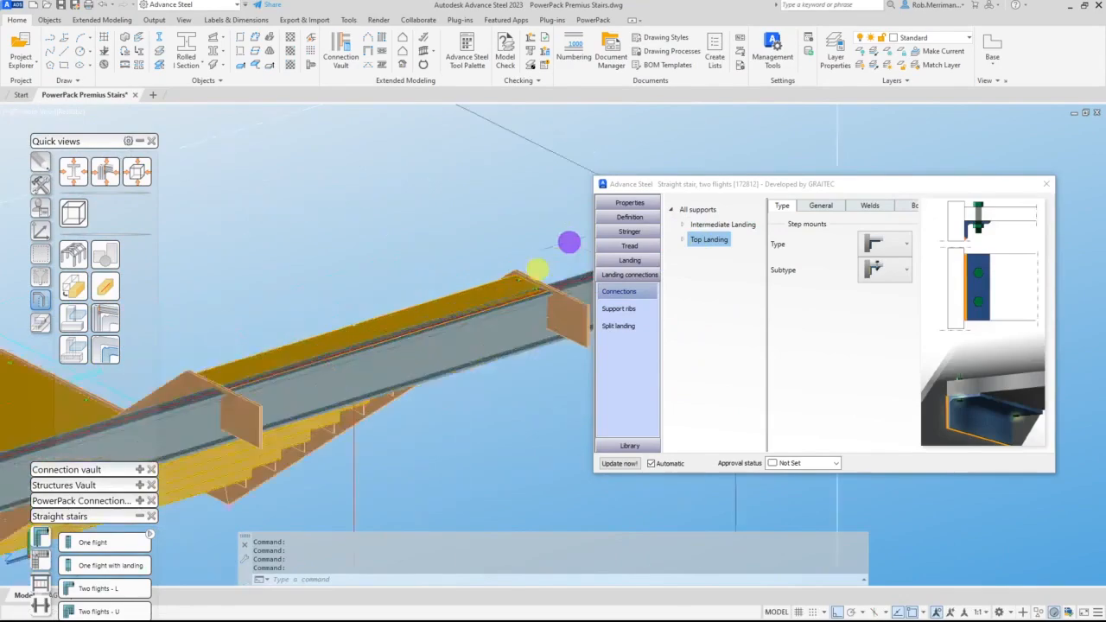
middle_click_drag(447, 321, 432, 254, "shift")
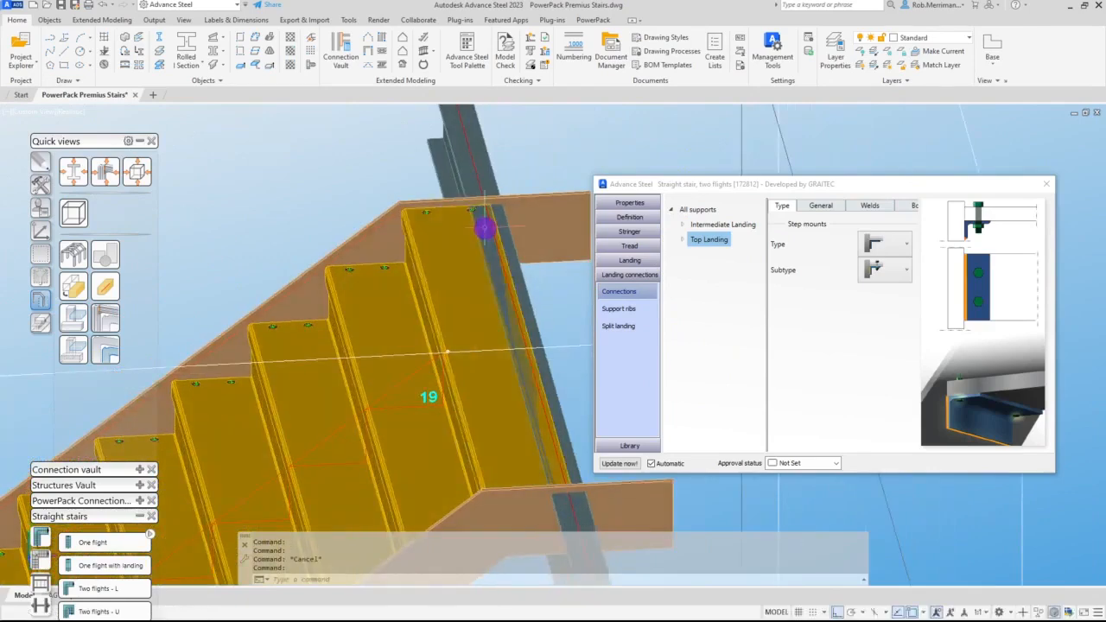
scroll(427, 315, "down", 5)
mouse_move(424, 321)
middle_mouse_down("shift")
mouse_move(431, 293)
mouse_move(415, 326)
middle_mouse_up("shift")
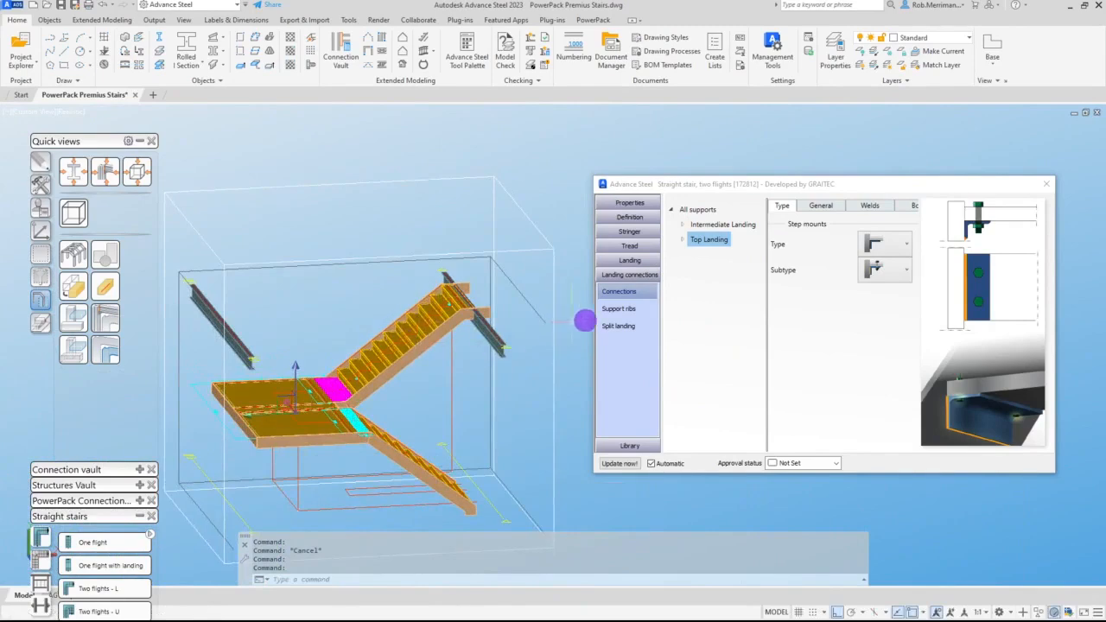
Step: In the landing support rib settings, set the top landing's number of additional supports to 0
left_click(611, 314)
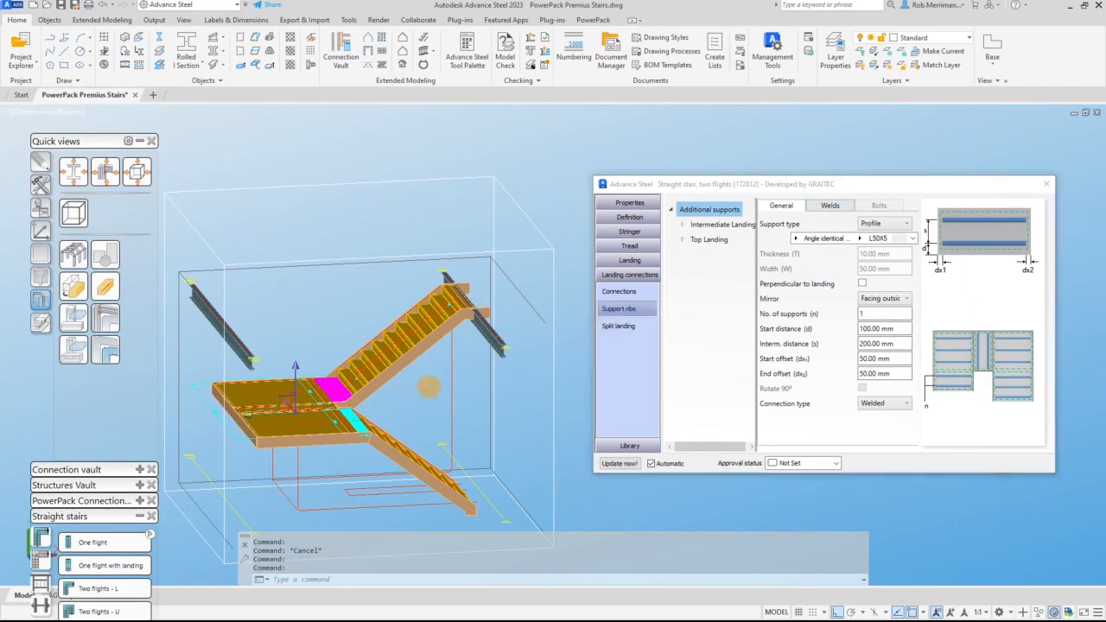
scroll(304, 406, "up", 2)
middle_click_drag(304, 406, 371, 274, "shift")
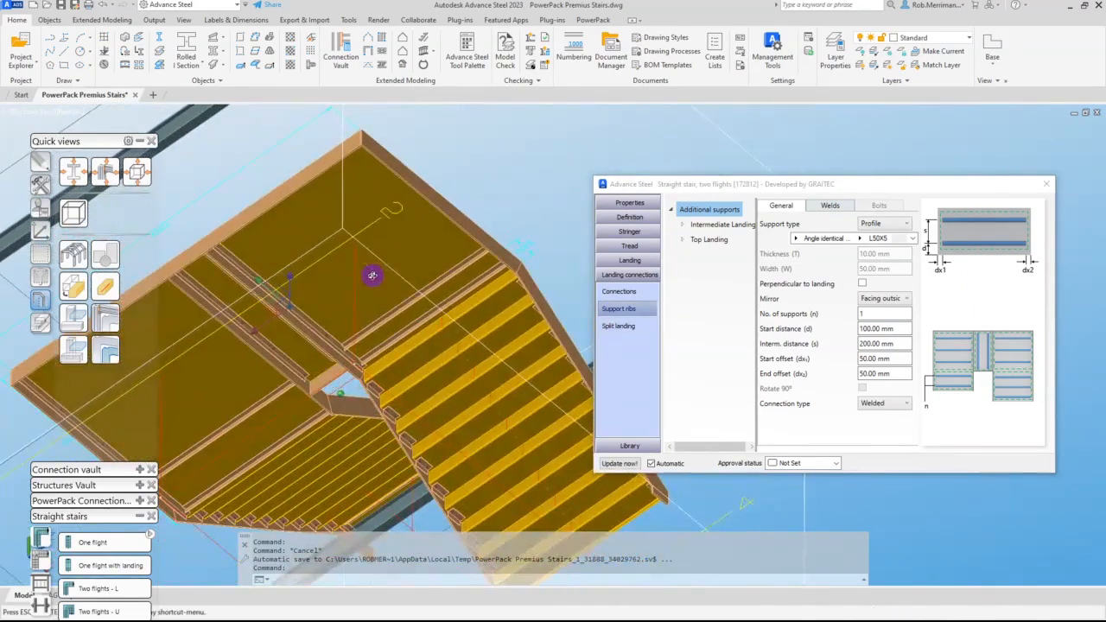
scroll(383, 340, "up", 3)
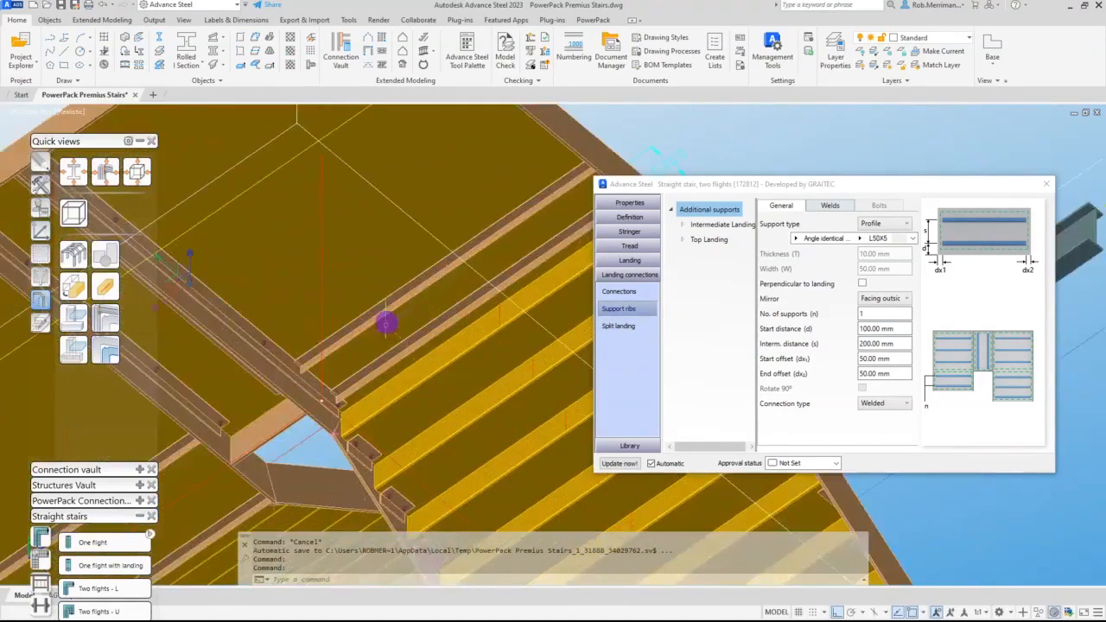
scroll(383, 340, "down", 5)
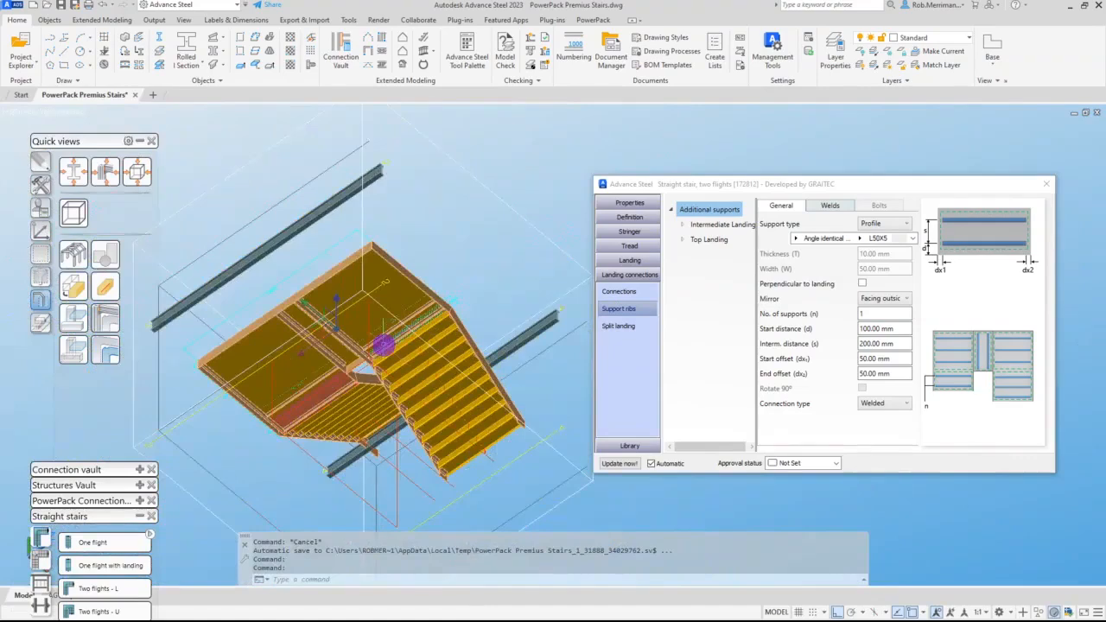
left_click(717, 240)
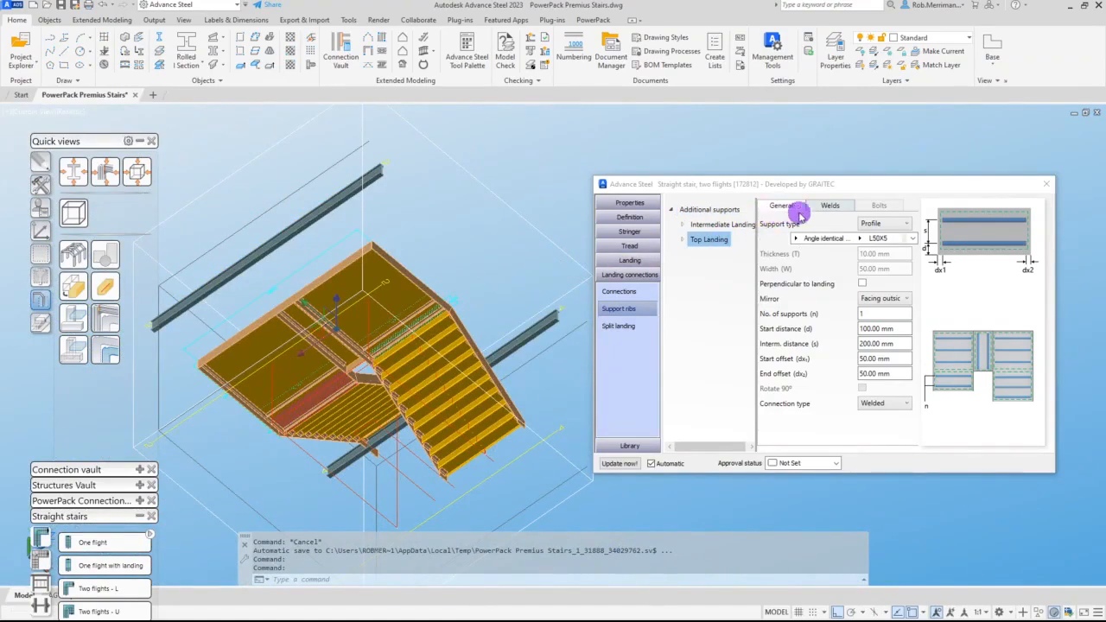
left_click(890, 226)
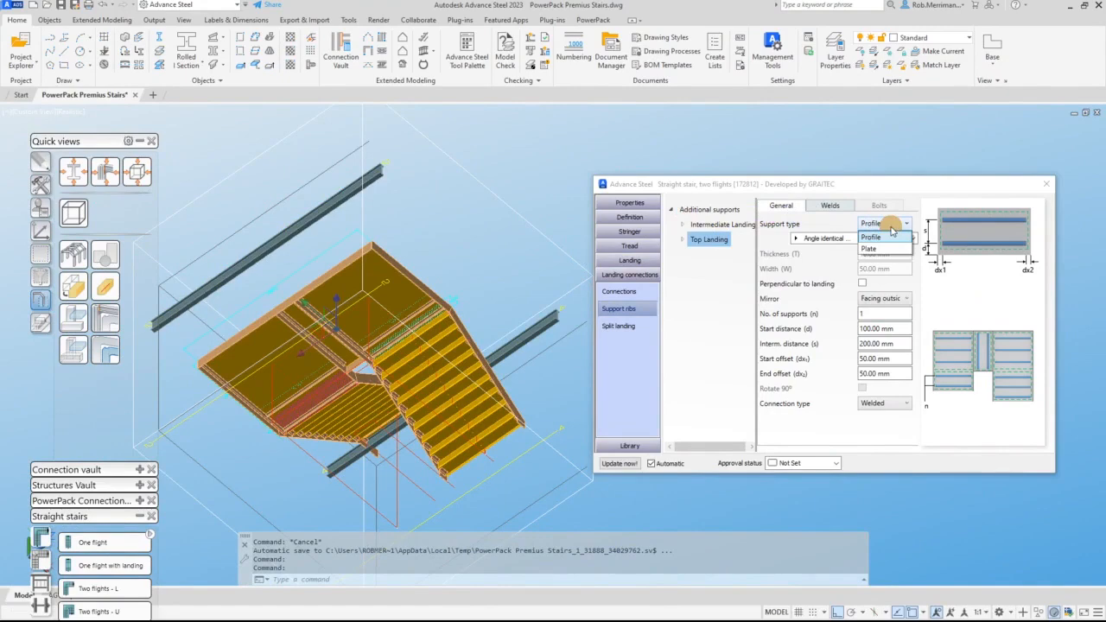
left_click(839, 227)
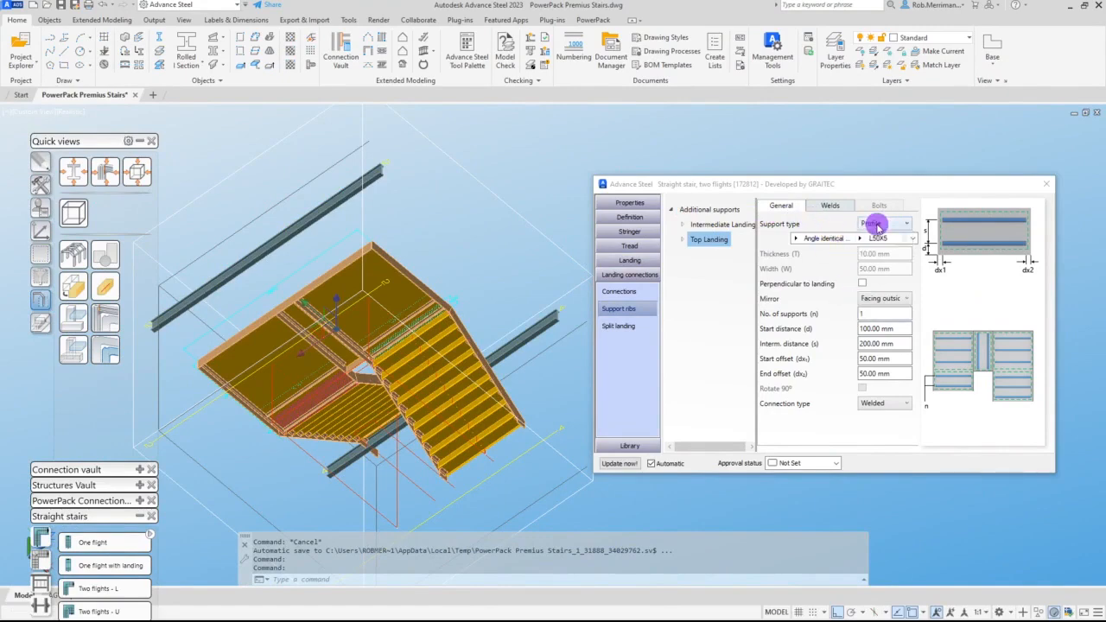
double_click(881, 314)
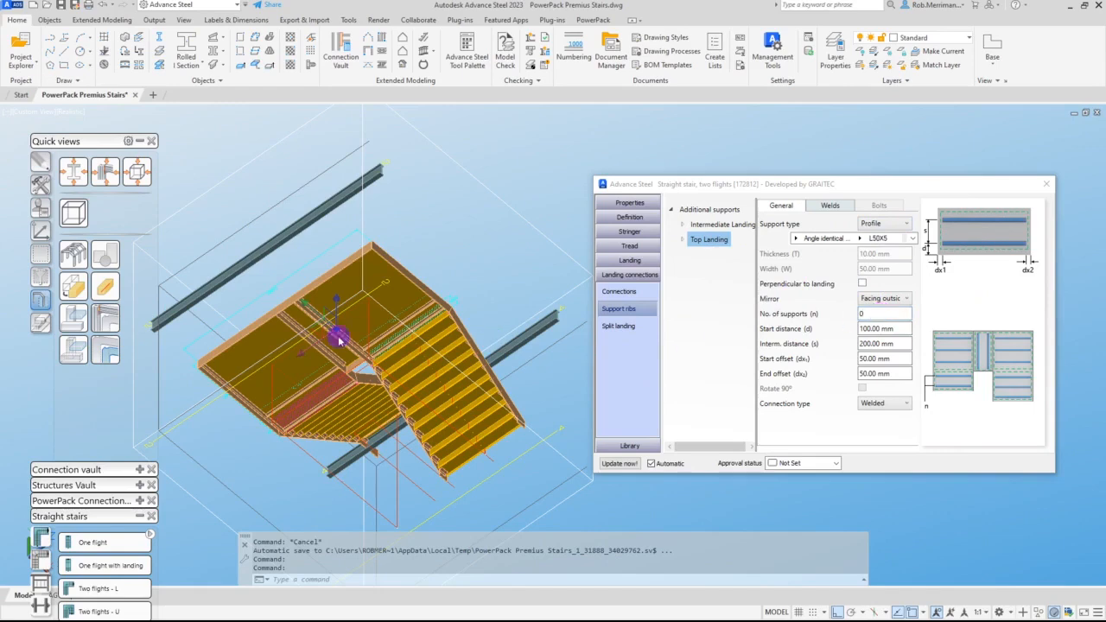
scroll(285, 376, "up", 3)
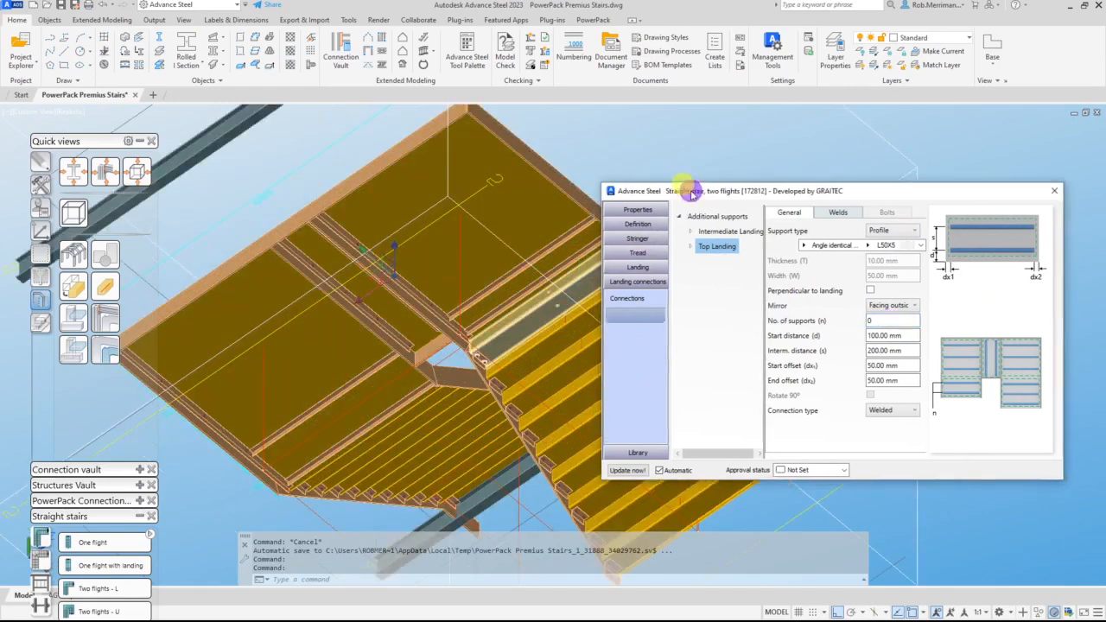
Step: Set the number of additional supports in Area 1 of the intermediate landing to 0
left_click(705, 242)
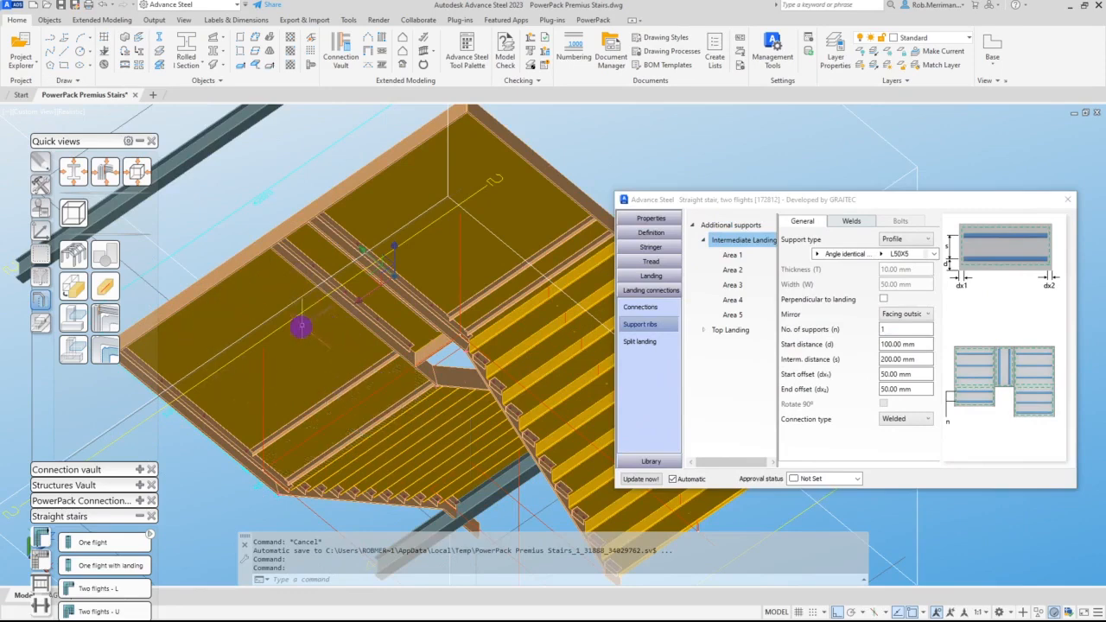
left_click(298, 327)
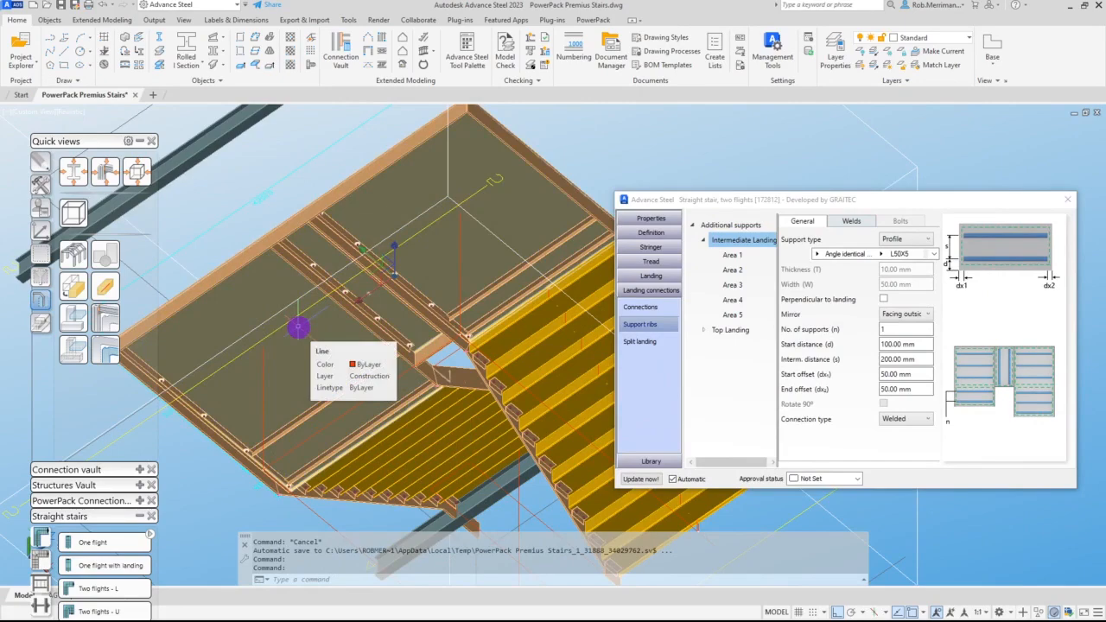
left_click(363, 285)
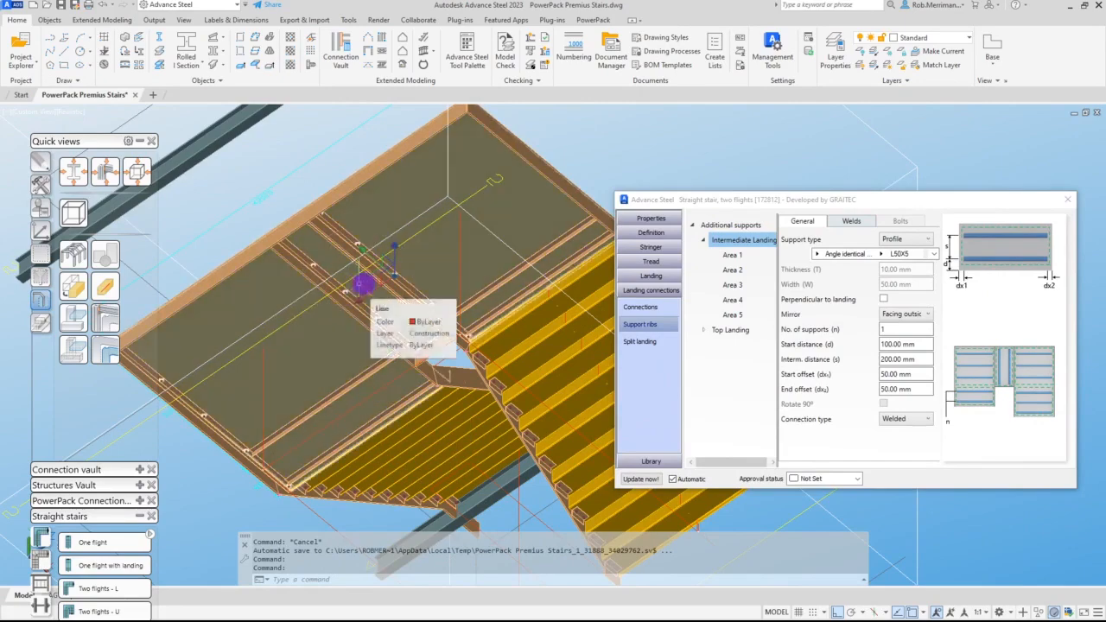
left_click(501, 250)
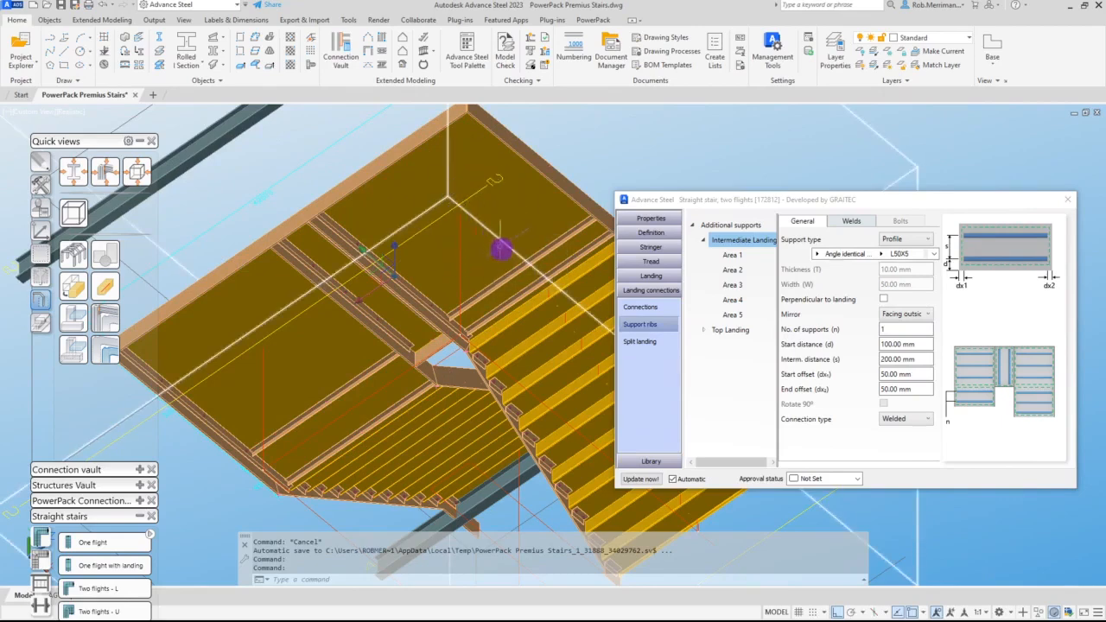
left_click(514, 279)
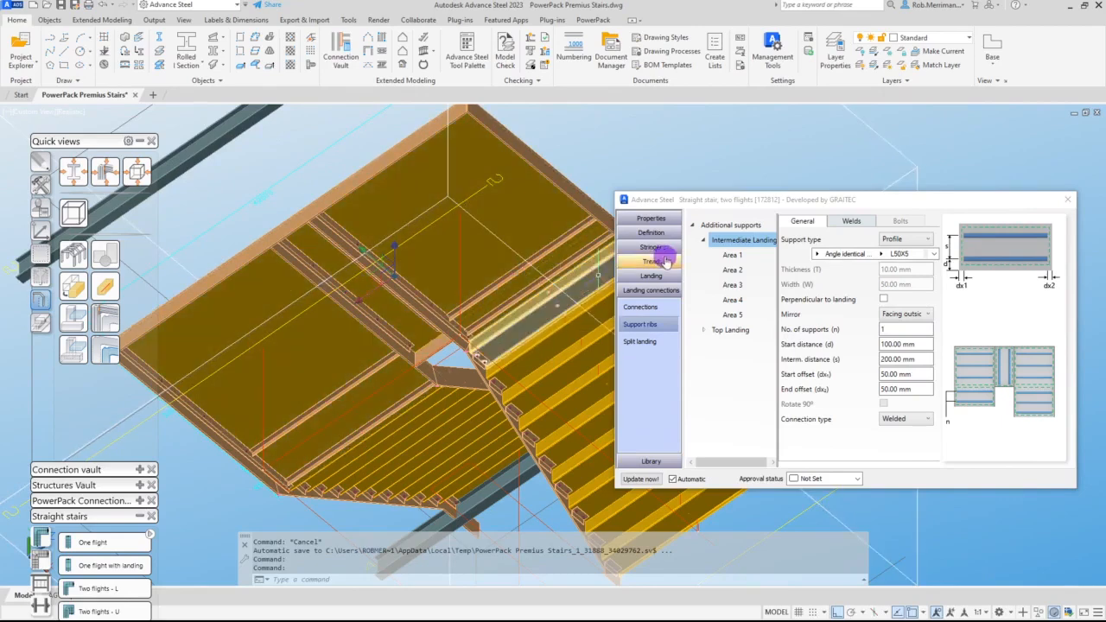
left_click(732, 255)
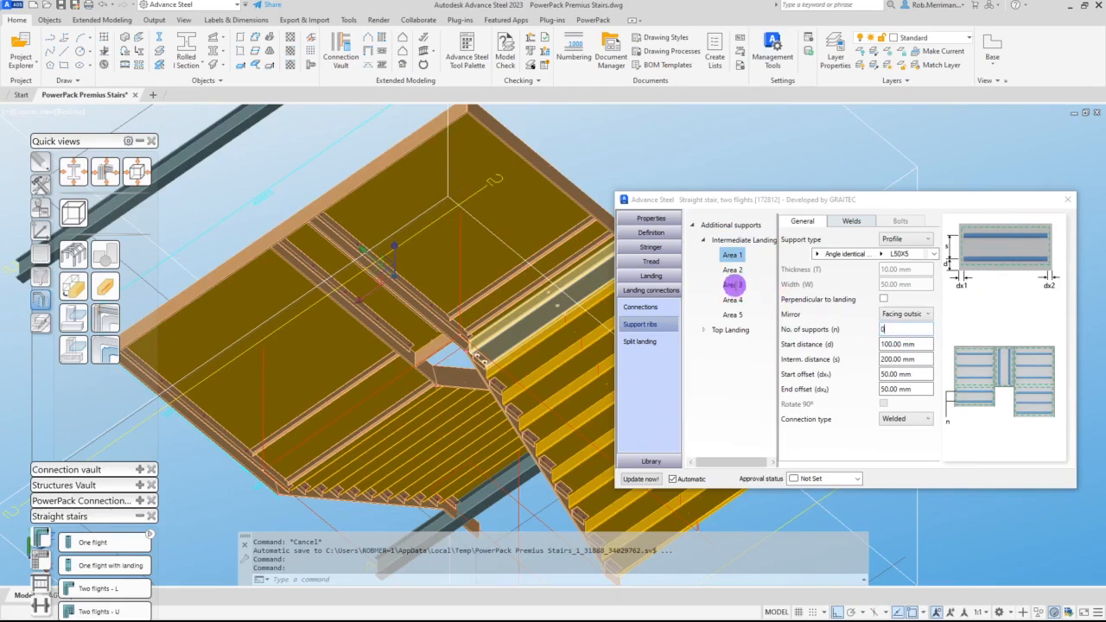
Step: Copy the support rib settings of Area 1 to Area 3 and Area 5 of the intermediate landing
left_click(733, 284)
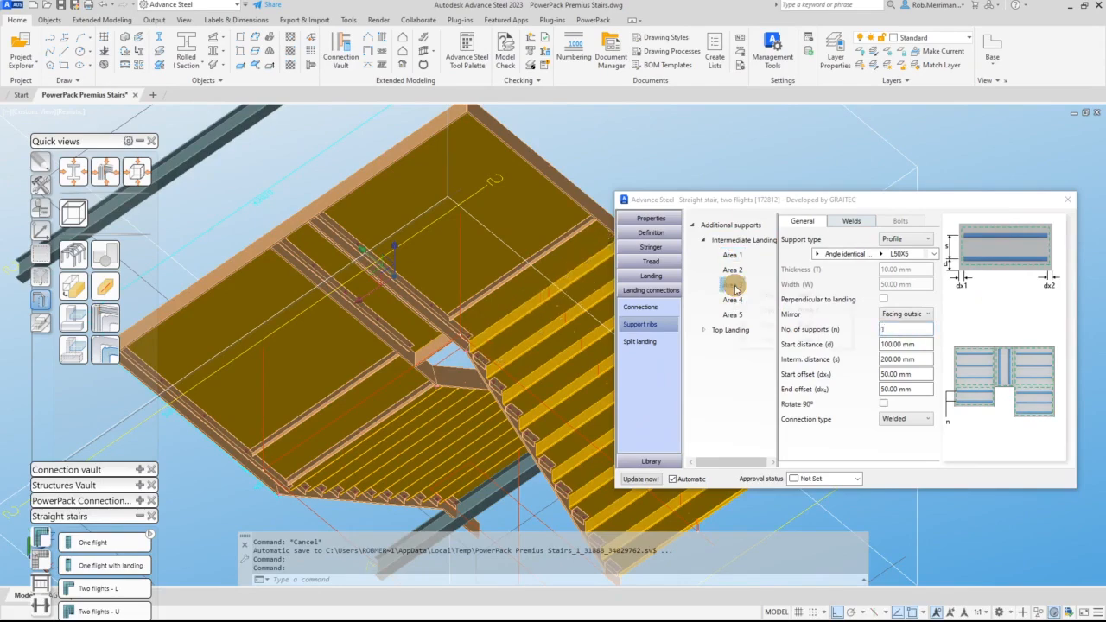
right_click(735, 287)
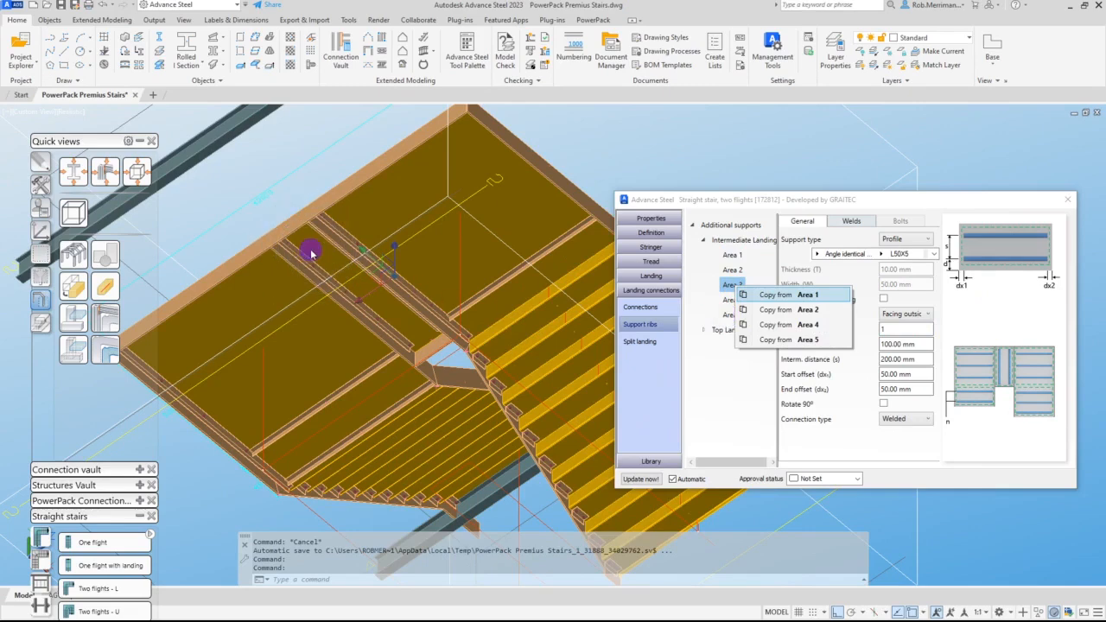
left_click(725, 316)
right_click(731, 315)
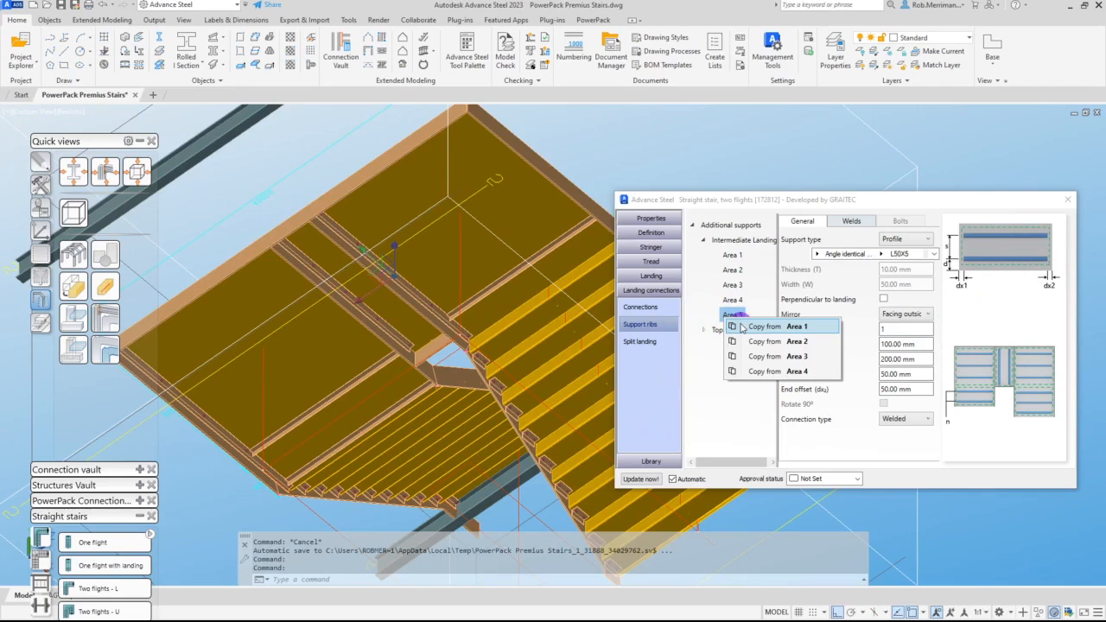
left_click(742, 327)
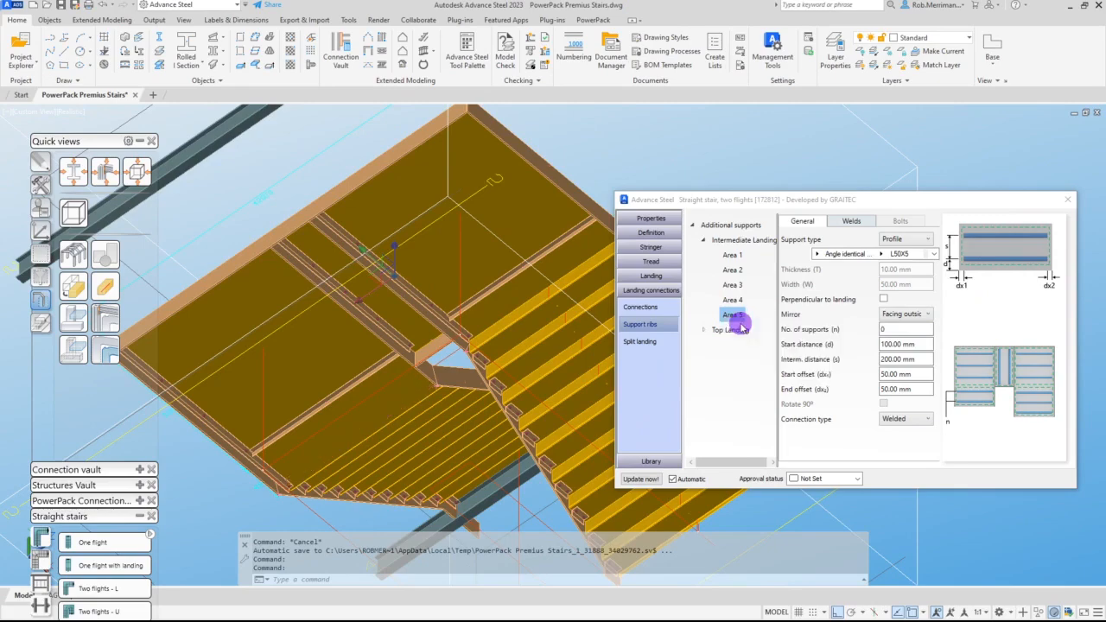
Step: Change the Area 2 support rib profile on the intermediate landing to UK Rolled Steel Equal Angle RSA60x60x5
left_click(733, 270)
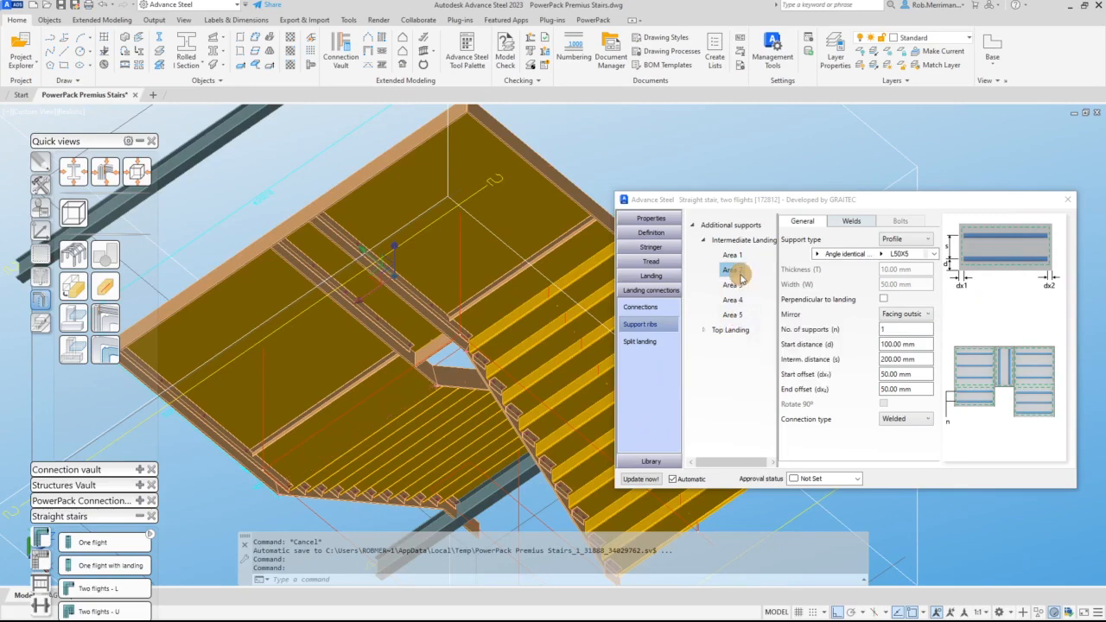
left_click(816, 253)
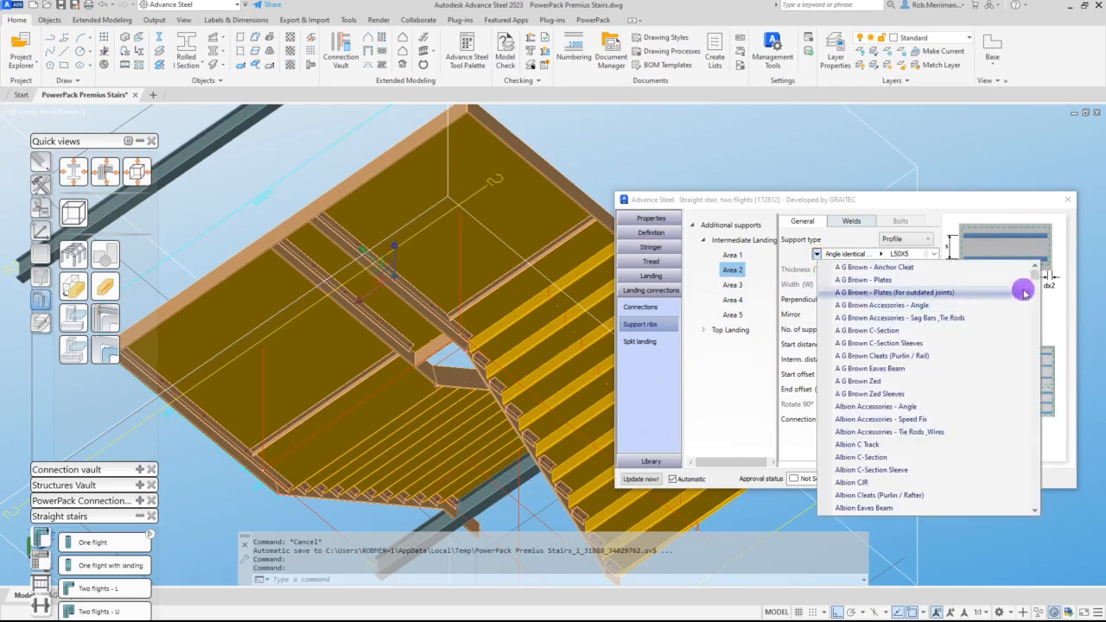
left_click_drag(1036, 276, 1032, 472)
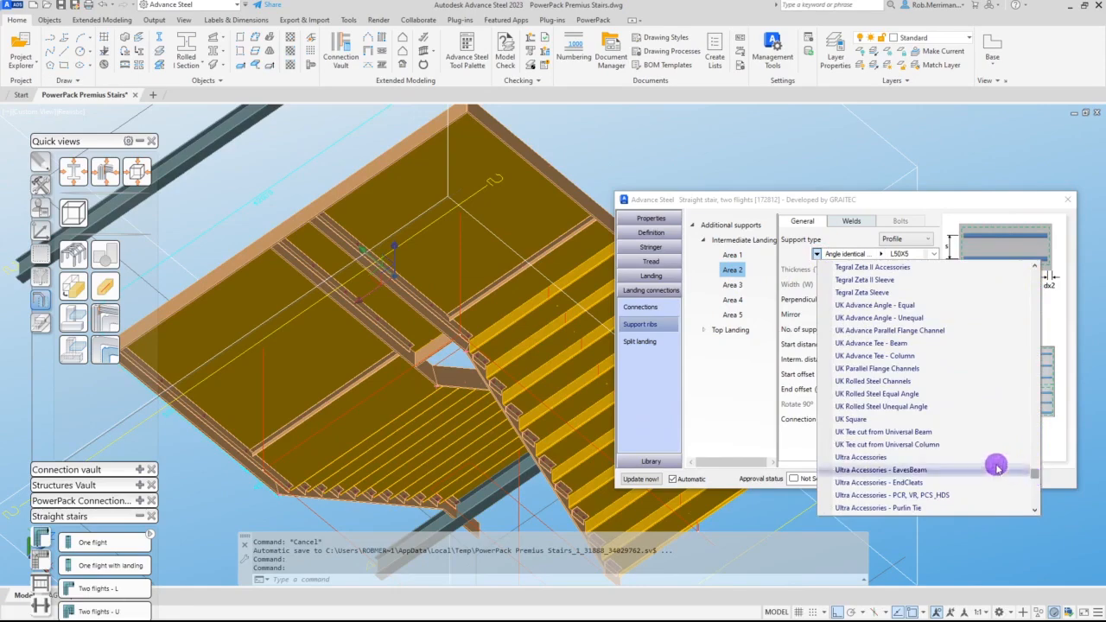
left_click(938, 394)
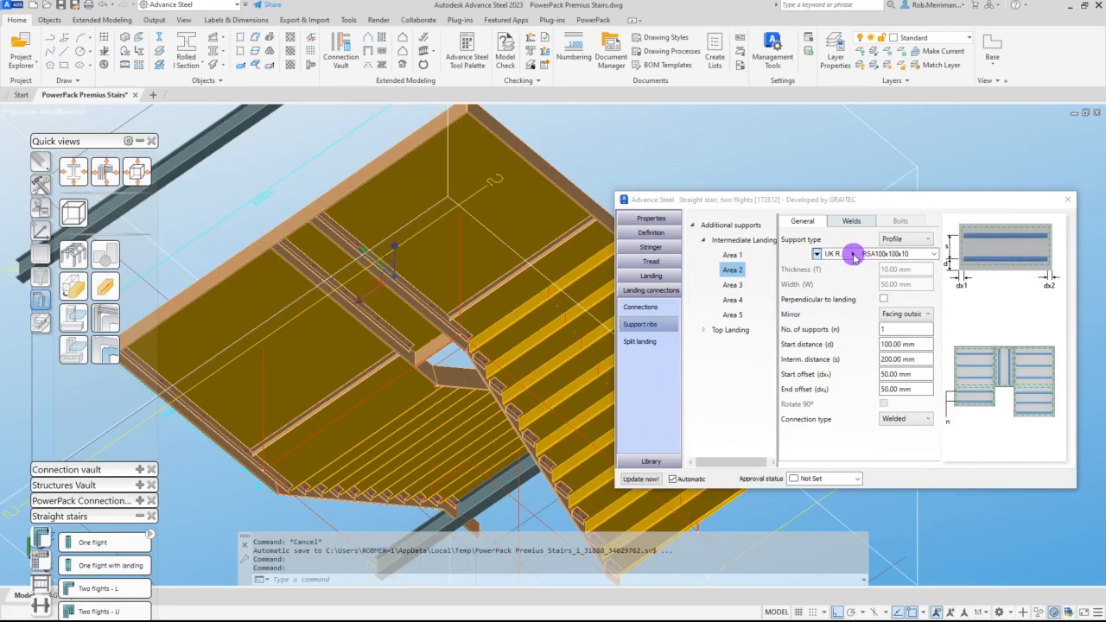
left_click(853, 254)
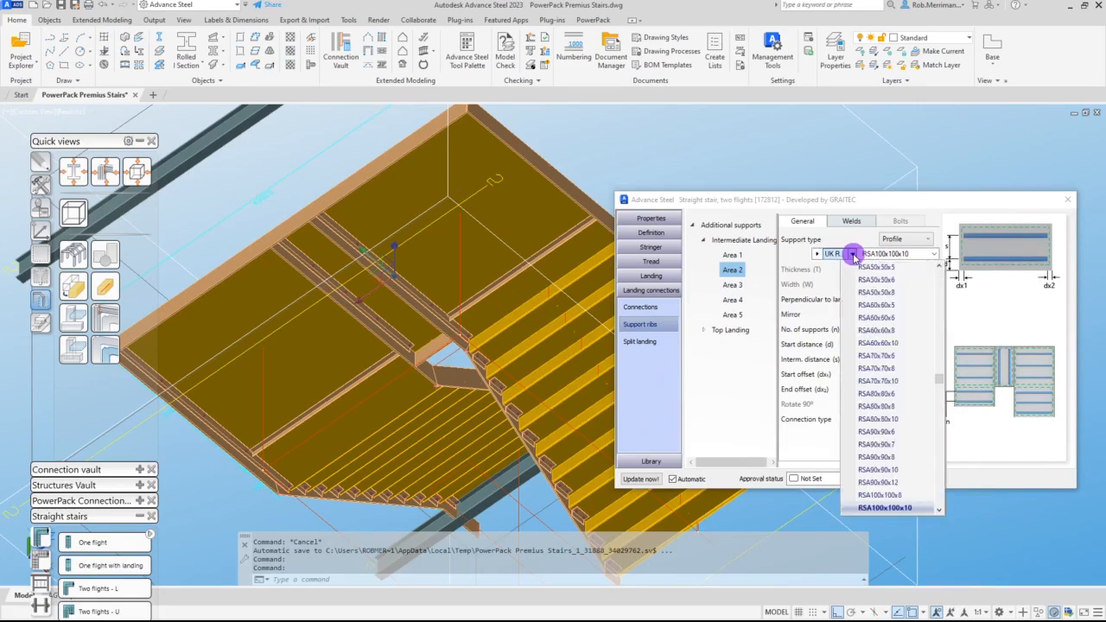
left_click(910, 305)
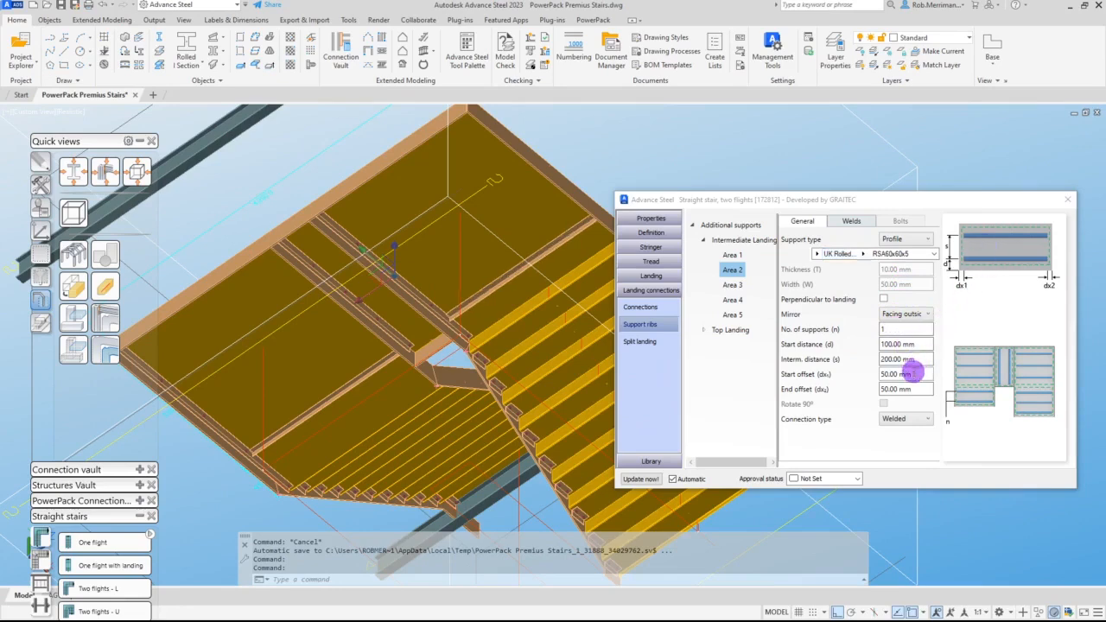
Step: Set both the start offset and the end offset of the Area 2 support ribs to 100 mm
left_click(912, 373)
type("100")
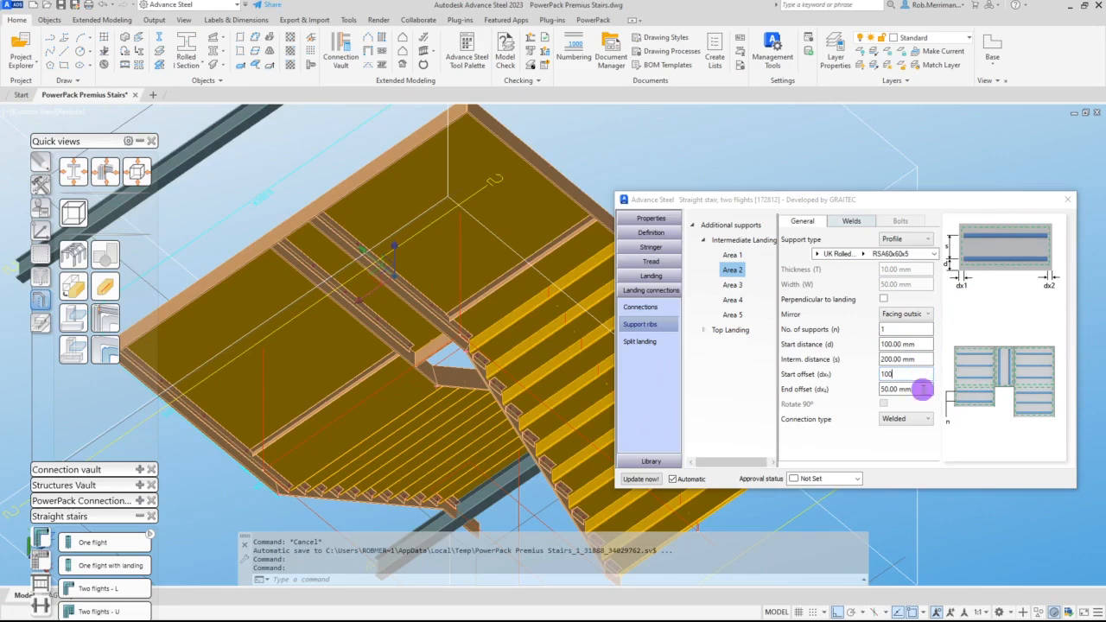
left_click(922, 389)
type("100")
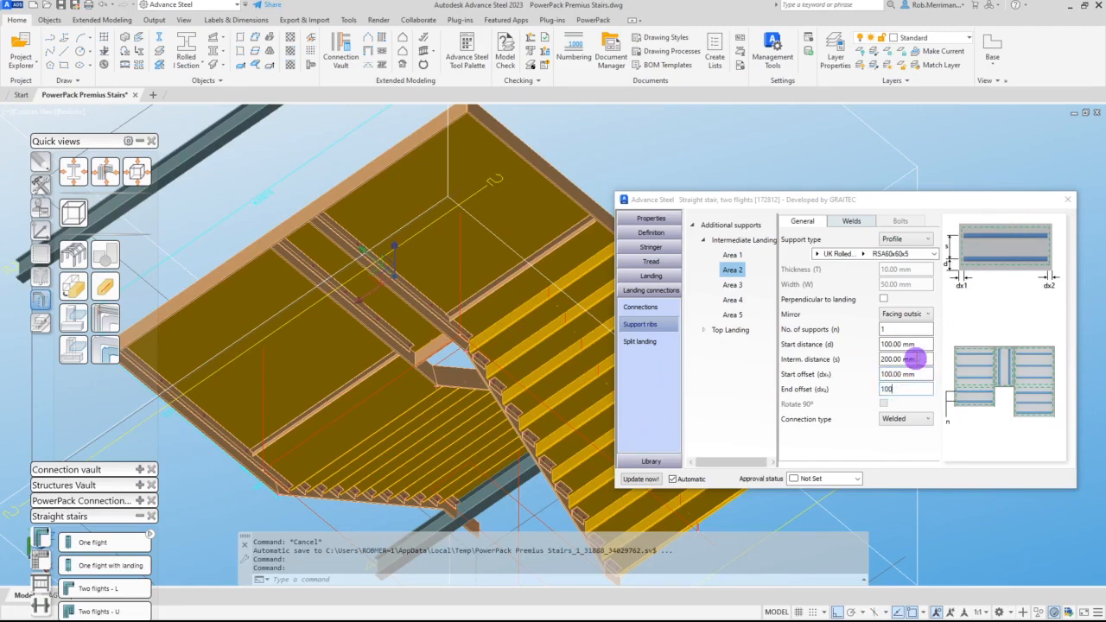
left_click(383, 369)
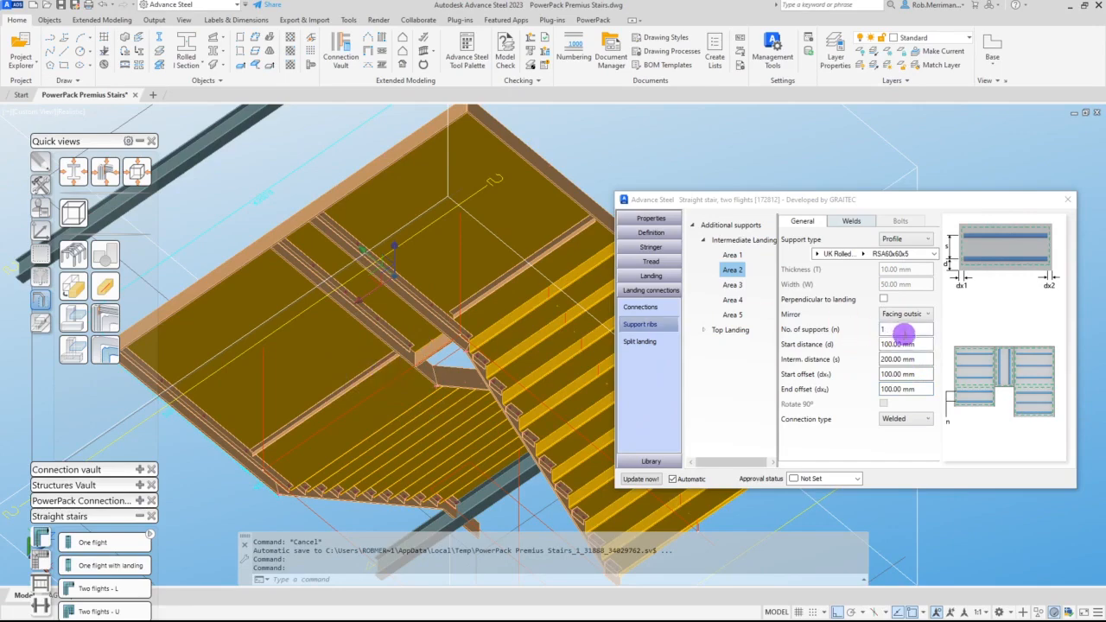
Step: Give Area 2 of the intermediate landing 2 supports with an intermediate distance of 1500 mm
left_click(921, 358)
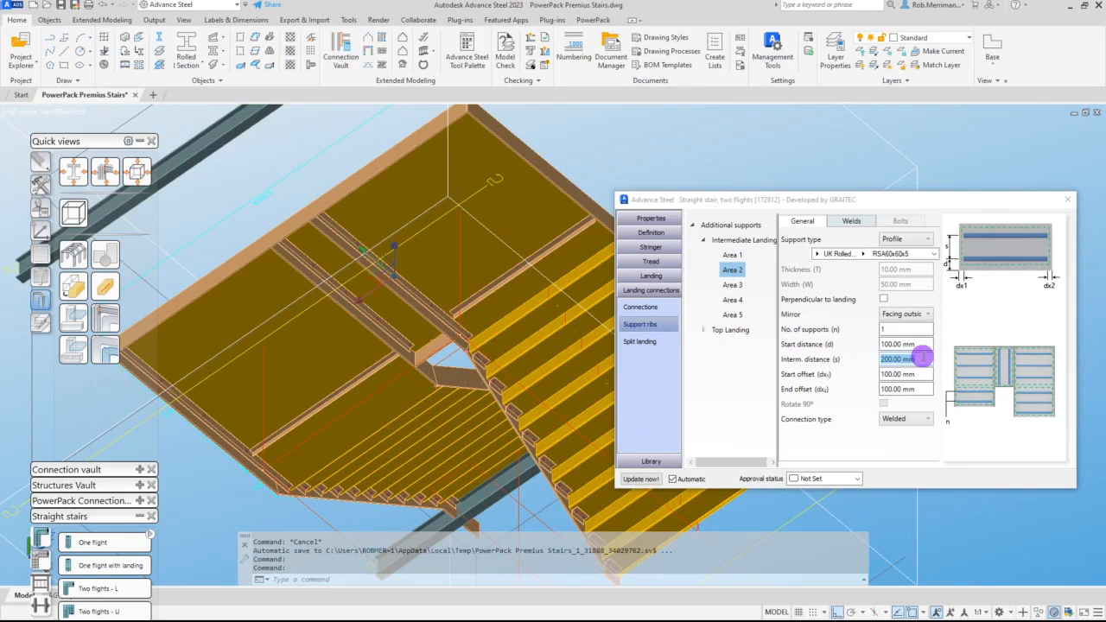
type("1500")
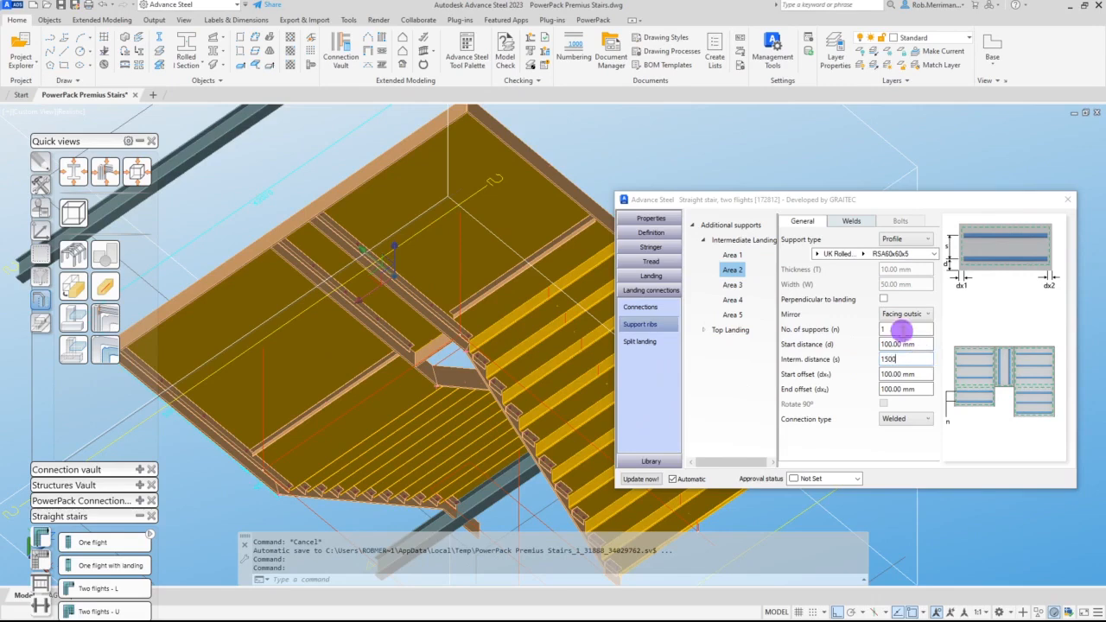
left_click(901, 330)
double_click(901, 329)
type("2")
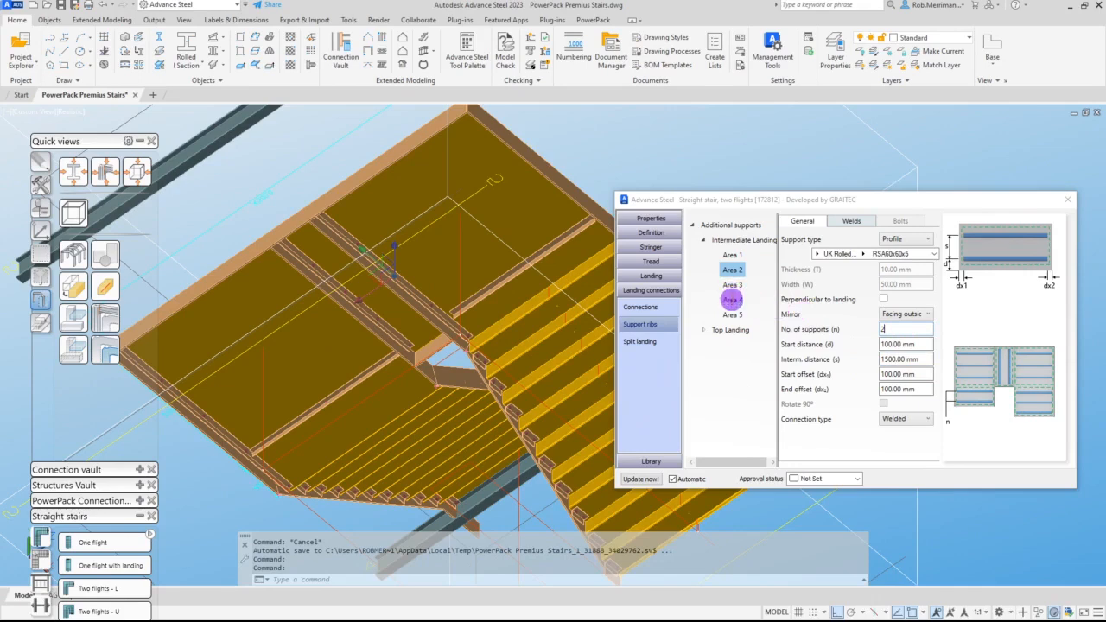
key("ctrl")
key("ctrl")
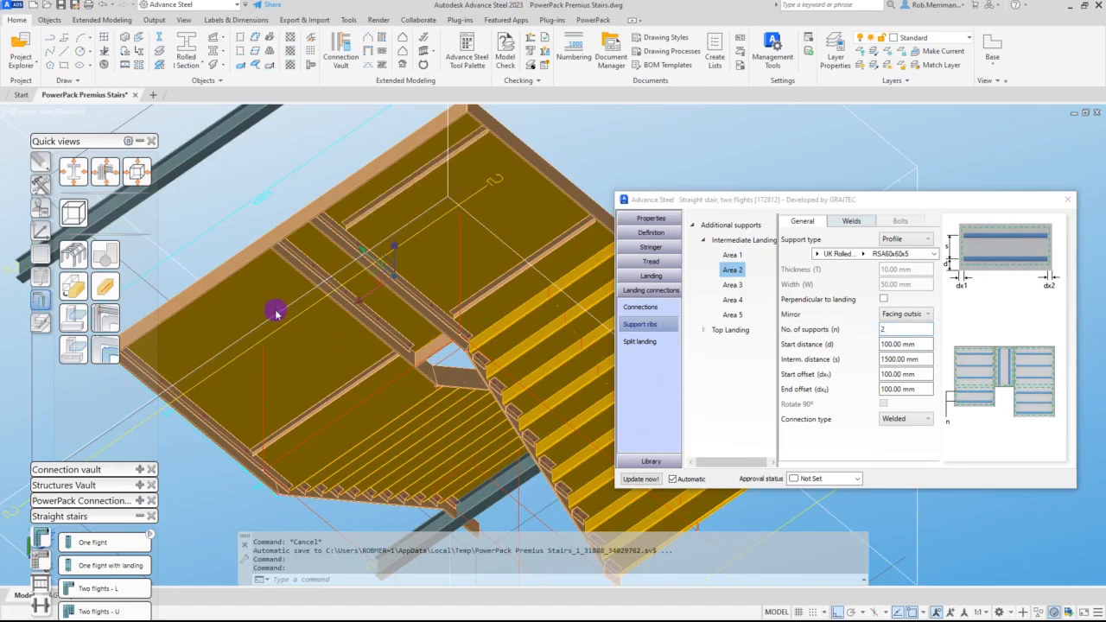
Step: Copy the support rib settings of Area 2 to Area 4 of the intermediate landing
middle_click_drag(323, 353, 314, 311, "shift")
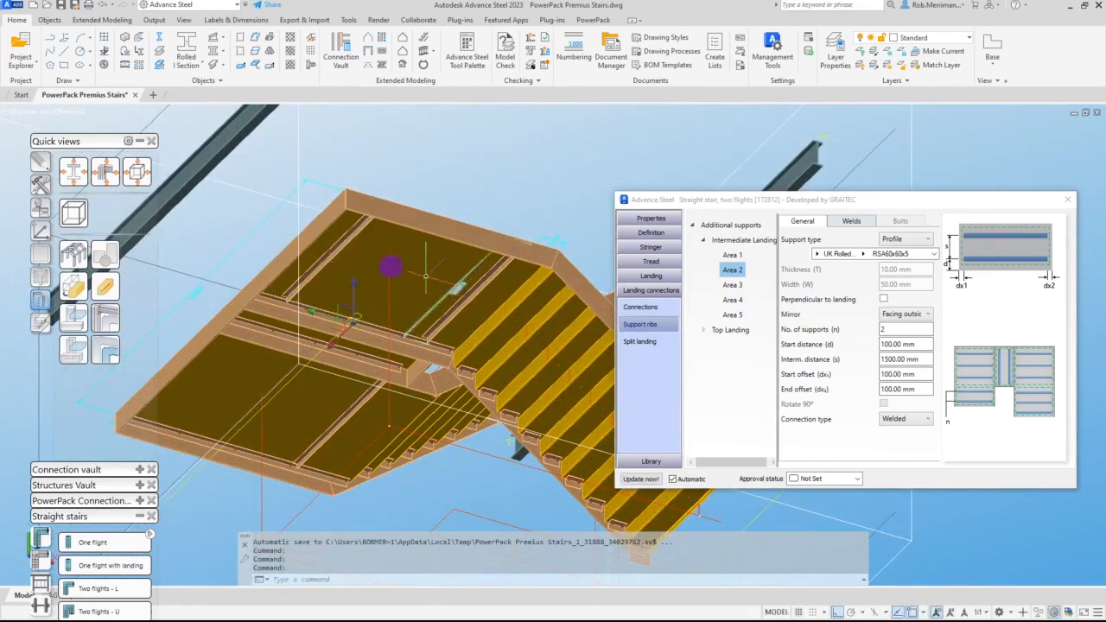
right_click(733, 299)
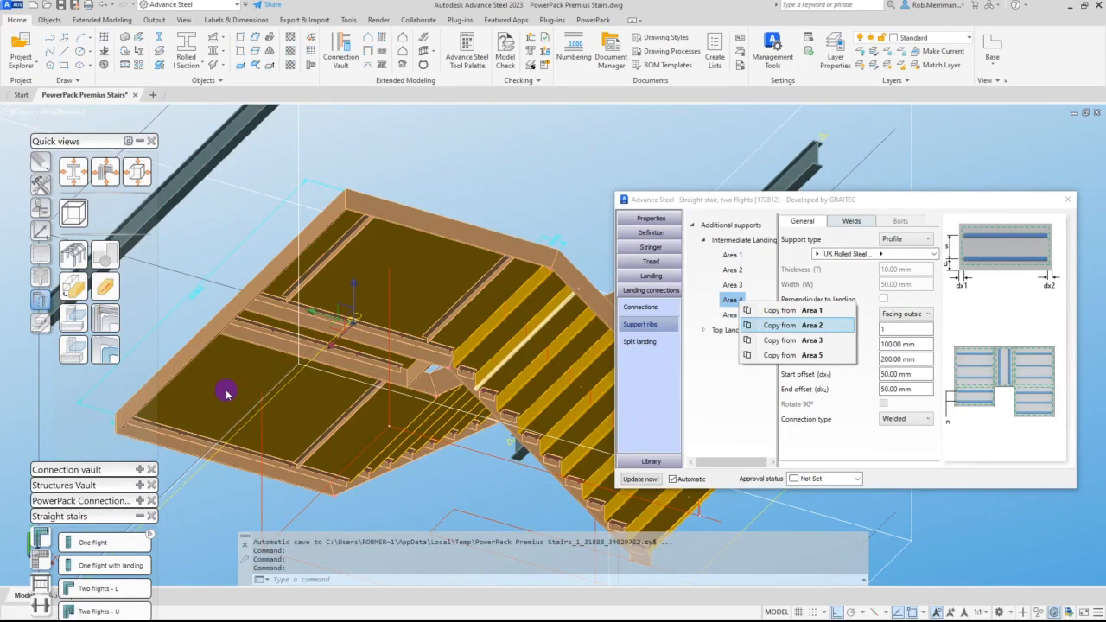
middle_click_drag(288, 301, 273, 424, "shift")
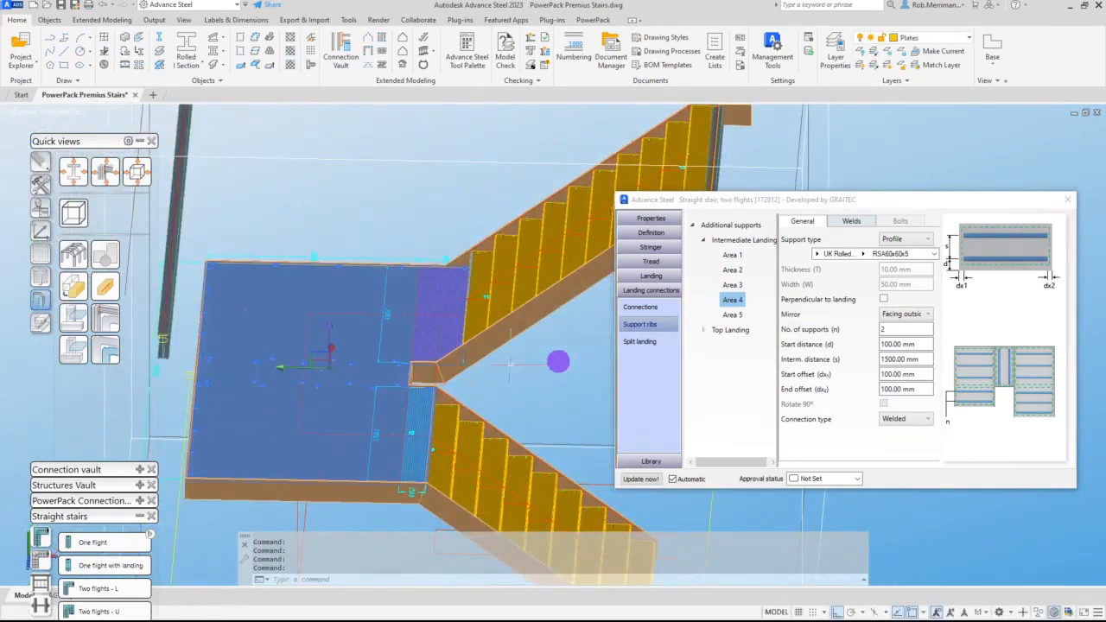
Step: Set the split landing gap of the intermediate landing to 1 mm
left_click(635, 342)
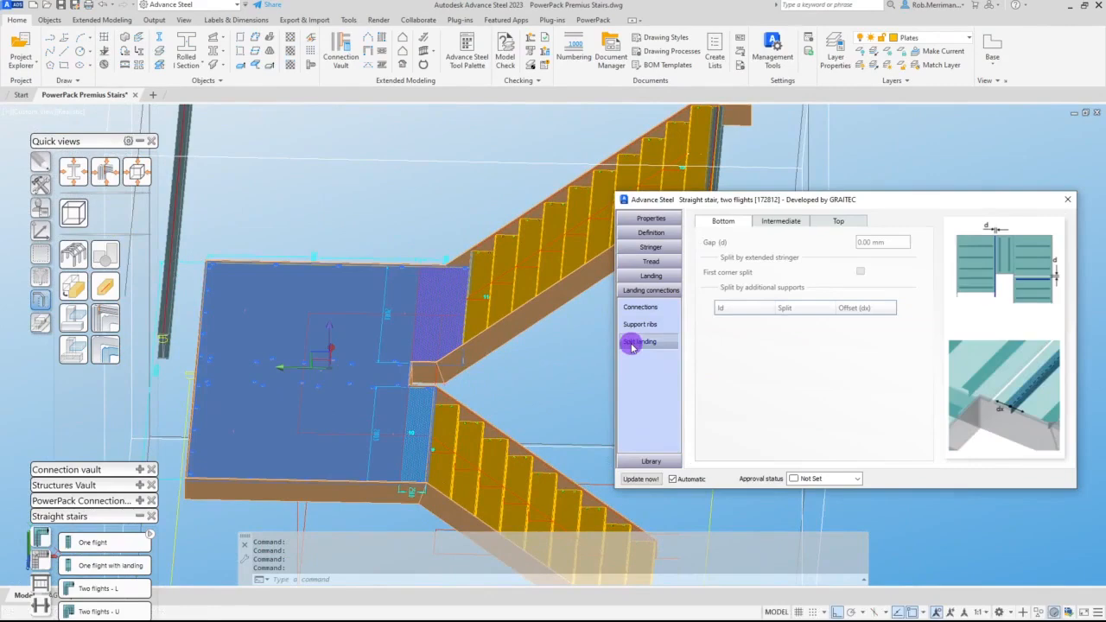
left_click(768, 223)
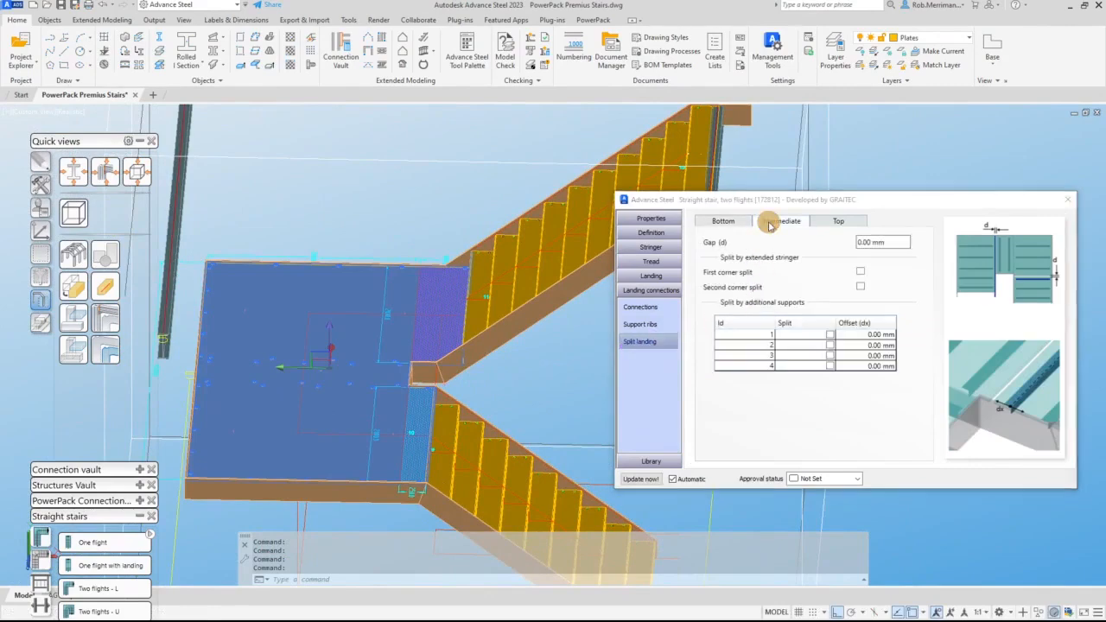
left_click(895, 242)
type("1")
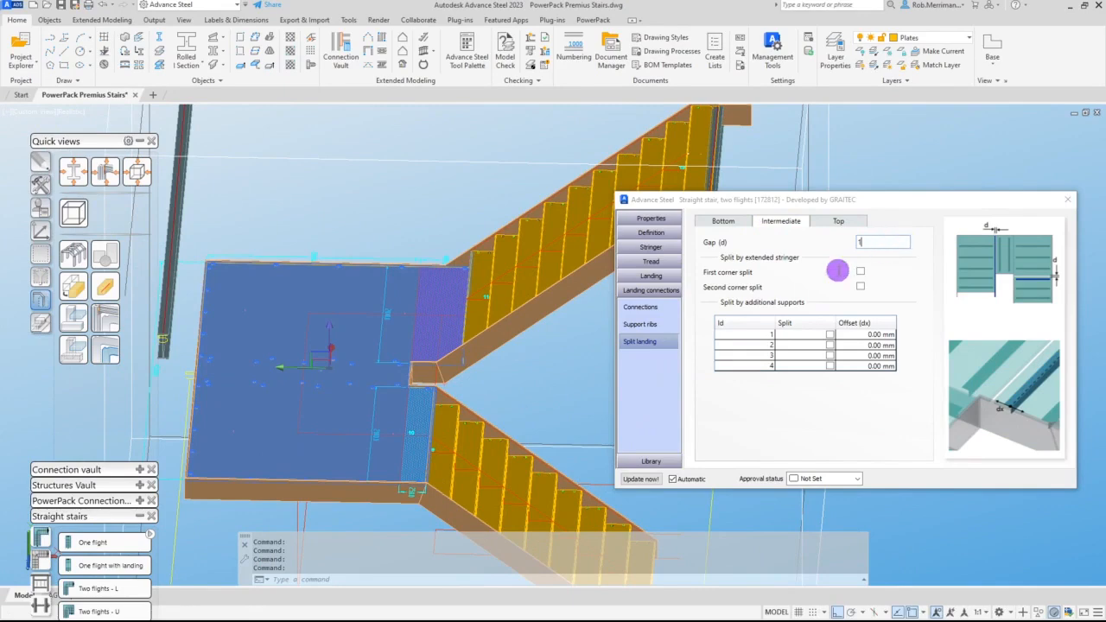
left_click(723, 260)
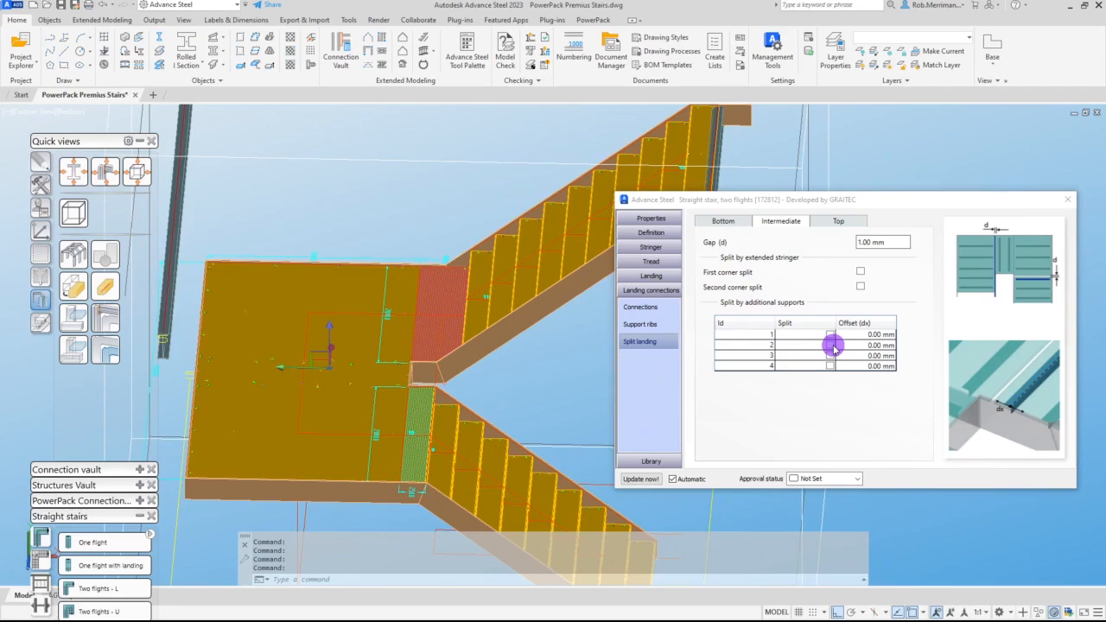
Step: Split the intermediate landing plate at both the first and second corners along the extended stringers, and close the stair settings
left_click(861, 272)
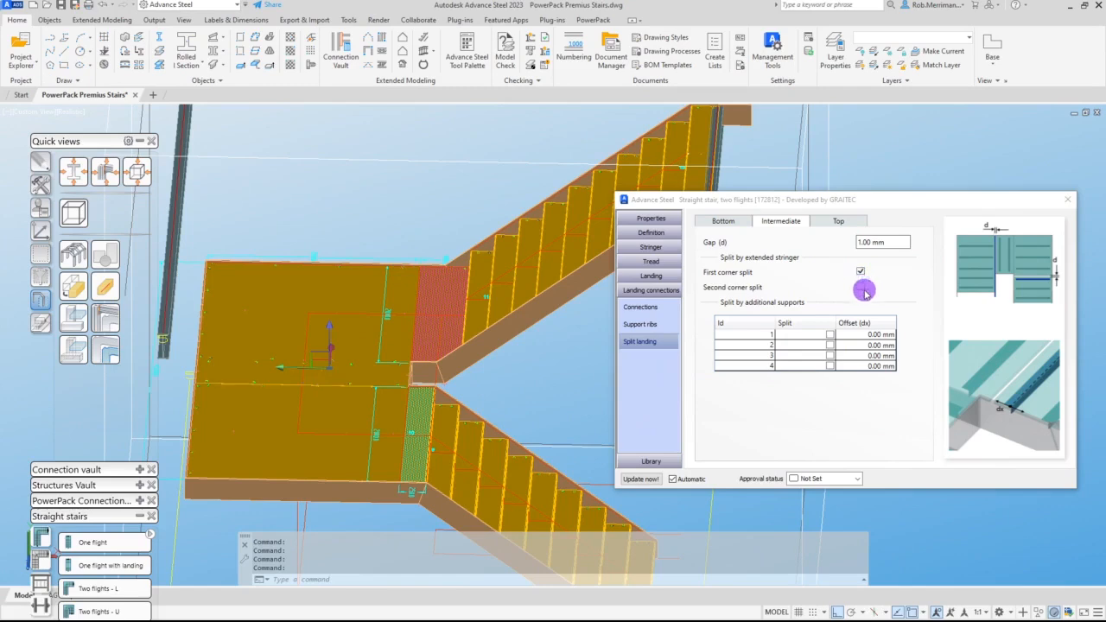
left_click(352, 411)
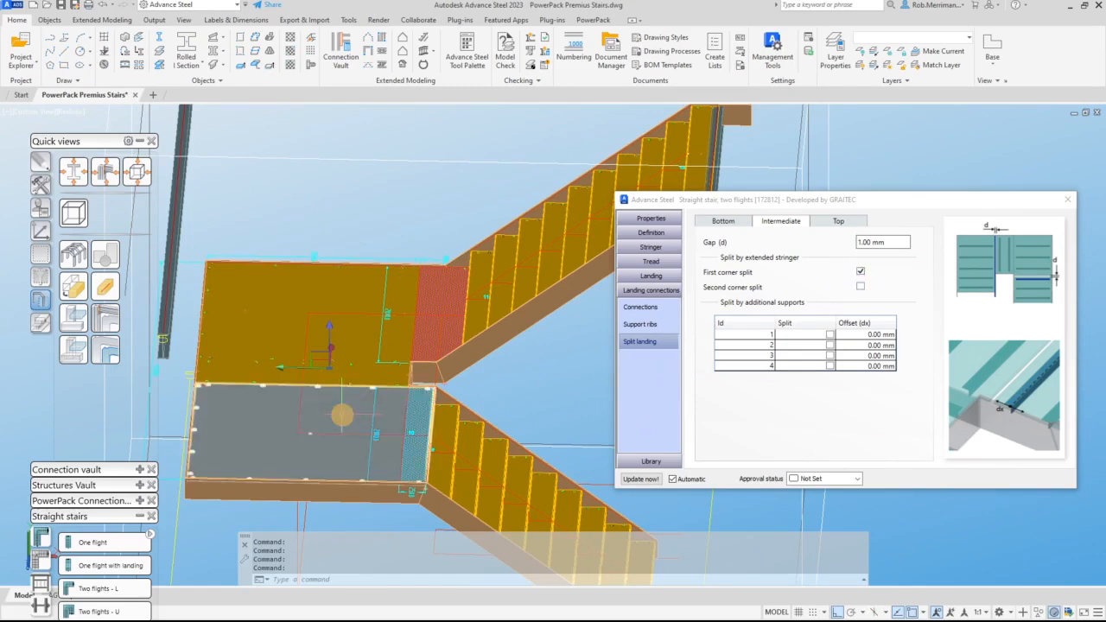
key("Escape")
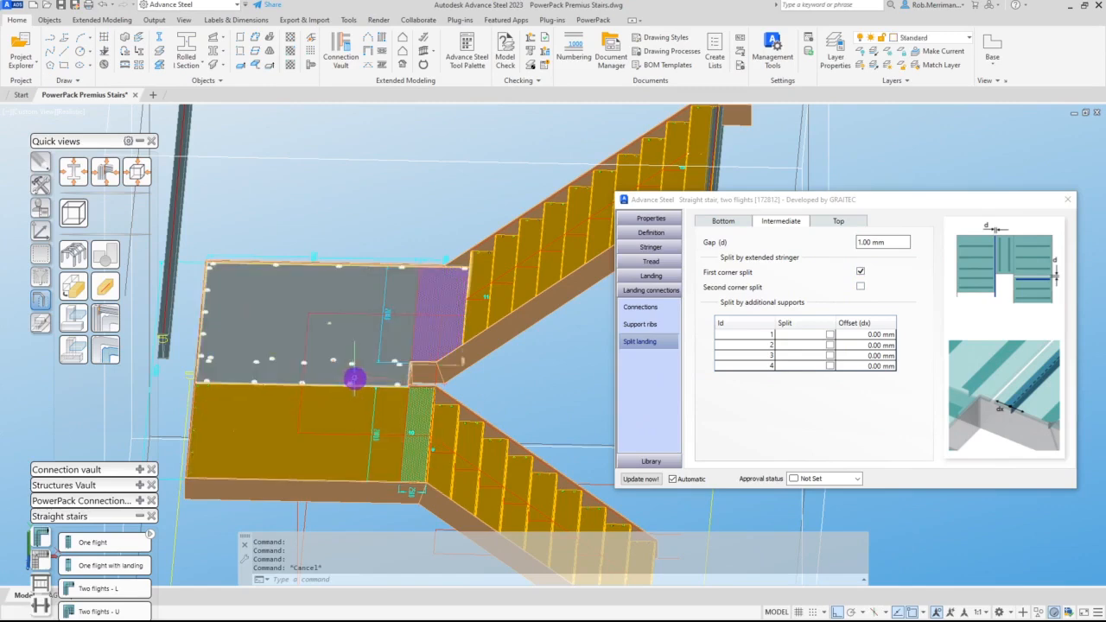
left_click(860, 286)
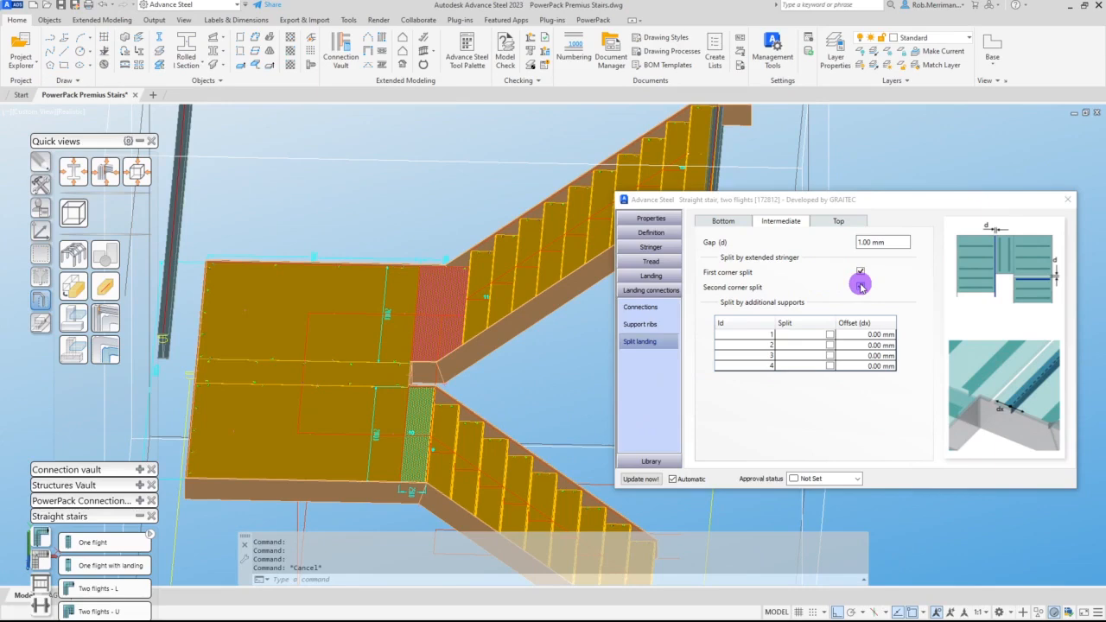
left_click(1066, 200)
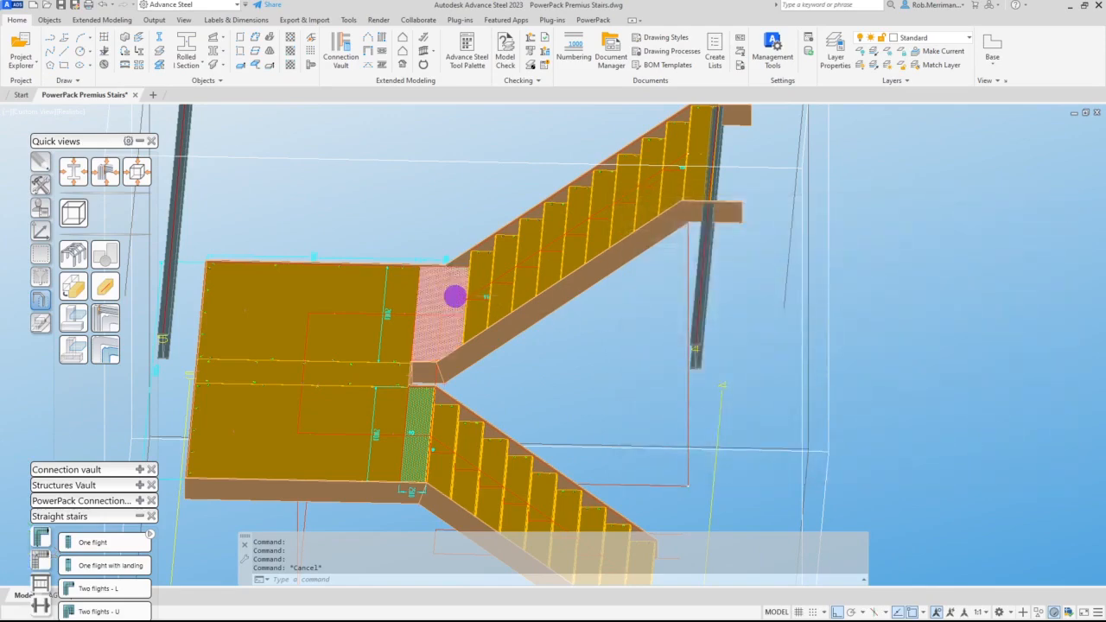
Step: Select the outer stringer of the lower flight near its bottom end
scroll(454, 296, "down", 3)
middle_click_drag(432, 311, 501, 313, "shift")
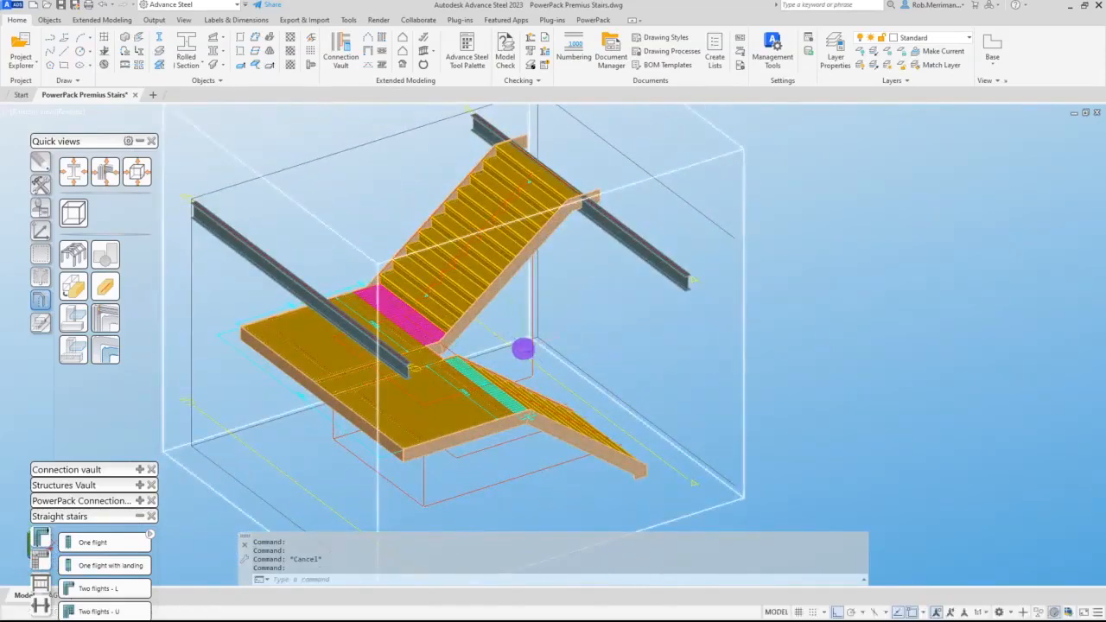
left_click(635, 477)
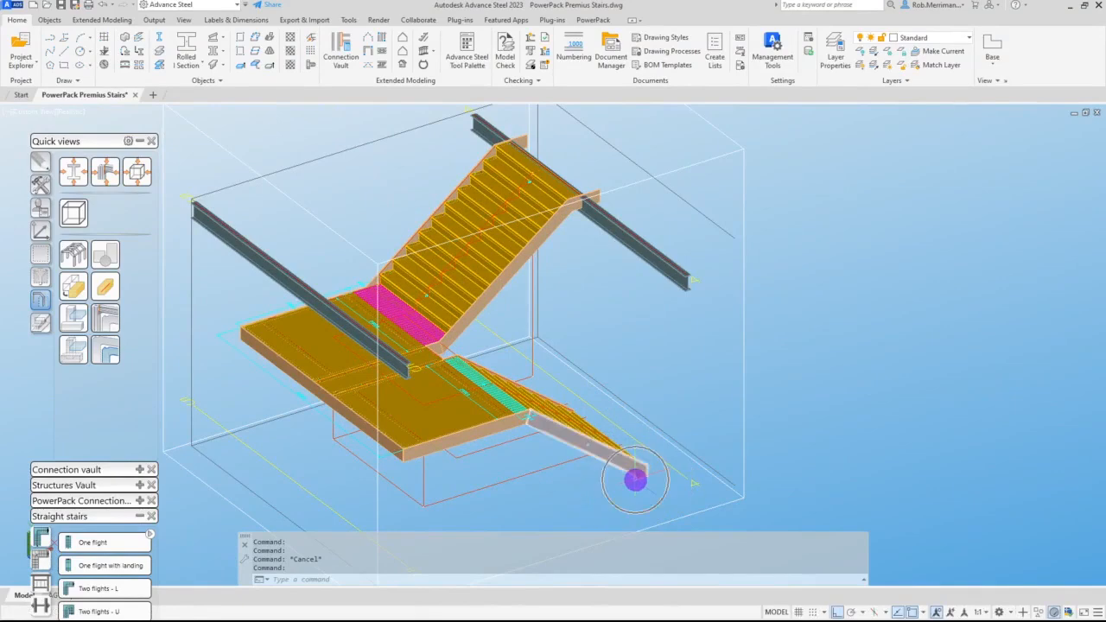